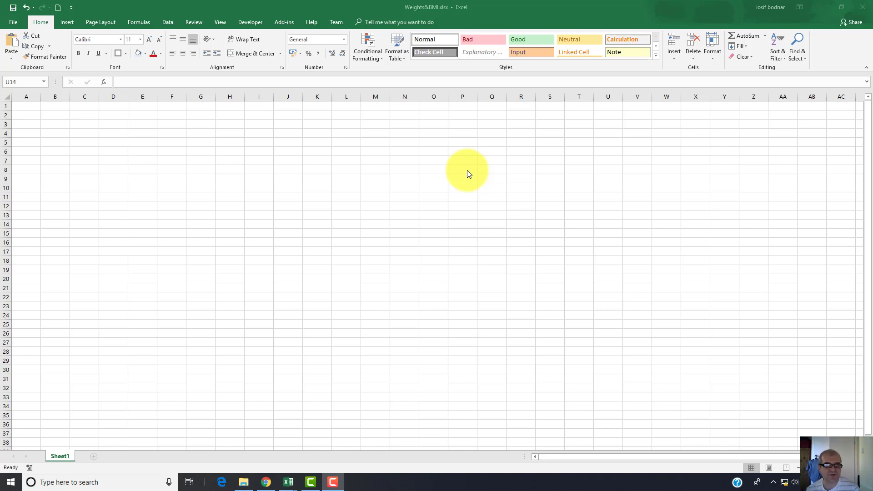
- Rename the worksheet Sheet1 as Weights
double_click(64, 455)
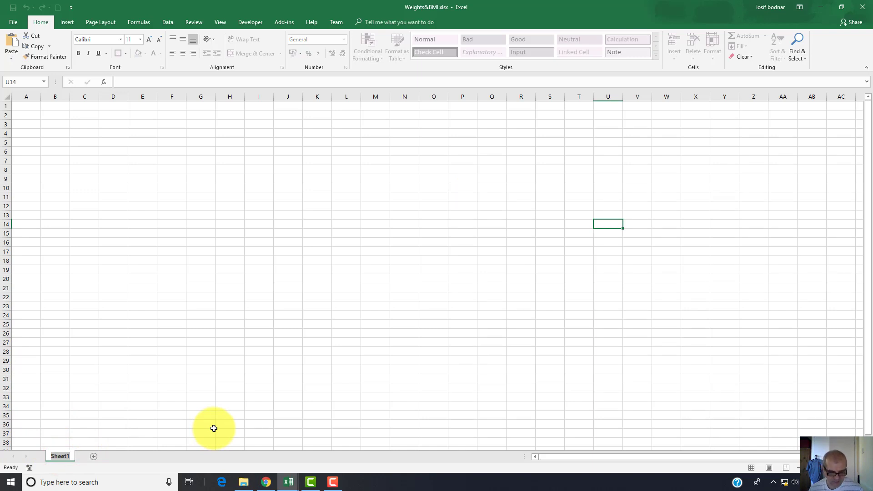
type("We")
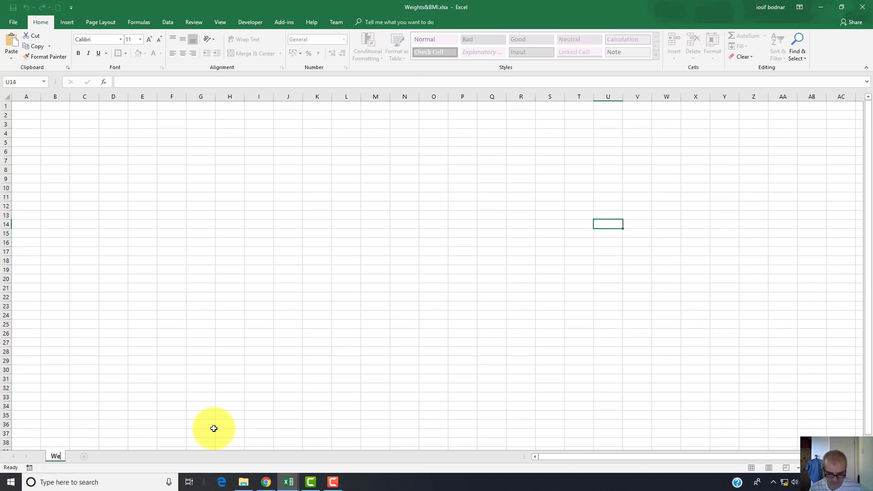
type("ights")
key("Return")
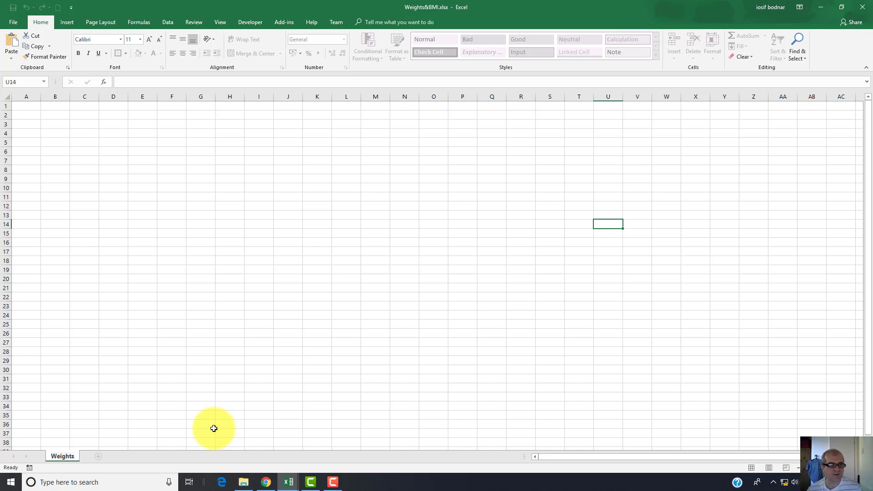
- Enter the headings Name in cell A5 and Jan in cell B5
left_click(30, 133)
left_click(28, 144)
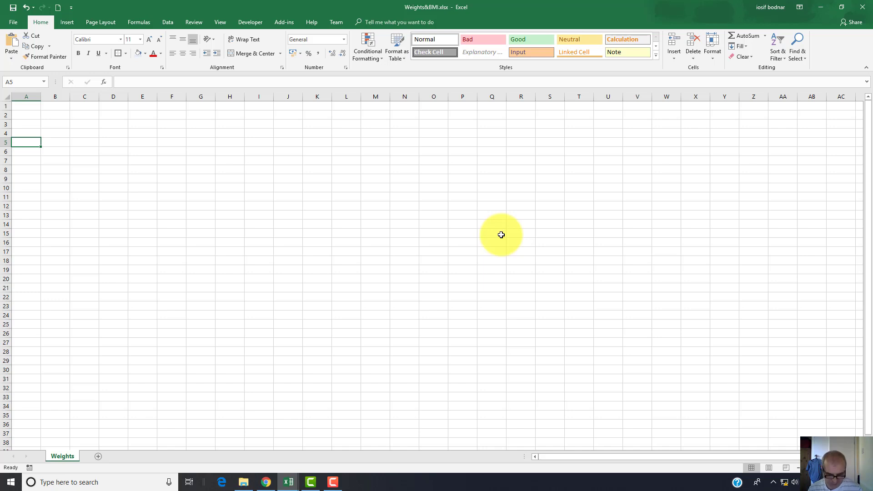
type("Name")
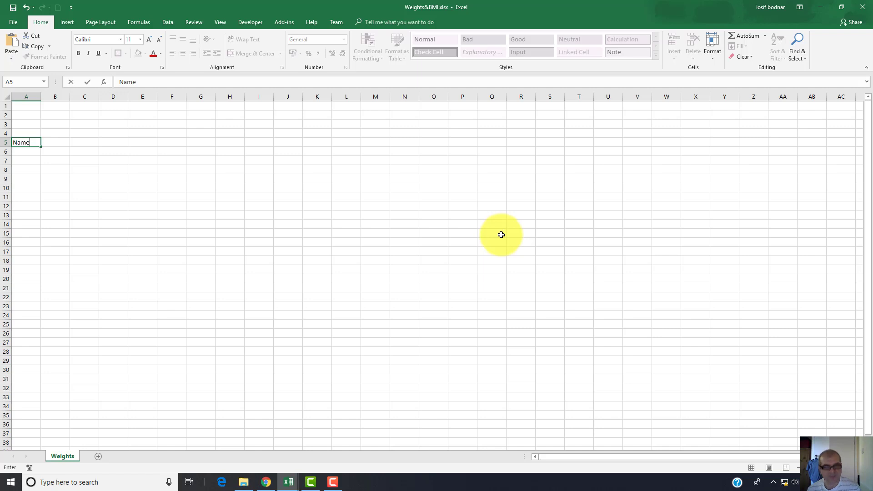
key("Tab")
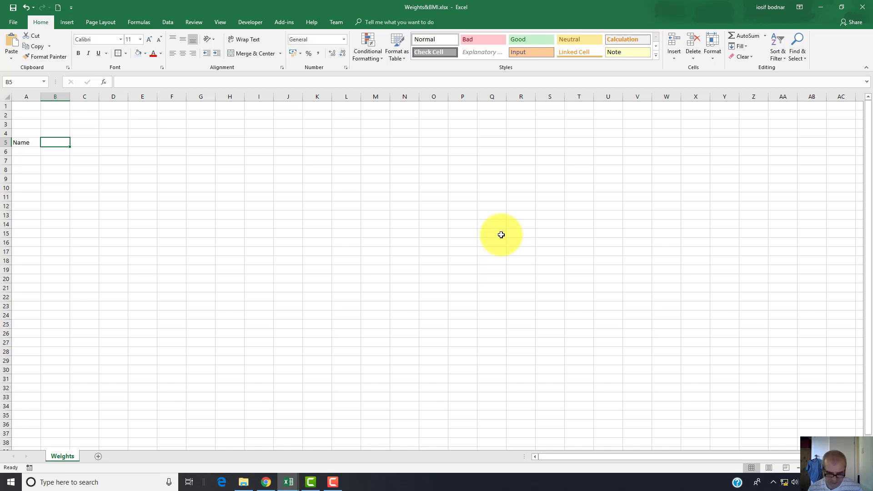
type("Ja")
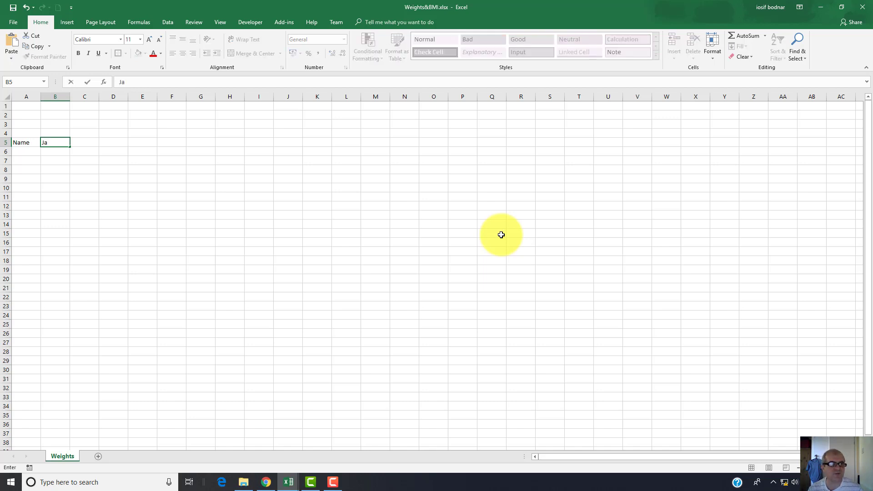
type("n")
left_click(60, 160)
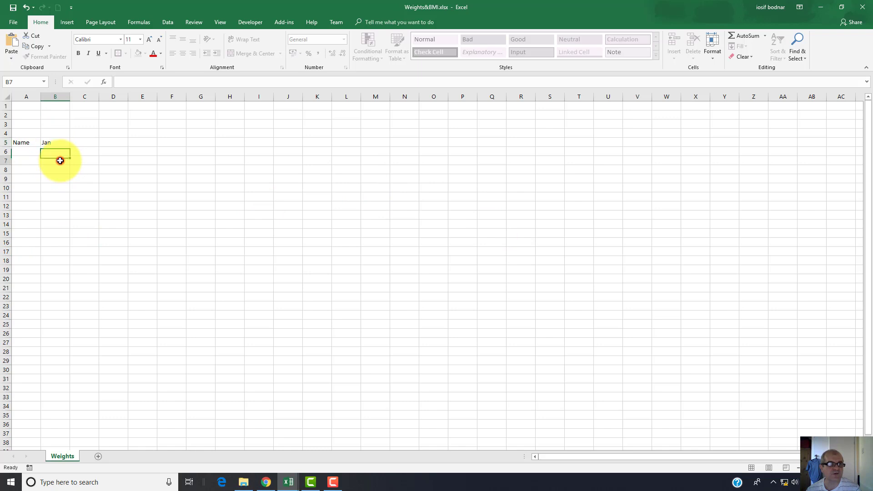
- Fill the month series from Jan across row 5 to column R, and clear the surplus months after Dec in N5:R5
left_click(56, 142)
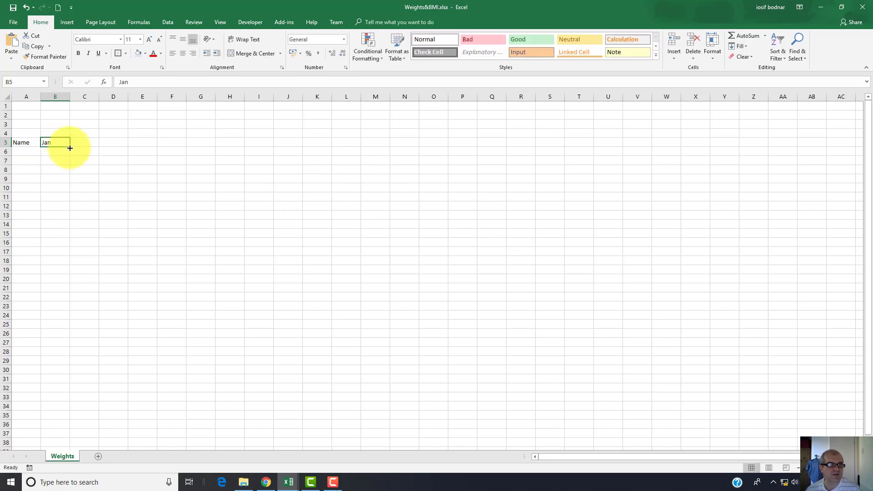
left_click_drag(69, 148, 527, 146)
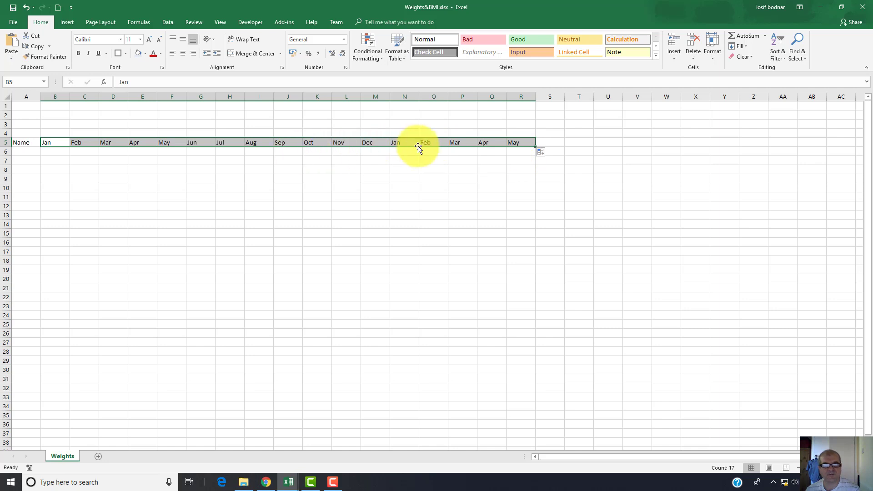
left_click_drag(396, 143, 523, 144)
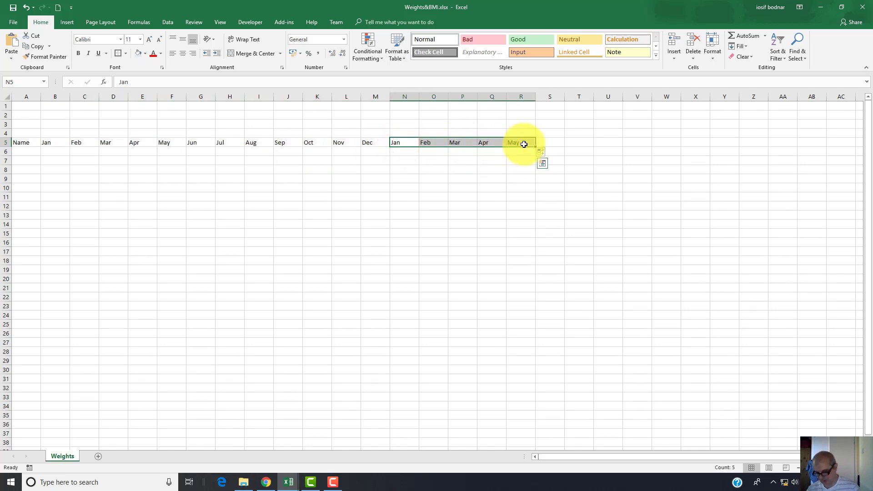
key("Delete")
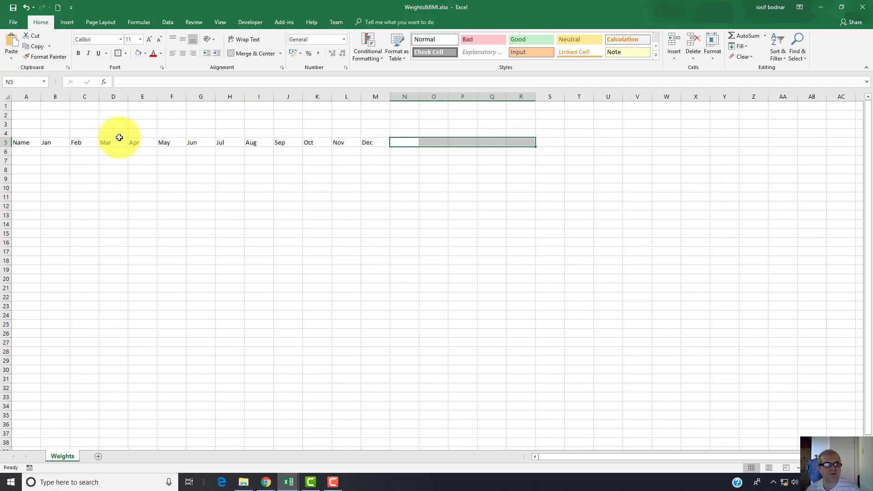
- Review the month headings in row 5 one by one from Jan through Dec
left_click(48, 143)
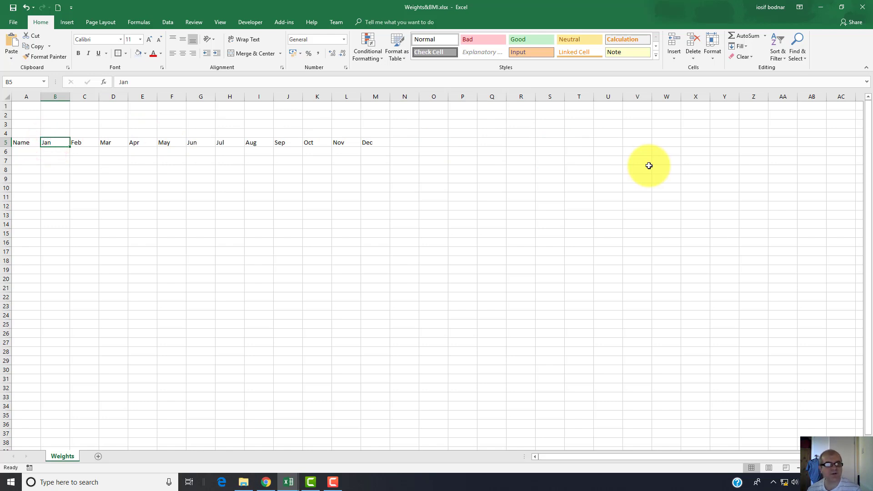
key("Right")
key("Right")
key("Right")
key("Right")
key("Right")
key("Right")
key("Right")
key("Right")
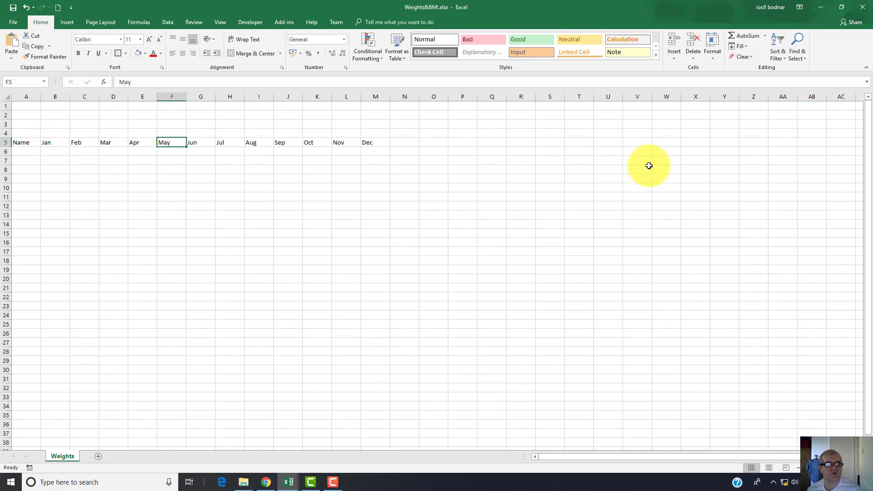
key("Right")
key("Right")
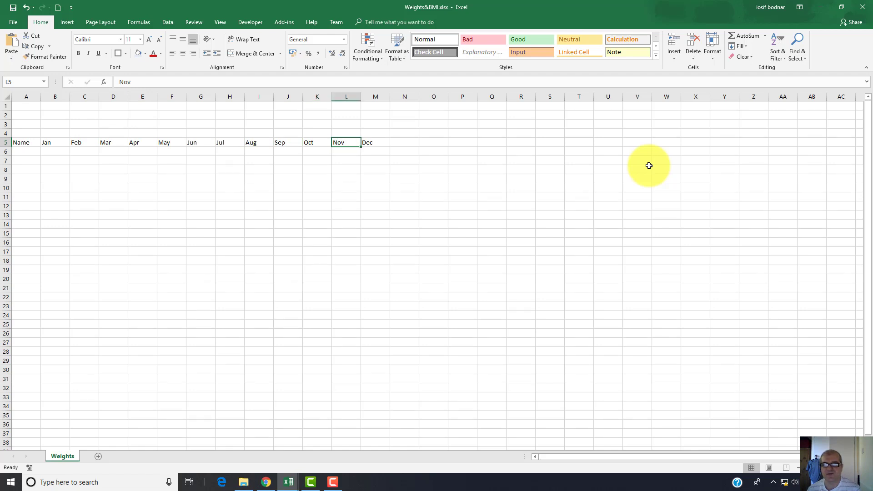
key("Right")
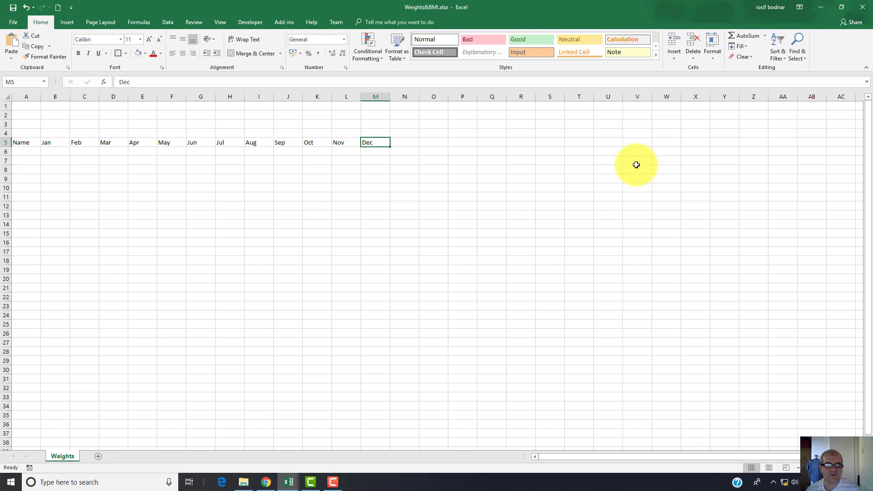
- Enter the unit label Kg. in cell M4, above the Dec heading
left_click(375, 134)
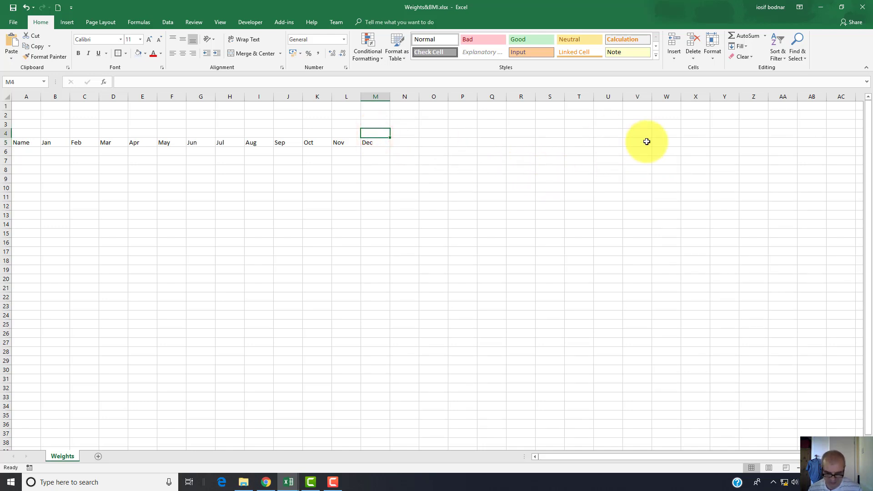
type("Kg")
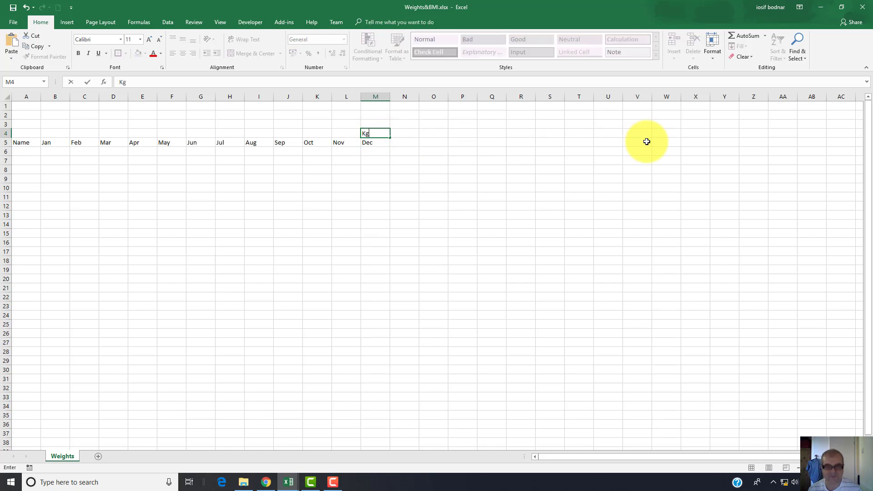
type(".")
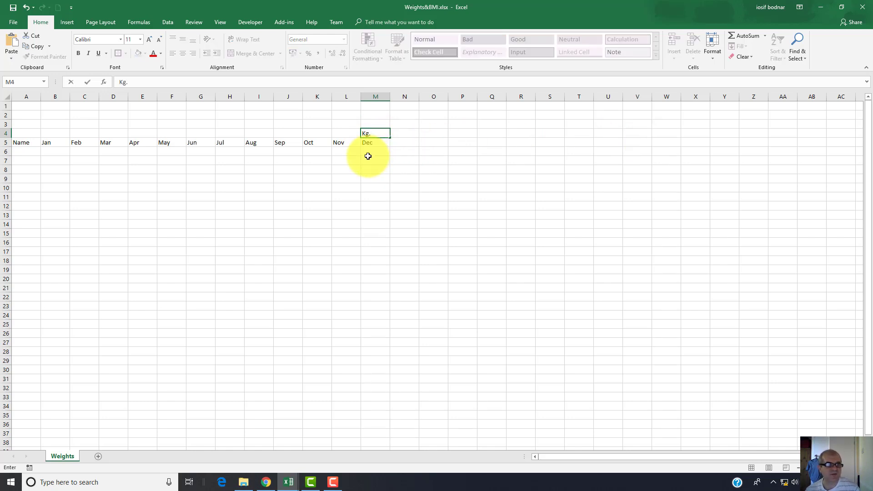
- List the entries A, B, C, D and E under the Name heading in cells A6 to A10
left_click(20, 151)
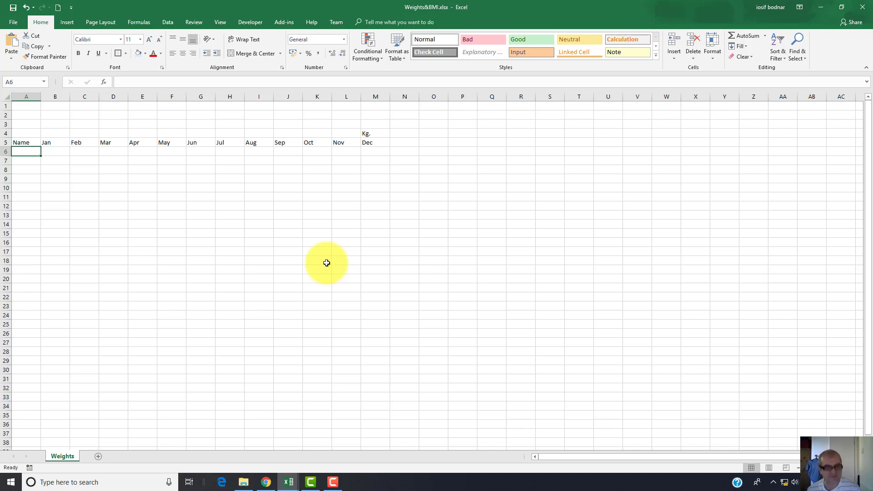
type("A")
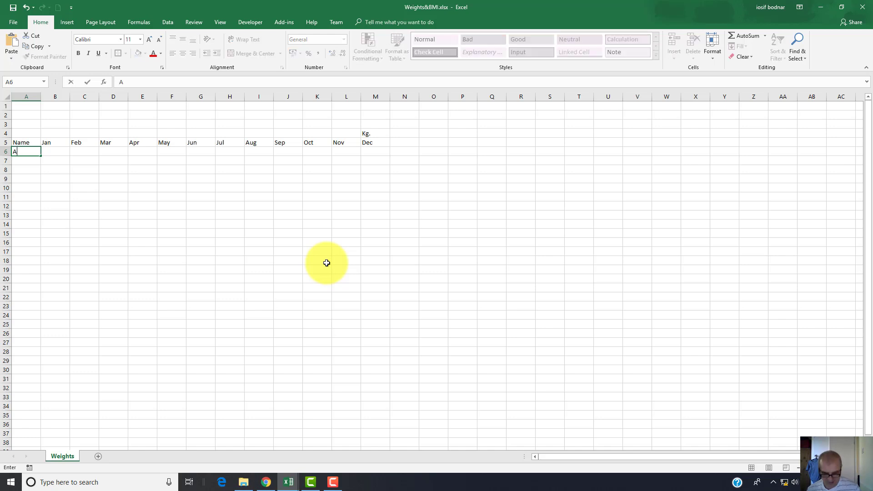
key("Return")
type("B")
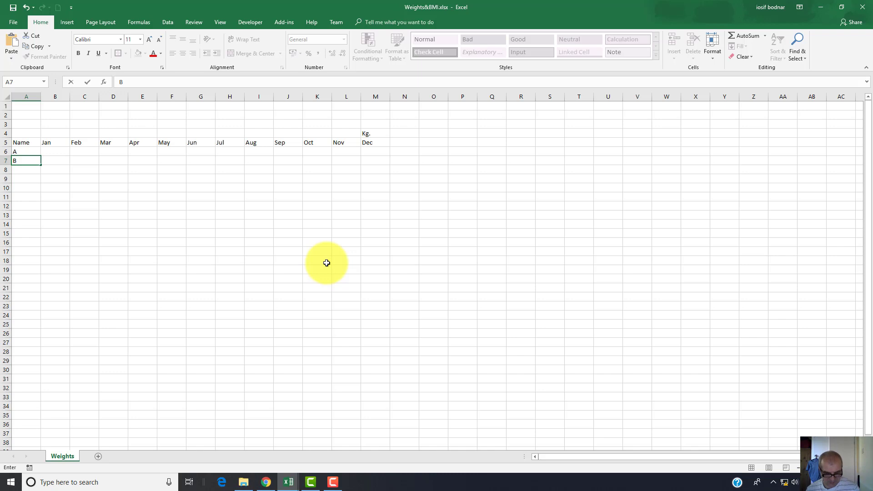
key("Return")
type("C")
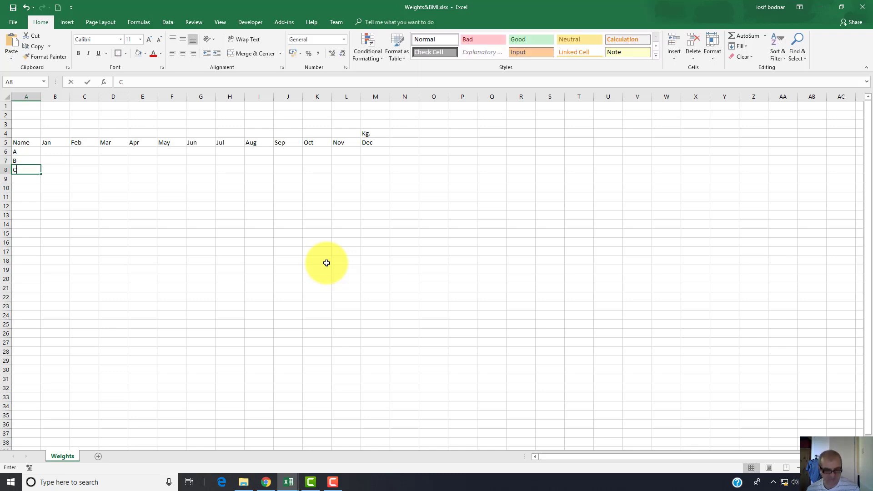
key("Return")
type("D")
key("Return")
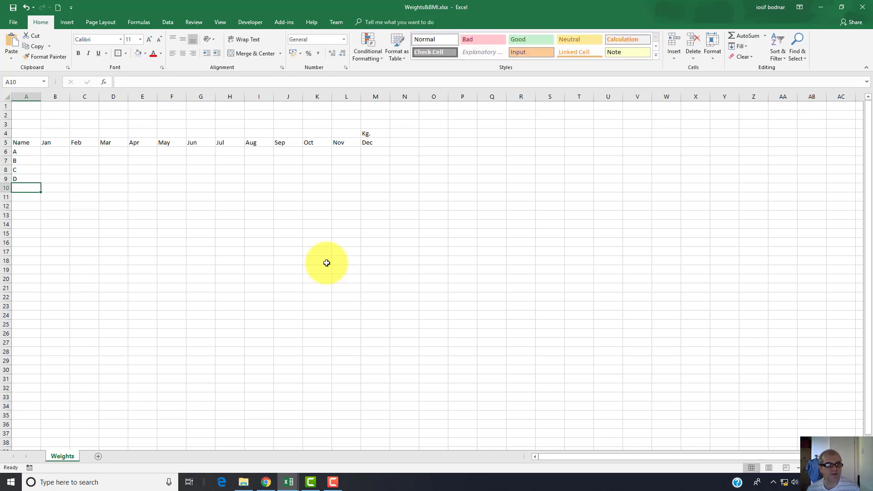
type("E")
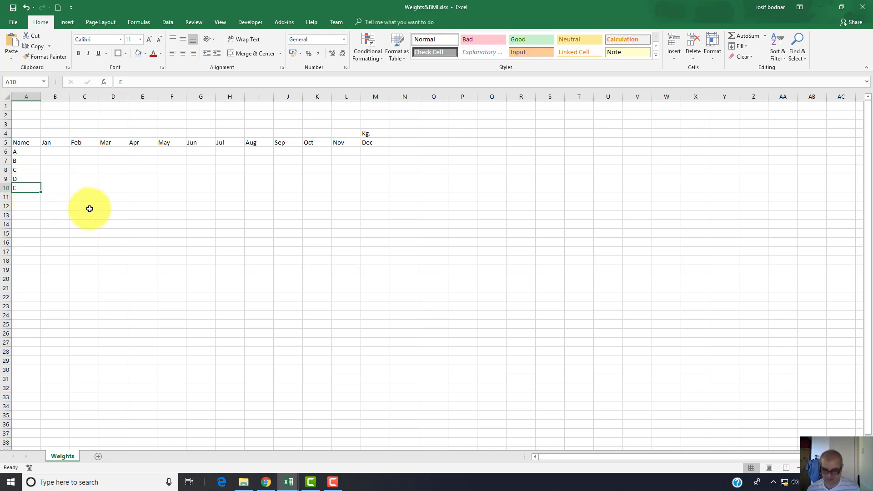
key("Down")
key("Down")
key("Down")
key("Down")
key("Down")
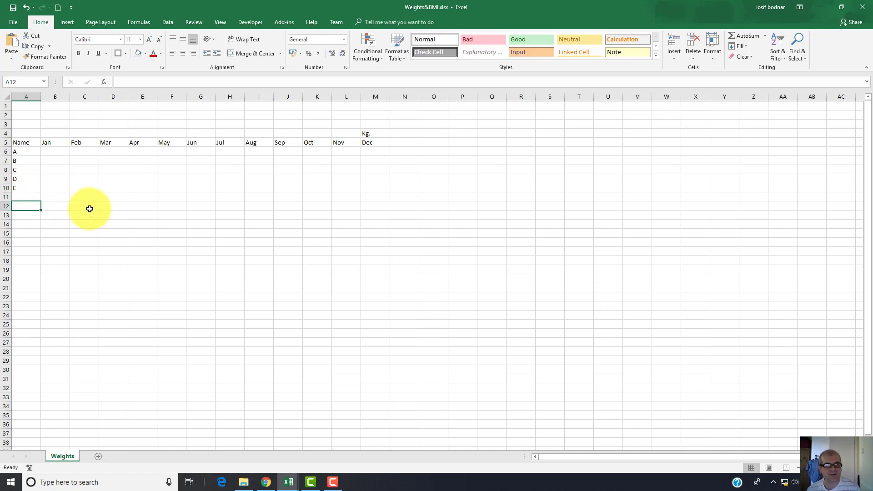
key("Down")
key("Down")
key("Down")
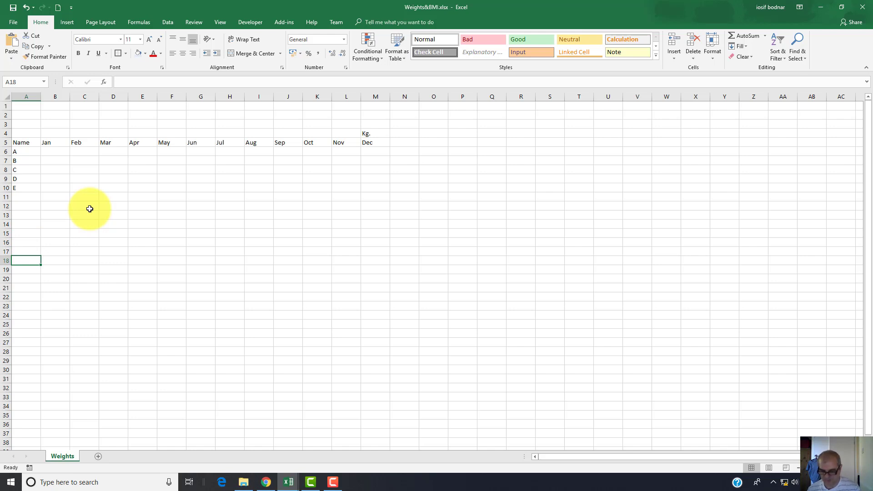
key("Up")
key("Up")
key("Up")
key("Up")
key("Up")
key("Up")
key("Up")
key("Up")
key("Up")
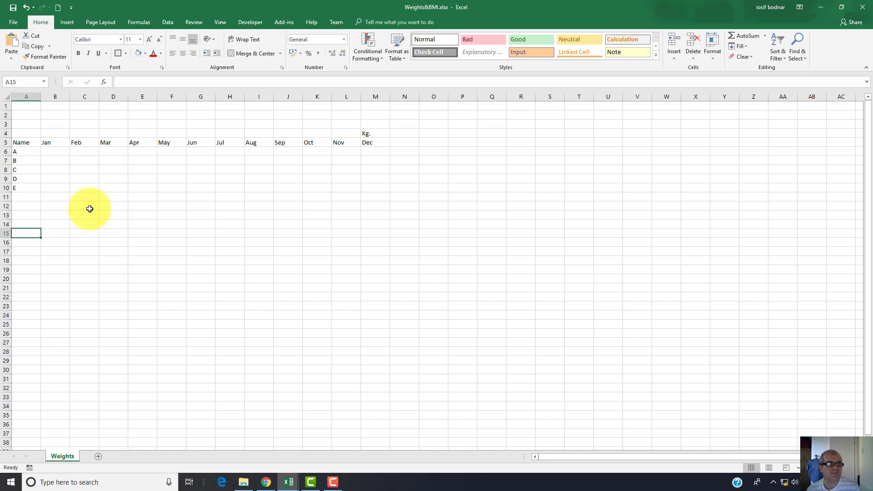
key("Up")
key("Up")
key("Up")
key("Up")
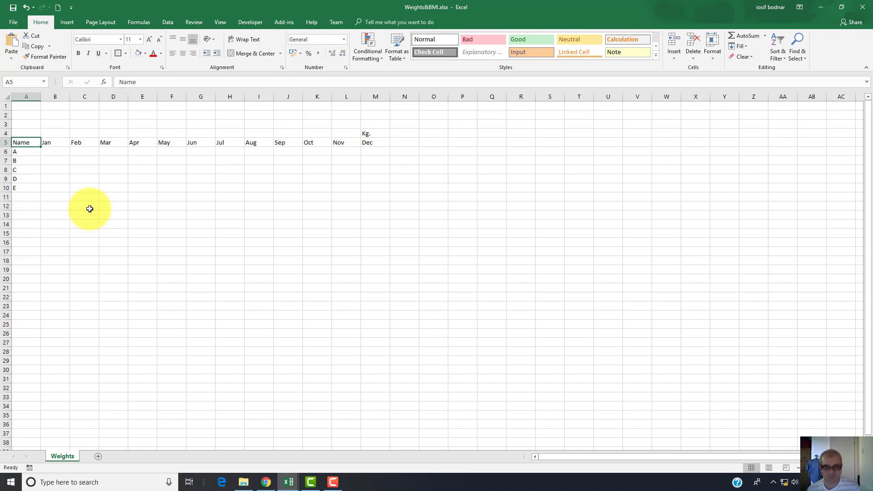
- Examine the spacing of the month headings along row 5 from Jan to Jun
key("Right")
key("Right")
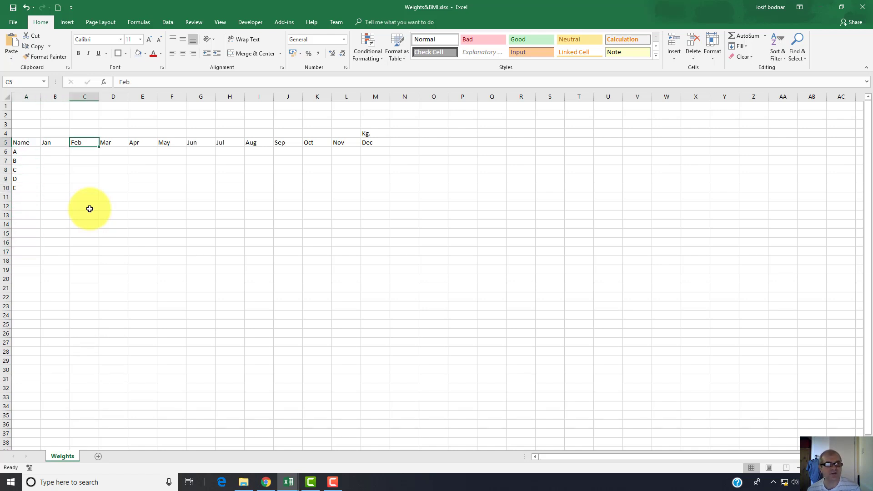
key("Right")
key("Right")
key("Right")
key("Right")
key("Right")
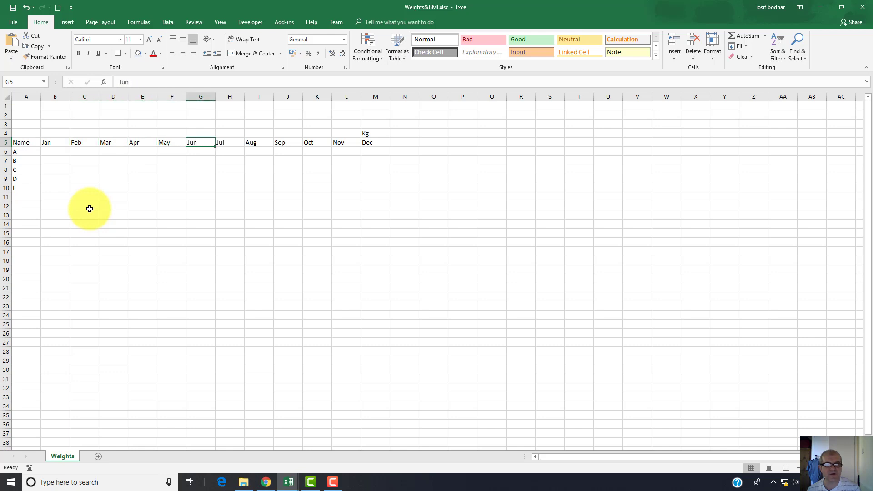
key("Left")
key("Left")
key("Left")
key("Left")
key("Left")
key("Left")
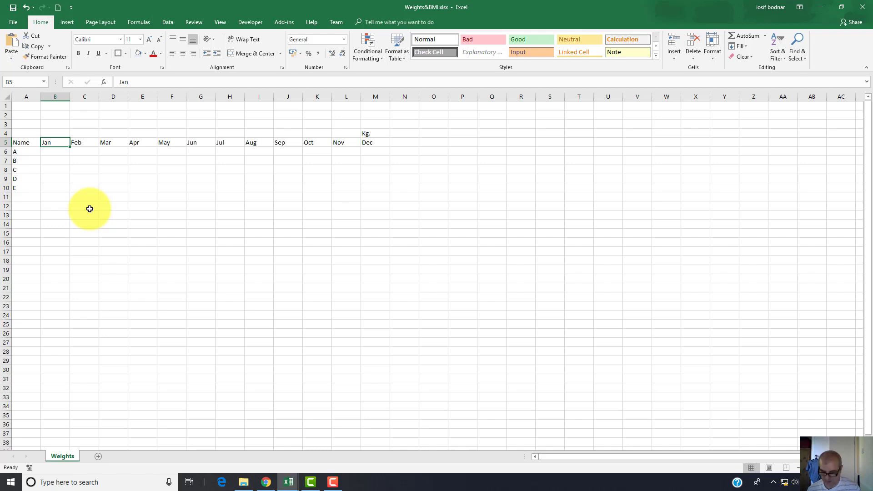
key("Right")
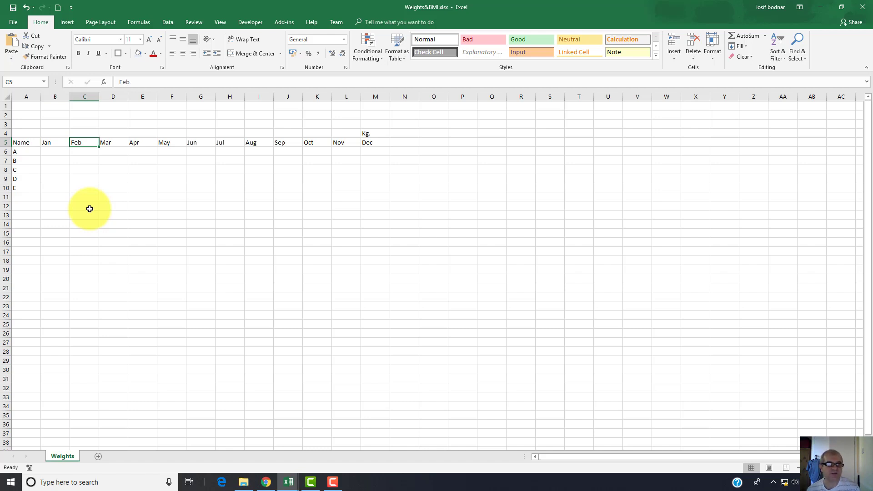
- Insert a blank column before each month heading from Mar through Aug
left_click(113, 97)
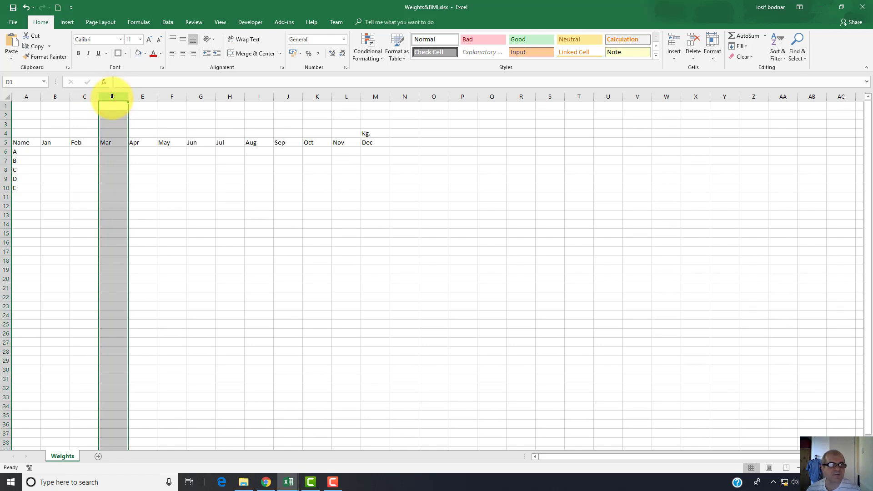
right_click(112, 96)
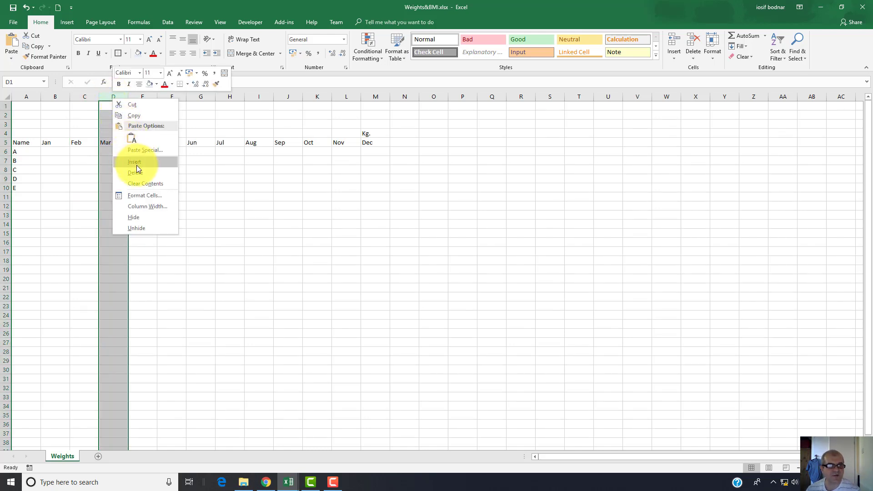
left_click(153, 163)
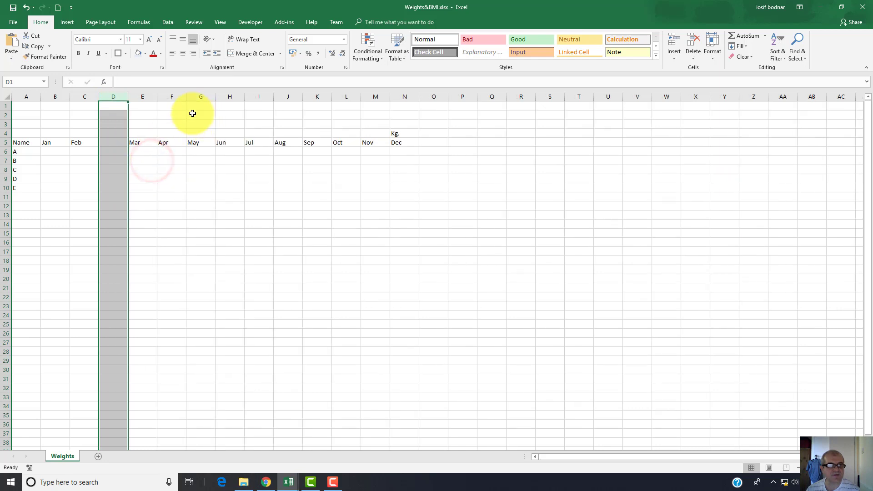
left_click(176, 97)
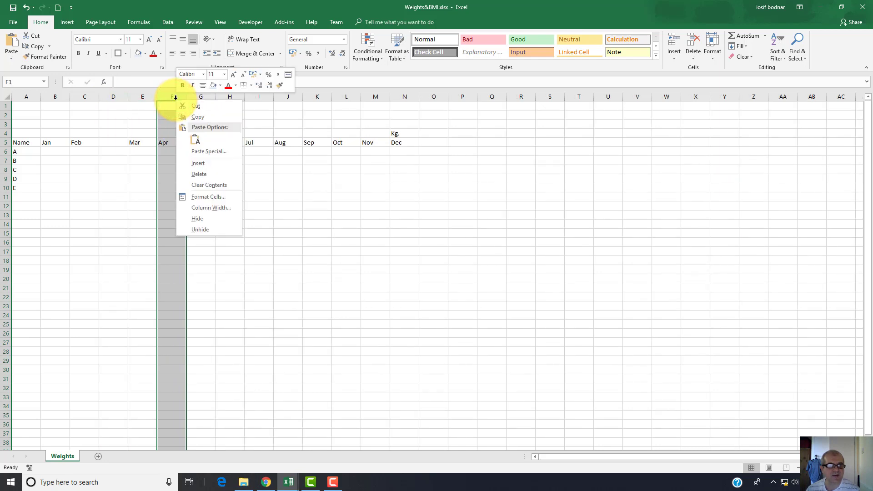
left_click(205, 165)
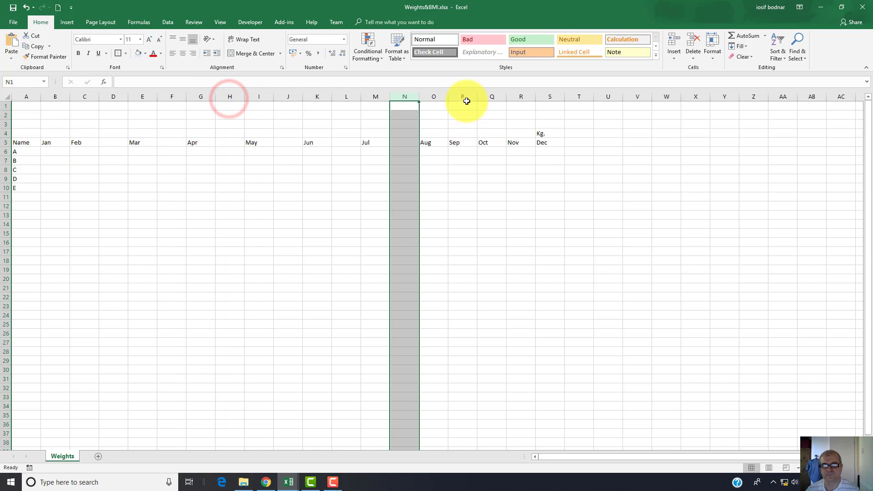
- Insert a blank column before the Sep heading and another before the Oct heading
left_click(464, 96)
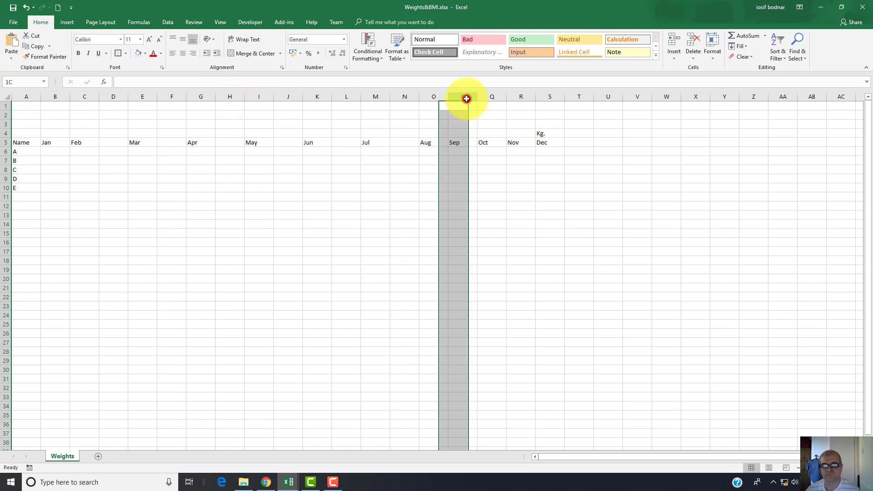
right_click(466, 96)
left_click(492, 162)
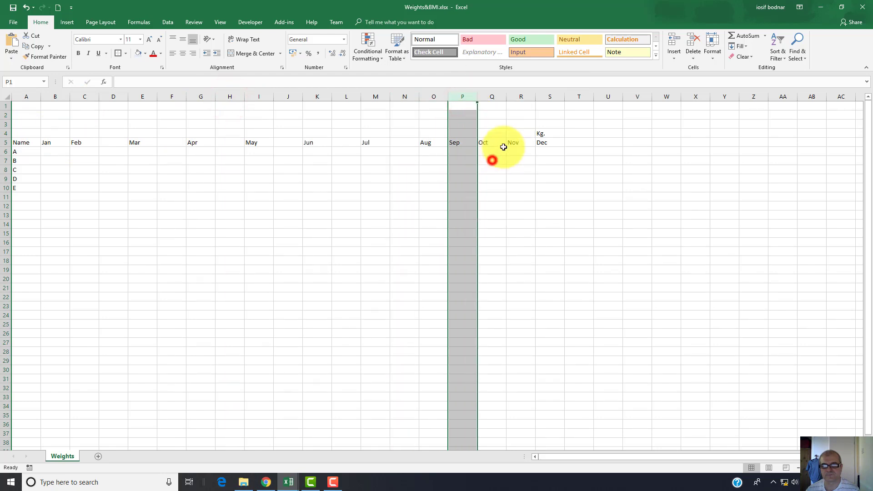
left_click(522, 98)
right_click(522, 98)
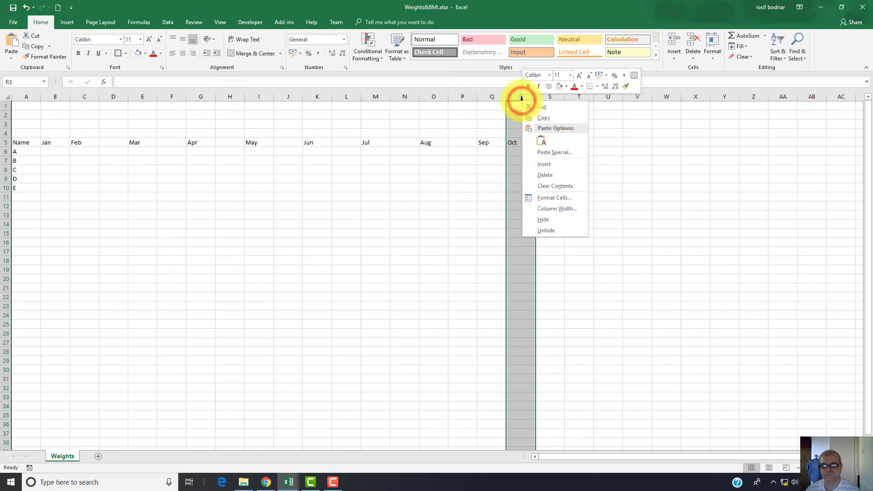
left_click(540, 161)
- Insert a blank column before the Nov heading and another before the Dec heading
left_click(579, 97)
right_click(580, 98)
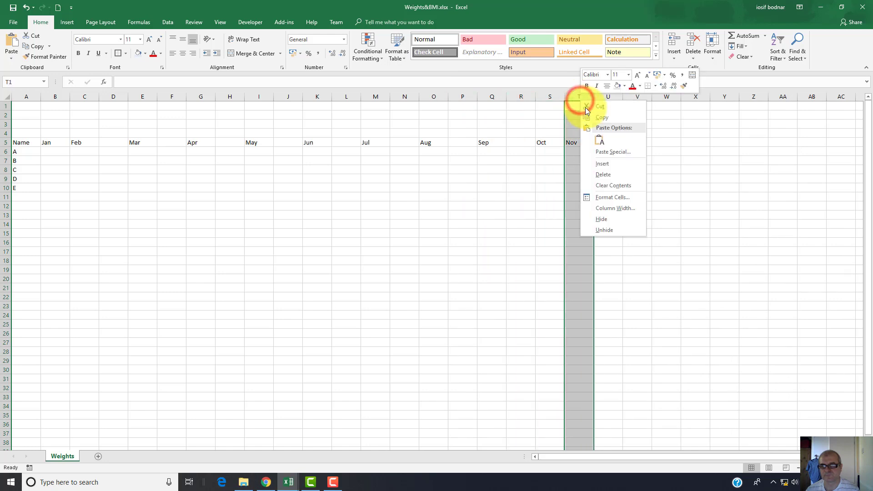
left_click(606, 163)
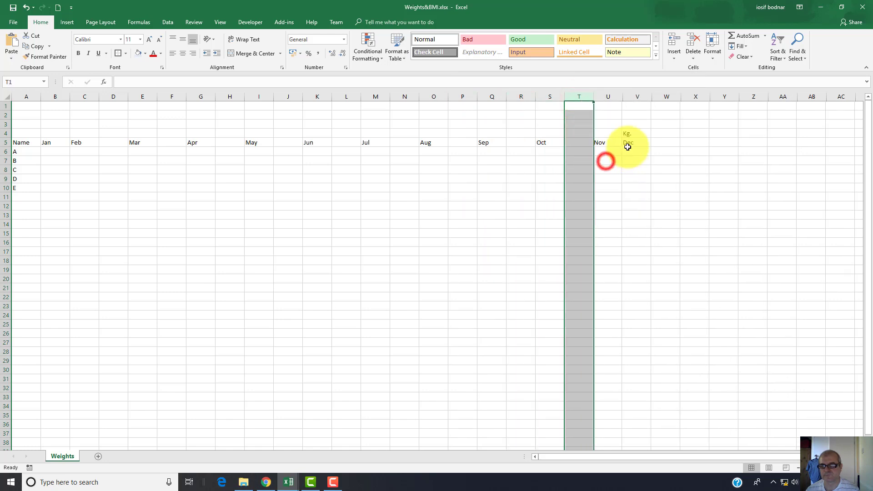
left_click(640, 99)
right_click(640, 98)
left_click(664, 161)
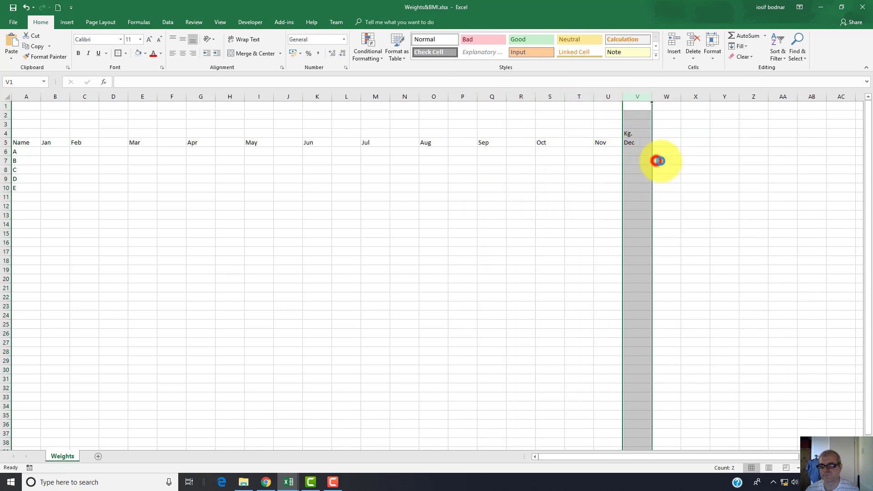
- Move the unit label Kg. from cell W4 to cell X4
left_click(662, 135)
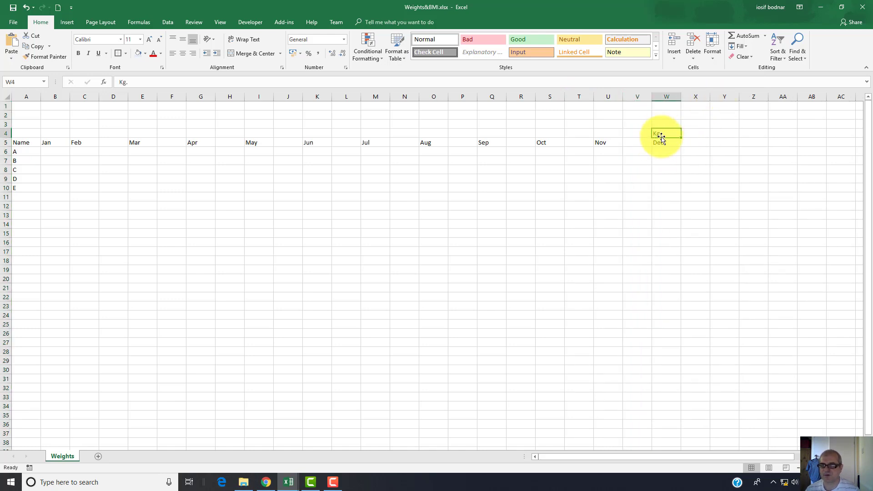
left_click_drag(673, 138, 702, 136)
- Try to enter +/- in cell D6 without changing its number format, and clear the entry
left_click(88, 152)
left_click(106, 152)
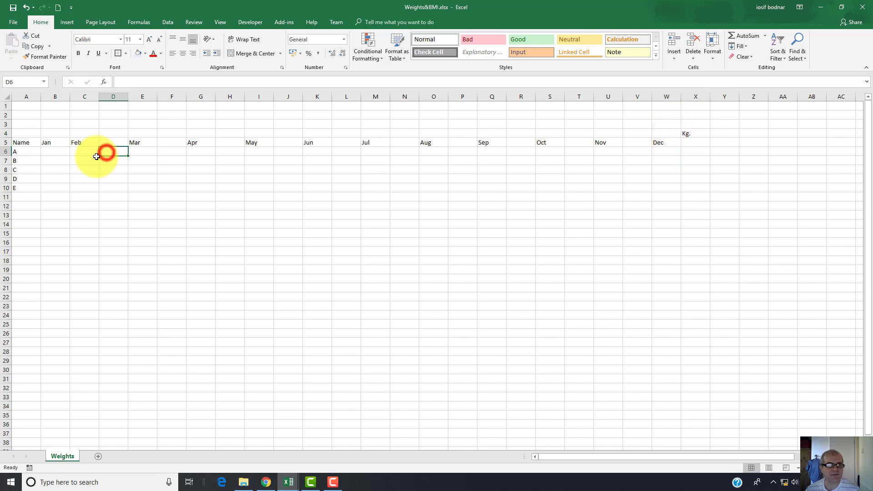
left_click(80, 154)
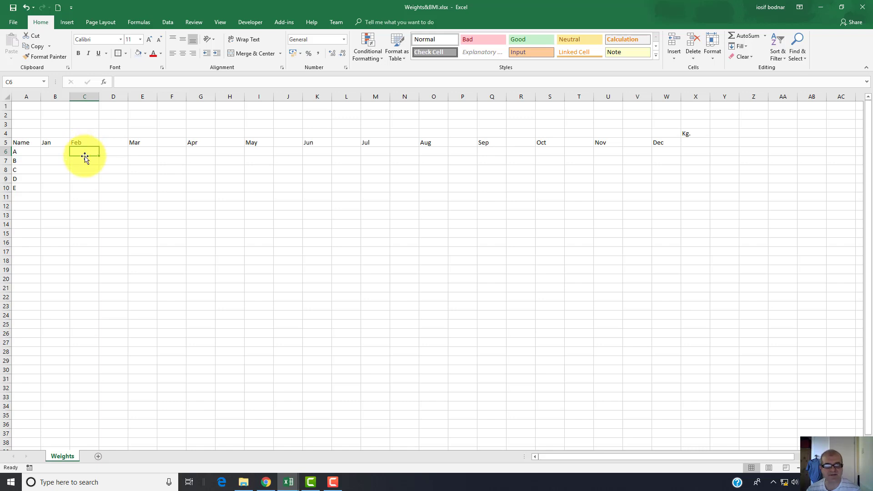
left_click(113, 152)
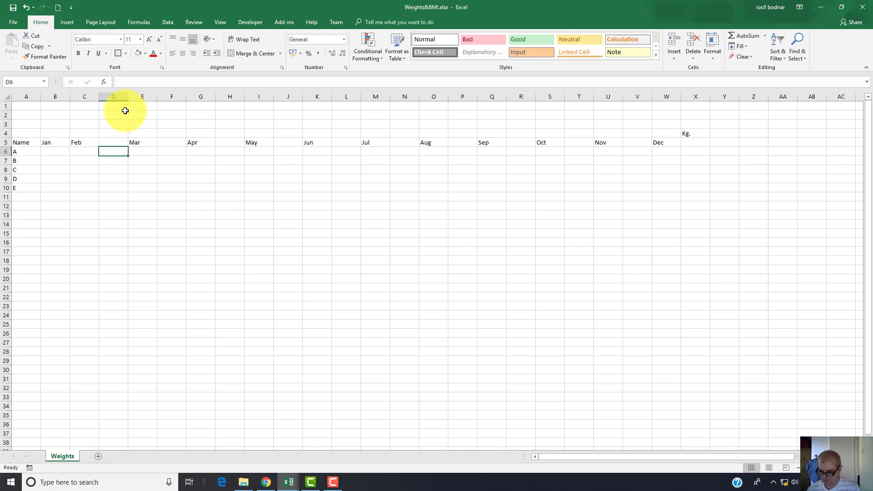
type("+/-")
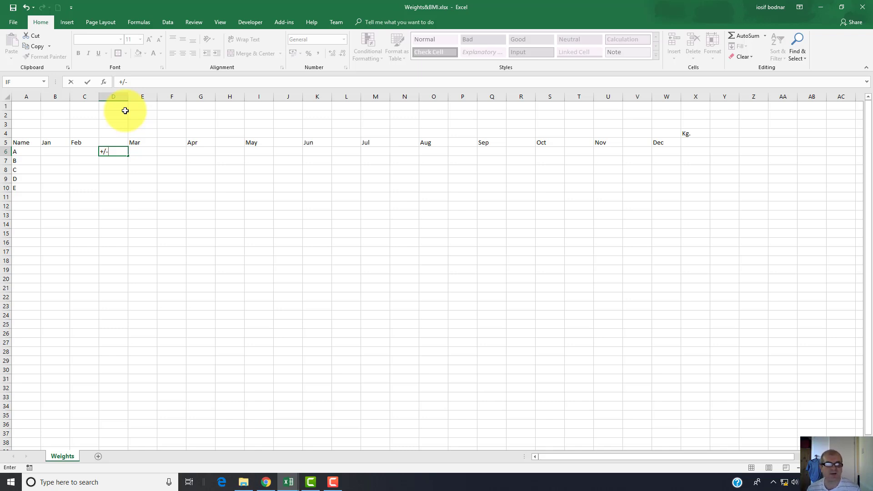
key("Return")
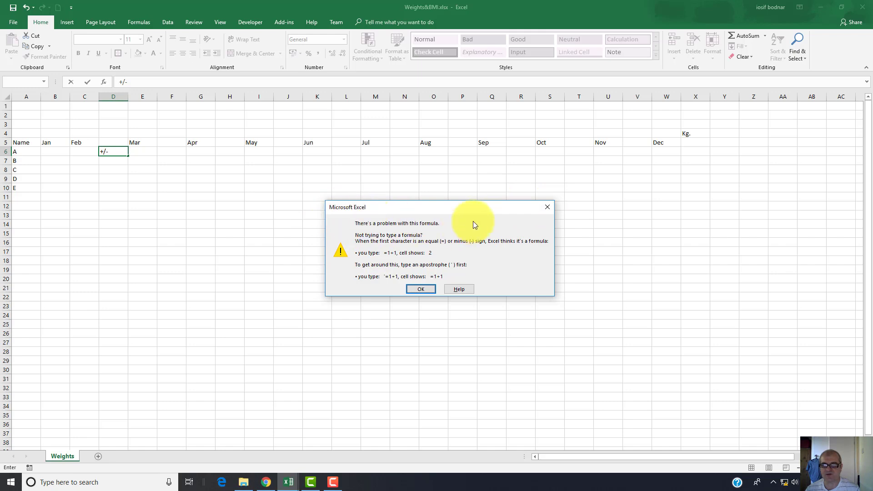
left_click(549, 207)
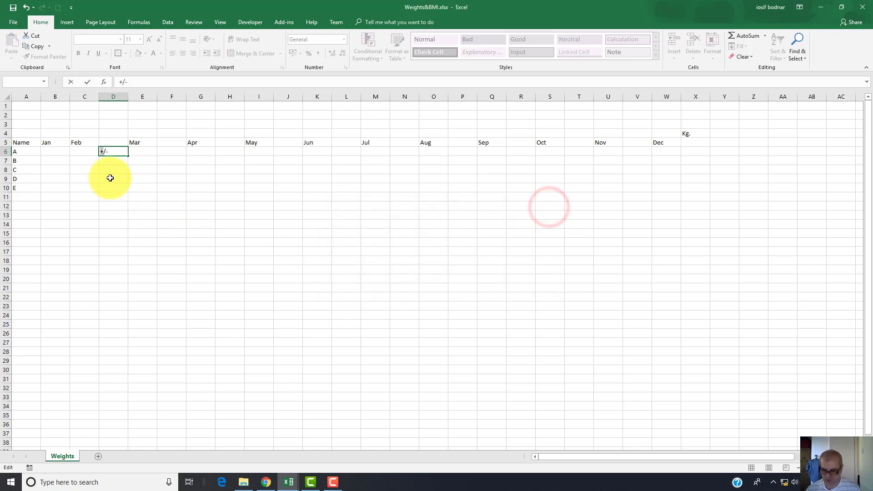
left_click(119, 152)
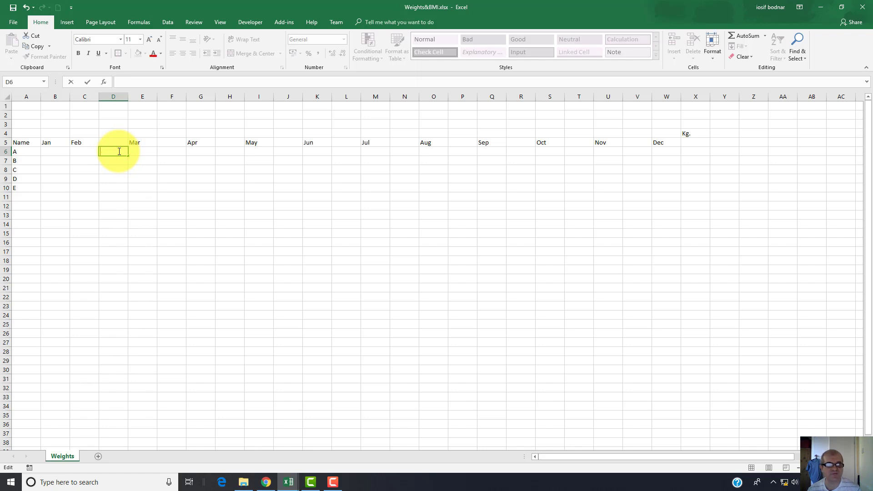
key("Return")
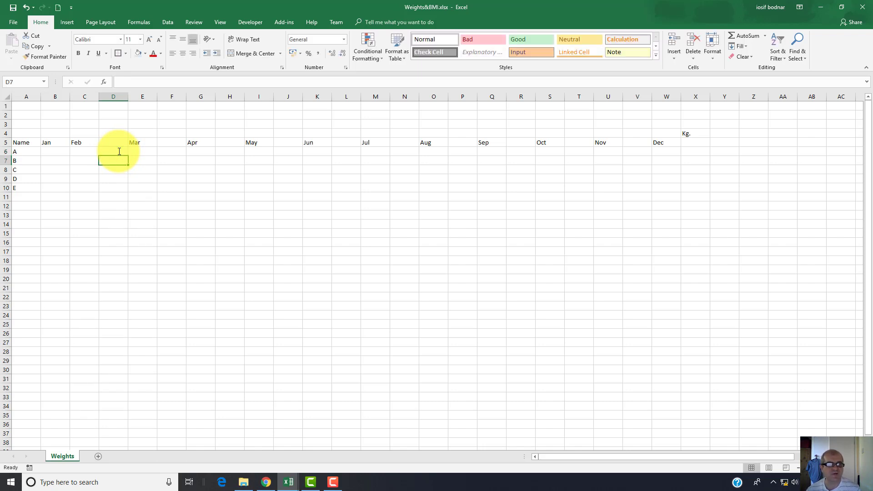
- Format cell D6 as Text and enter +/- in it
left_click(119, 151)
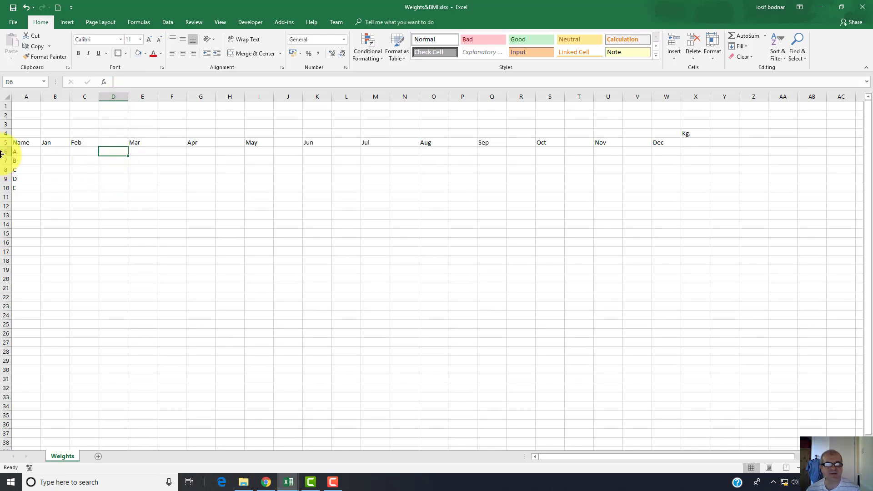
left_click(345, 68)
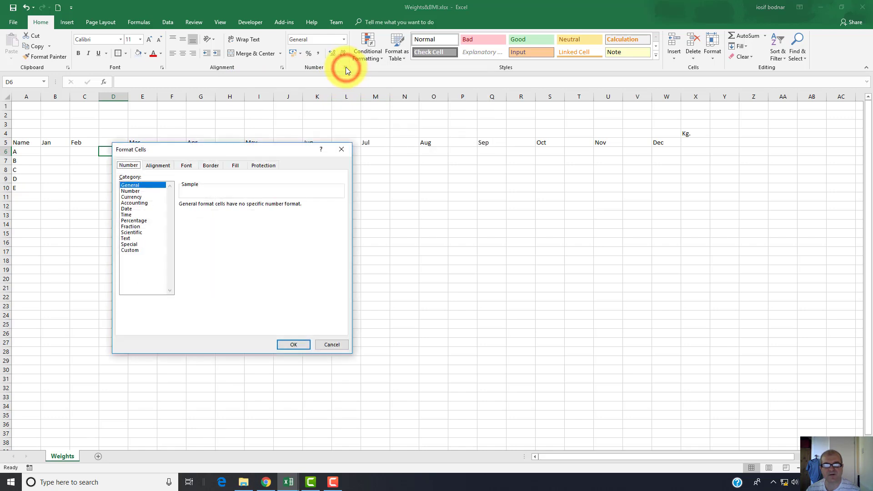
left_click_drag(220, 152, 486, 116)
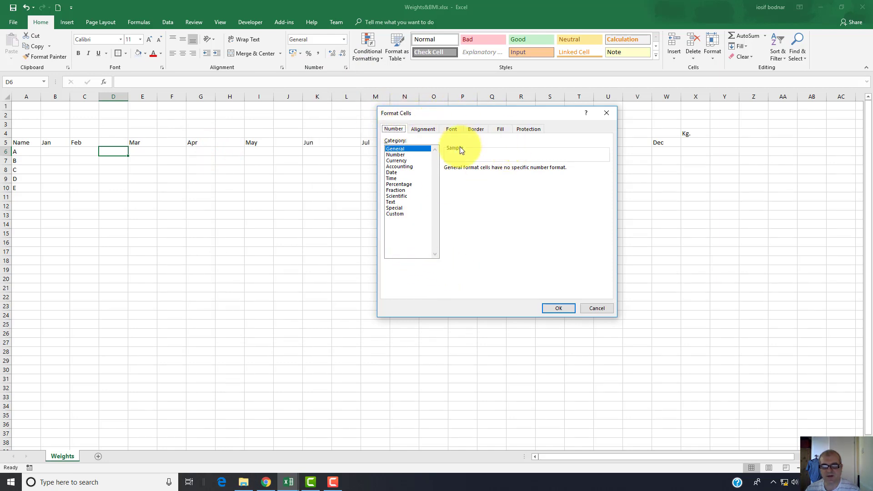
left_click(394, 203)
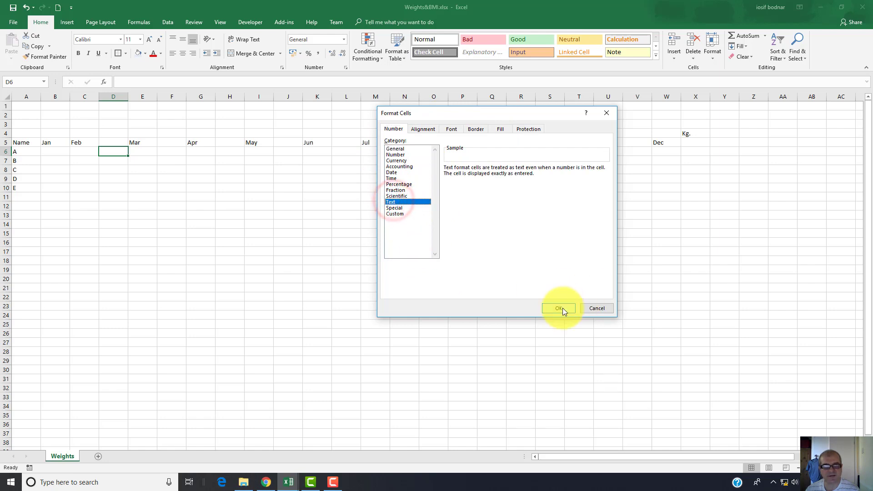
left_click(563, 308)
type("+/-")
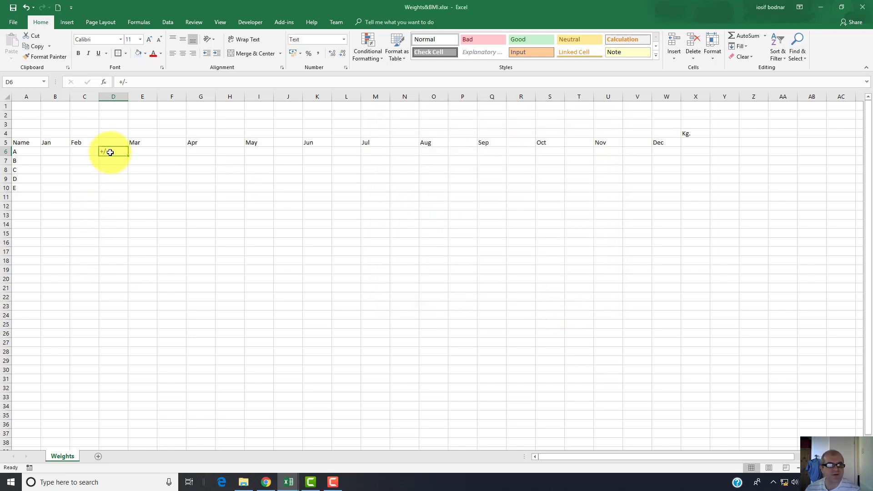
key("ctrl+Return")
- Copy the Text format of cell D6 to cells F6 and H6 with Format Painter
right_click(111, 153)
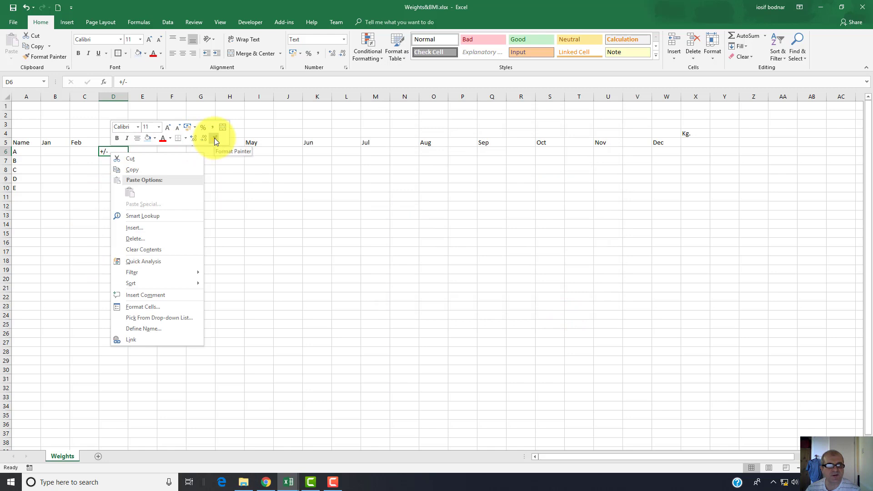
left_click(215, 138)
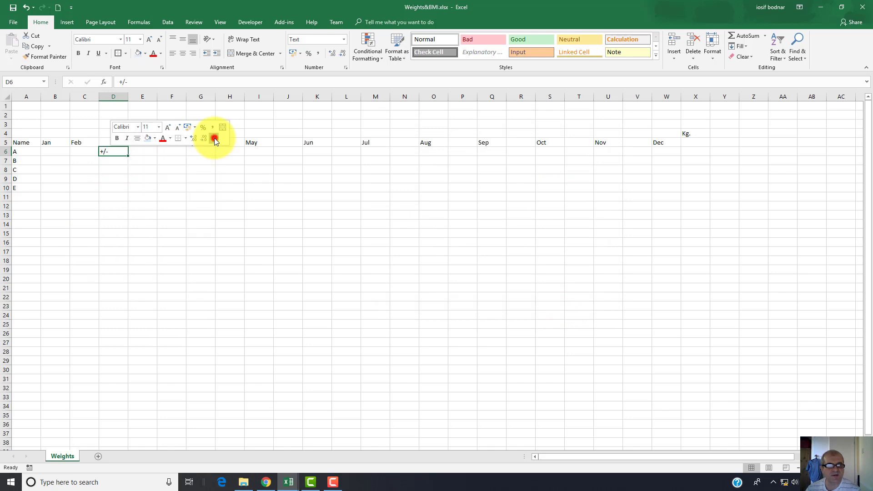
left_click(171, 151)
right_click(172, 152)
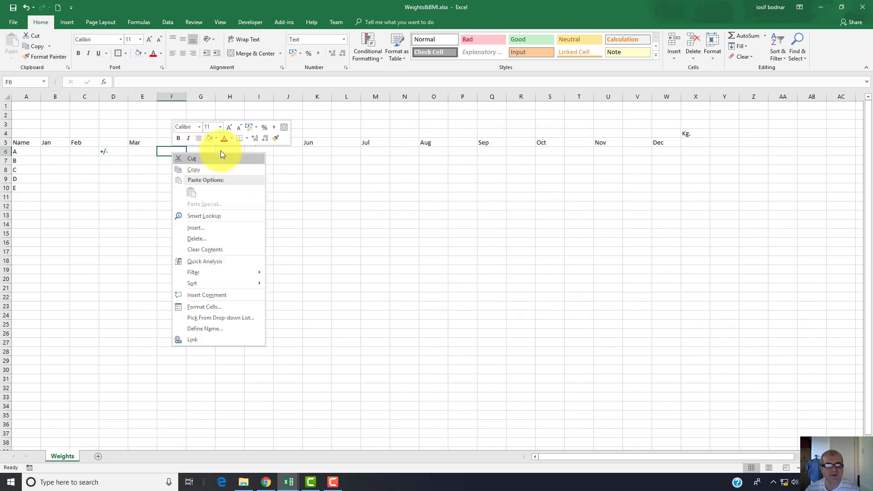
left_click(276, 137)
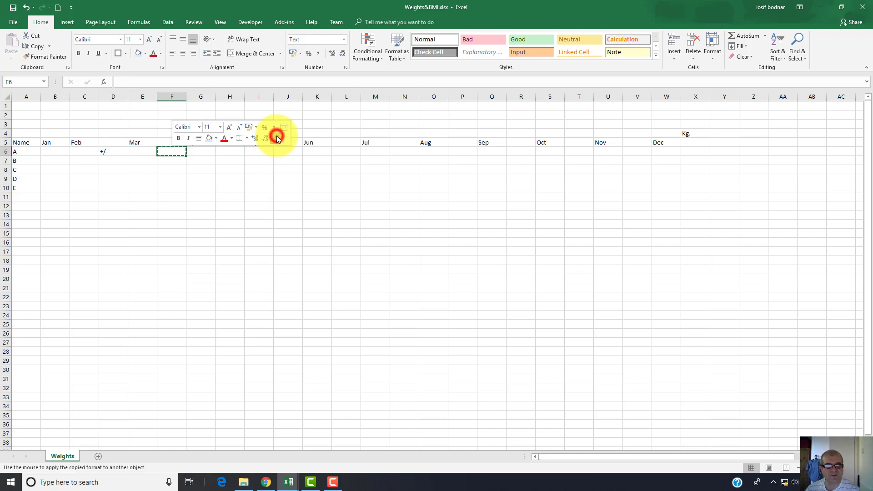
left_click(231, 153)
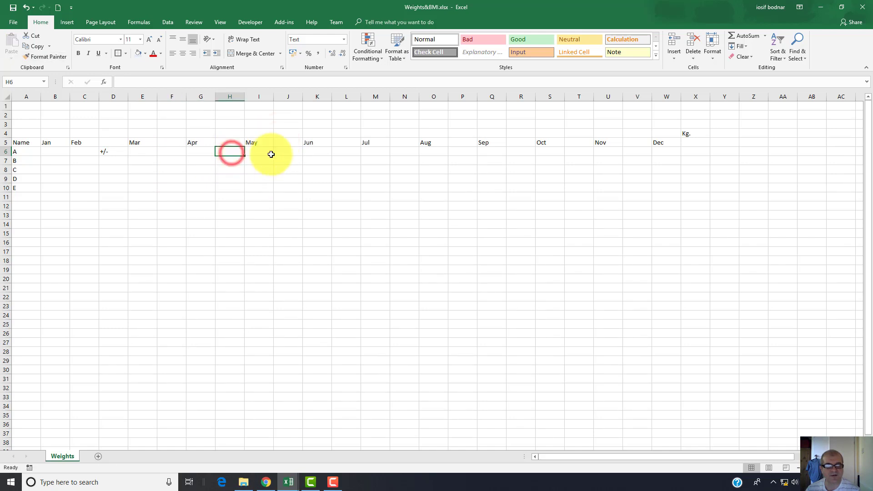
- Continue copying the Text format along row 6 to cells L6 and N6 with Format Painter
right_click(240, 153)
left_click(344, 137)
left_click(345, 152)
right_click(345, 153)
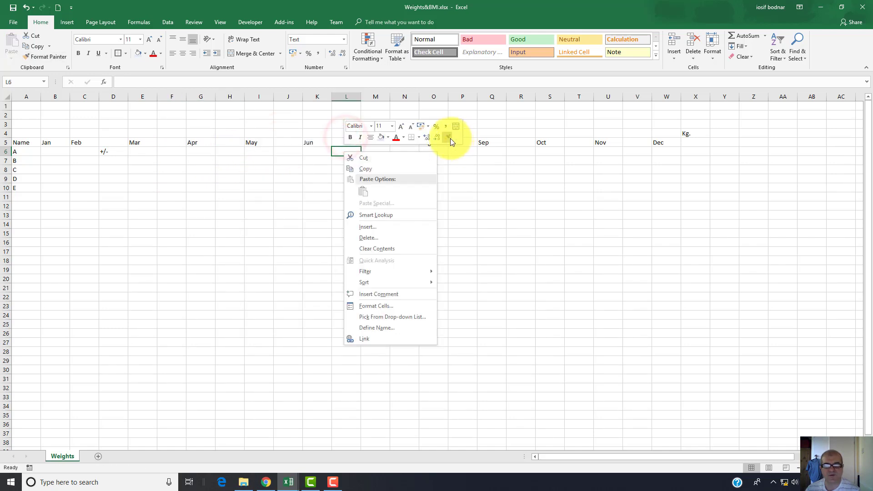
left_click(449, 138)
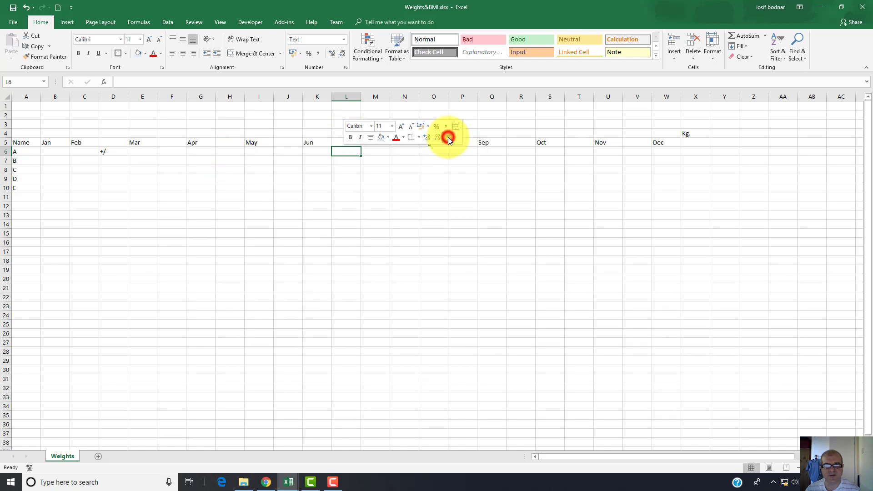
left_click(404, 152)
- Copy the Text format from cell N6 to cells P6, R6 and T6 with Format Painter
right_click(405, 152)
left_click(503, 138)
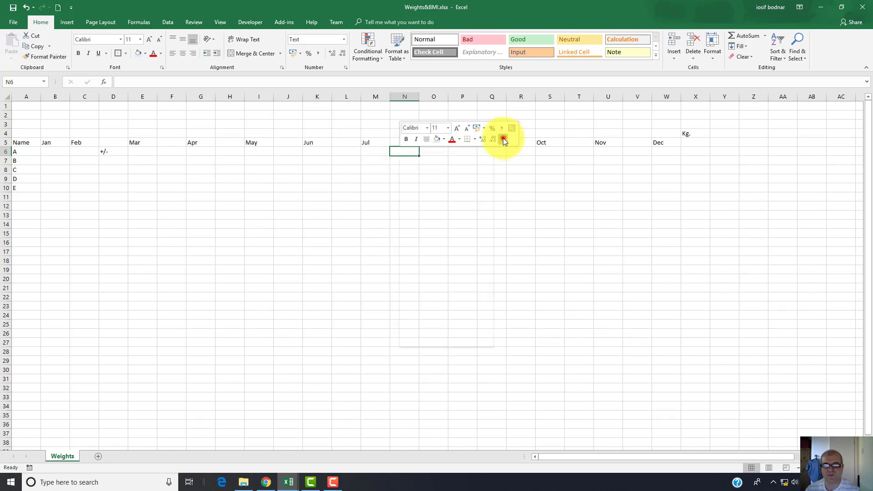
left_click(464, 152)
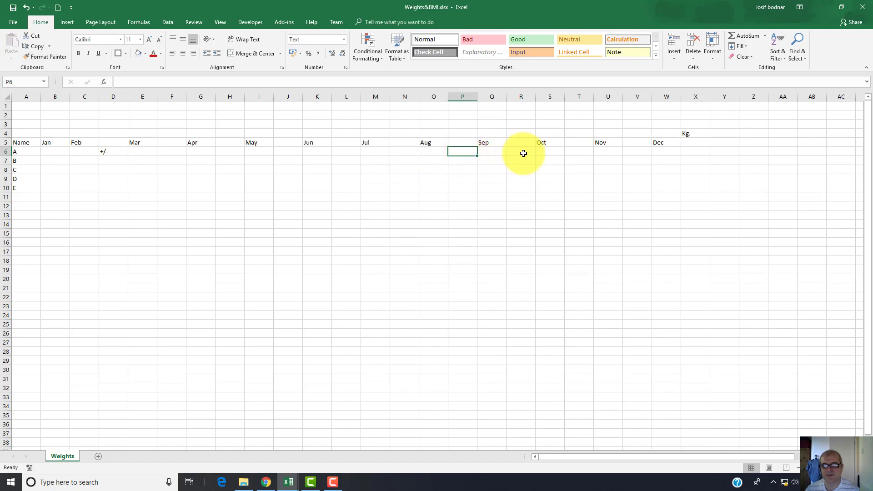
right_click(468, 150)
left_click(571, 135)
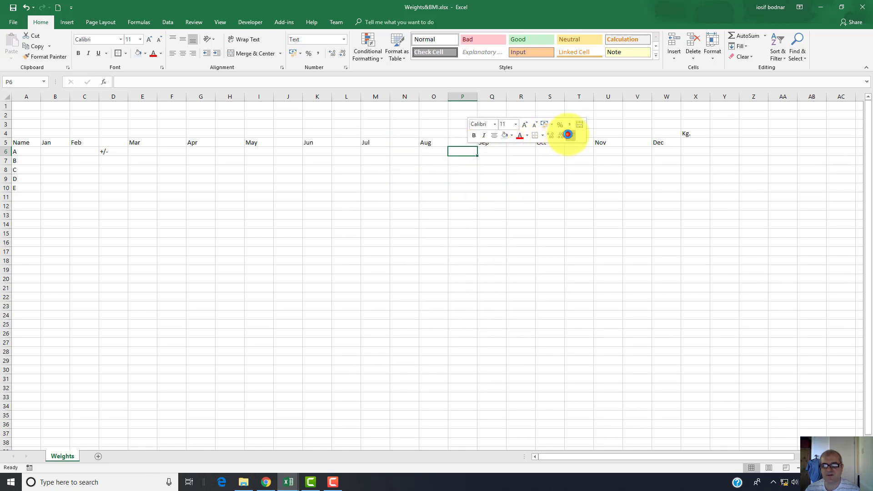
left_click(525, 153)
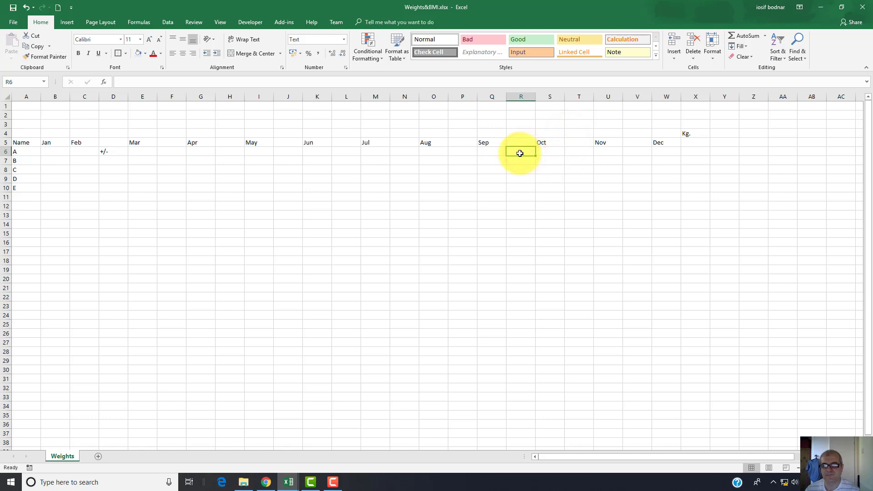
right_click(522, 153)
left_click(625, 139)
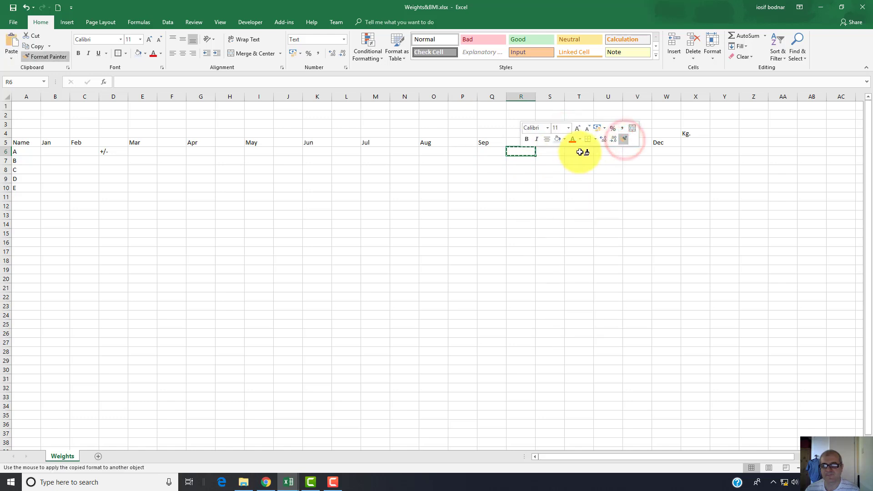
left_click(580, 152)
- Copy the Text format from cell T6 to cells V6 and X6 with Format Painter
right_click(581, 152)
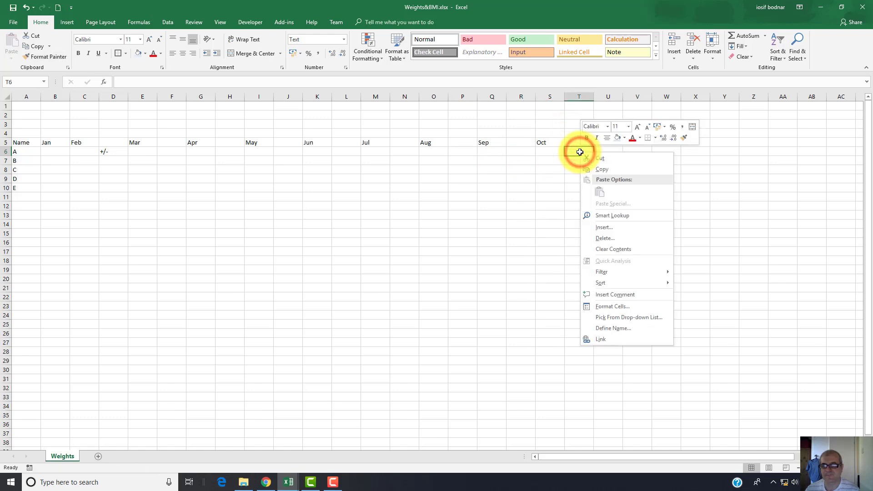
left_click(683, 135)
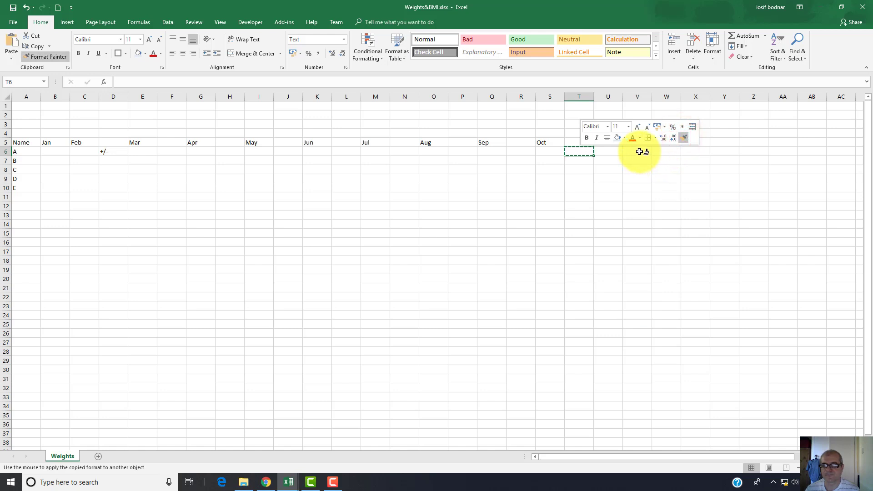
left_click(639, 151)
right_click(639, 152)
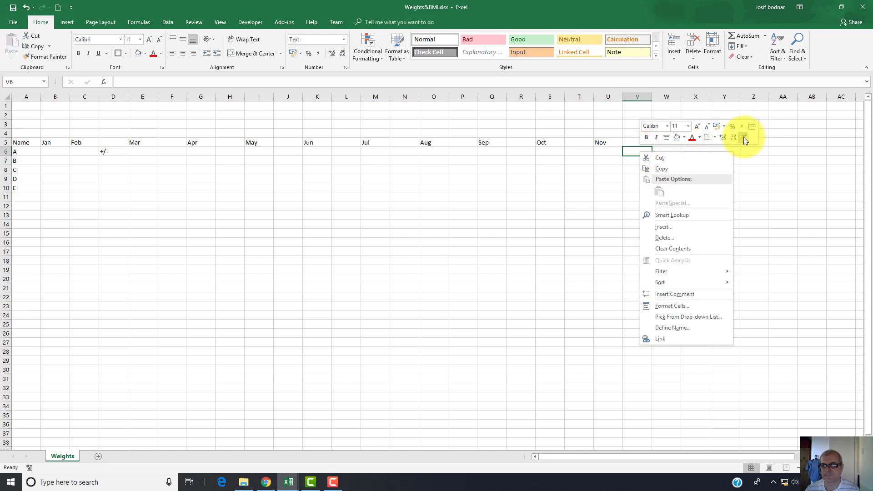
left_click(744, 138)
left_click(703, 152)
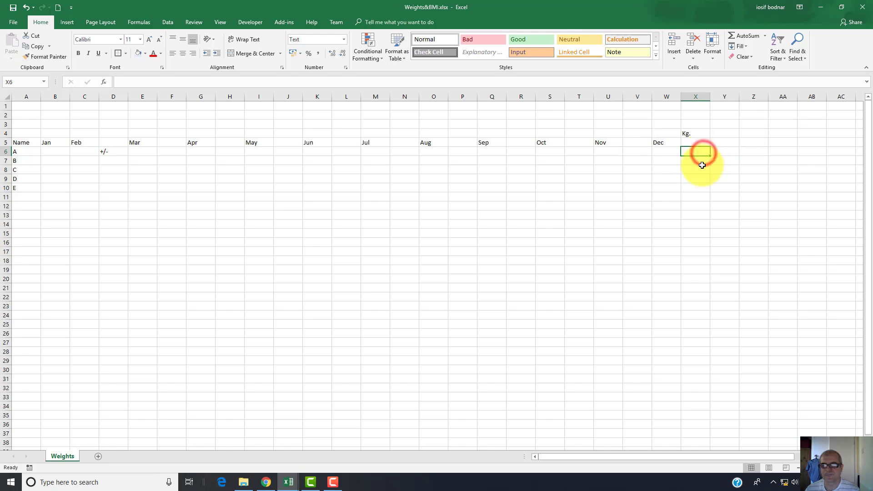
- Copy the +/- entry from cell D6 into cells F6, H6, J6 and L6
left_click(113, 158)
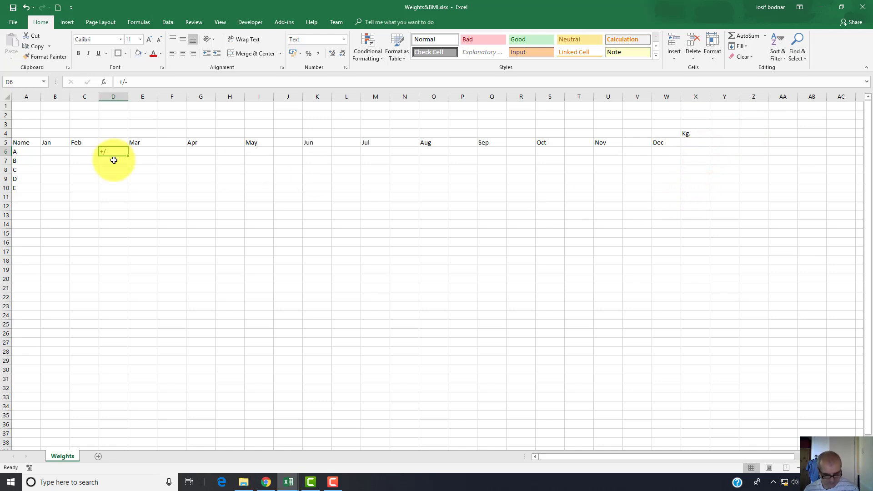
key("ctrl+c")
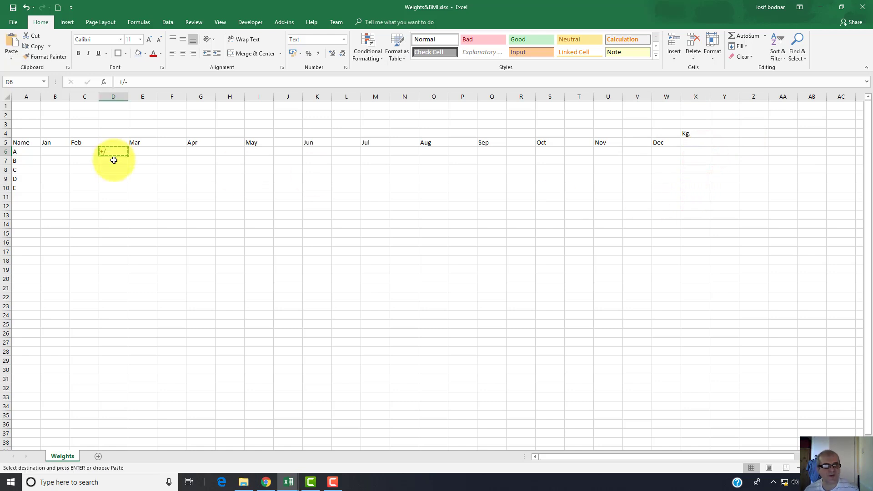
left_click(167, 152)
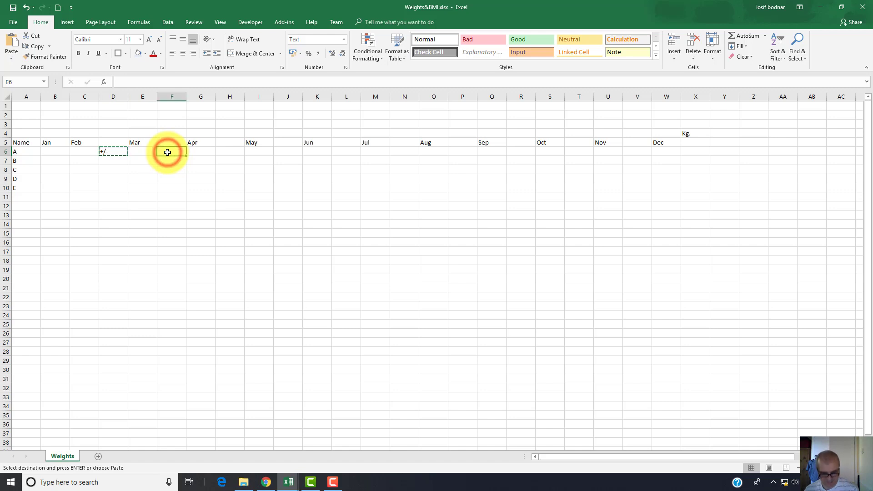
key("ctrl+v")
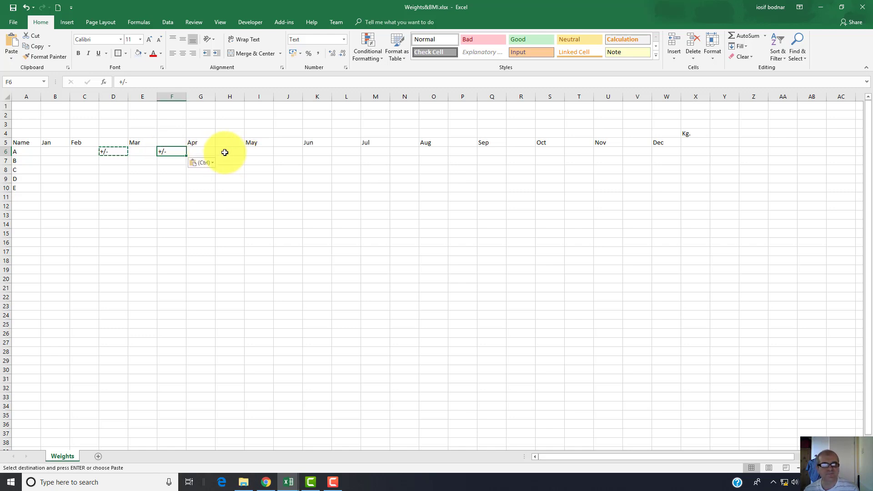
left_click(225, 152)
key("ctrl+v")
left_click(292, 151)
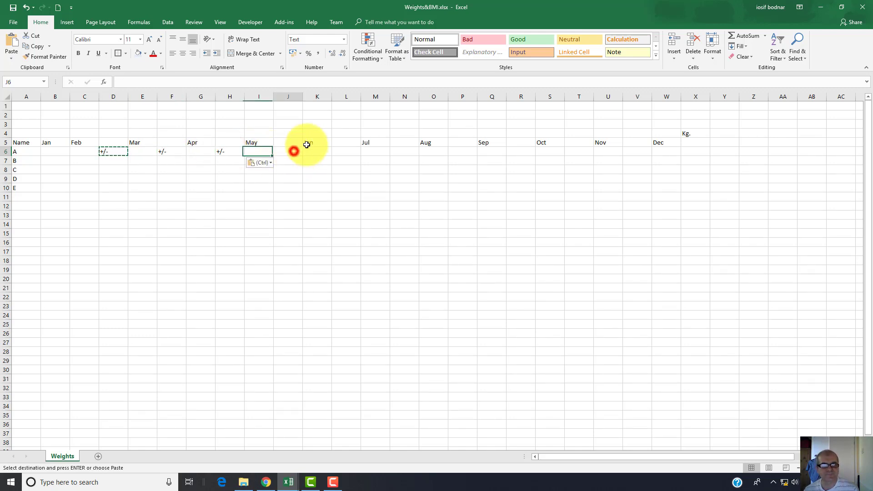
key("ctrl+v")
left_click(348, 152)
key("ctrl+v")
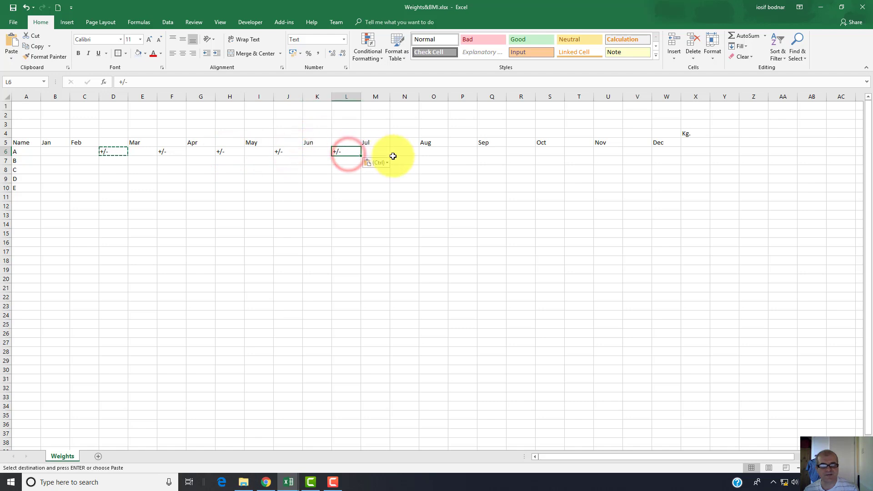
- Paste the copied +/- entry into cells N6, P6, R6, T6, V6 and X6
left_click(399, 153)
key("ctrl+v")
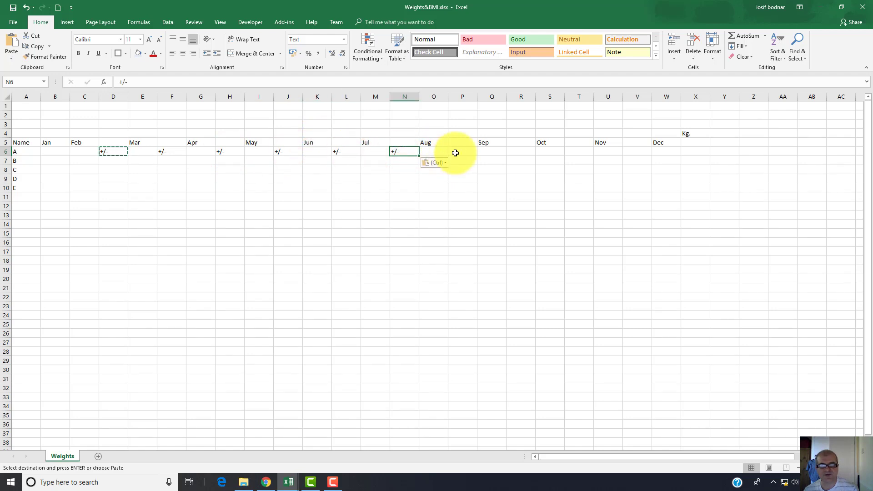
left_click(457, 152)
key("ctrl+v")
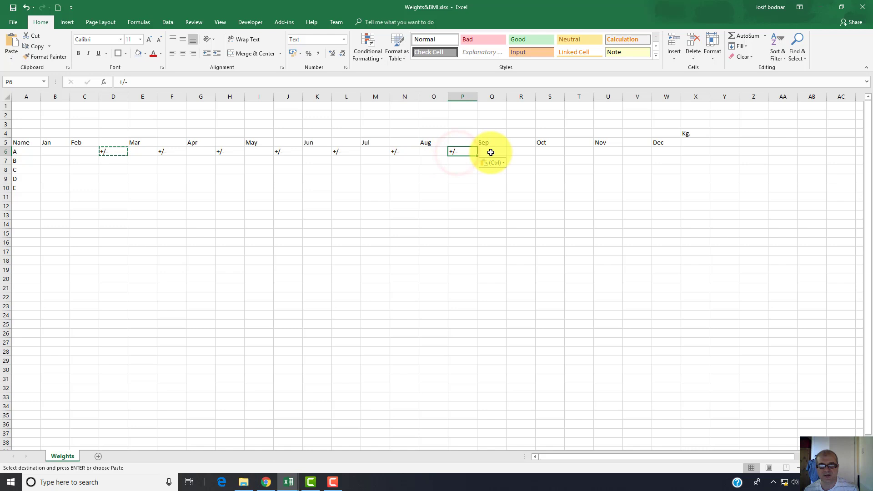
left_click(520, 151)
key("ctrl+v")
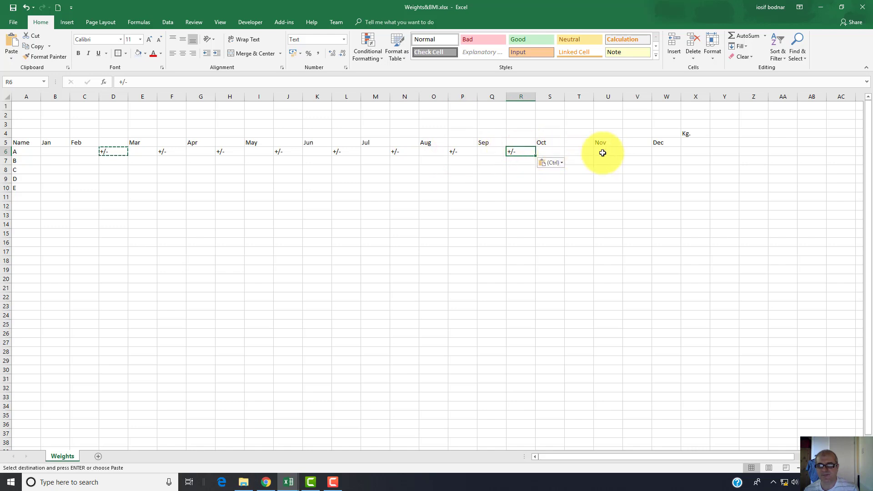
left_click(571, 152)
key("ctrl+v")
left_click(635, 151)
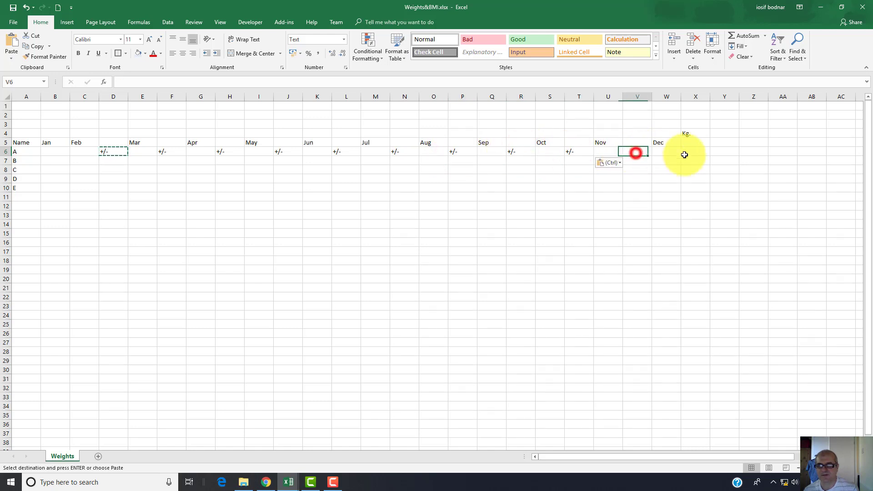
key("ctrl+v")
left_click(692, 151)
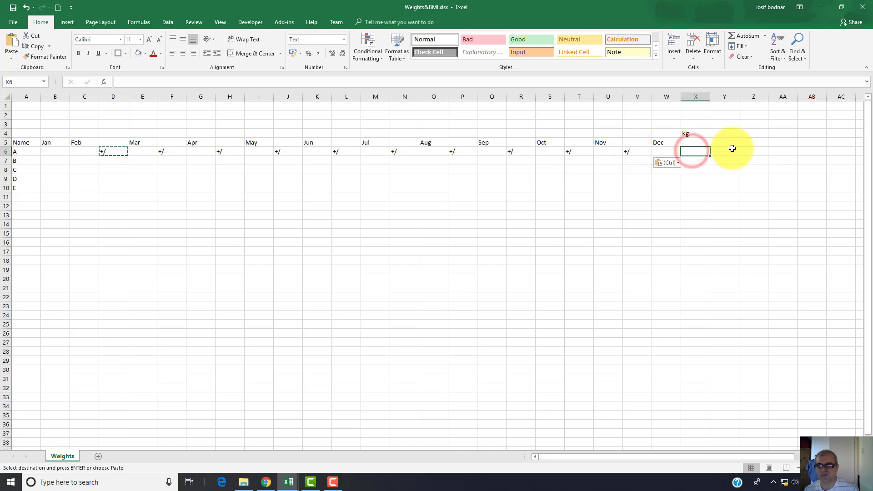
key("ctrl+v")
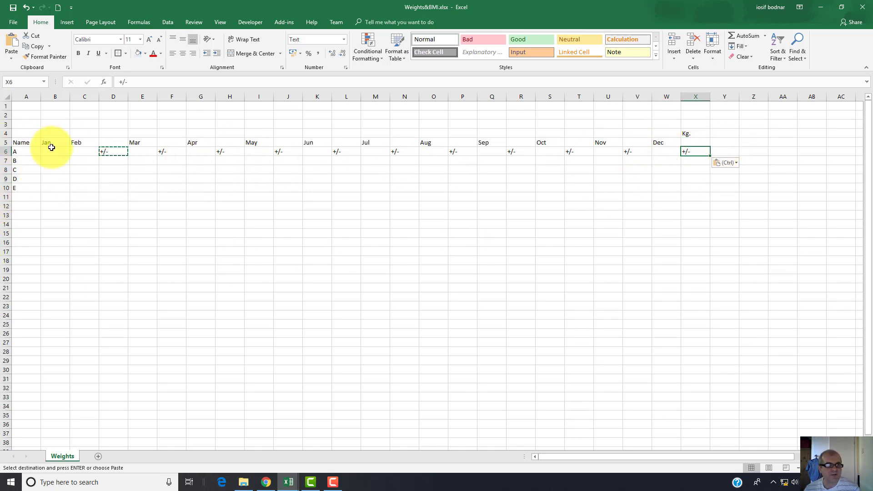
- Apply Thick Outside Borders around the two header rows, range A5:Y6
left_click(51, 144)
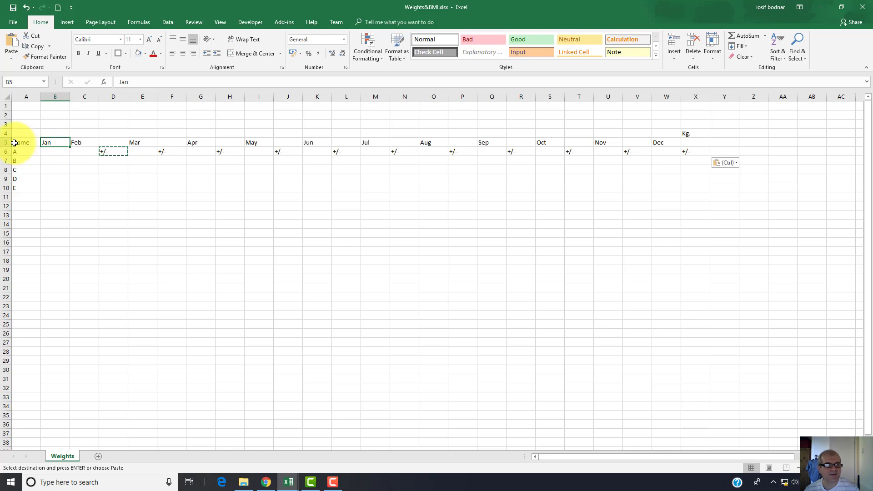
left_click_drag(14, 142, 722, 150)
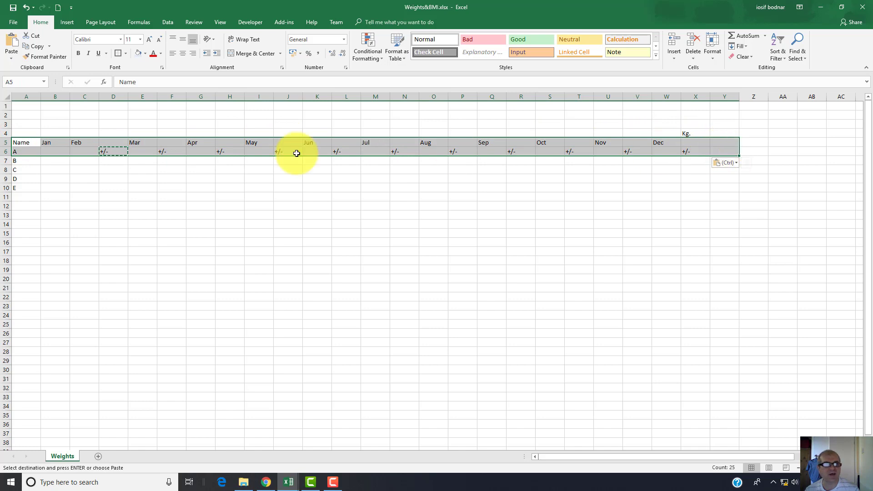
left_click(127, 54)
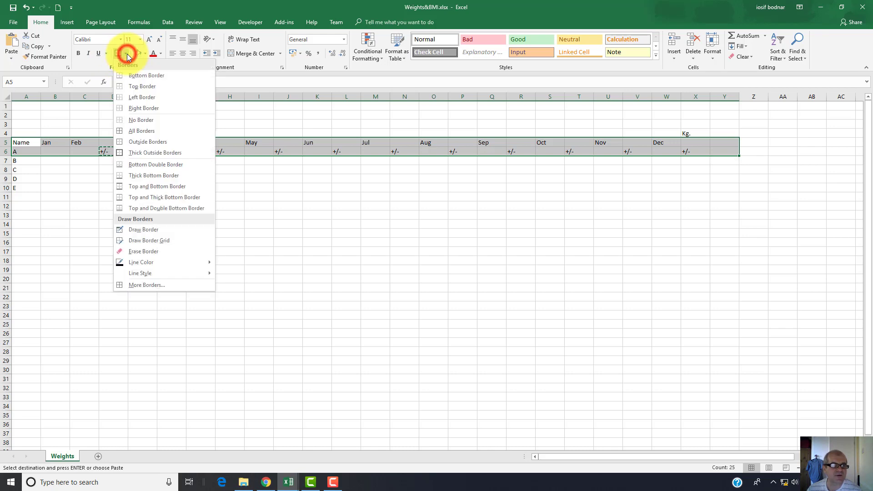
left_click(159, 154)
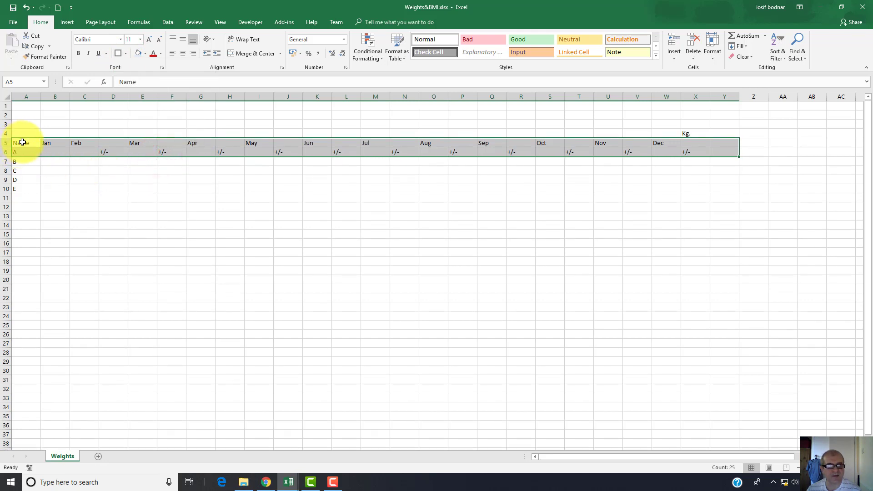
left_click(21, 142)
- Clear cell A6 and enter the names A, B, C, D and E in cells A7 to A11
left_click(16, 153)
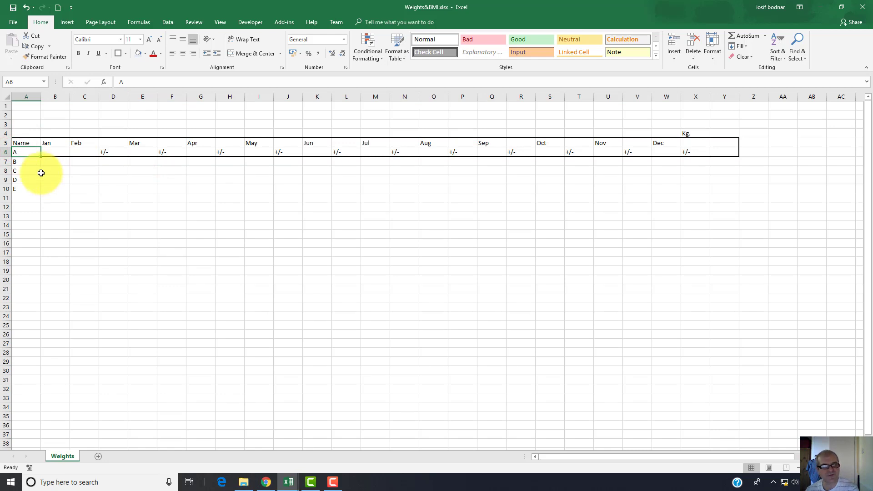
left_click(20, 162)
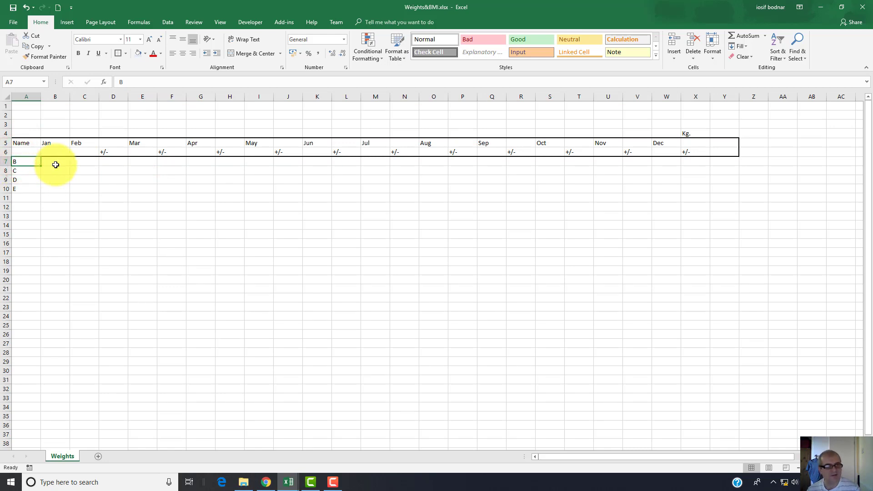
type("A")
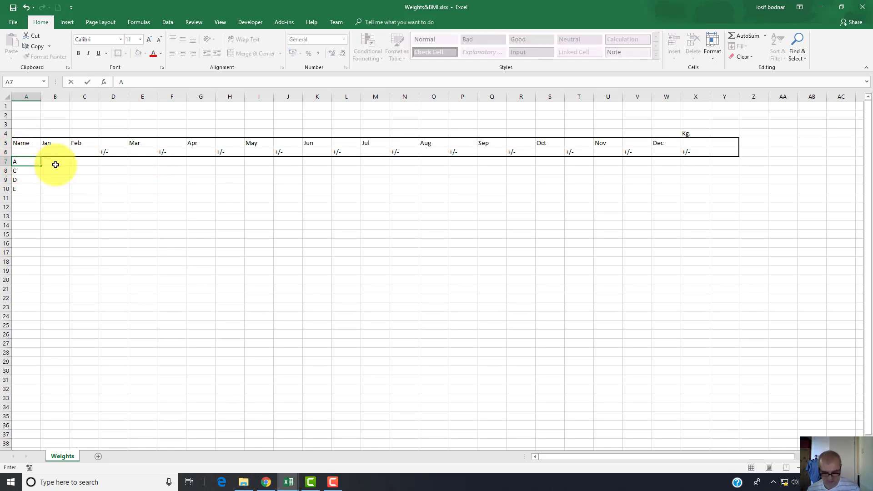
key("Return")
type("B")
key("Return")
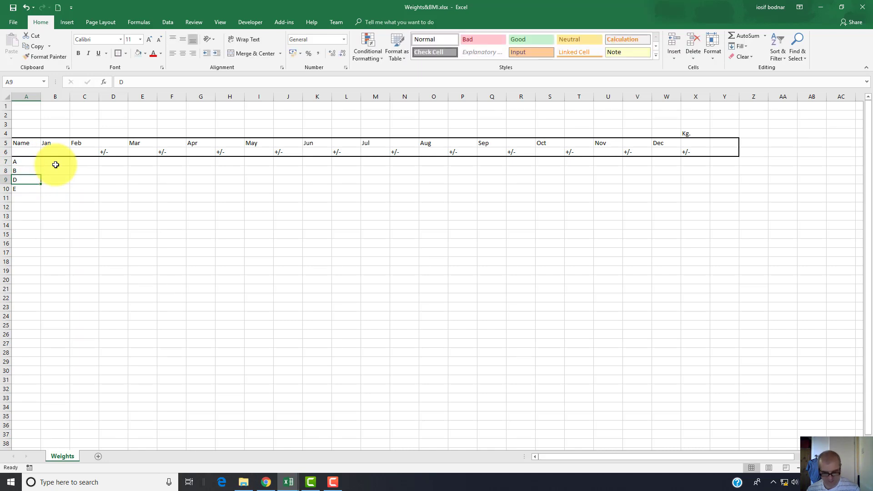
type("C")
key("Return")
type("DE")
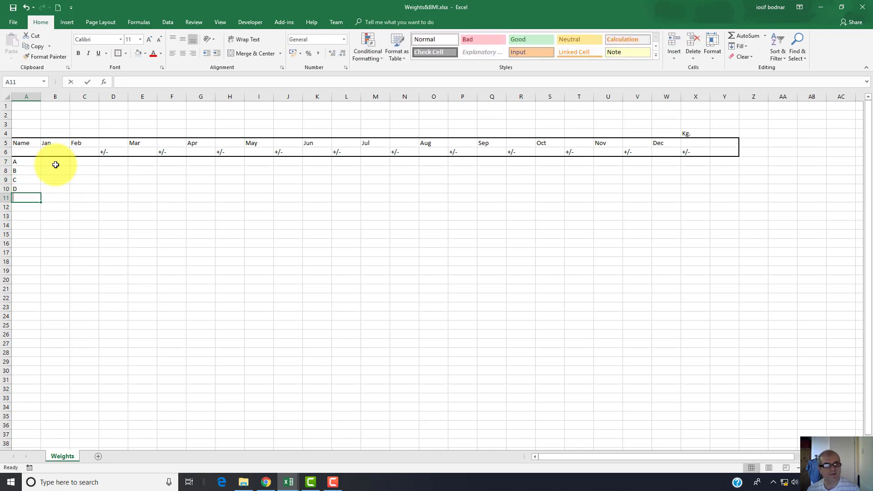
key("Return")
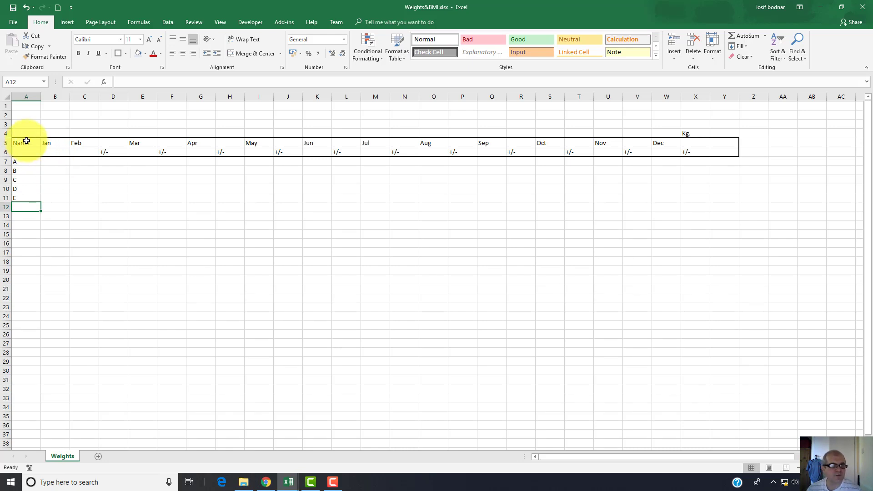
- Apply Thick Outside Borders around the Name header cells A5:A6 and the Jan header cells B5:B6
left_click_drag(26, 141, 30, 151)
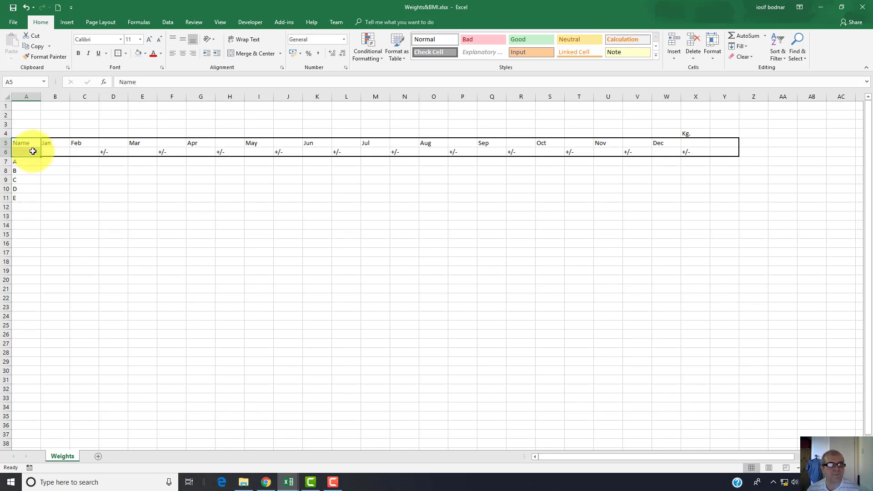
left_click(119, 53)
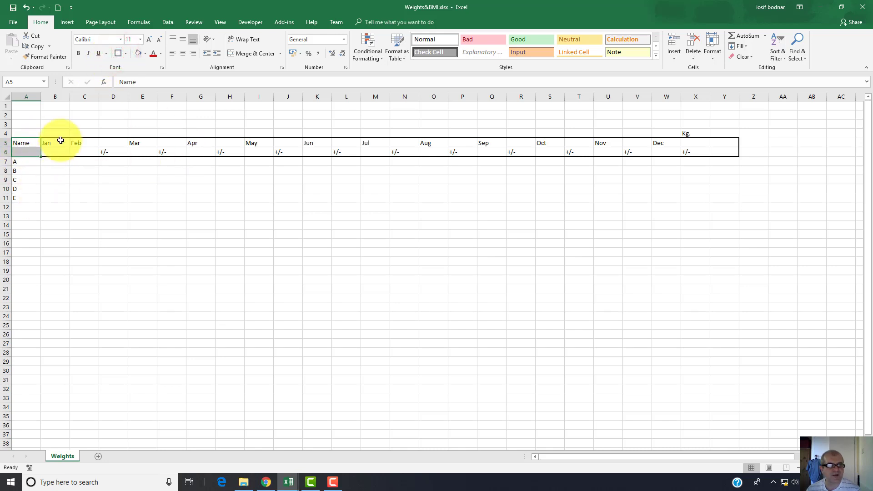
left_click_drag(58, 145, 57, 152)
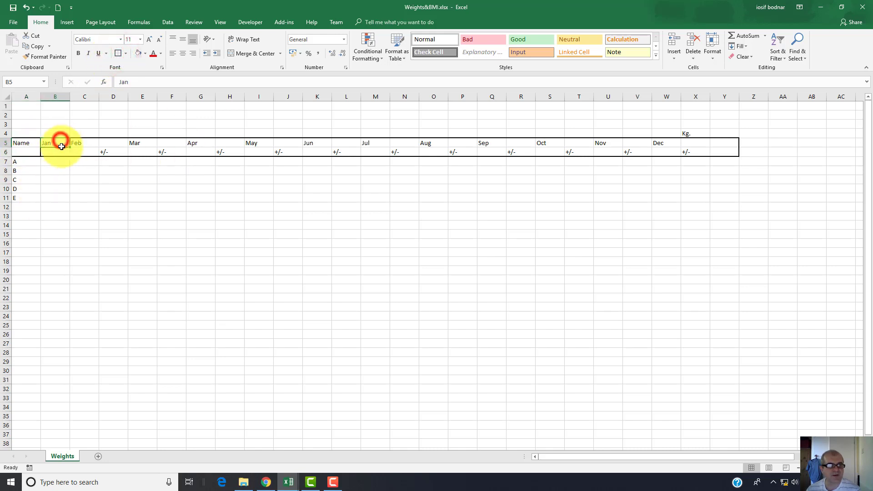
left_click(120, 53)
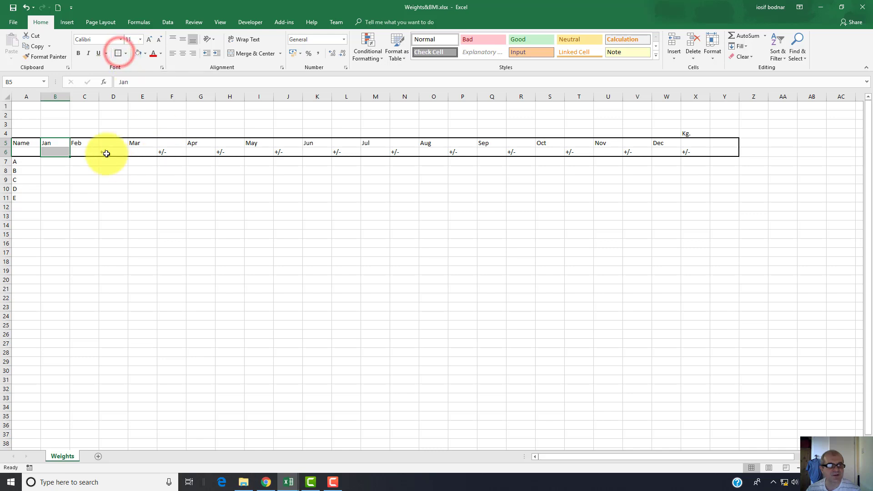
- Apply Thick Outside Borders to the Feb header block C5:D6, its +/- cell D6 and its month cells C5:D5
left_click_drag(81, 143, 119, 151)
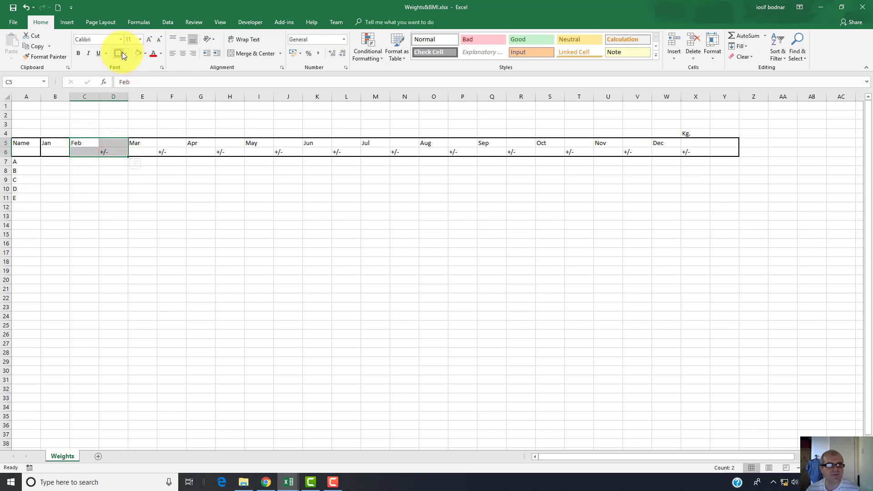
left_click(120, 53)
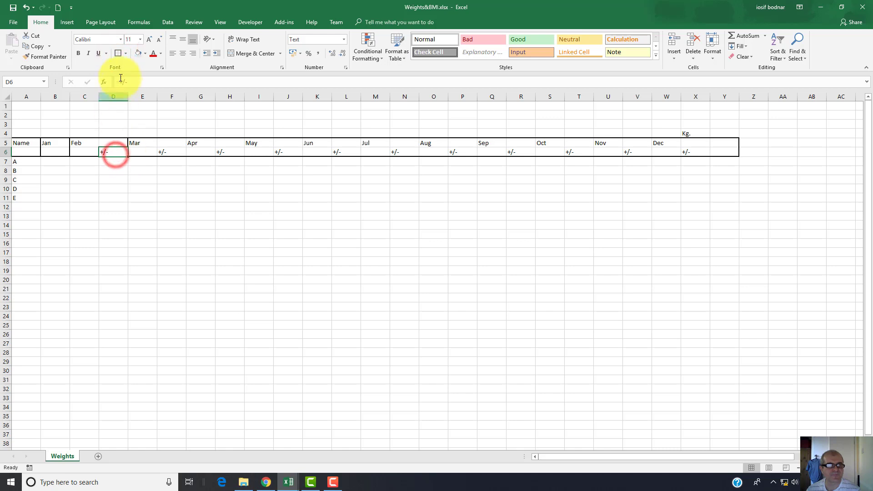
left_click(117, 53)
mouse_move(78, 143)
left_mouse_down()
mouse_move(177, 155)
mouse_move(171, 145)
left_mouse_up()
left_click(117, 53)
- Apply Thick Outside Borders to the Mar header block E5:F6, its month cells E5:F5 and its +/- cell F6
left_click(116, 53)
left_click(119, 53)
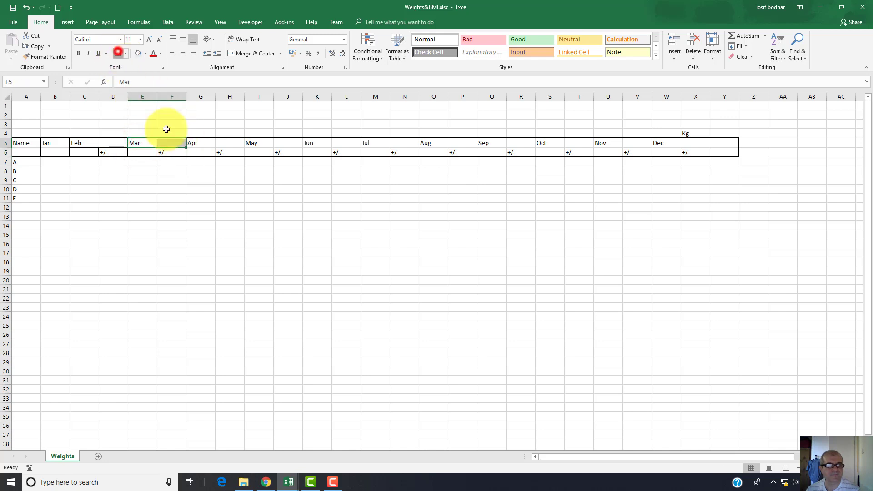
left_click(163, 152)
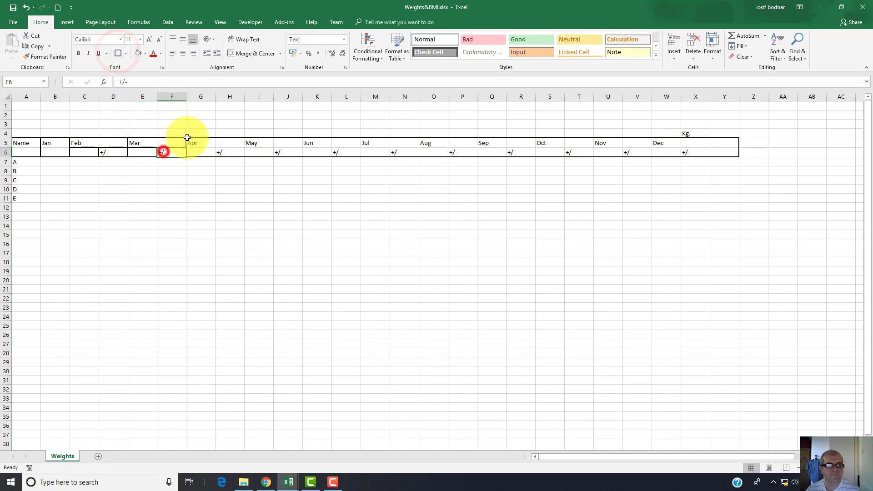
left_click(117, 53)
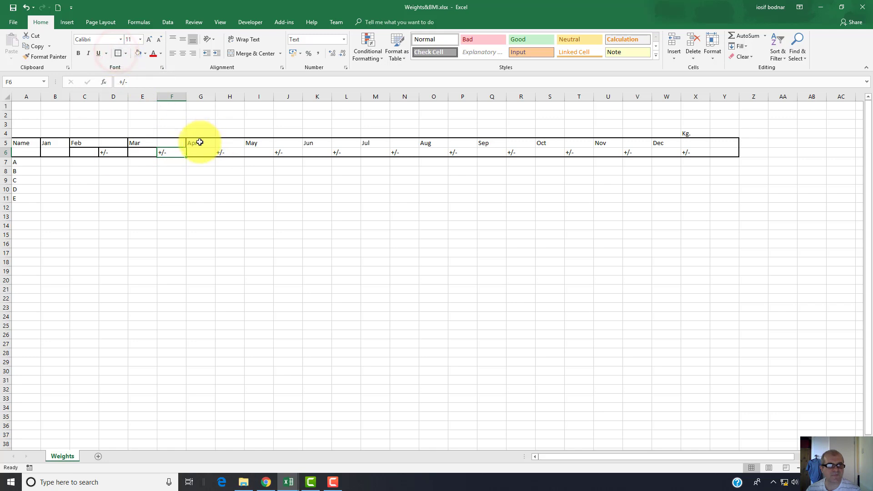
- Apply Thick Outside Borders to the Apr header block G5:H6, its month cells G5:H5 and cell G6
left_click_drag(199, 143, 220, 152)
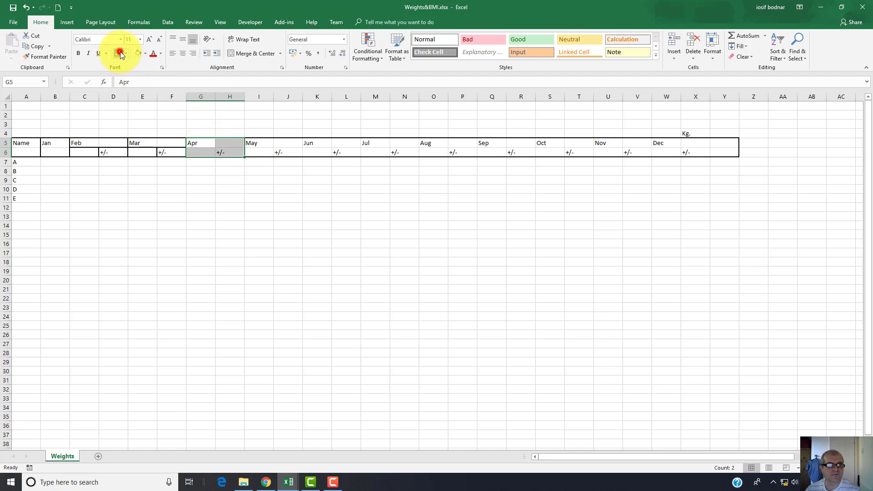
left_click(120, 54)
left_click(200, 139)
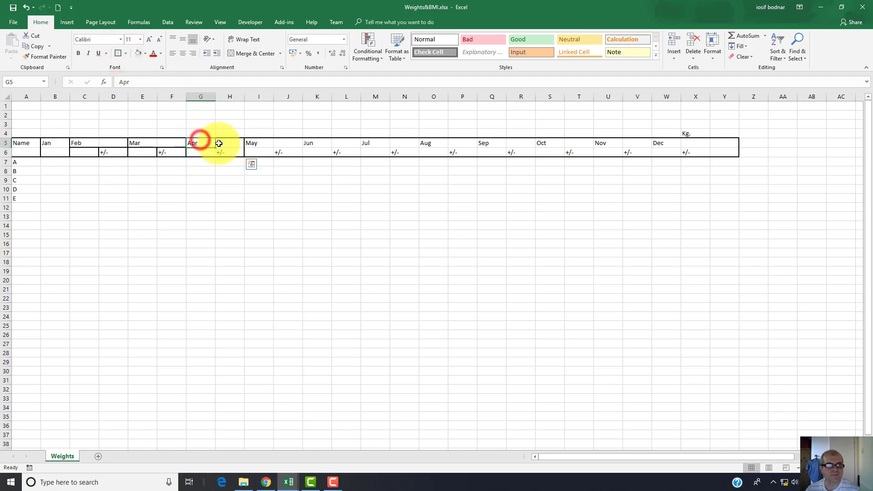
left_click_drag(204, 141, 218, 143)
left_click(118, 53)
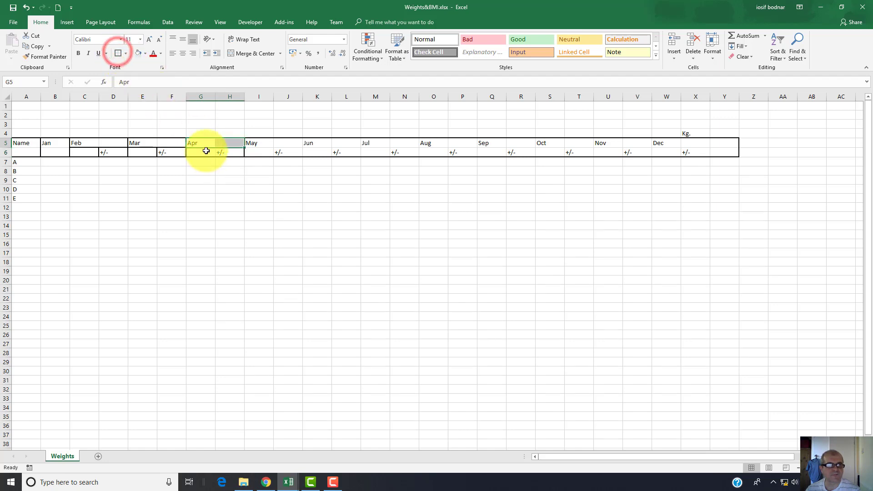
left_click(206, 150)
left_click(118, 53)
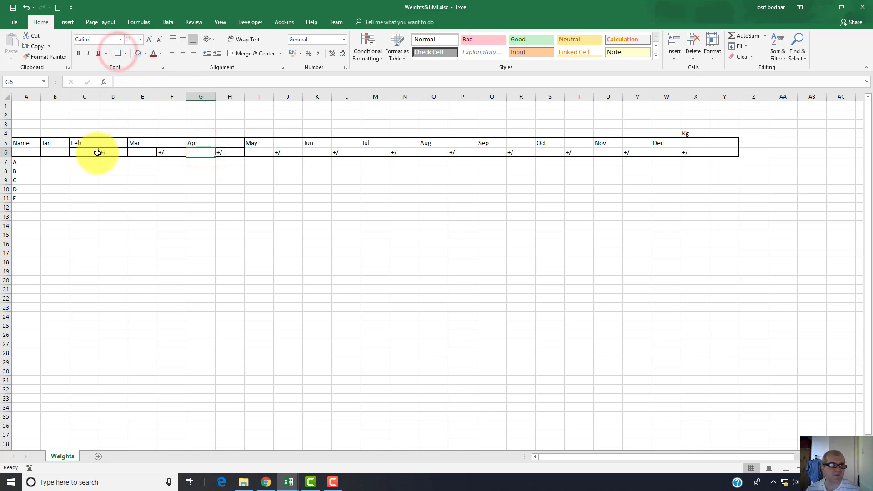
- Examine the Feb header block C5:D6, its weight and +/- cells, and cell D7 beneath the +/- label
left_click(94, 149)
left_click(79, 141)
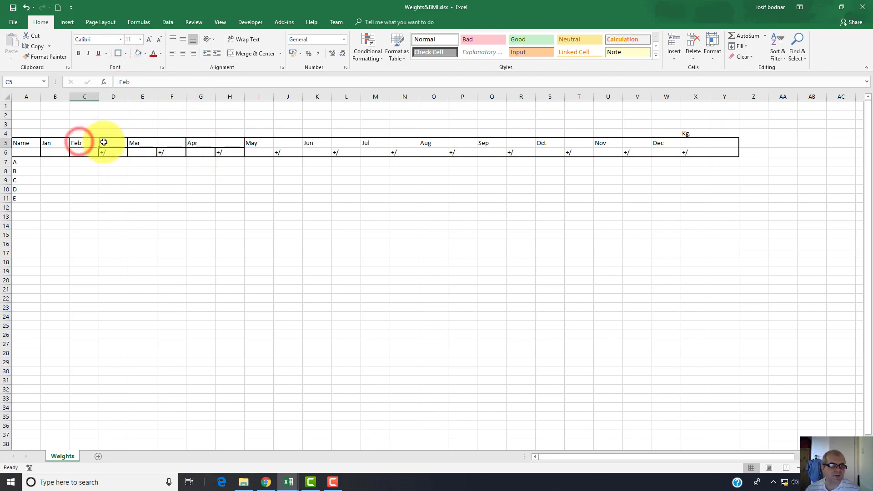
left_click_drag(103, 143, 111, 149)
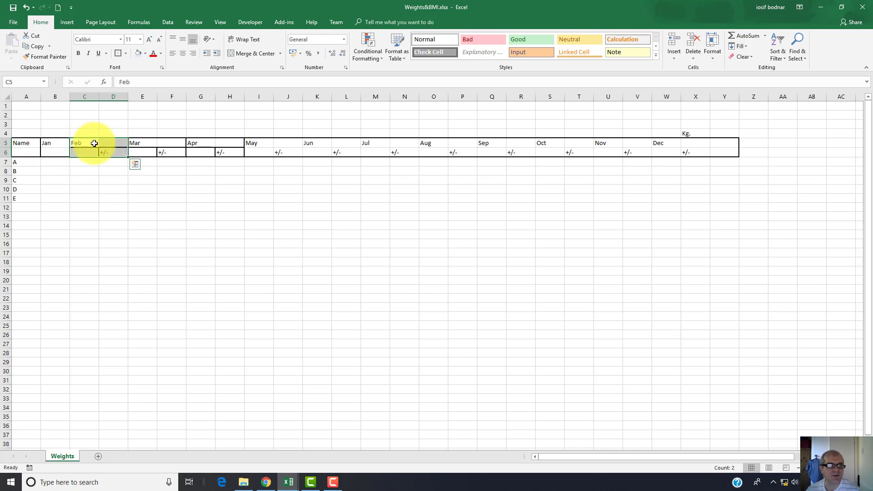
left_click(94, 142)
left_click(88, 151)
left_click(111, 152)
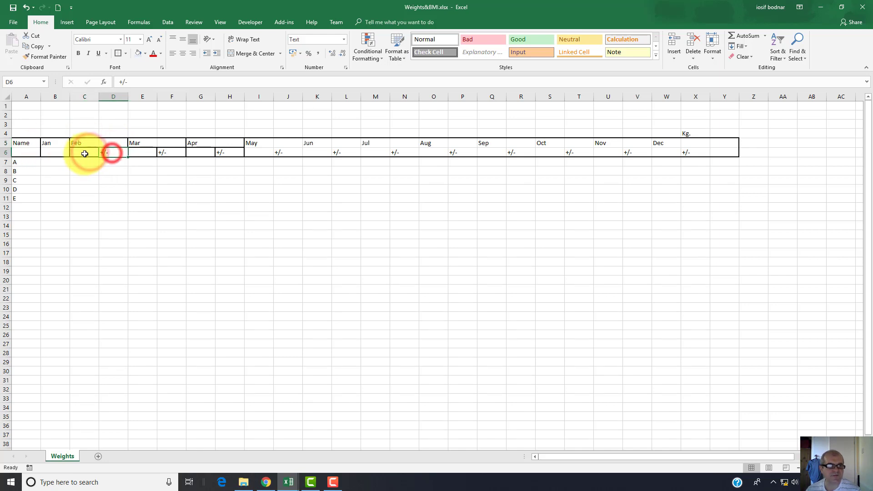
left_click(84, 154)
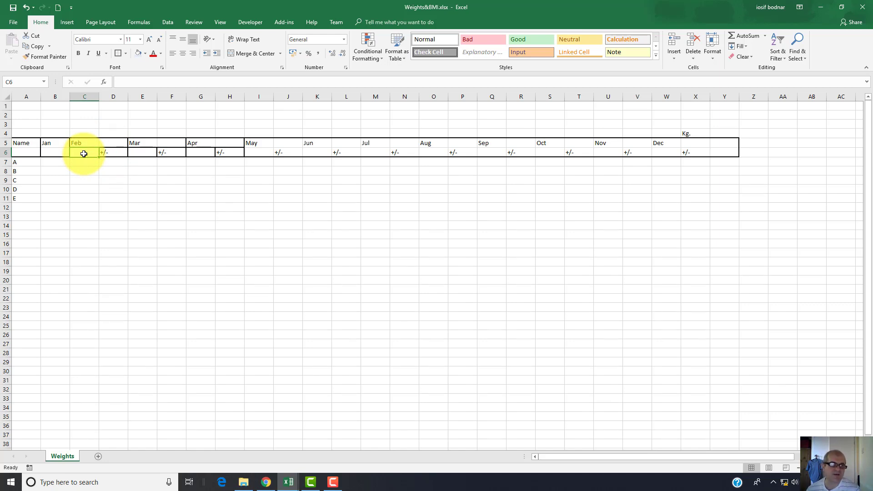
left_click(112, 152)
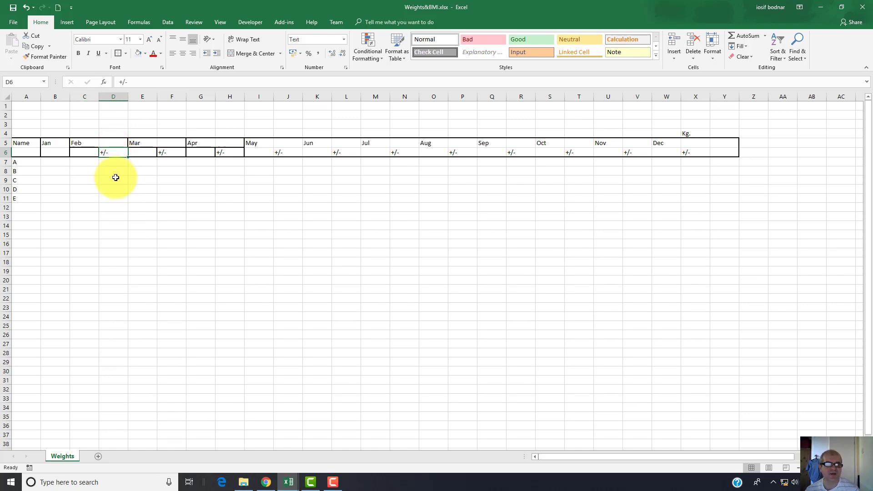
left_click(114, 161)
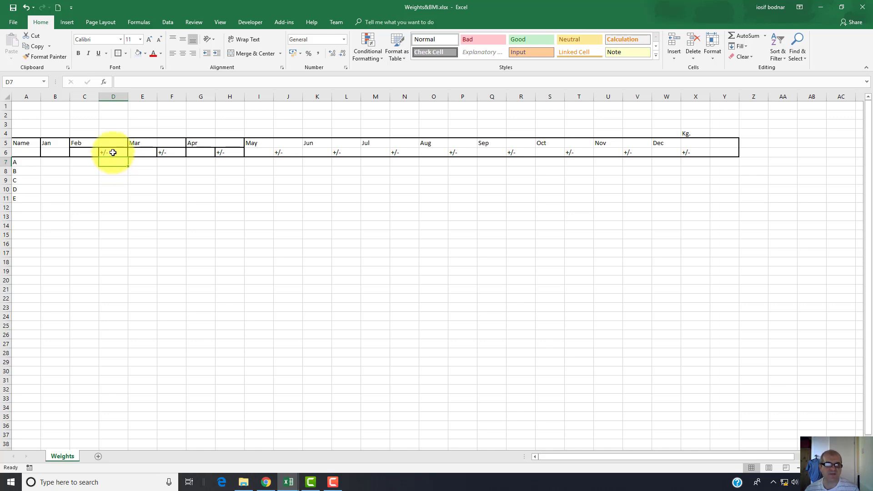
left_click(113, 152)
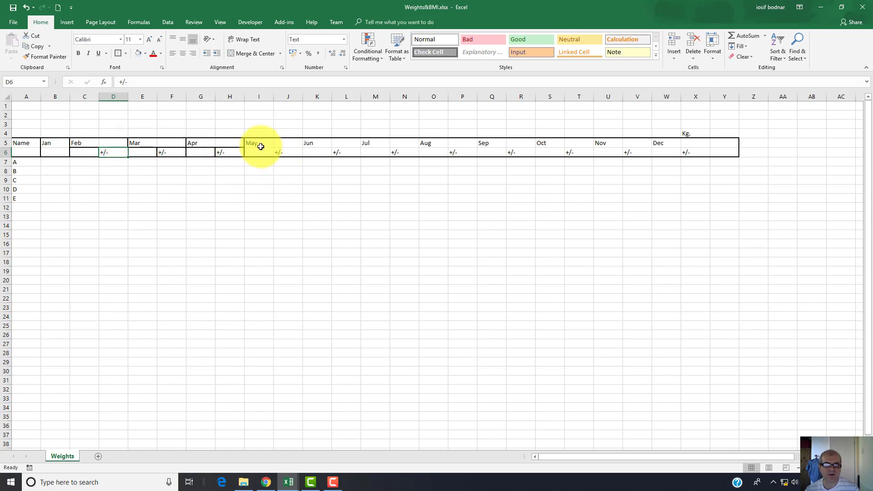
- Apply Thick Outside Borders to the May header block I5:J6, its month cells I5:J5 and cell I6
left_click_drag(253, 143, 286, 152)
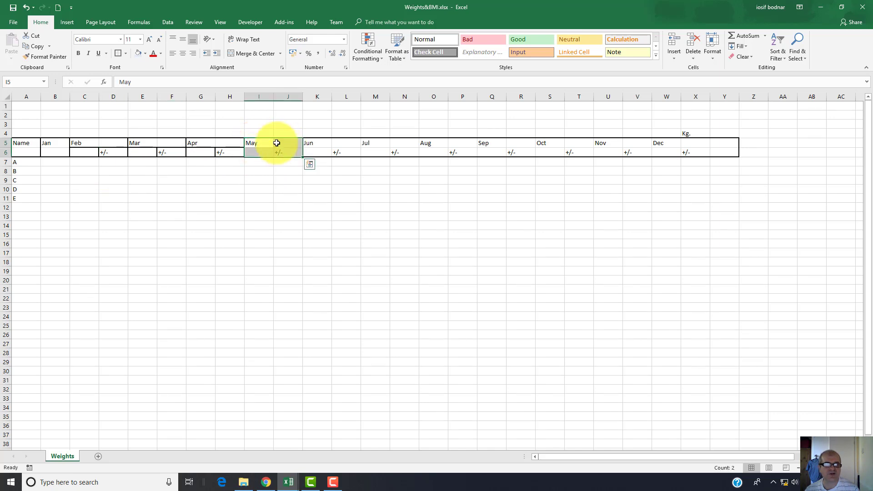
left_click(120, 53)
left_click_drag(261, 144, 286, 142)
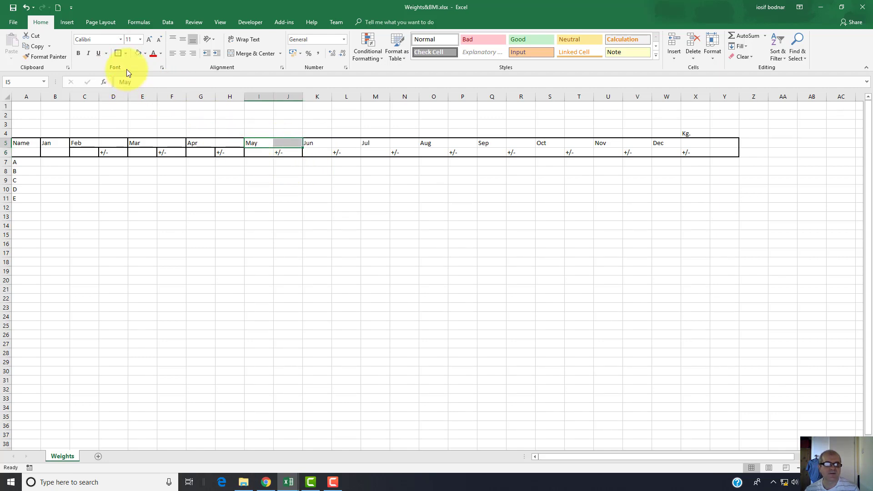
left_click(121, 53)
left_click(254, 151)
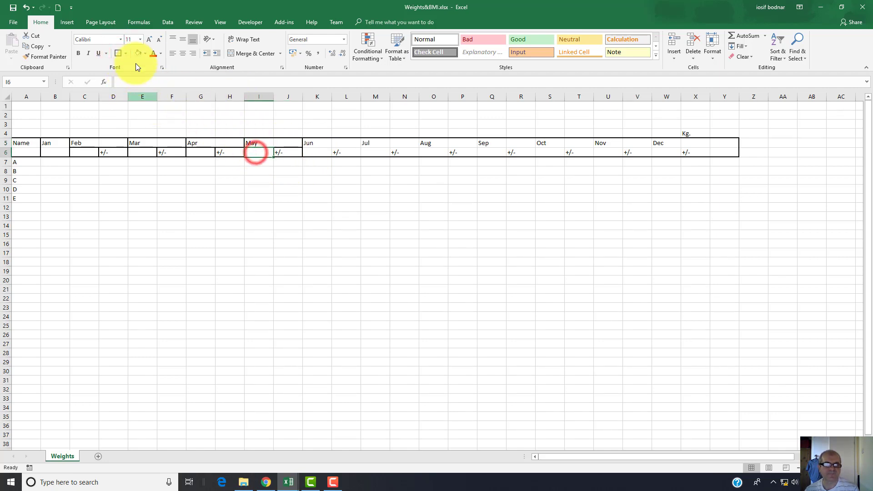
left_click(119, 54)
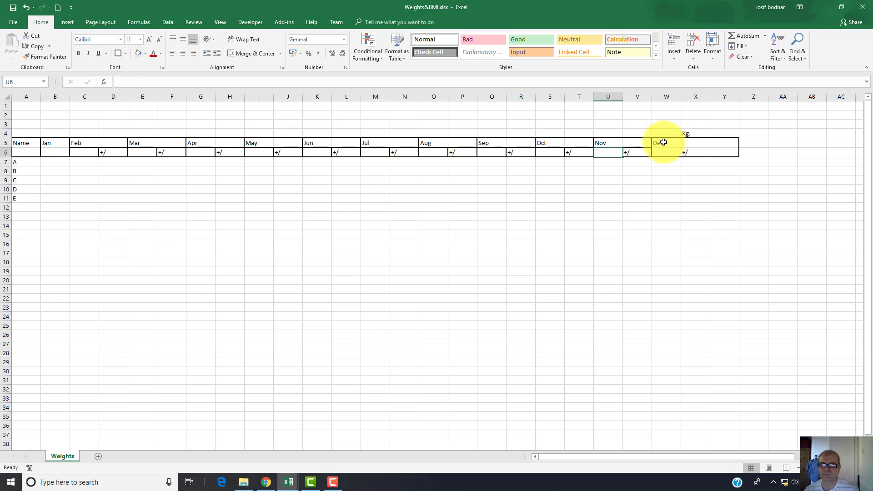
- Apply Thick Outside Borders to the Dec header block W5:X6, its month cells W5:X5 and cell W6
left_click_drag(657, 142, 694, 150)
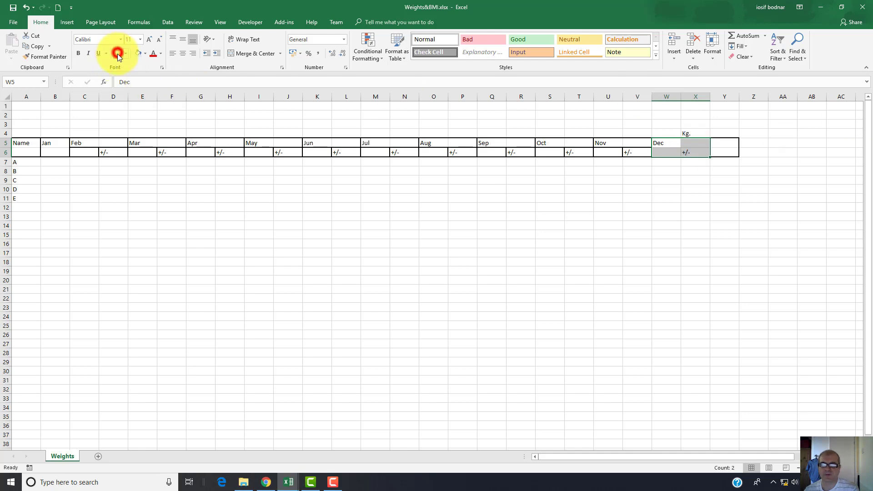
left_click_drag(653, 143, 698, 143)
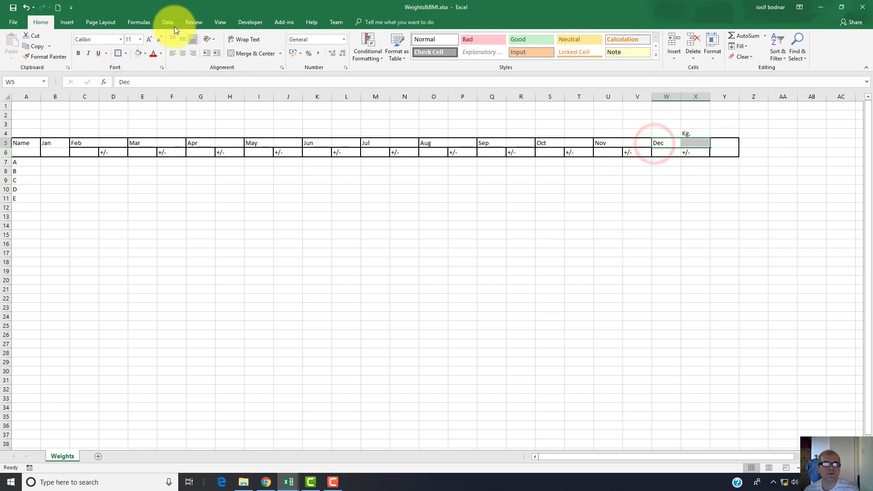
left_click(117, 53)
left_click(668, 151)
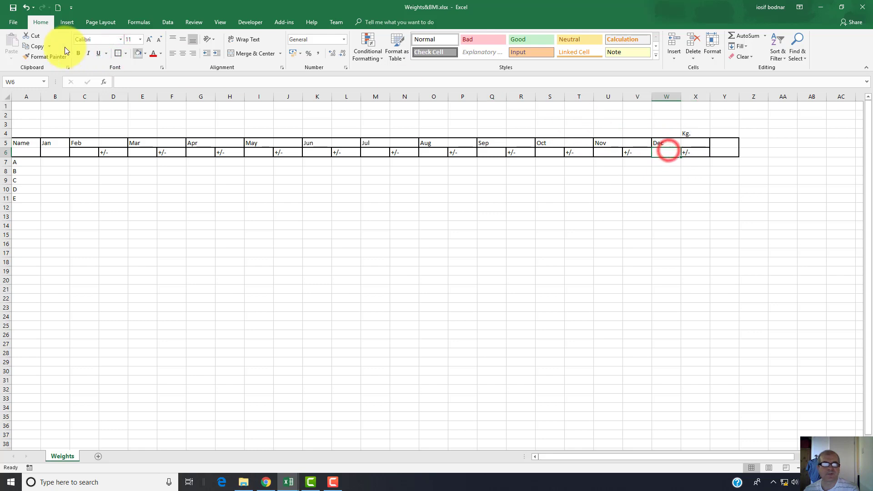
left_click(116, 53)
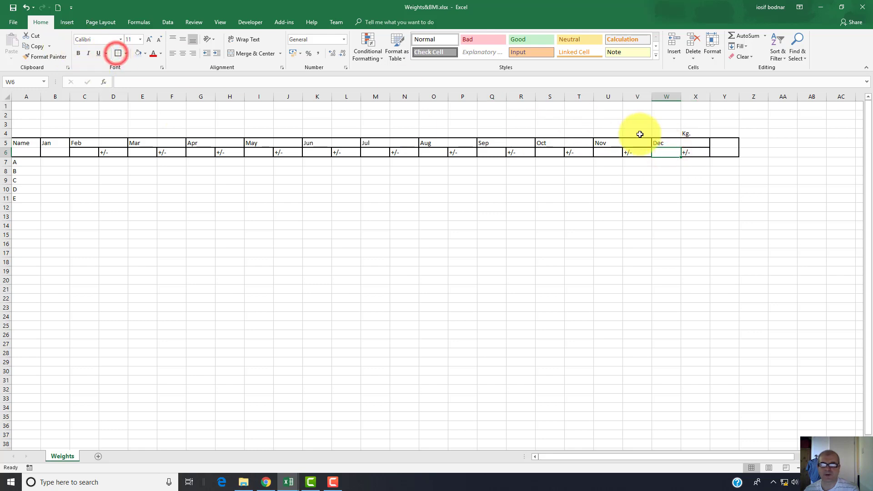
- Remove everything, including the borders, from the surplus header cells Y5:Y6 with Clear All
left_click(728, 143)
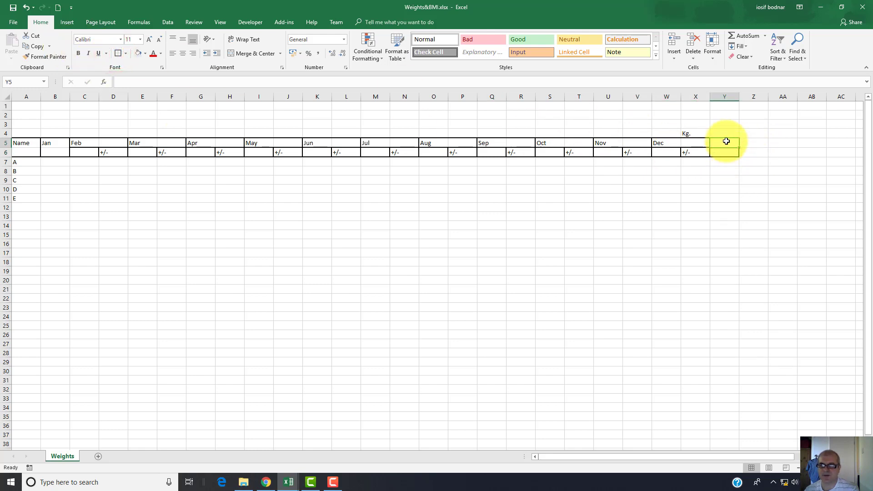
left_click_drag(726, 141, 726, 152)
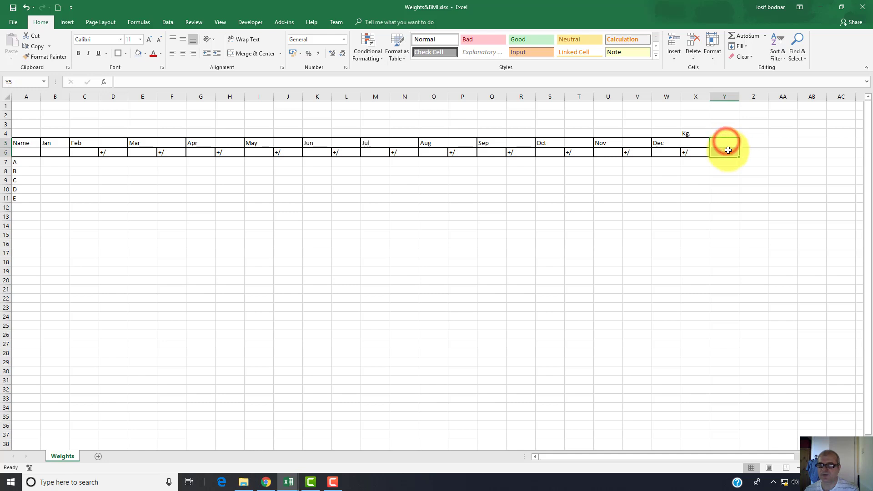
left_click(751, 56)
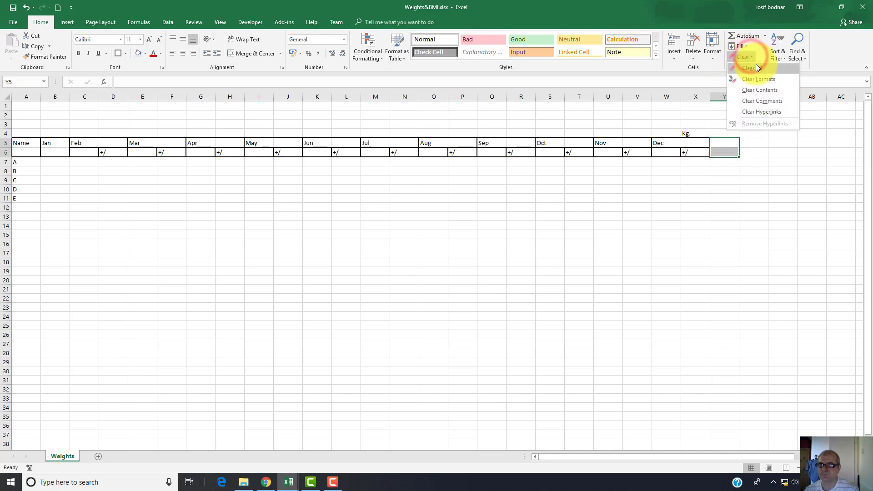
left_click(753, 68)
left_click(731, 198)
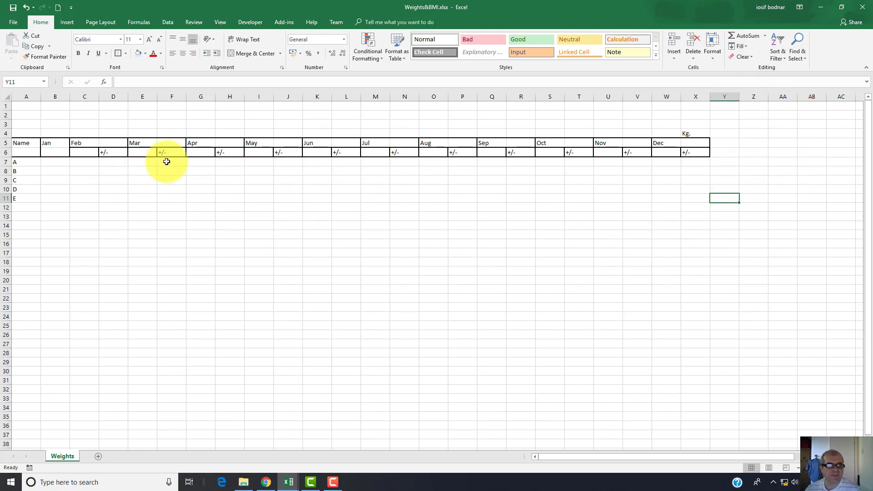
- Merge and center each month header from Feb to Oct across its two columns in row 5
left_click(76, 143)
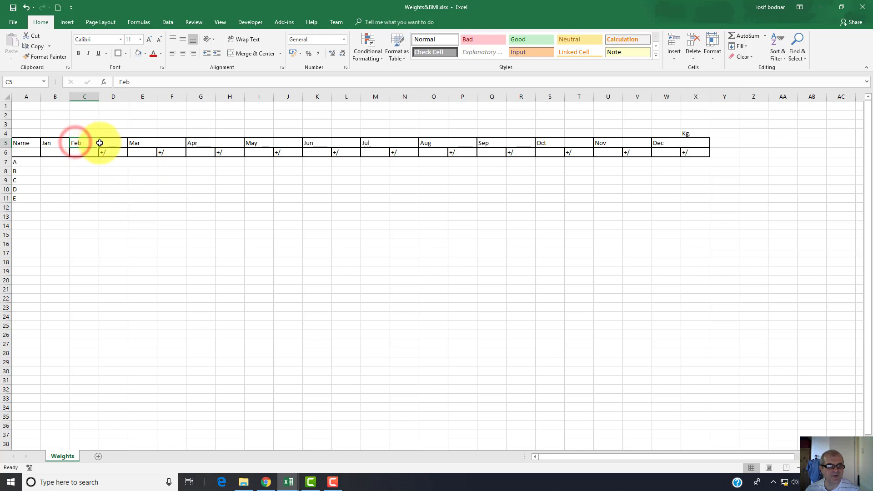
left_click_drag(99, 143, 102, 144)
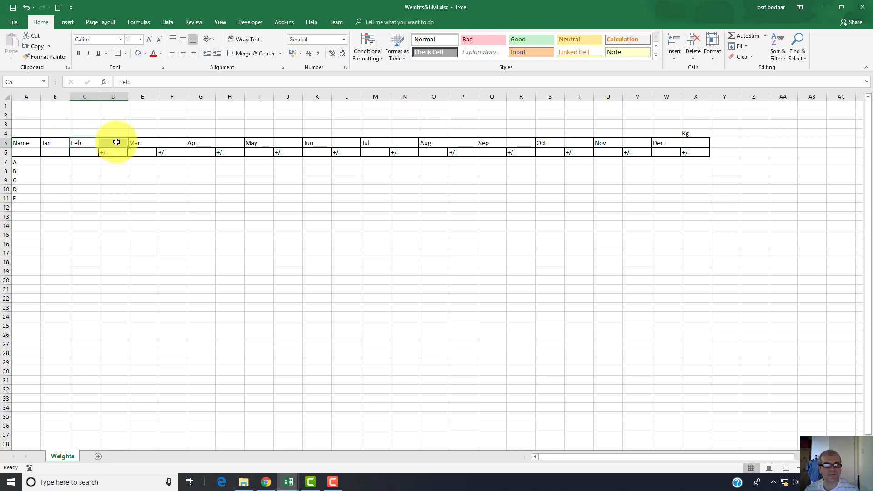
left_click(253, 52)
left_click_drag(151, 142, 283, 143)
left_click(258, 56)
left_click(253, 54)
left_click(253, 54)
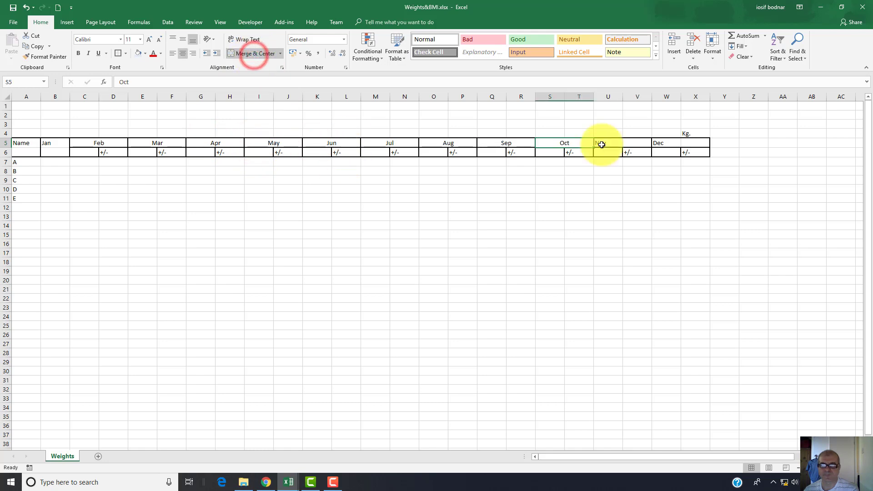
- Merge and center the Nov header across U5:V5 and the Dec header across W5:X5
left_click_drag(601, 143, 691, 141)
left_click(254, 54)
left_click(662, 142)
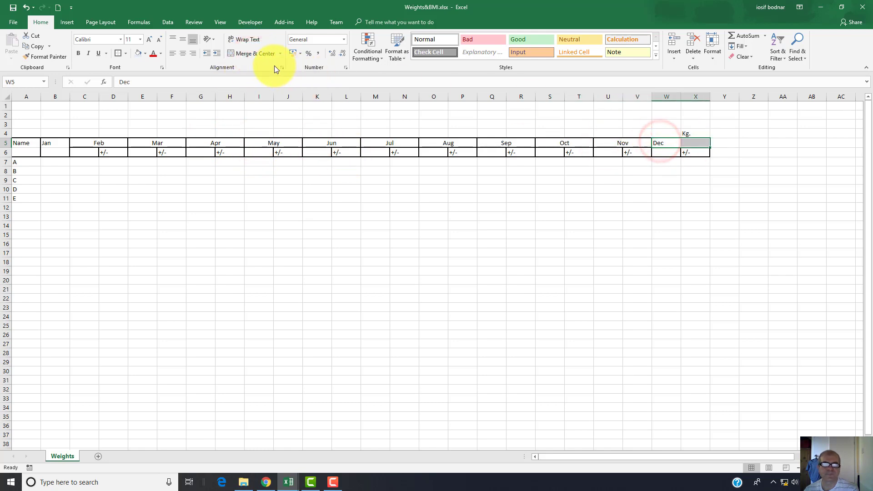
left_click(253, 53)
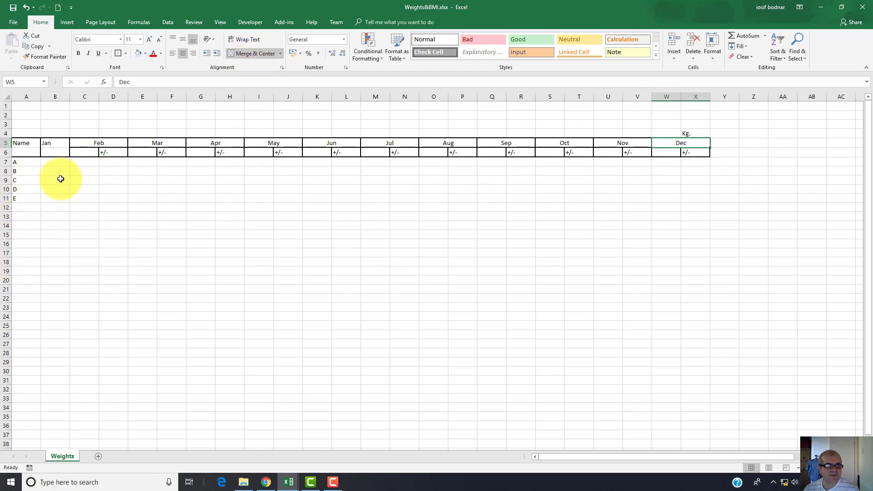
- Enter the Jan weights 80, 78, 69, 72 and 73 for persons A to E in B7:B11
left_click(61, 163)
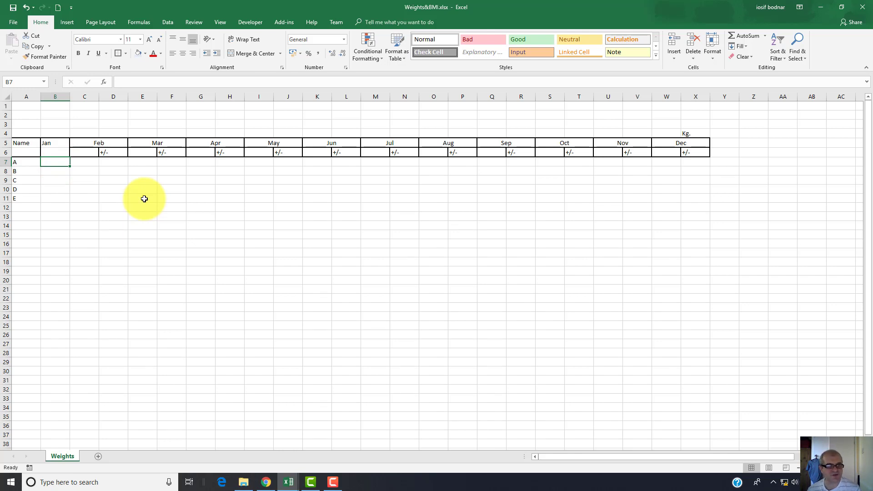
type("80")
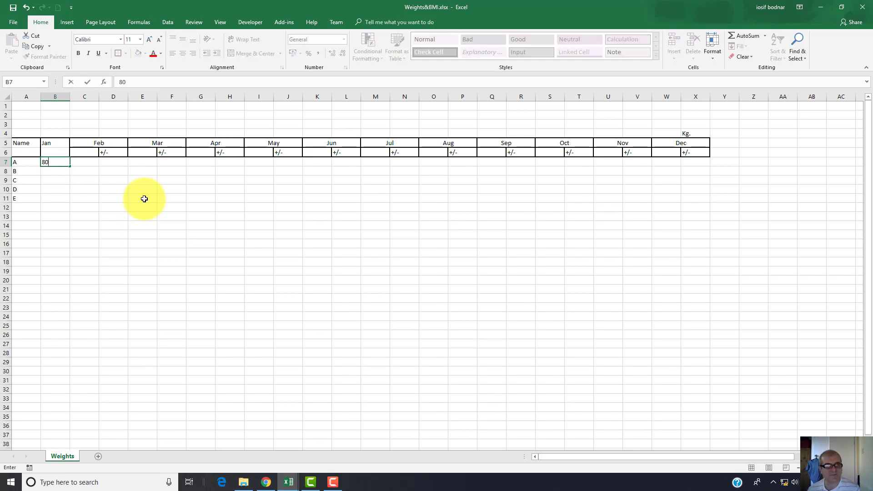
key("Return")
type("78")
key("Return")
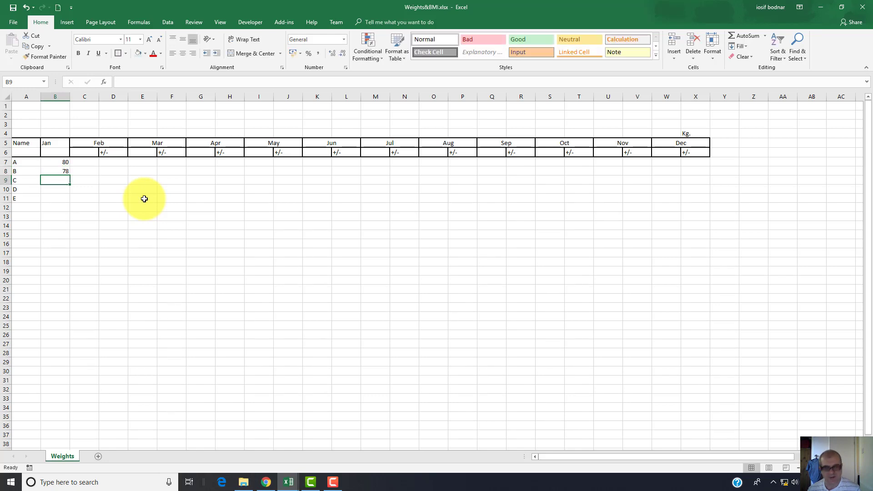
type("69")
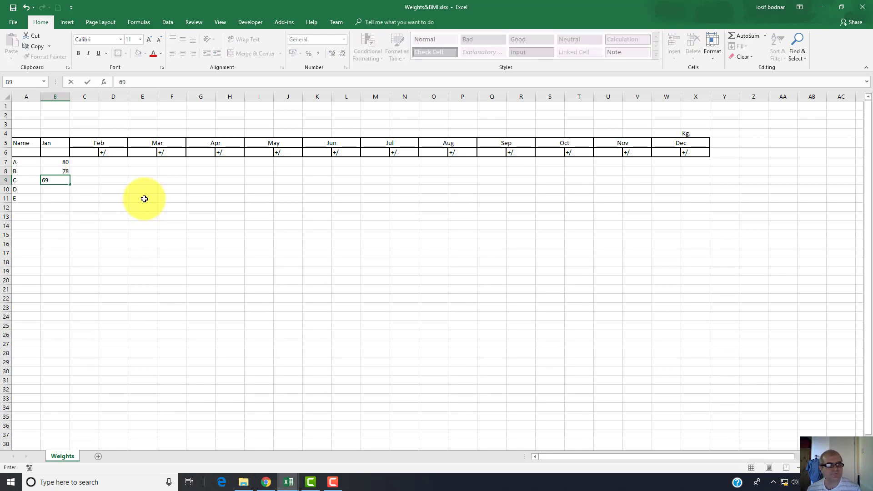
key("Return")
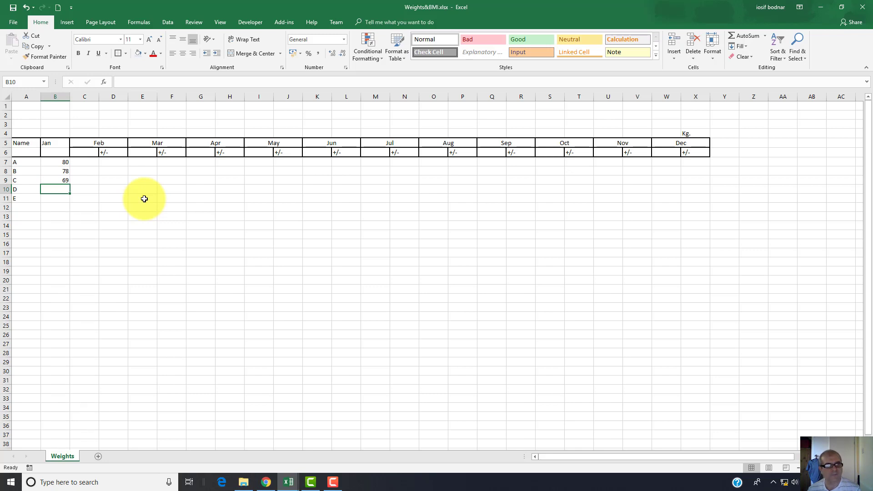
type("72")
key("Return")
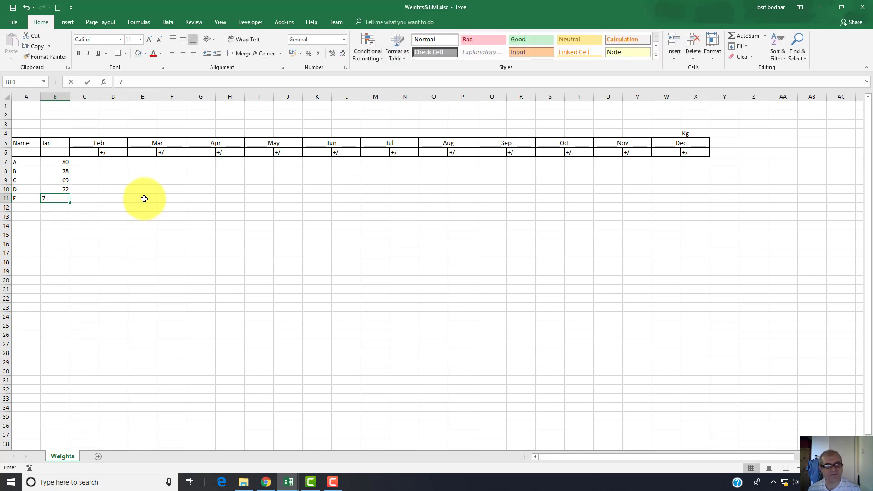
type("73")
key("Return")
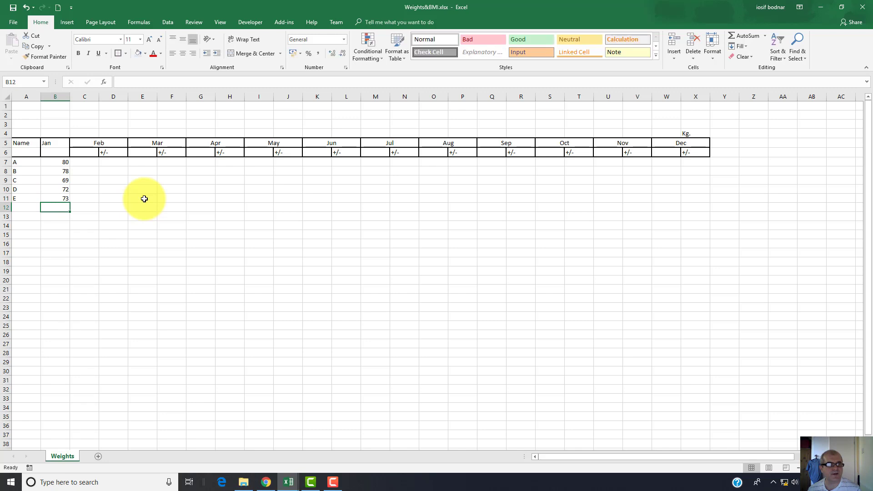
- Enter the Feb weights 81.5, 79, 68.5, 72 and 71 for persons A to E in C7:C11
left_click(84, 162)
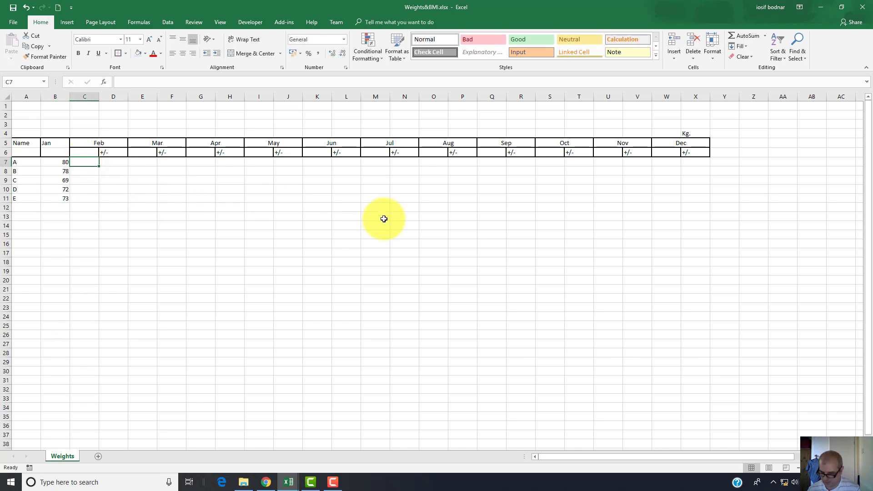
type("81.5")
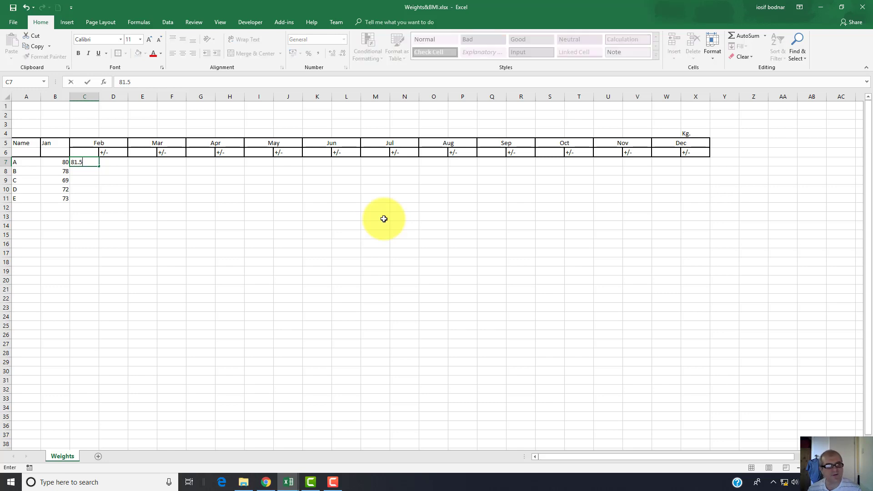
key("Return")
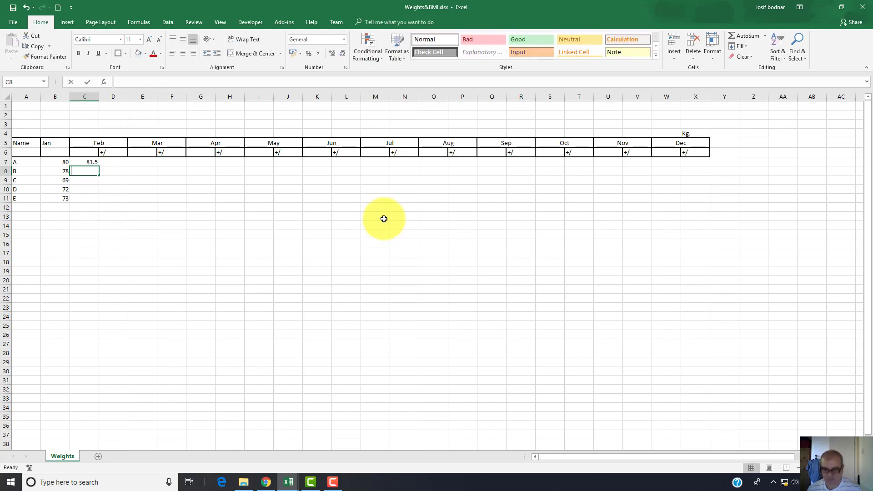
type("79")
key("Return")
type("68")
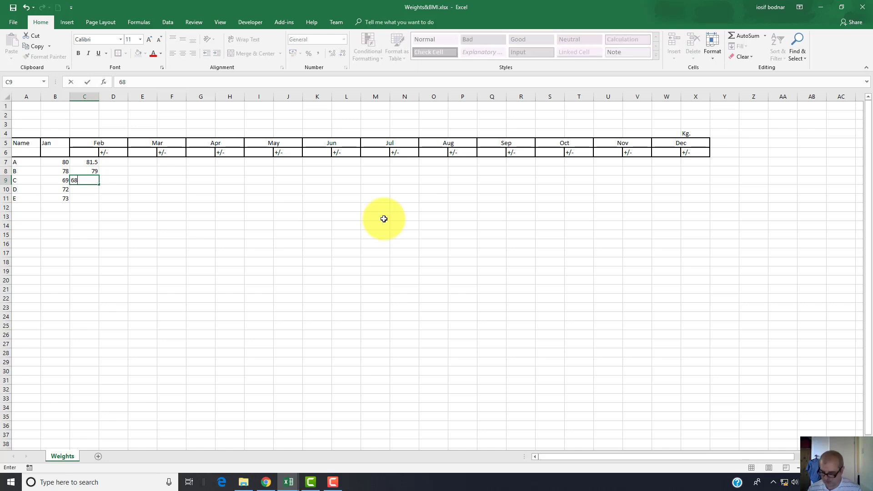
type(".50")
key("Return")
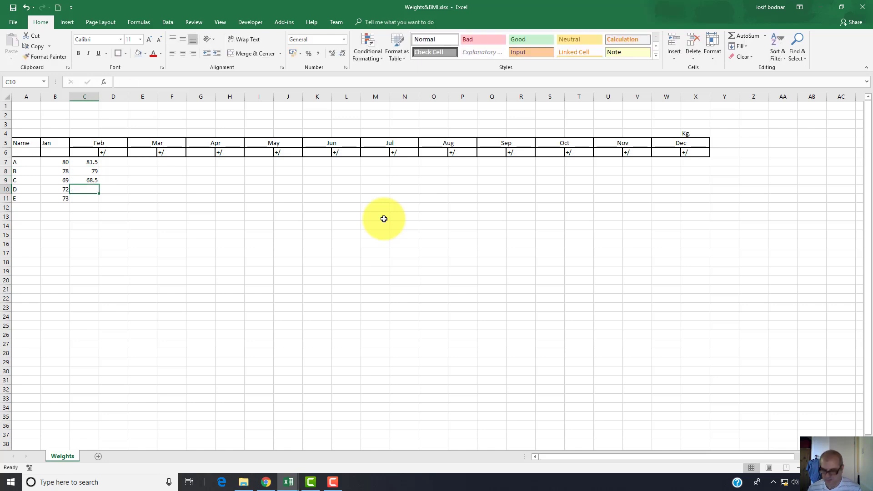
type("72")
key("Return")
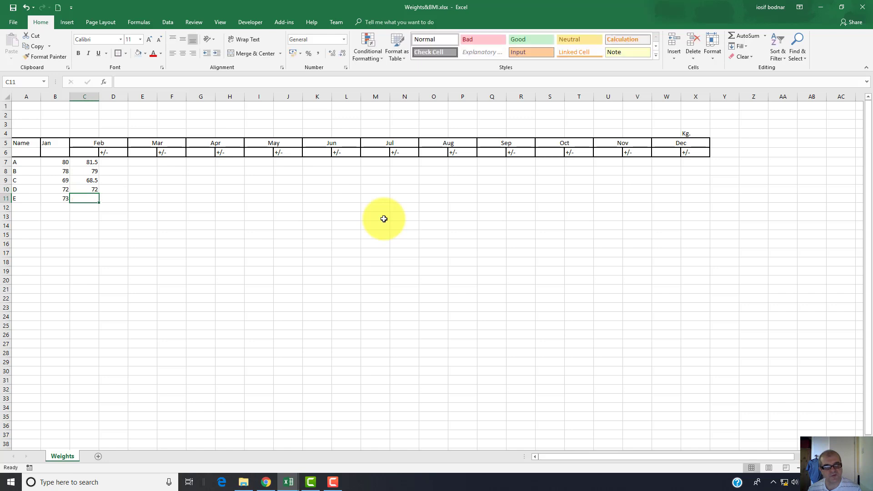
type("71")
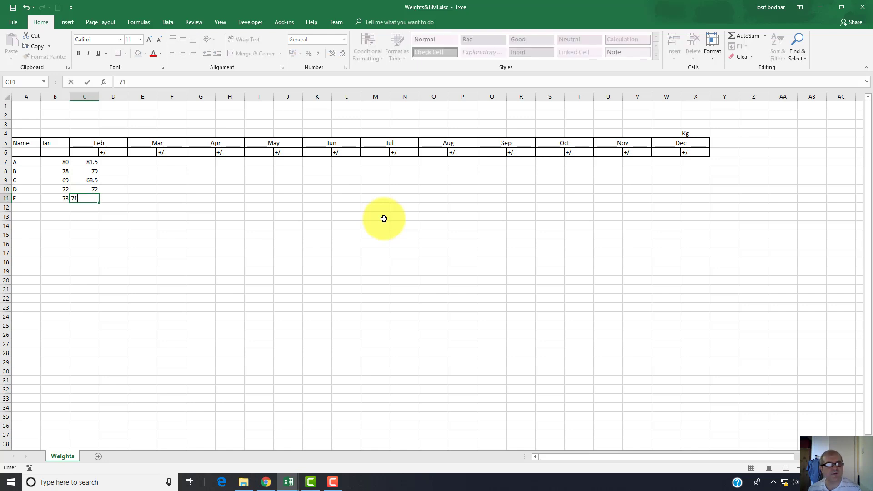
key("Return")
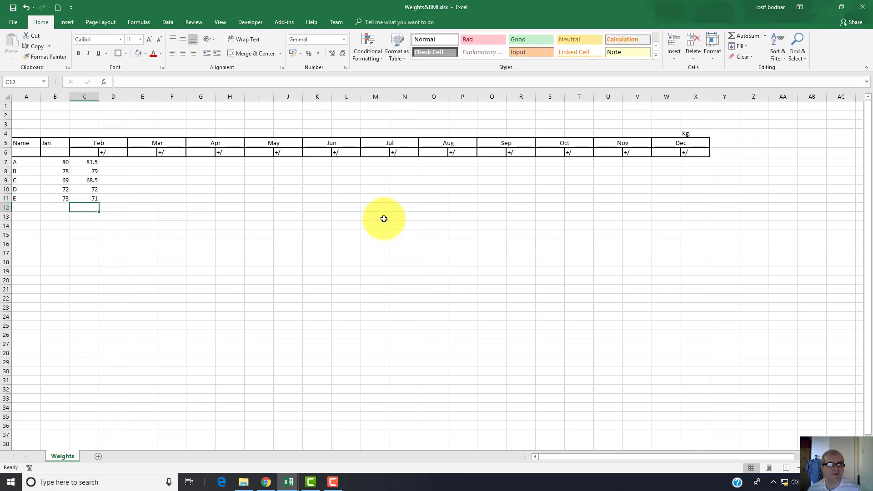
- Center the +/- label in row 6 under every month from Feb (D6) to Dec (X6)
left_click(113, 154)
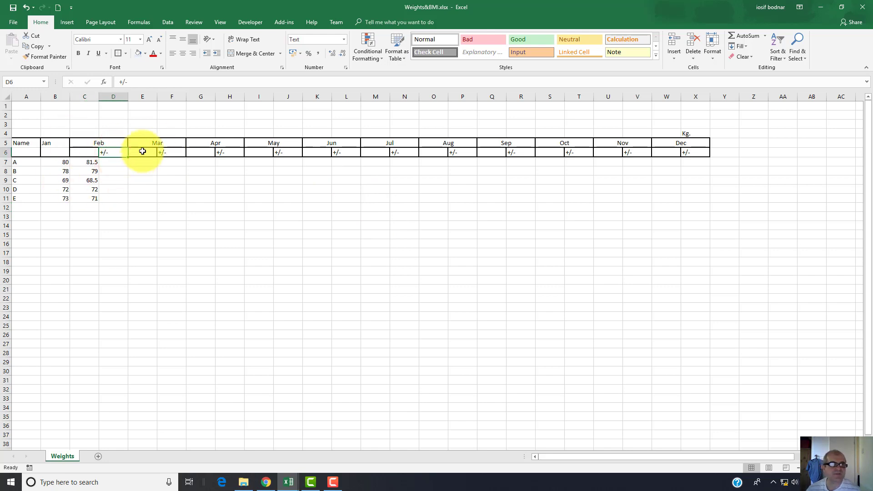
left_click(182, 53)
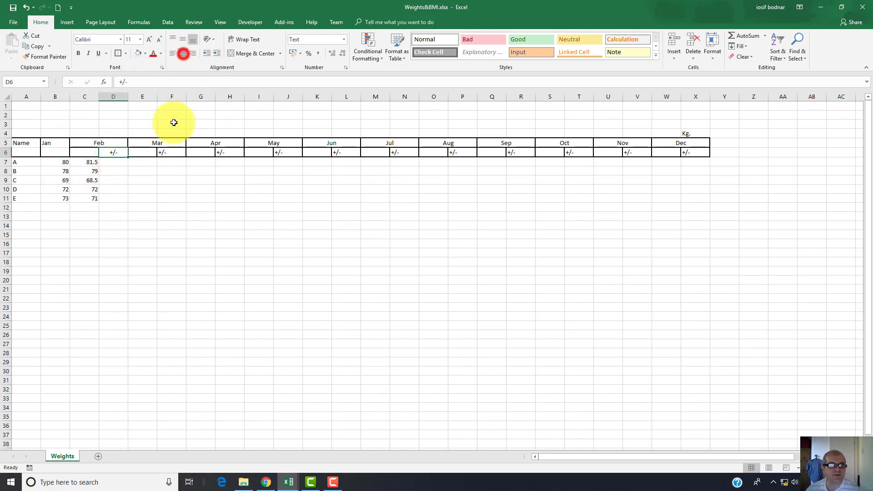
left_click(170, 153)
left_click(185, 53)
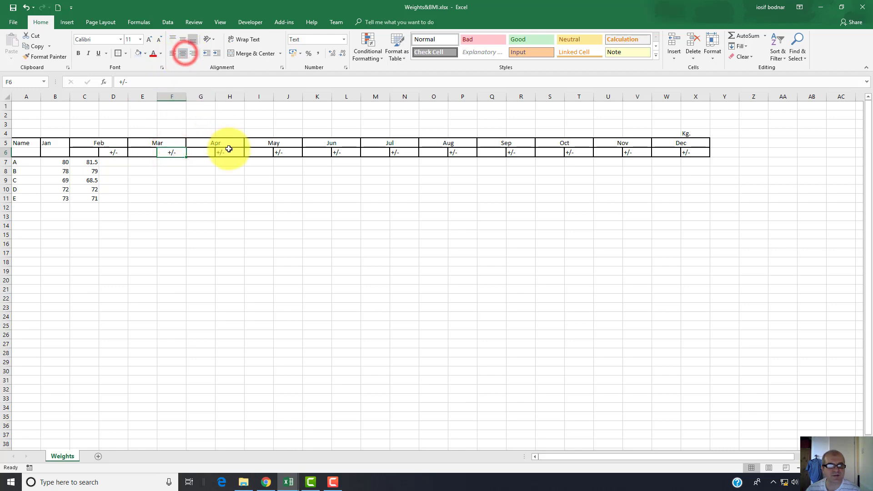
left_click(229, 152)
left_click(182, 53)
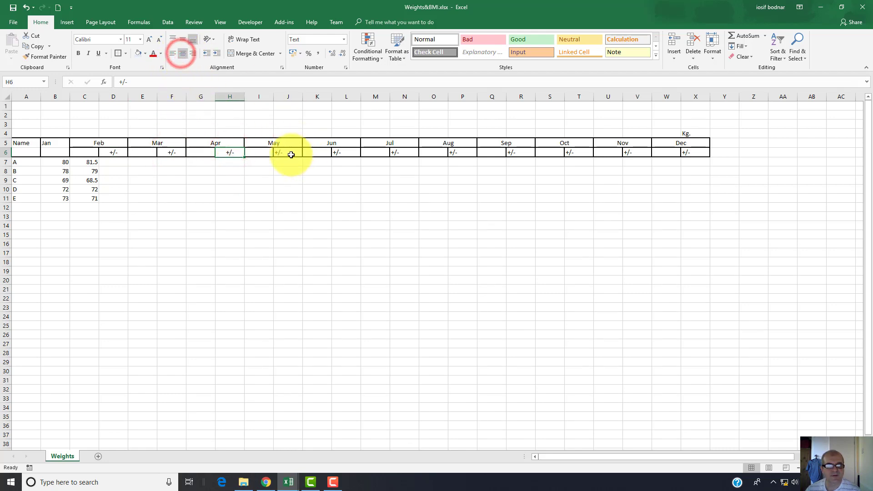
left_click(288, 153)
left_click(184, 53)
left_click(346, 152)
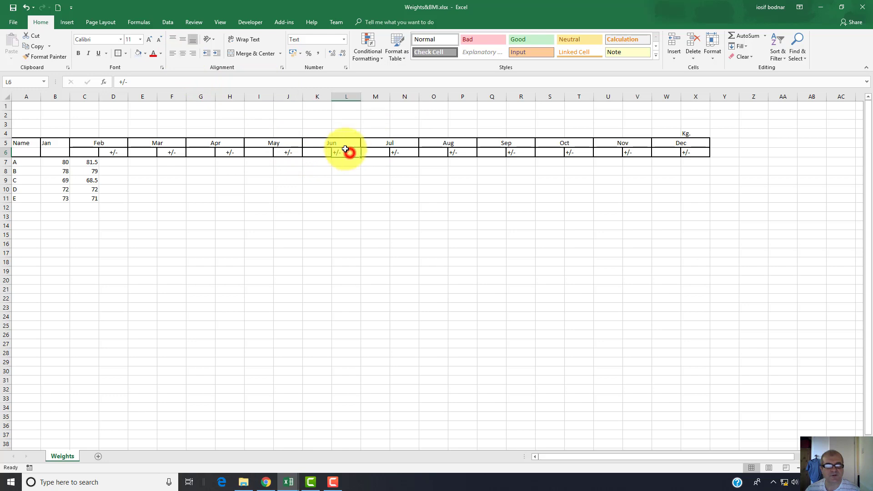
left_click(182, 53)
left_click(399, 152)
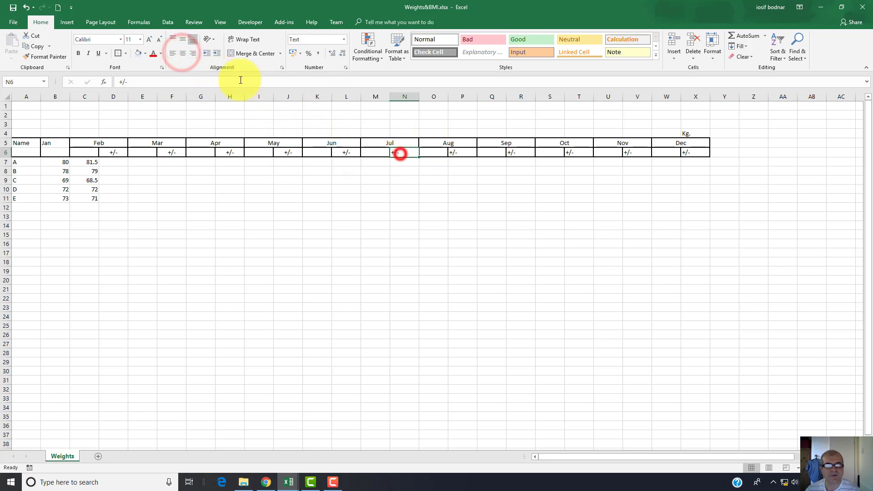
left_click(181, 54)
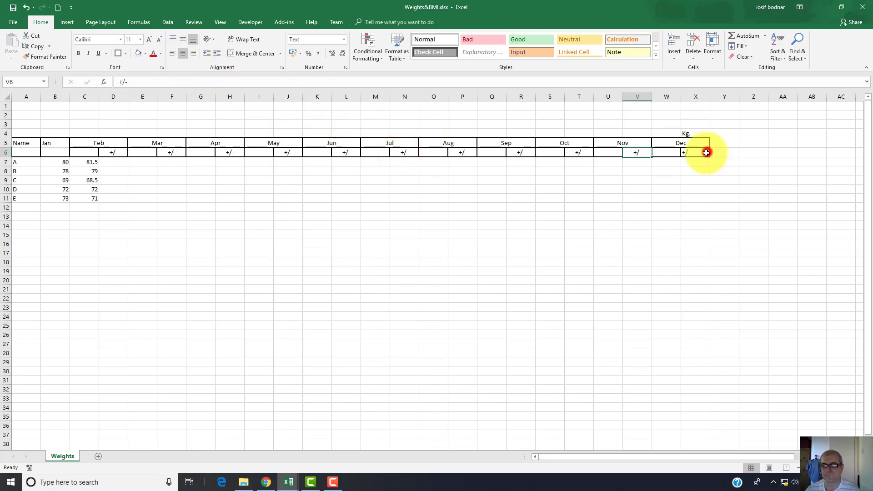
left_click(706, 153)
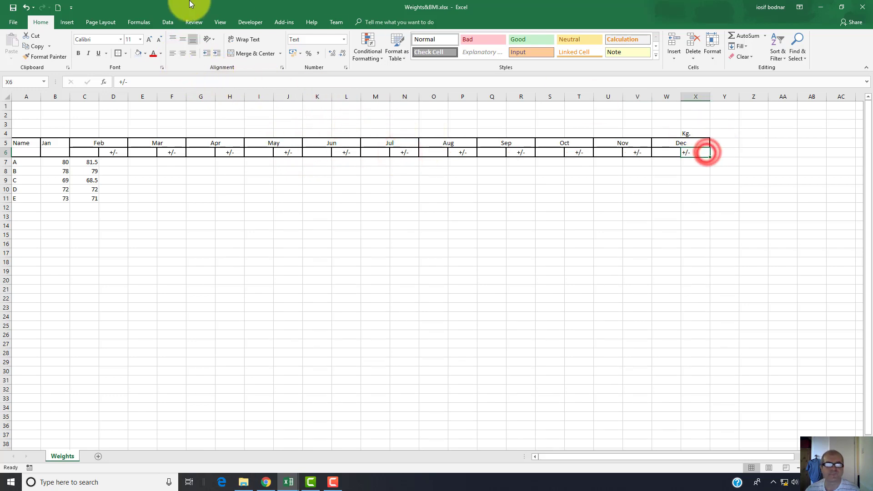
left_click(183, 54)
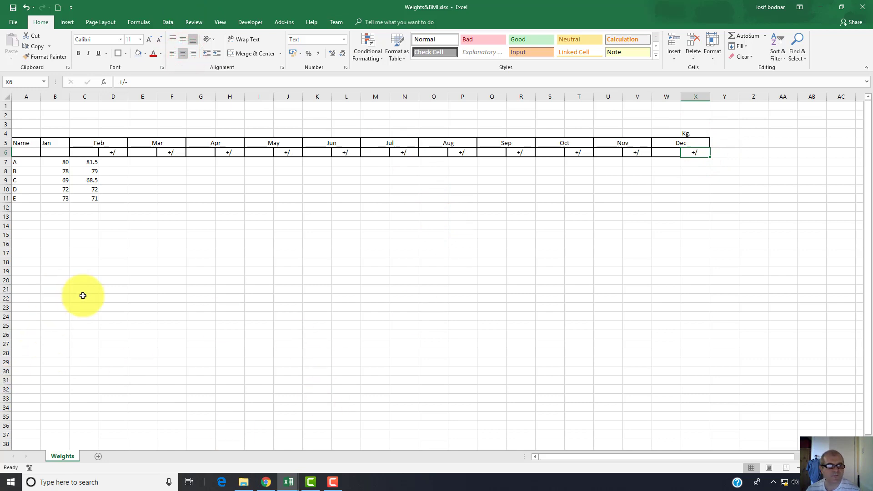
left_click(116, 164)
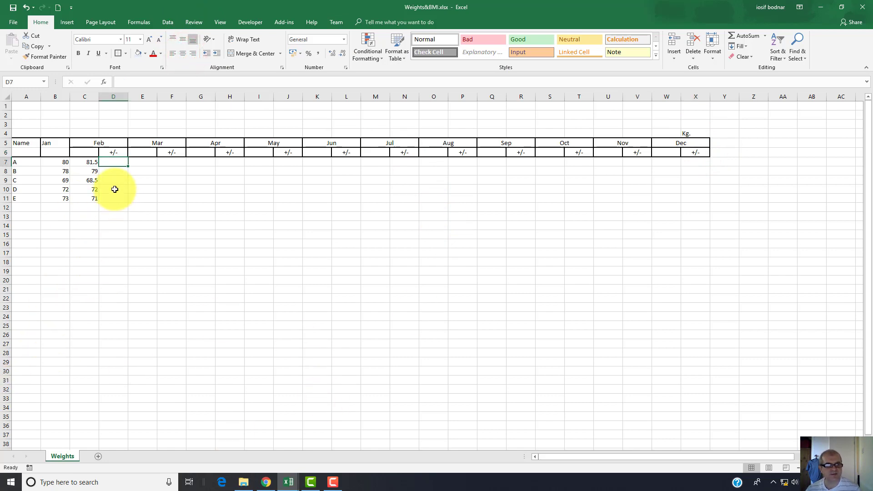
left_click(170, 164)
left_click(234, 163)
left_click(292, 161)
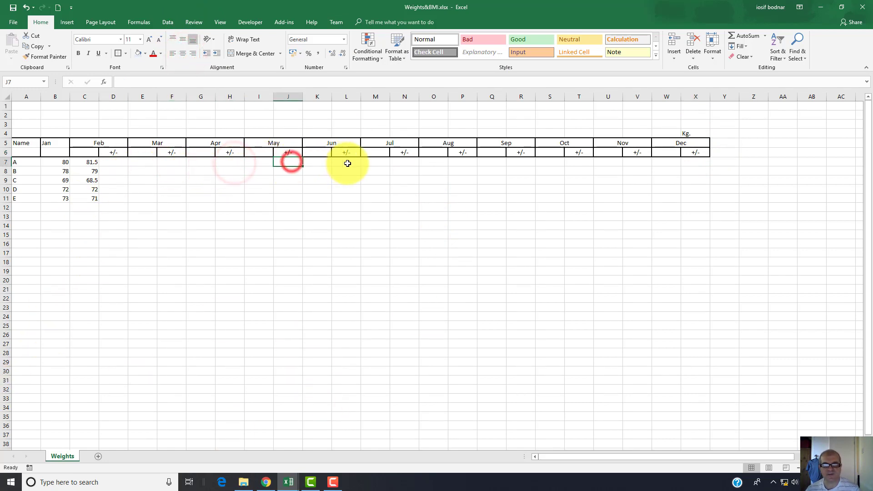
left_click(347, 162)
left_click(413, 162)
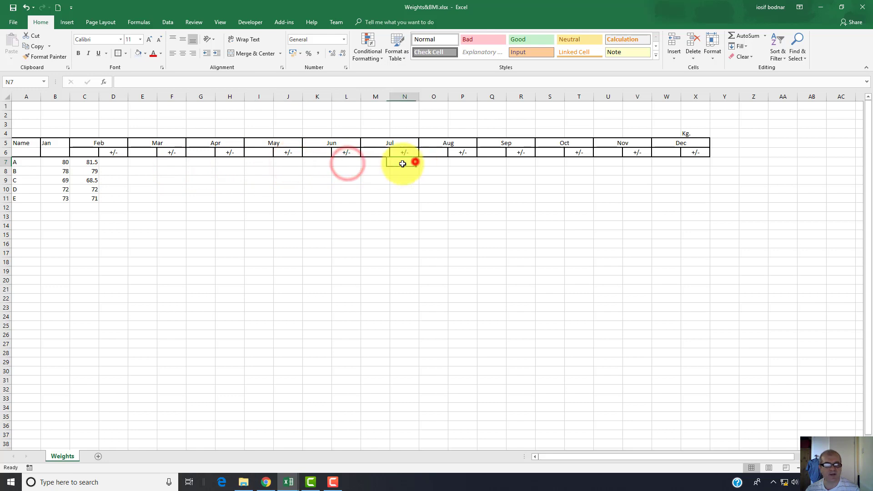
- Calculate person A's weight change for Feb in D7 with the formula =C7-B7 and check it against its source cells
left_click(118, 163)
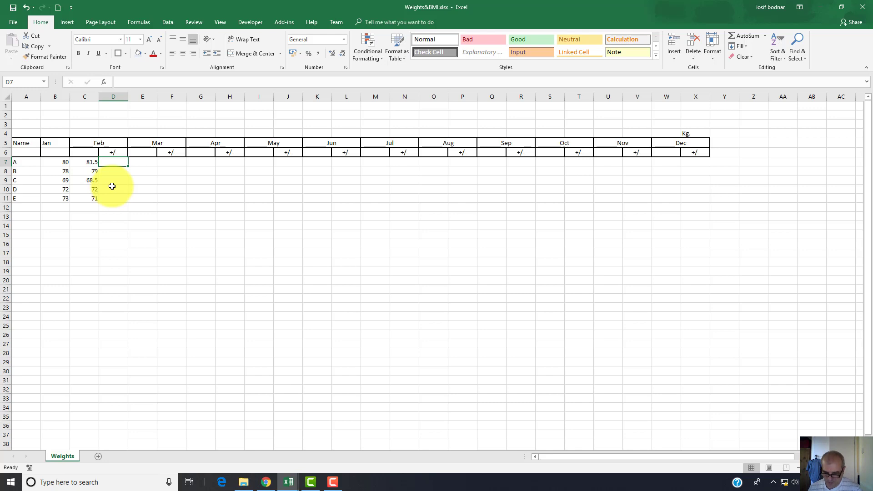
type("=")
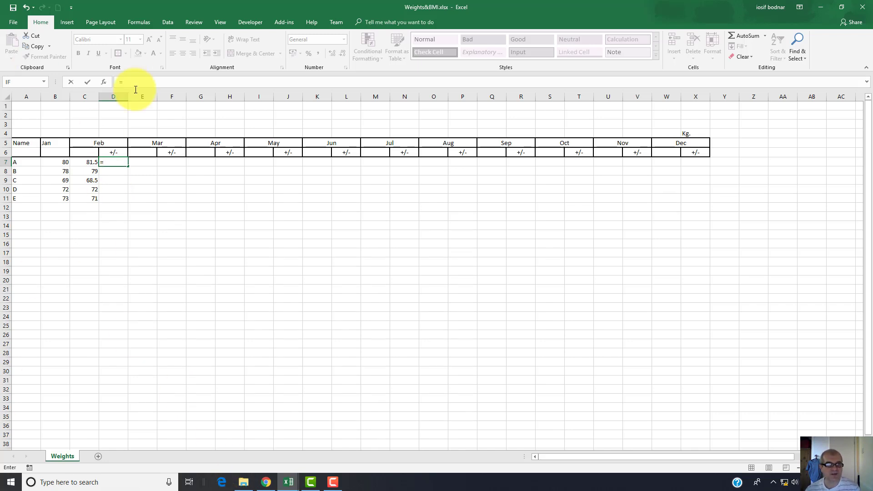
left_click(85, 163)
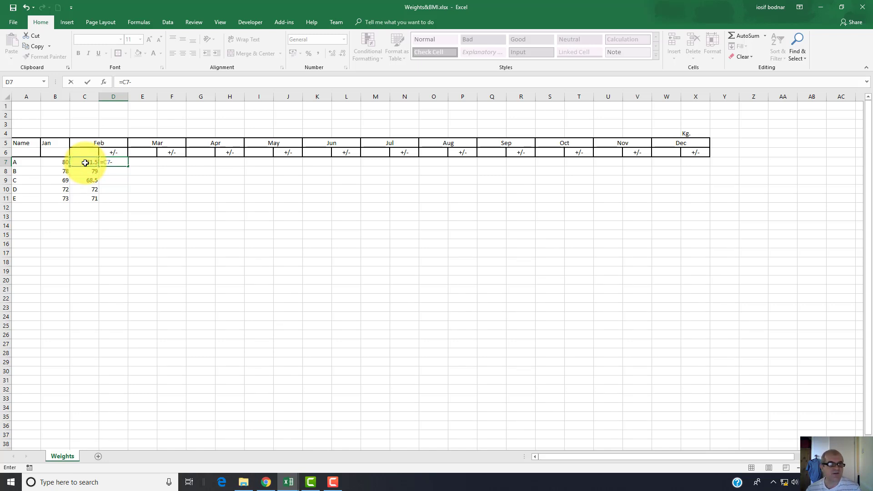
left_click(53, 164)
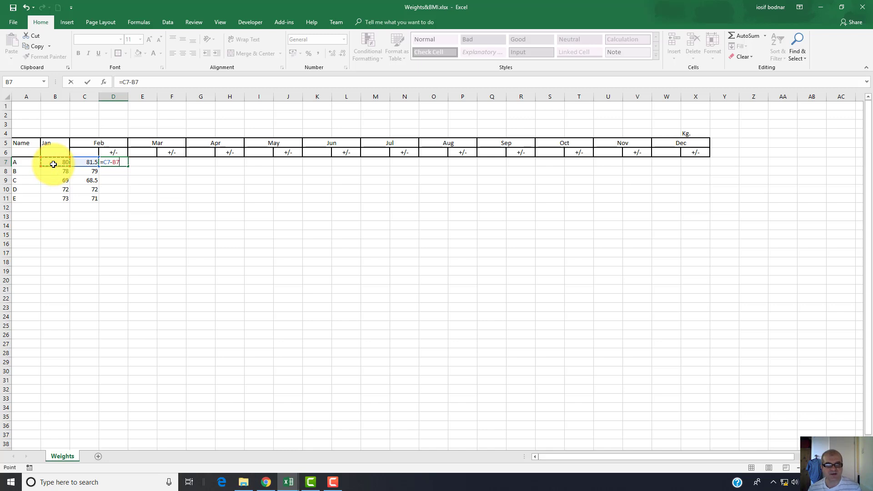
key("Return")
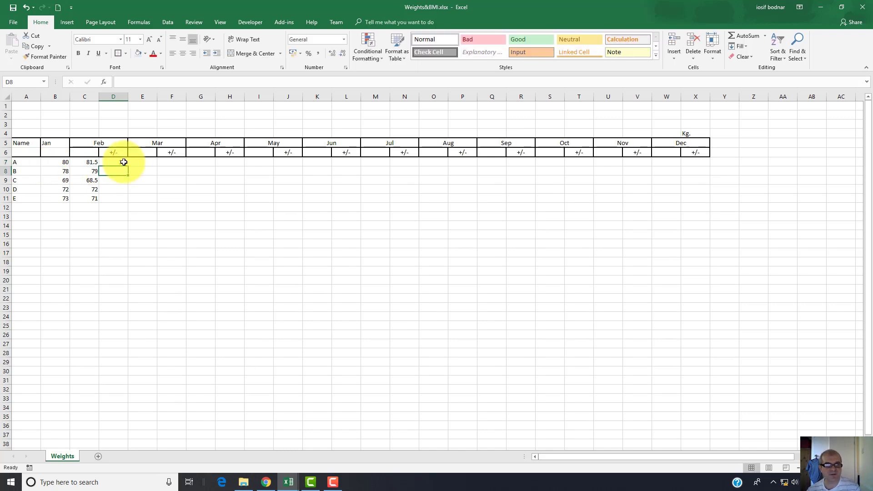
left_click(123, 162)
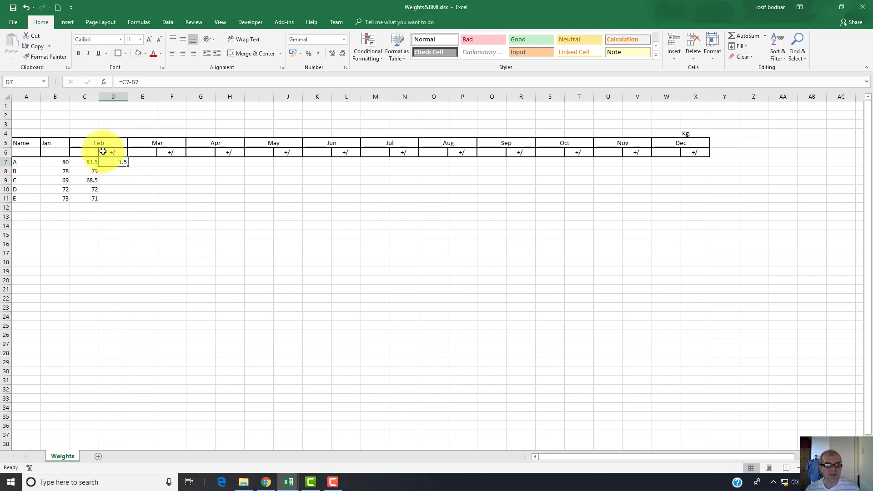
left_click(65, 163)
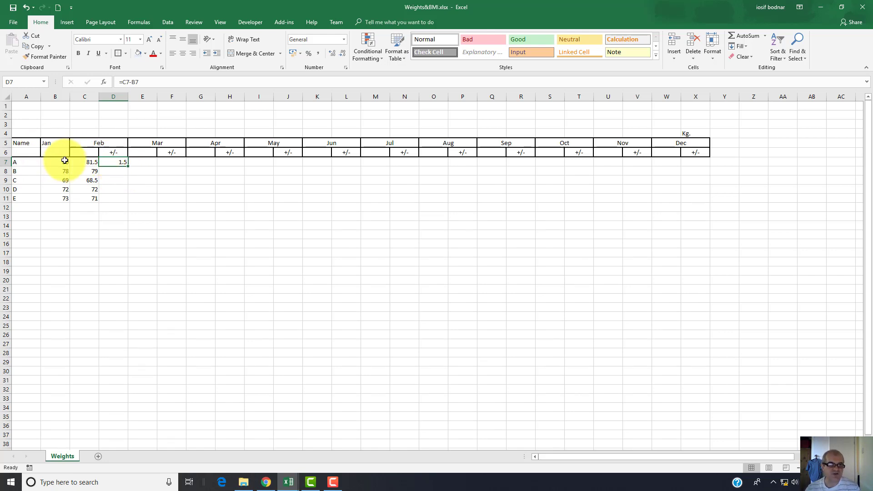
left_click(87, 163)
left_click(122, 162)
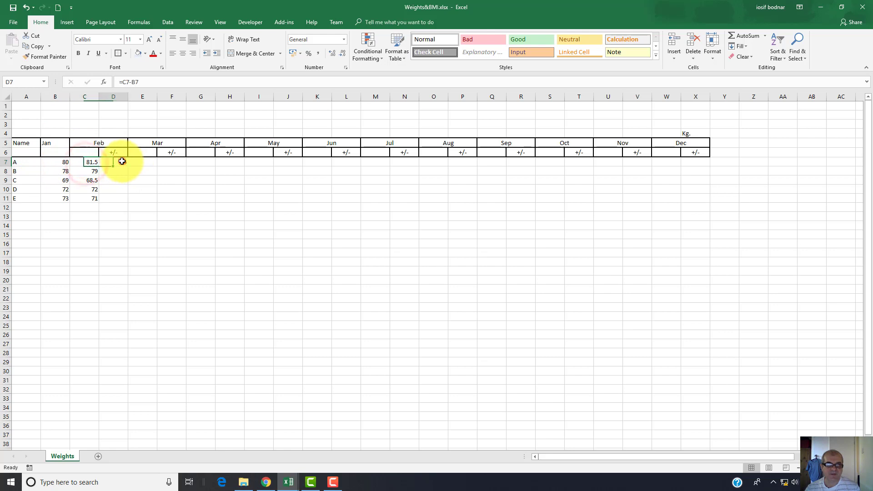
- Fill person A's Feb change formula from D7 down to D11 and check the copied formulas for persons B to E
left_click_drag(128, 167, 129, 202)
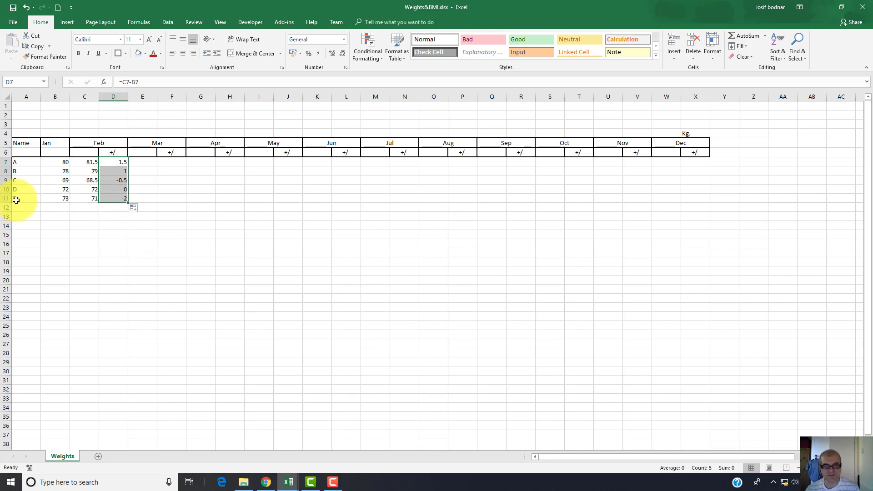
left_click(120, 170)
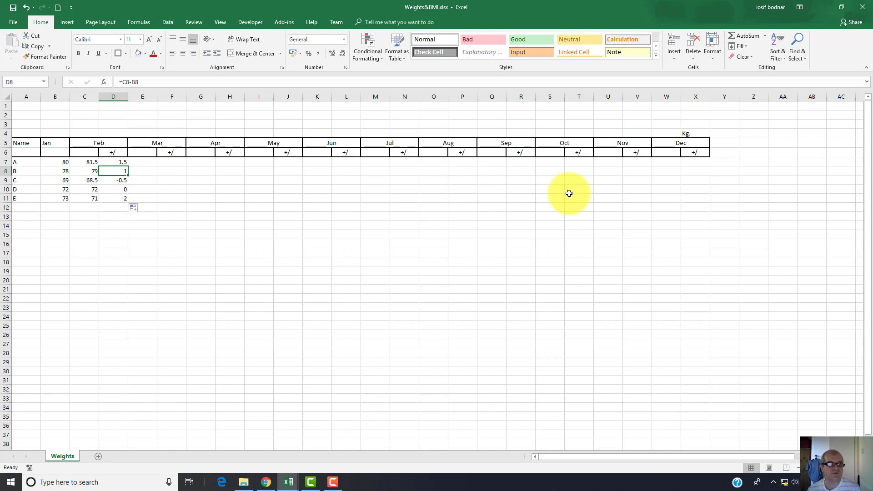
key("Down")
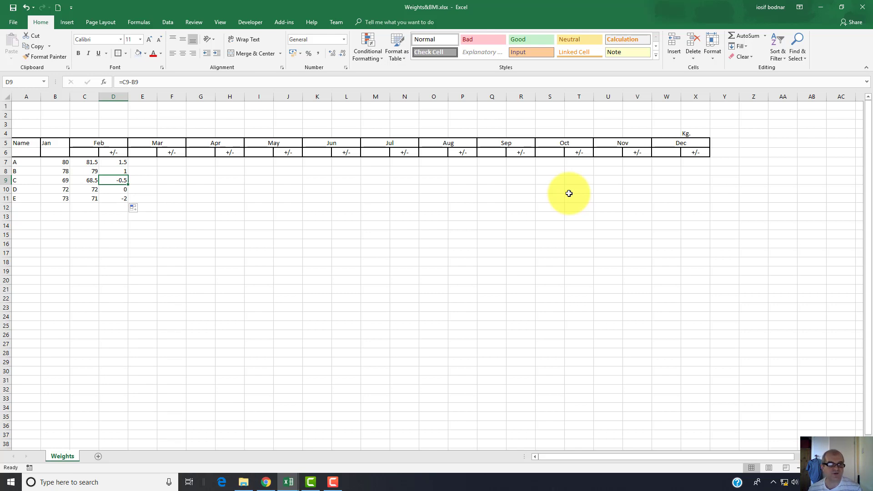
key("Down")
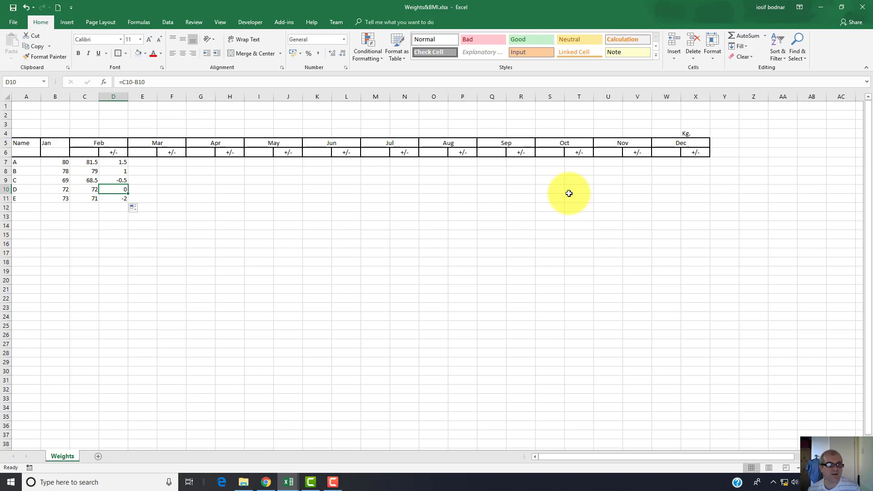
key("Down")
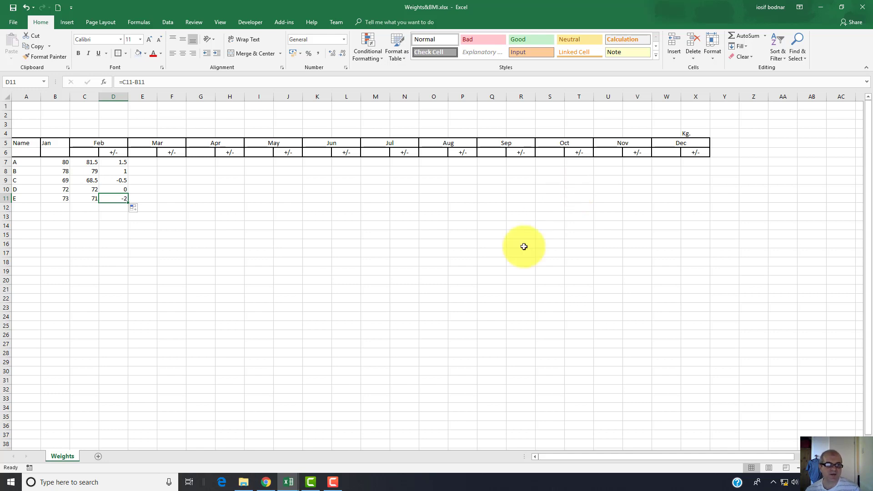
- Calculate the Mar changes in F7:F11 by copying D7's formula to F7, correcting it to =E7-C7 and filling it down
left_click(113, 162)
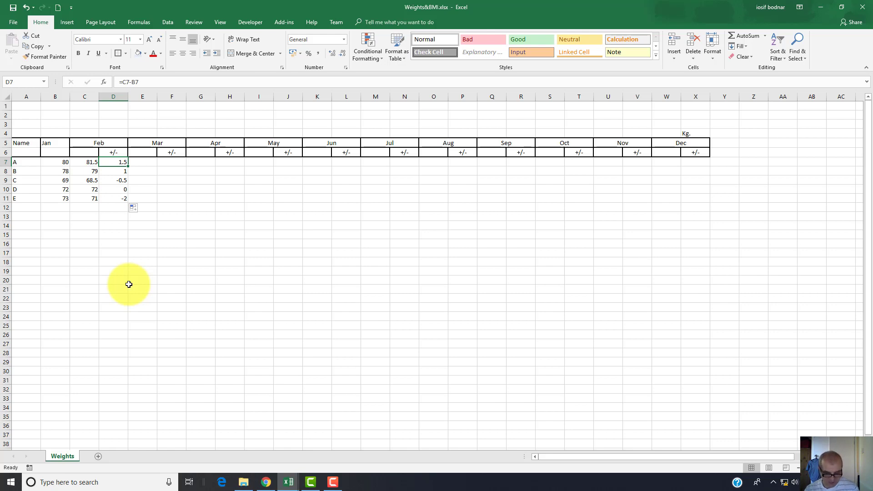
key("ctrl+c")
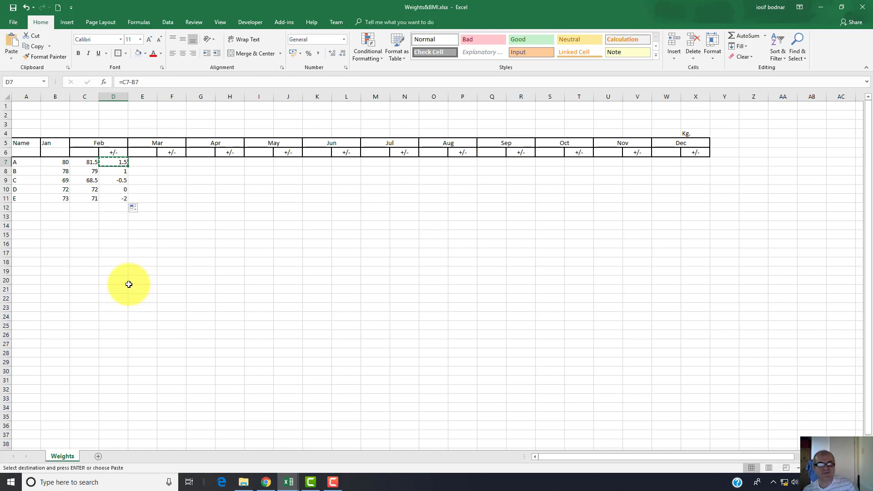
left_click(171, 163)
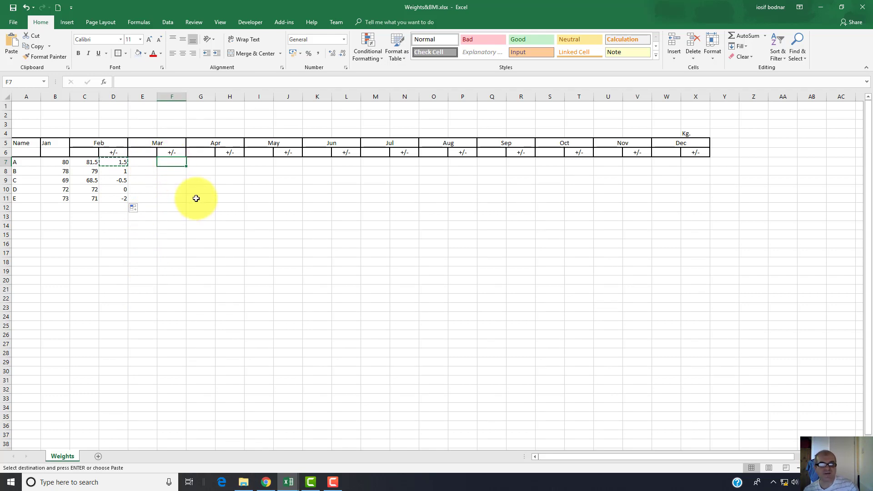
key("ctrl+v")
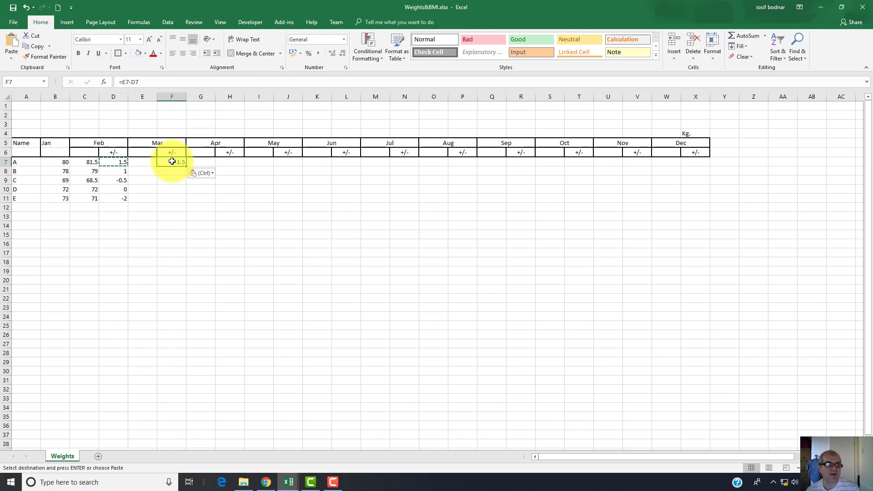
double_click(172, 162)
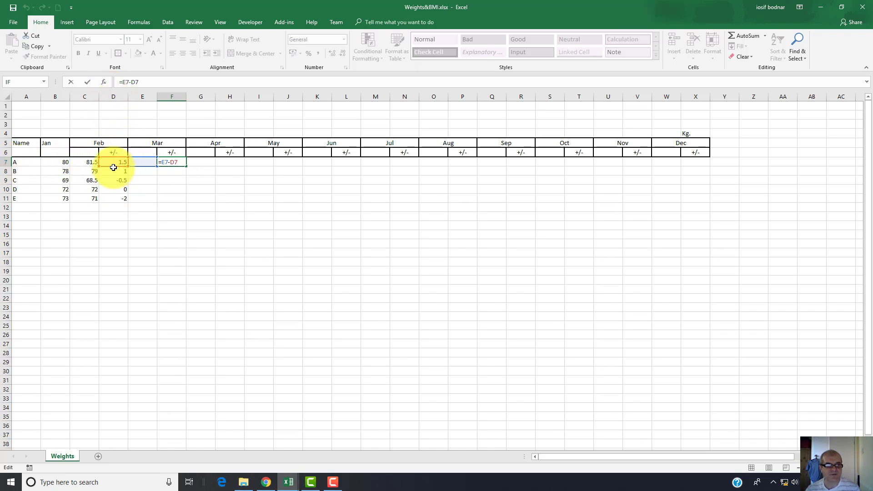
left_click_drag(113, 166, 97, 165)
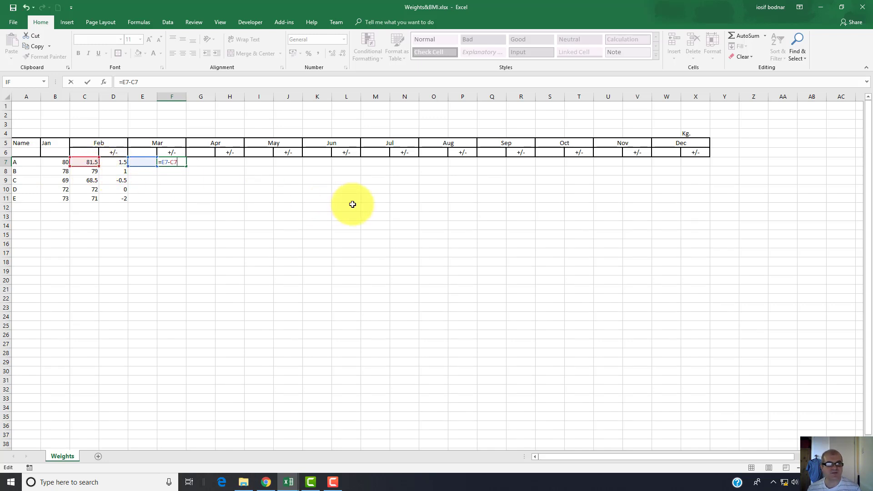
key("Return")
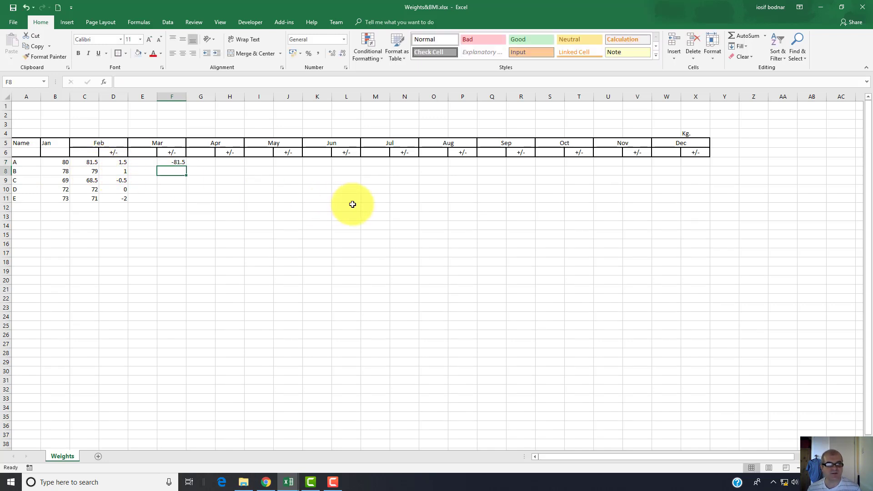
left_click(168, 162)
left_click_drag(186, 166, 186, 200)
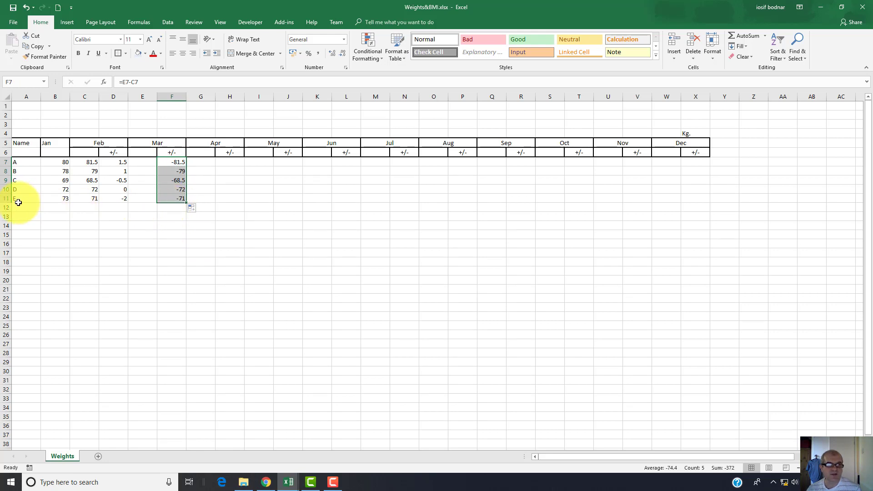
- Calculate the Apr changes in H7:H11 by copying F7's formula to H7 as =G7-E7 and filling it down
left_click(172, 162)
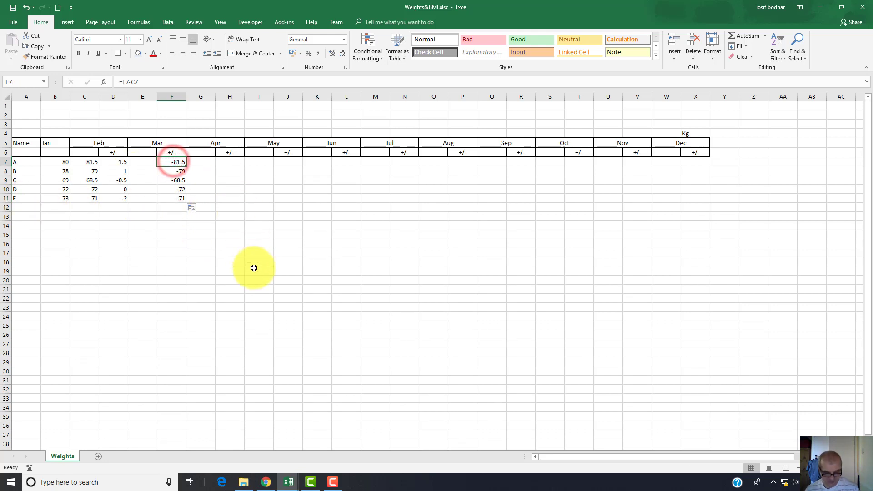
key("ctrl+c")
left_click(229, 162)
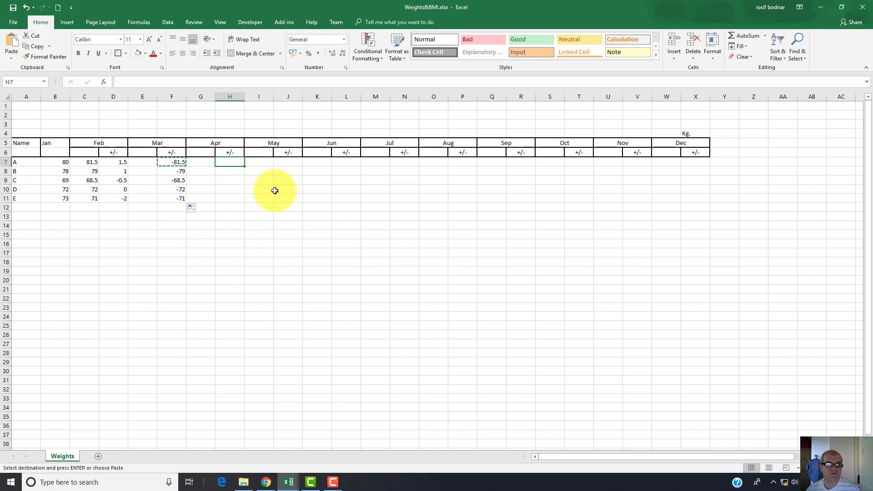
key("ctrl+v")
double_click(231, 164)
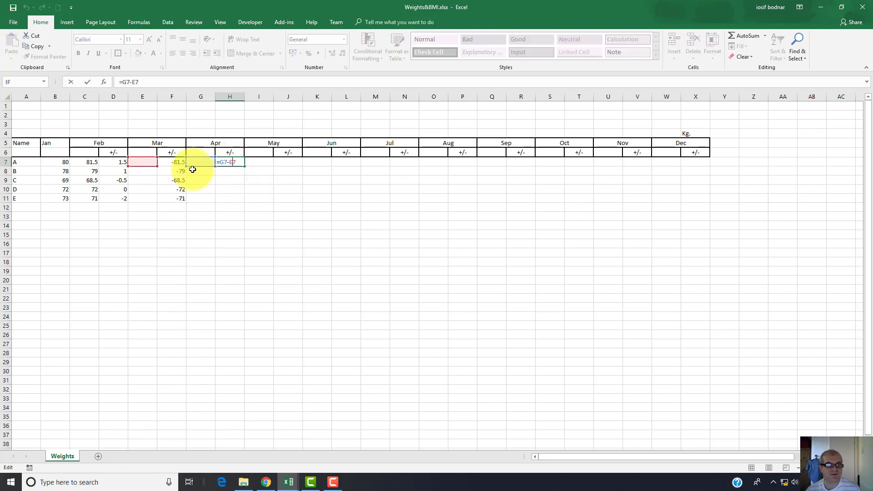
key("Return")
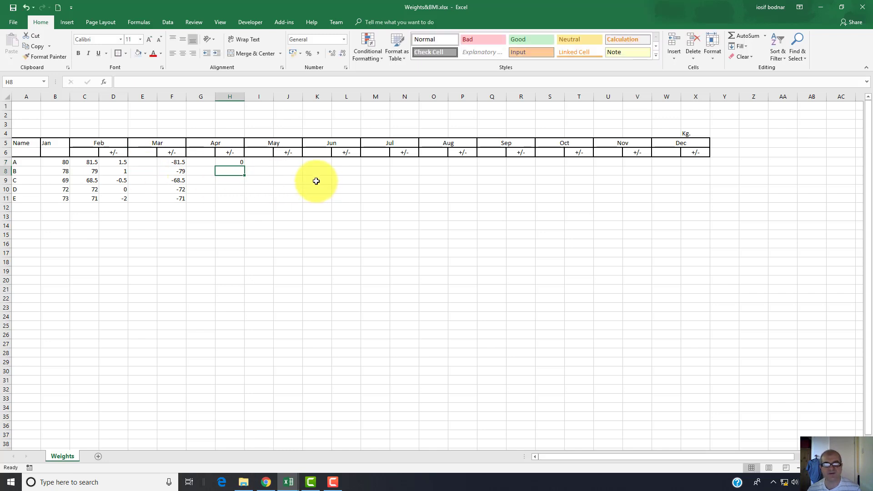
left_click(238, 163)
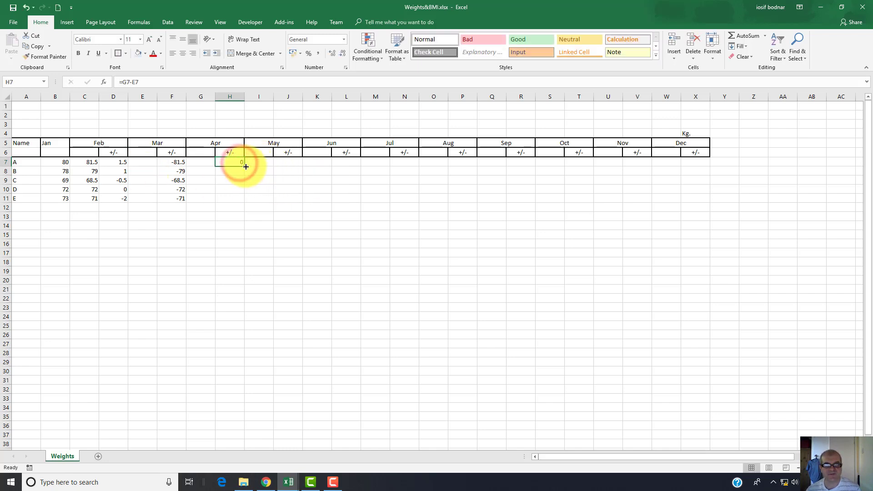
left_click_drag(247, 167, 247, 186)
left_click_drag(247, 201, 245, 200)
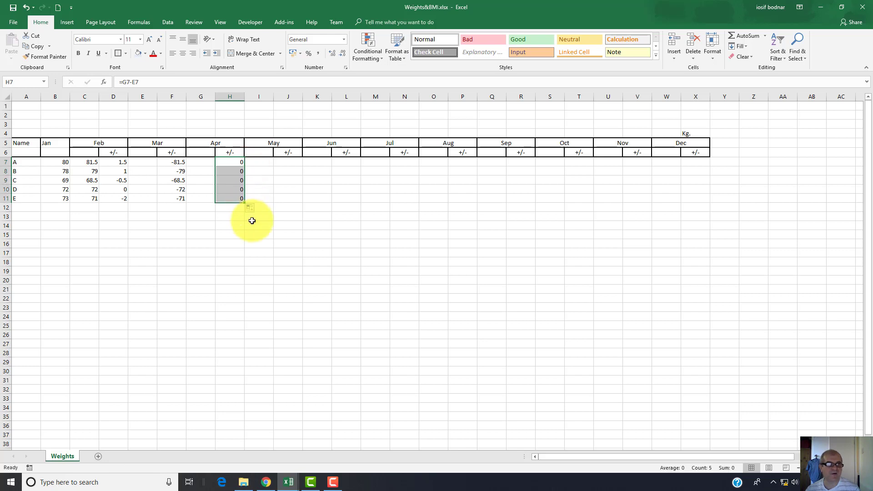
- Examine the Mar change formulas in F7:F11 and the Feb and Mar weight cells that F7 refers to
left_click(175, 162)
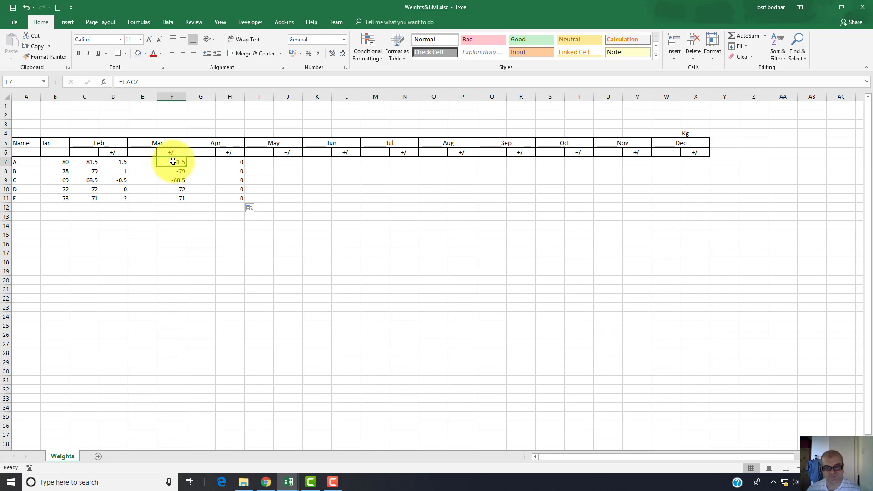
left_click(175, 180)
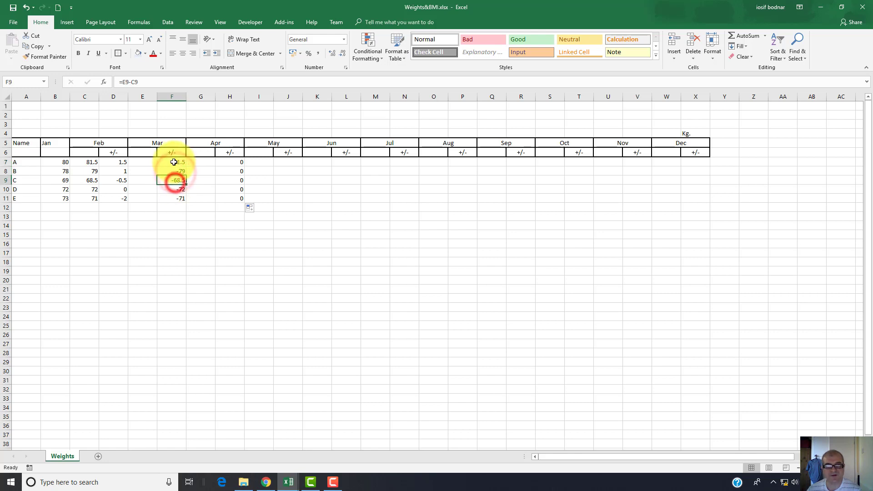
left_click(173, 163)
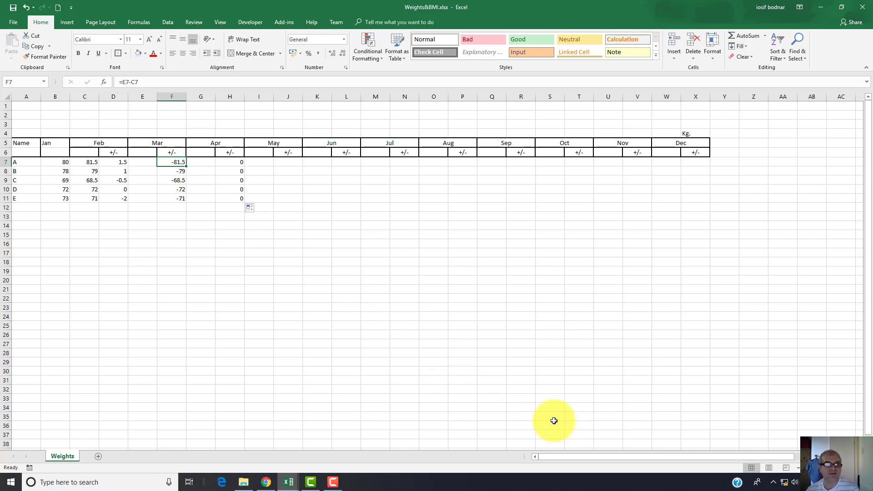
key("Down")
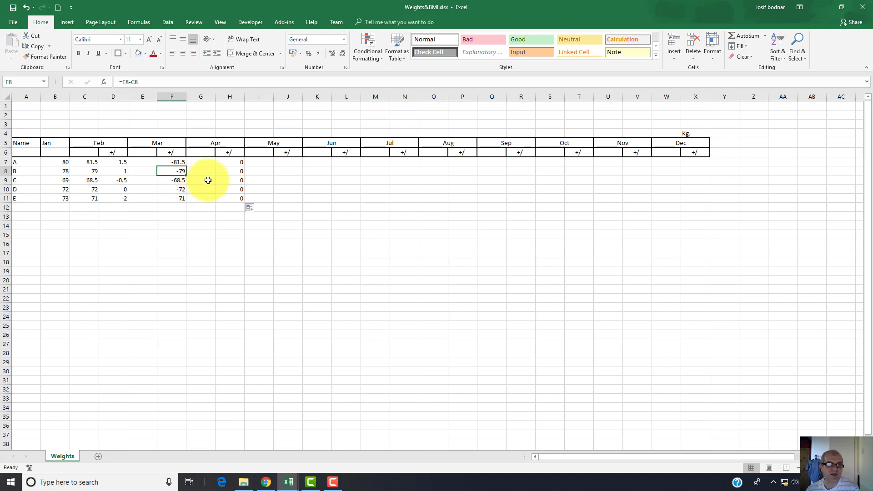
key("Down")
key("Down")
key("Down")
key("Down")
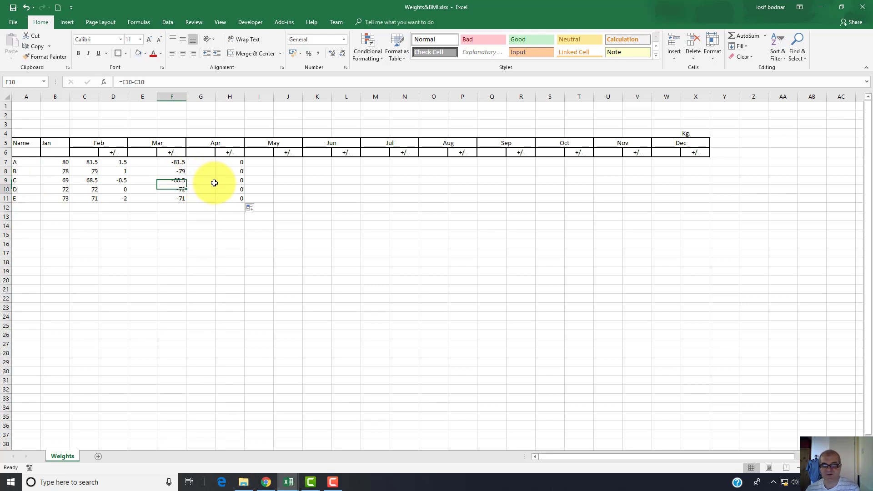
left_click(180, 162)
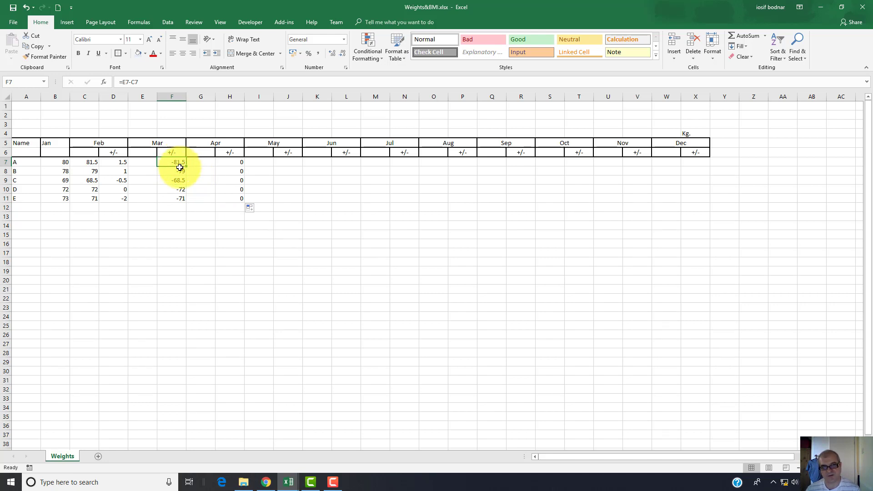
left_click(180, 171)
left_click(180, 181)
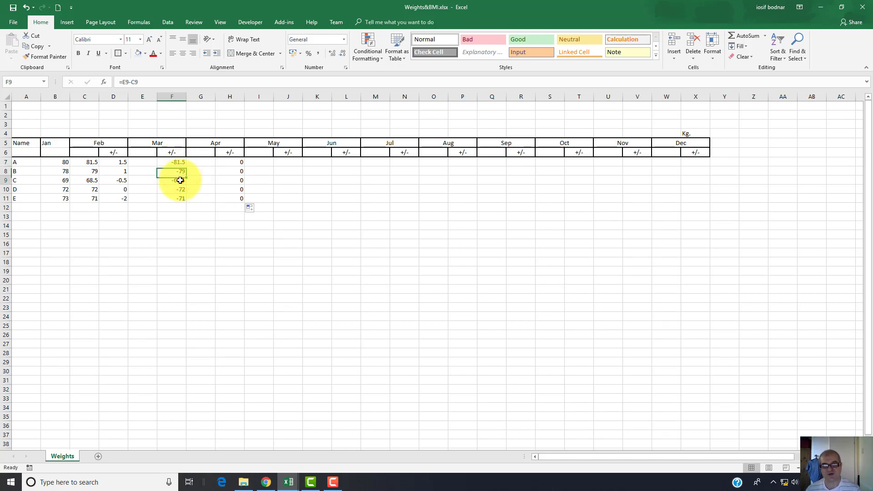
left_click(180, 189)
left_click(180, 198)
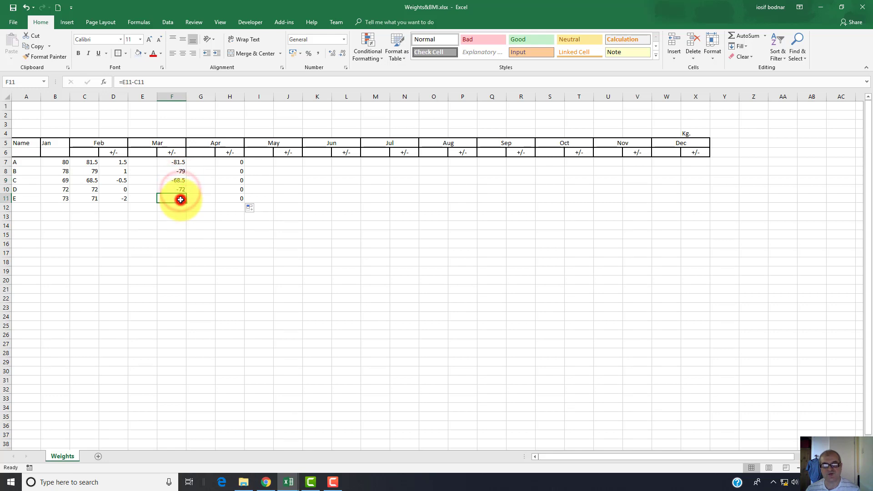
left_click(175, 164)
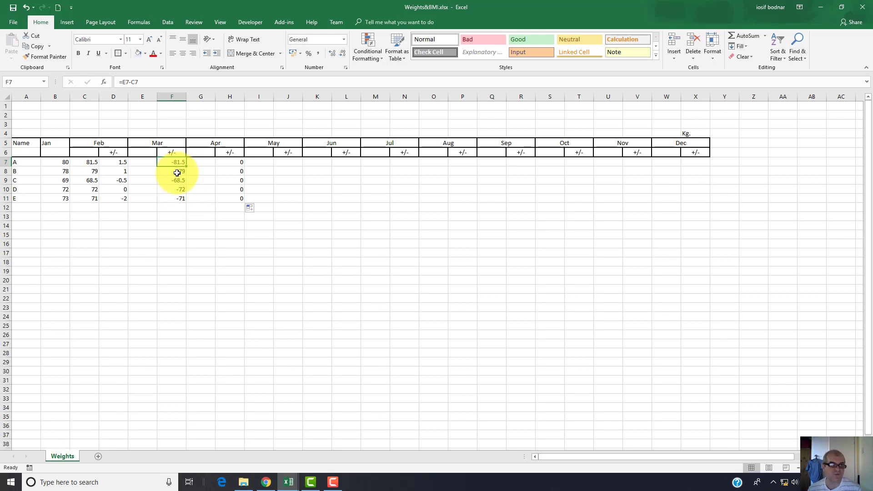
left_click_drag(171, 163, 175, 196)
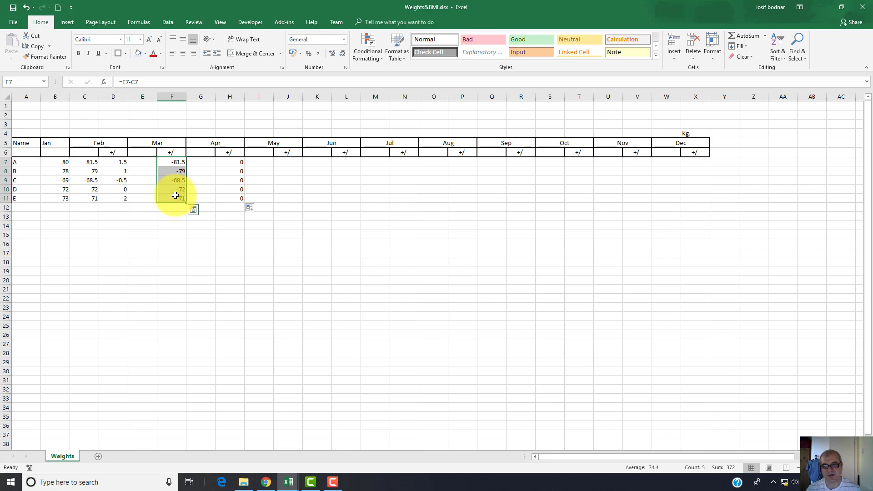
left_click(138, 163)
left_click(88, 162)
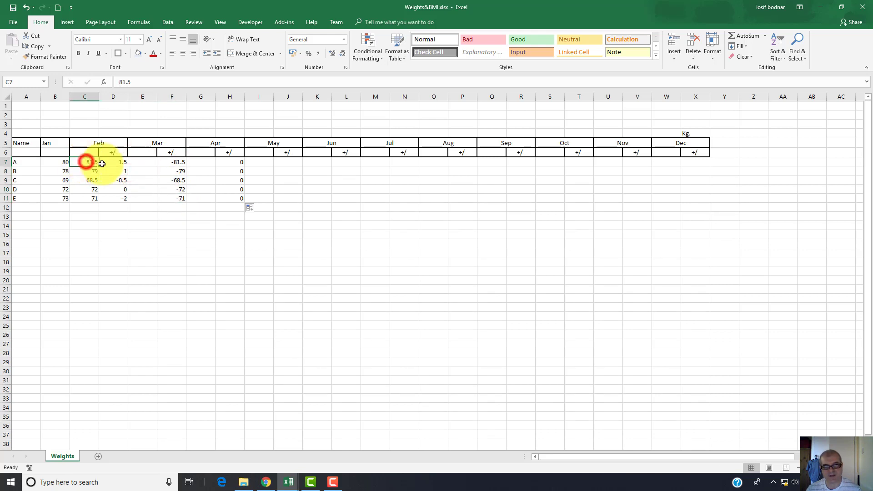
left_click(145, 163)
left_click(91, 164)
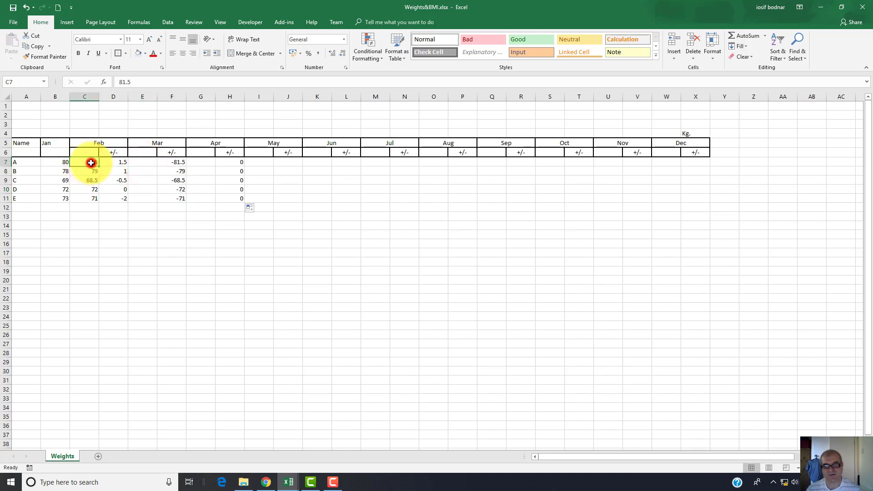
left_click(140, 164)
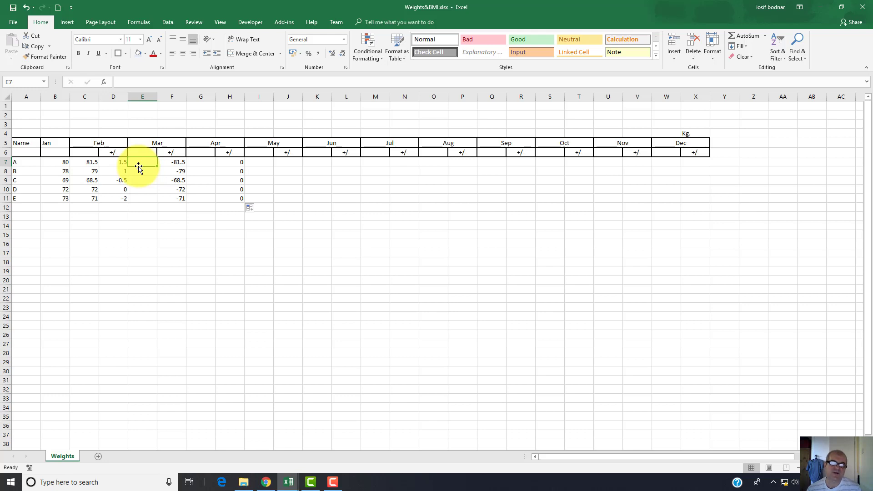
left_click(178, 163)
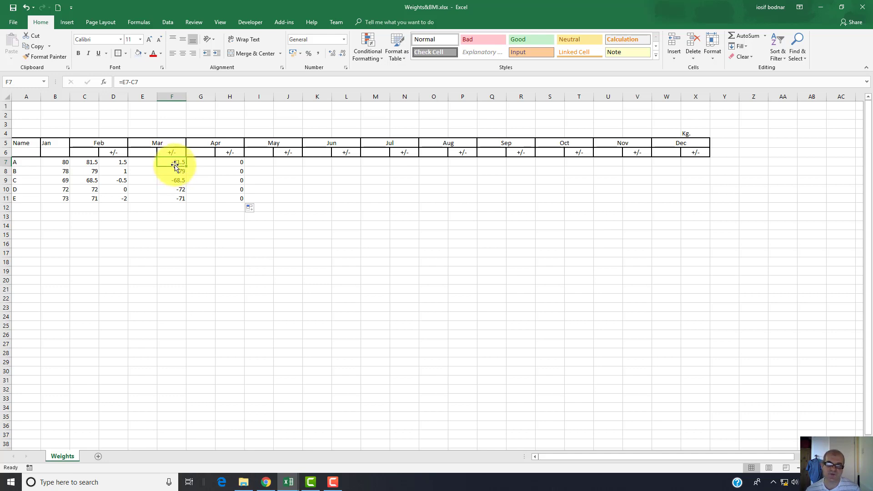
- Wrap person A's Feb change formula C7-B7 in cell D7 in an IF function
left_click(119, 162)
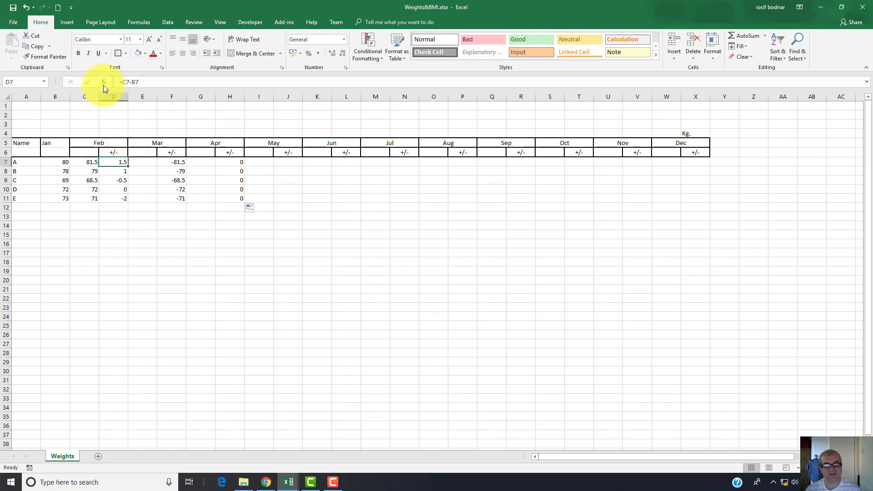
left_click(124, 83)
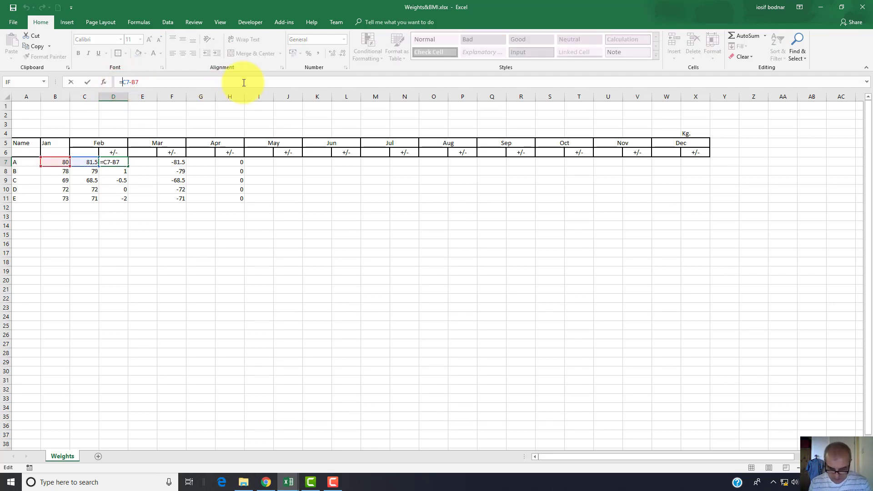
type("IF")
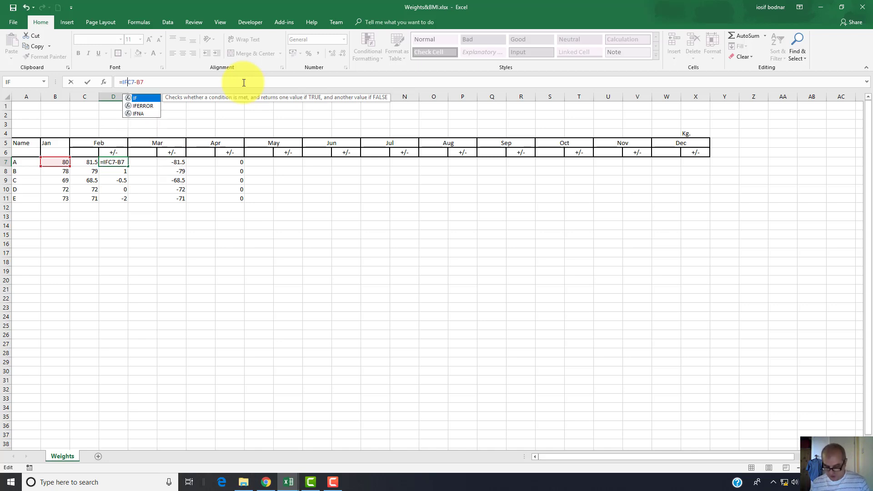
type("(")
left_click(151, 81)
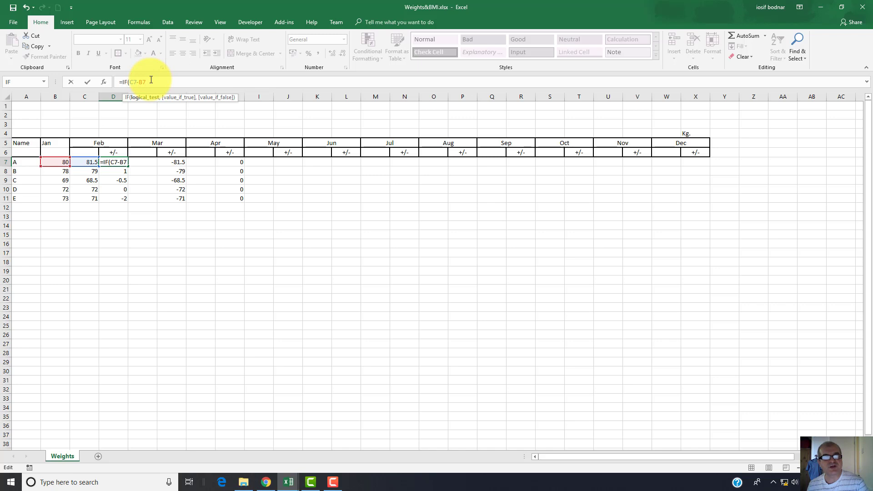
type(")")
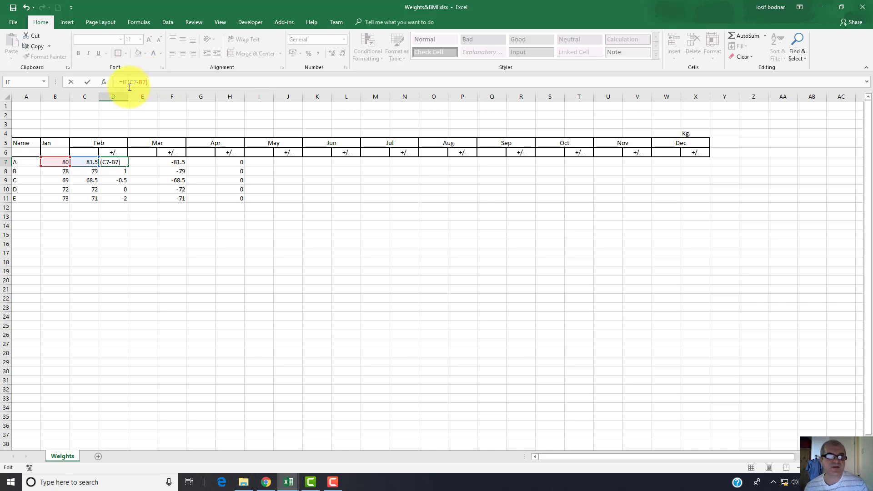
- Add an OR function with the blank tests C7="" and B7="" as the logical test of D7's IF formula
left_click(129, 82)
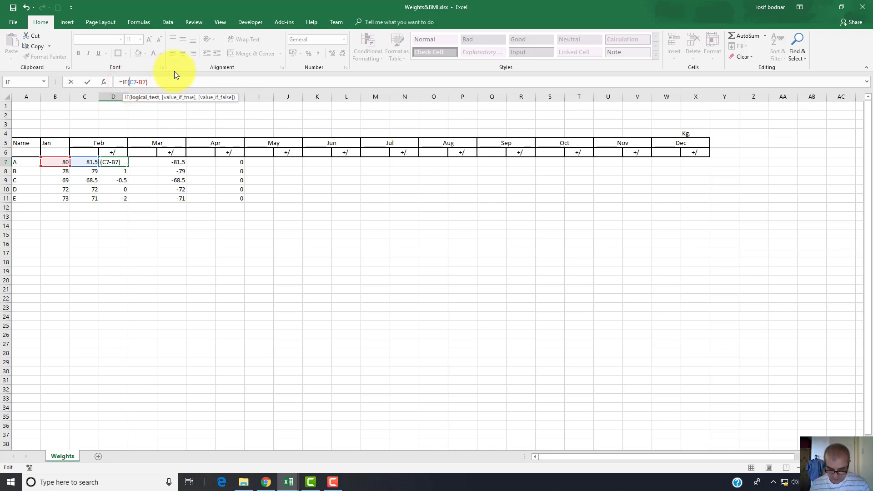
type("OR")
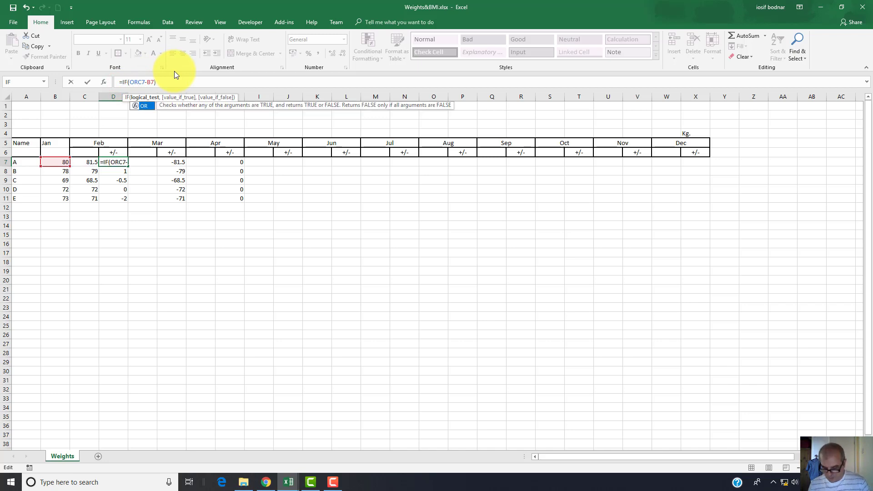
type("()")
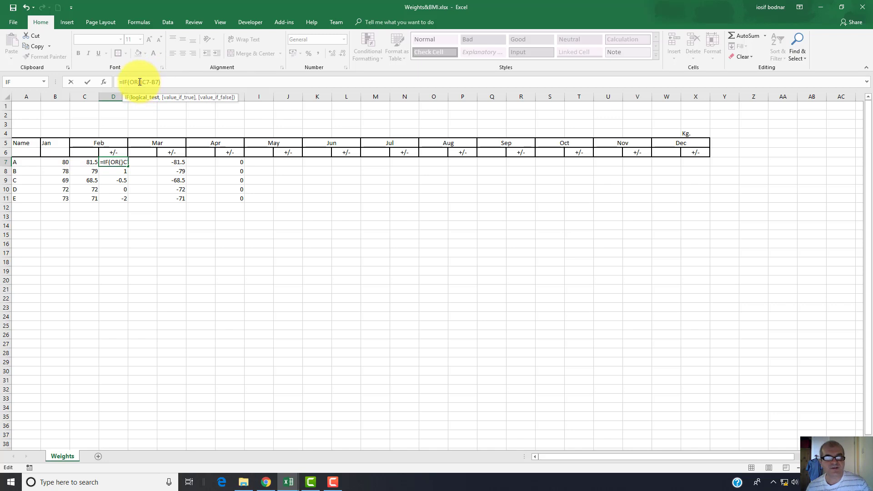
left_click(138, 82)
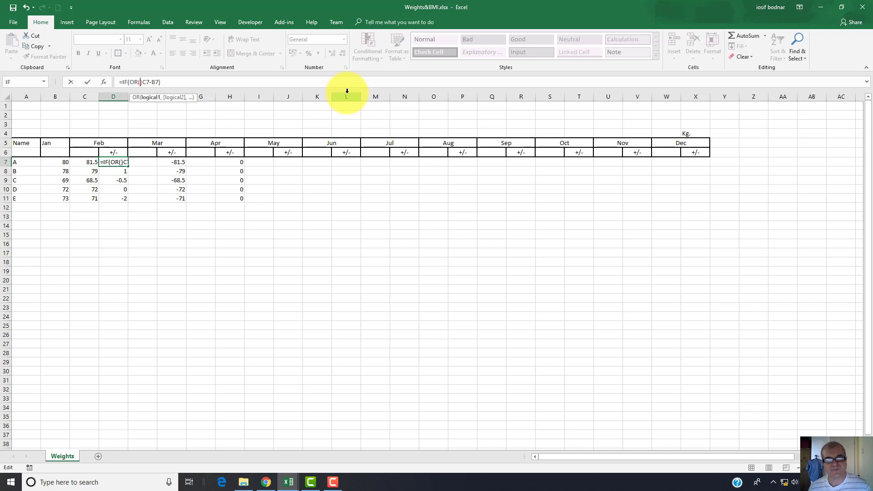
type("C7")
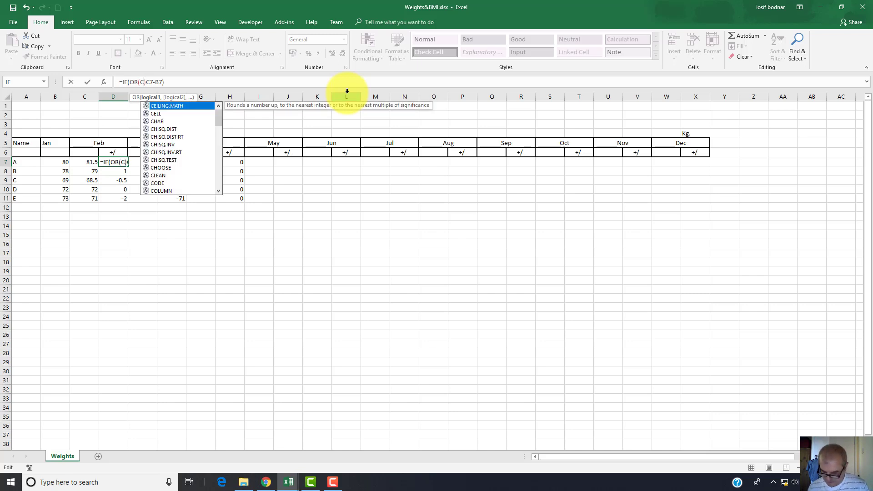
type("=")
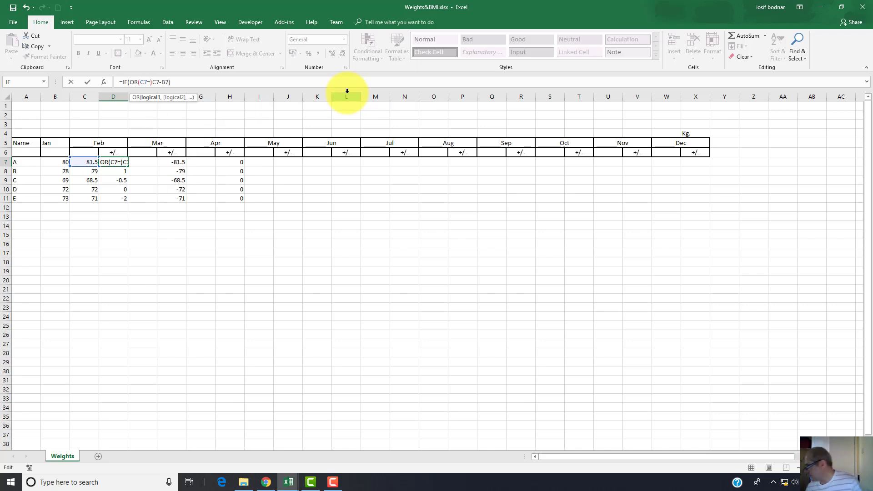
type("\"\"")
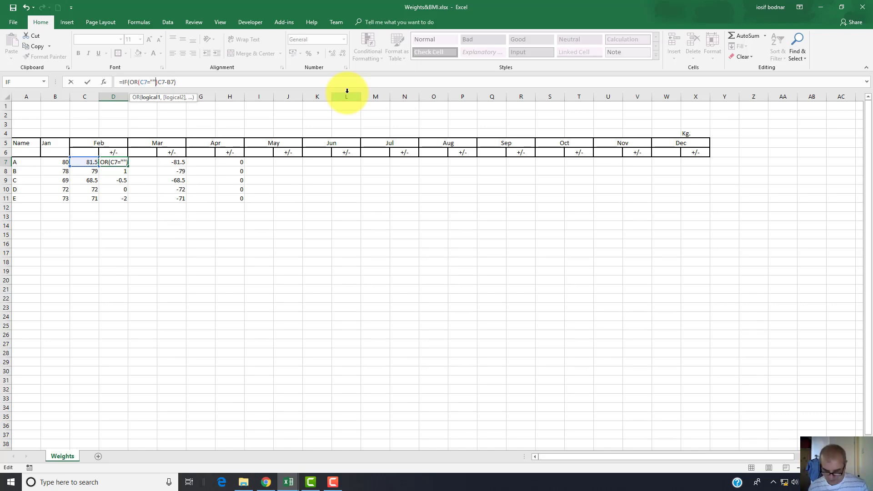
type(", B7=")
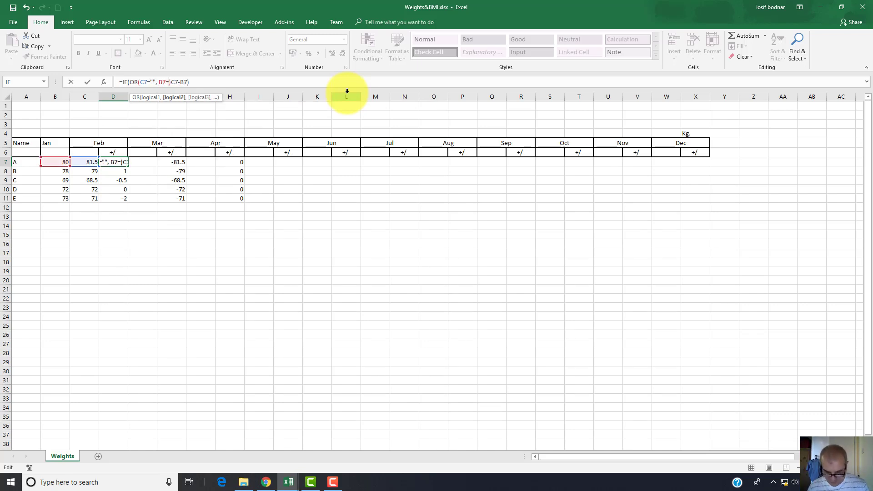
type("\"\"")
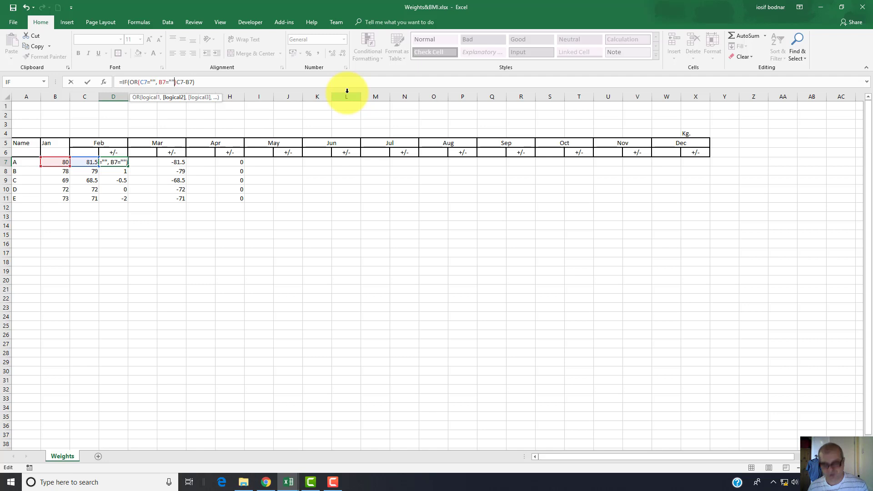
- Complete D7 as =IF(OR(C7="", B7=""),"",C7-B7) and fill it down to D11
type("),")
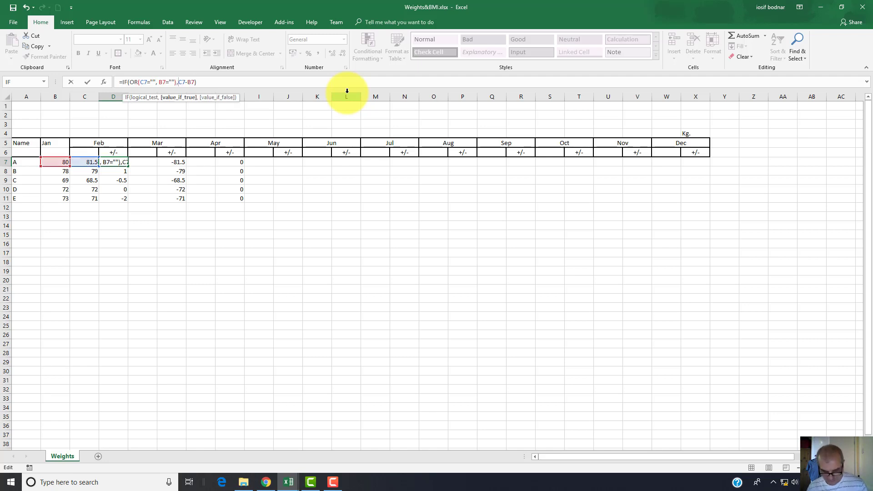
type("\"\"")
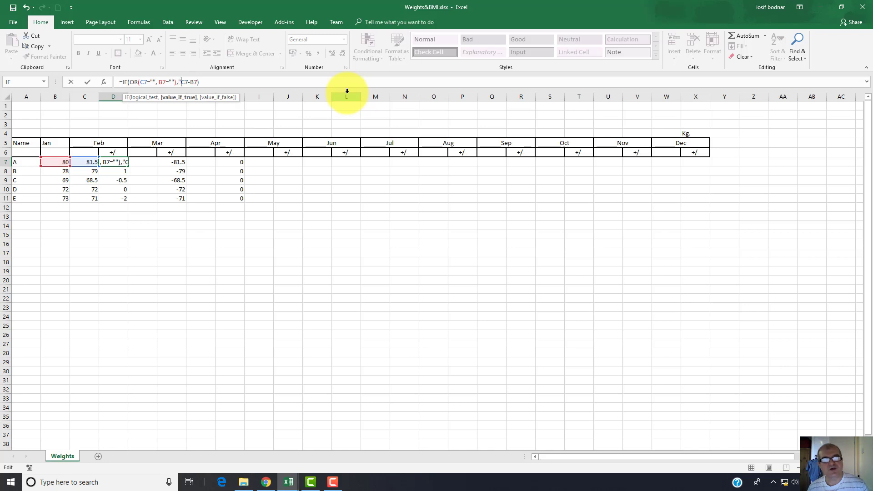
type(",")
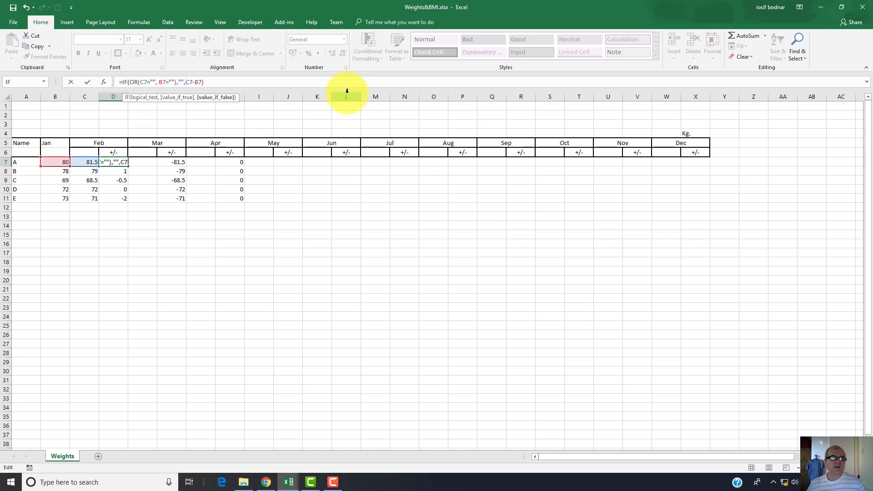
left_click(210, 81)
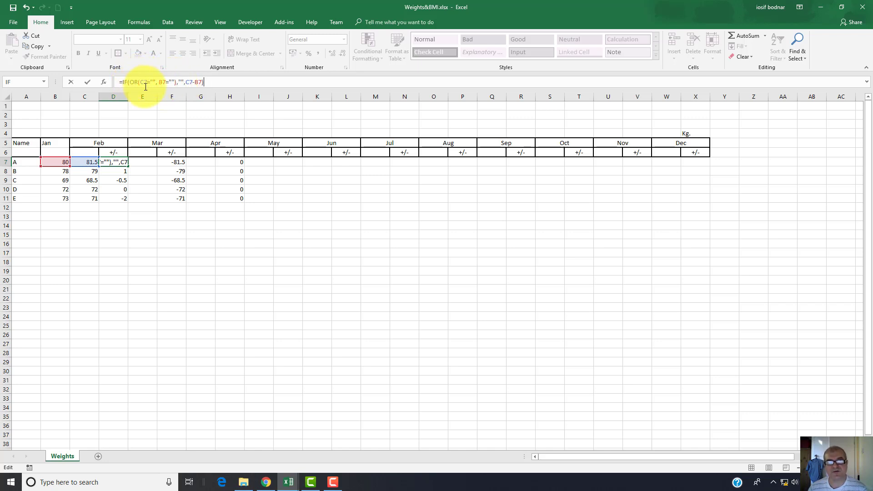
left_click(176, 81)
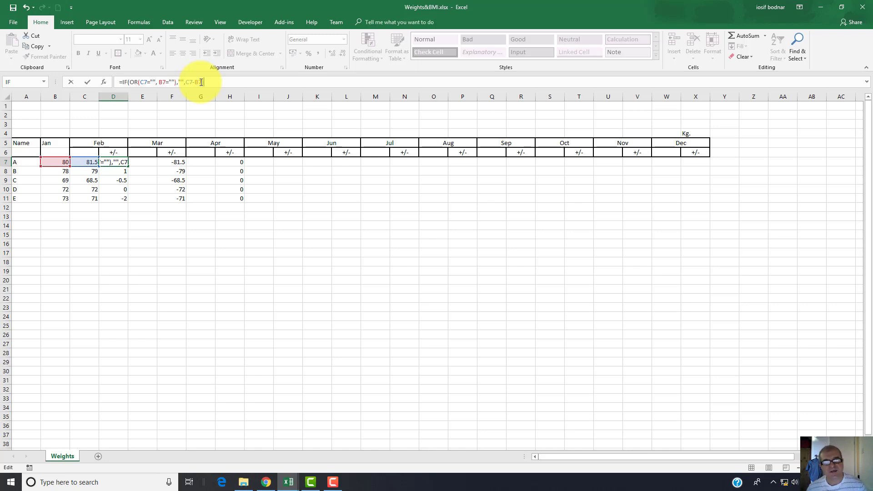
key("Return")
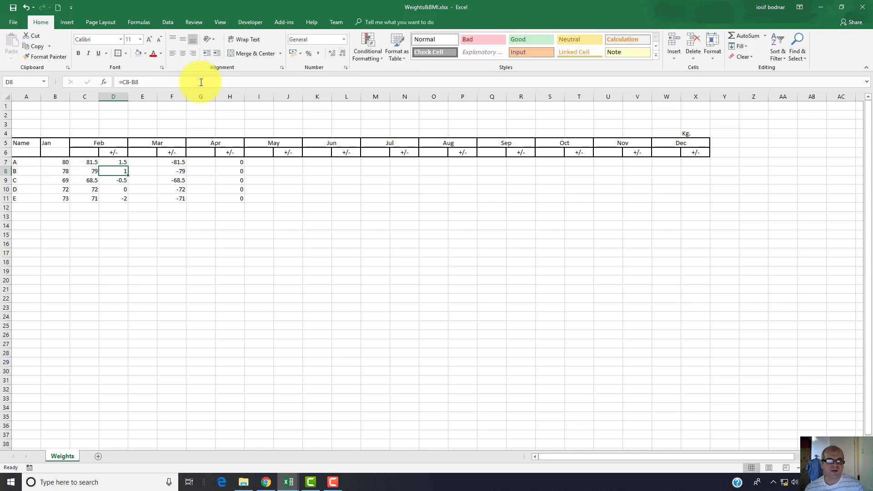
left_click(114, 164)
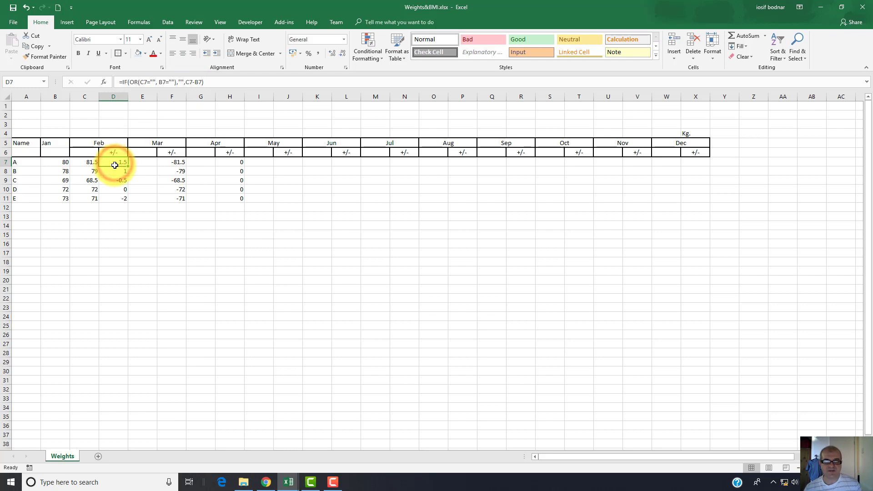
left_click_drag(127, 168, 124, 194)
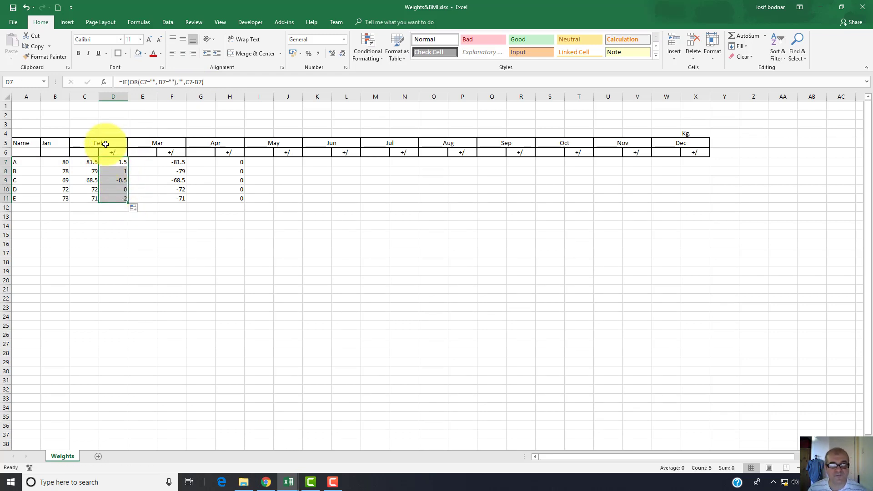
- Copy D7's IF formula to the Mar change cell F7 and point its second blank test to C7
left_click(113, 162)
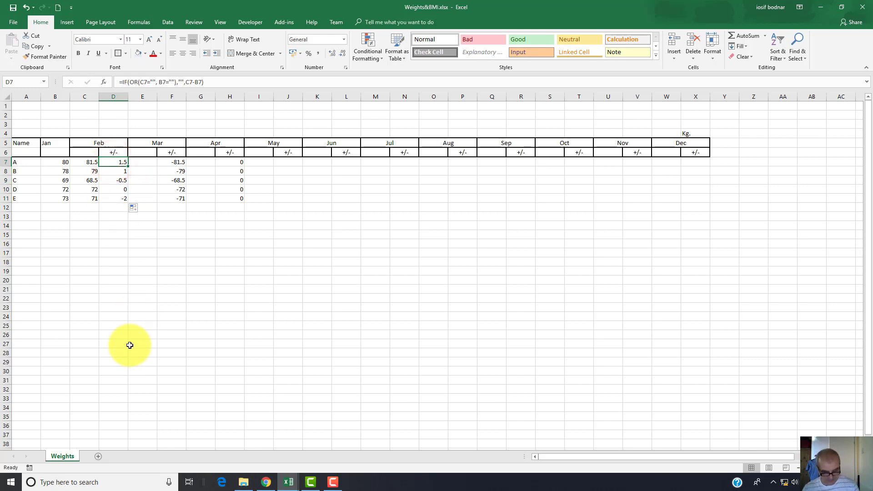
key("ctrl+c")
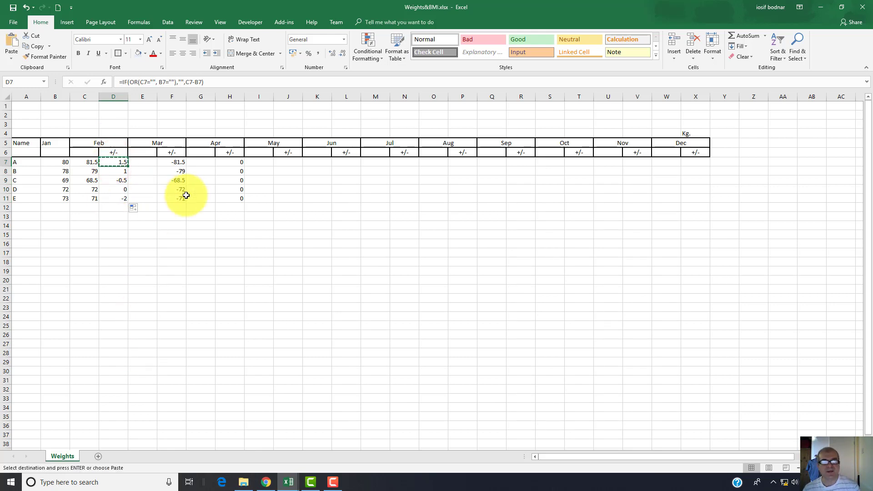
left_click(173, 162)
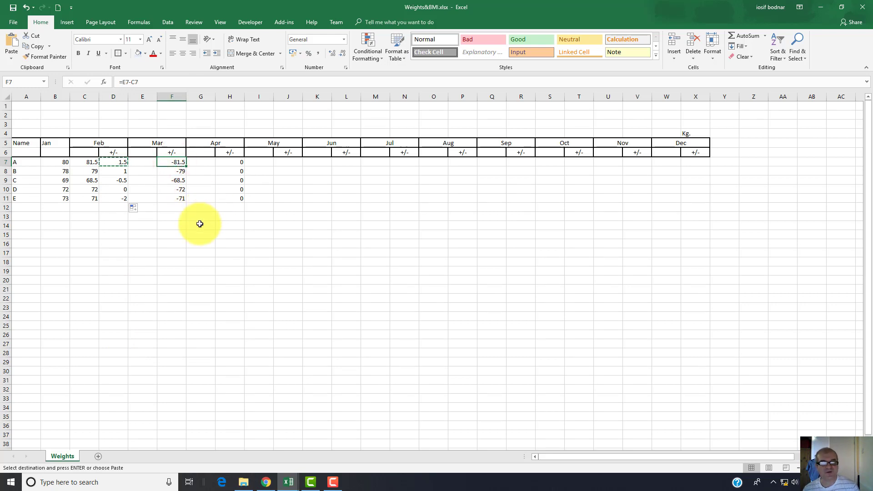
key("ctrl+v")
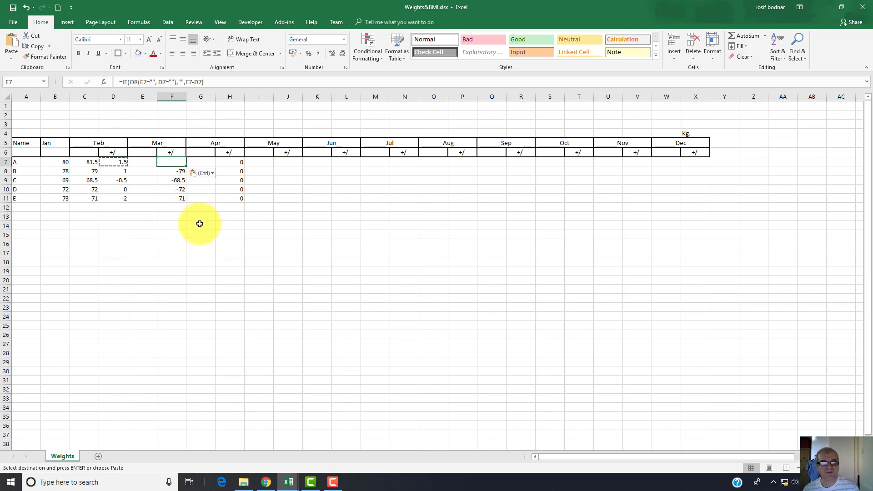
double_click(172, 161)
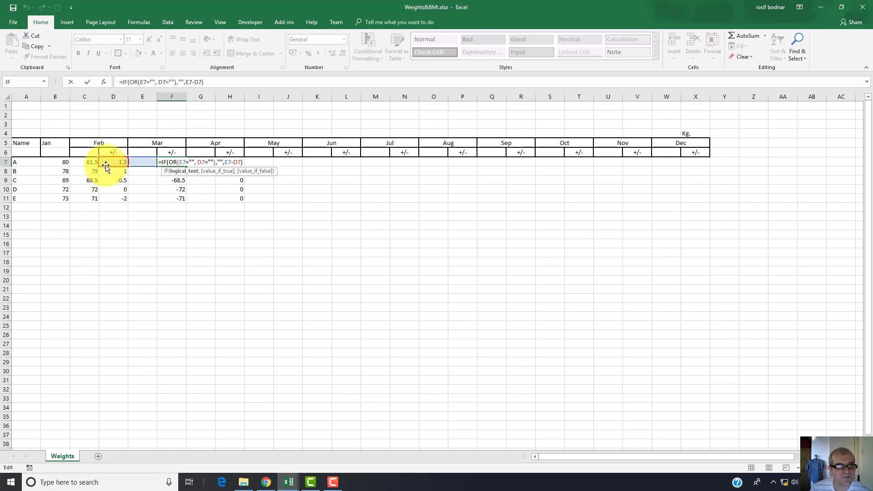
left_click_drag(105, 168, 97, 167)
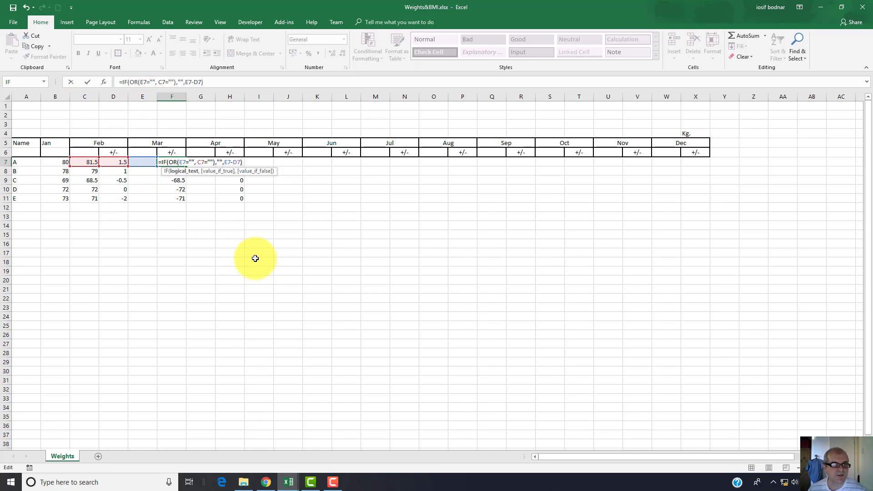
left_click(112, 162)
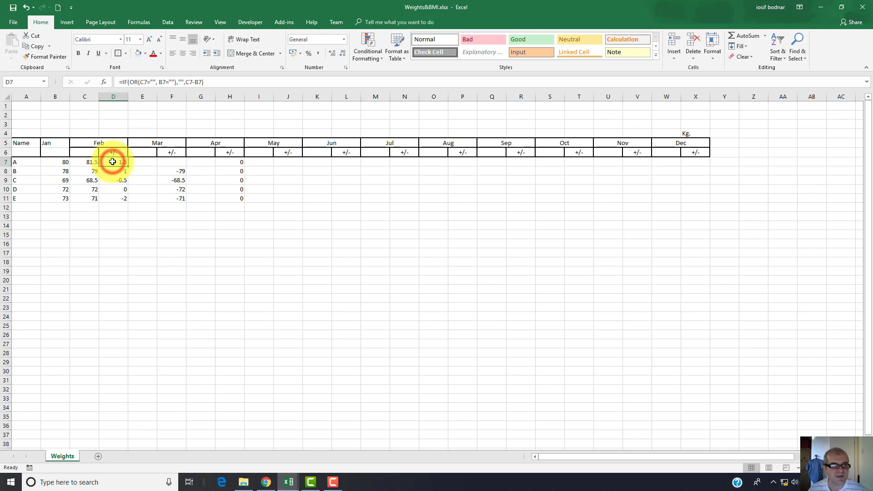
- Correct the subtraction in F7's IF formula to E7-C7 and fill the formula down to F11
double_click(176, 162)
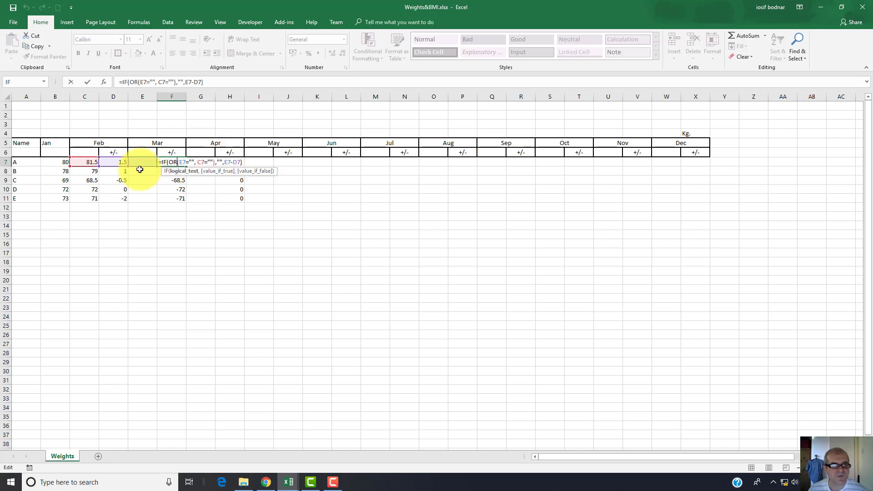
left_click(236, 160)
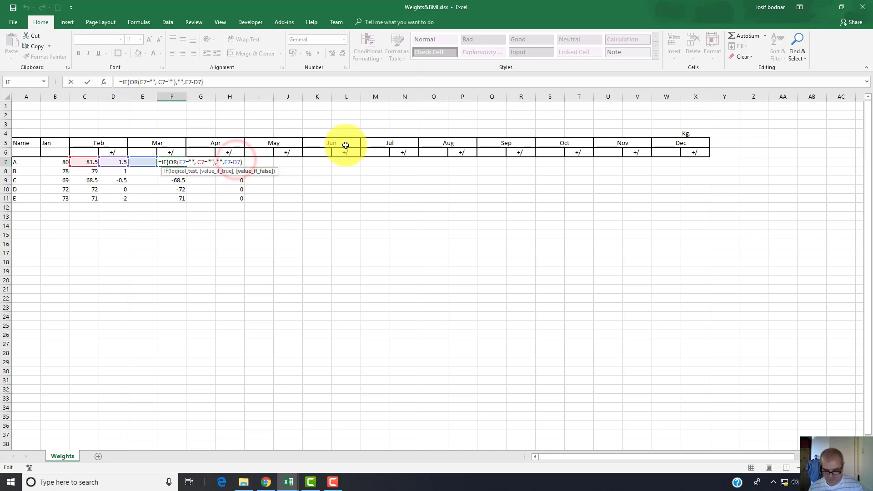
key("BackSpace")
type("C")
key("Return")
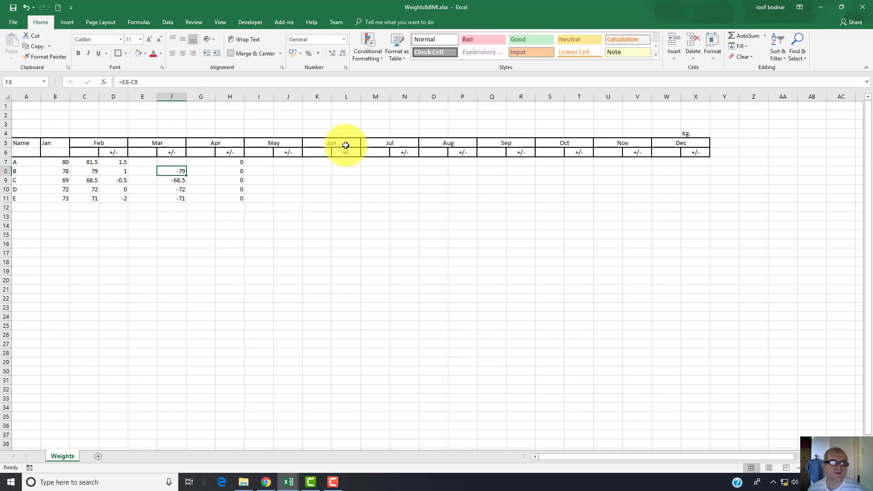
left_click(163, 162)
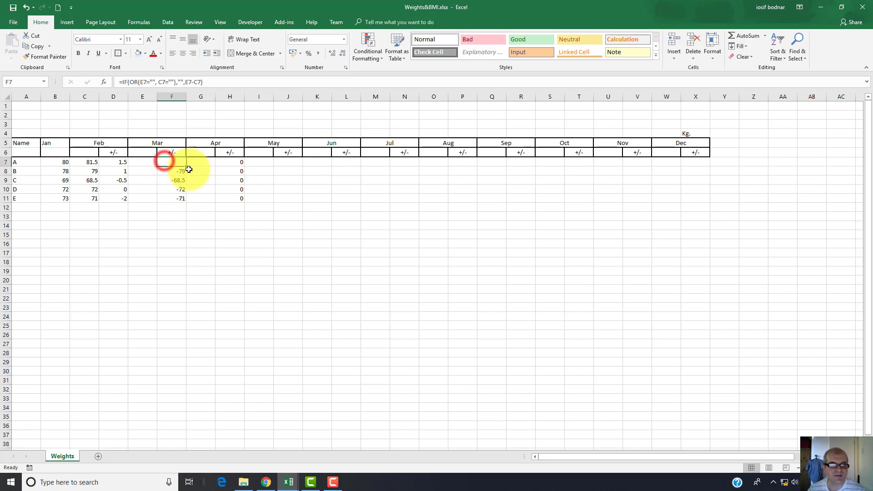
left_click_drag(187, 166, 183, 202)
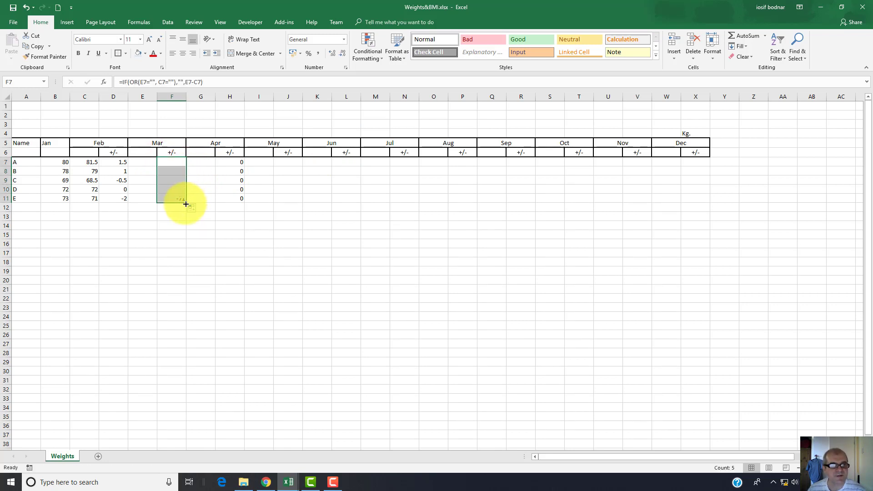
- Examine the IF formulas in the March +/- column, from F7 to F11, comparing their cell references
left_click(172, 162)
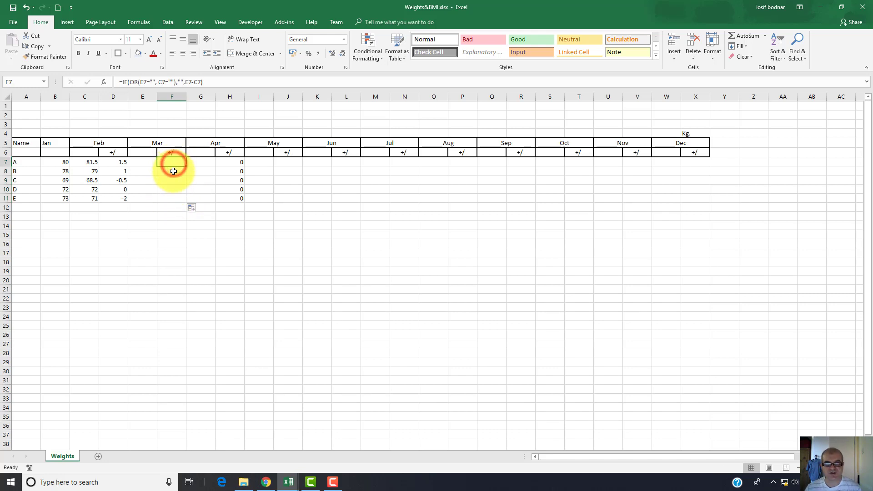
left_click(173, 172)
left_click(173, 184)
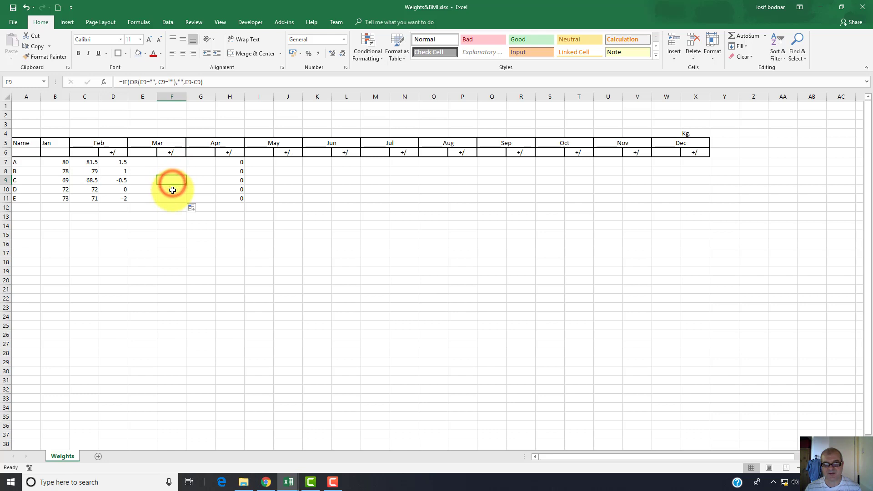
left_click(172, 189)
left_click(172, 199)
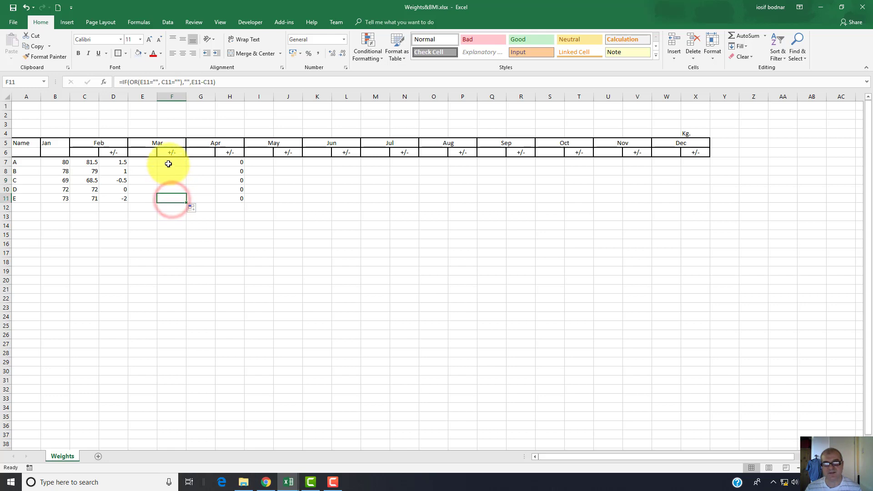
left_click(172, 170)
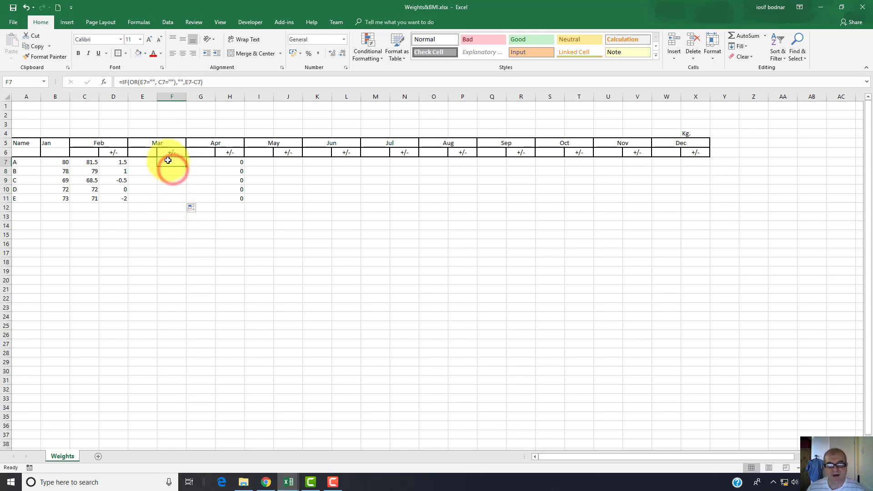
left_click(172, 164)
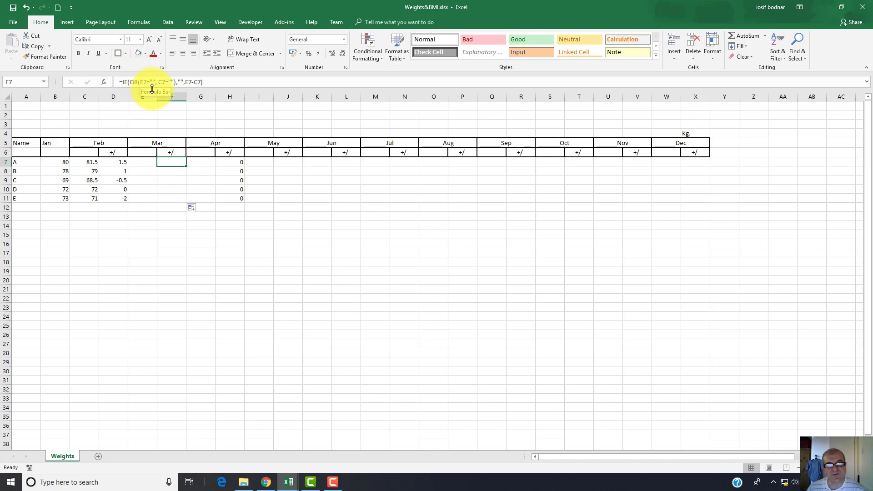
left_click(169, 173)
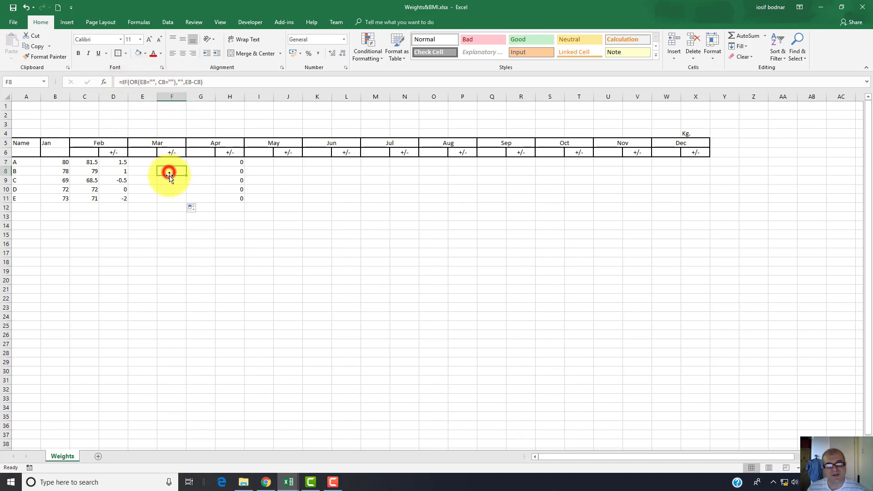
left_click(173, 198)
- Copy the March difference formula from F7 to H7, fill it down to H11, and check the references in H7
left_click(171, 164)
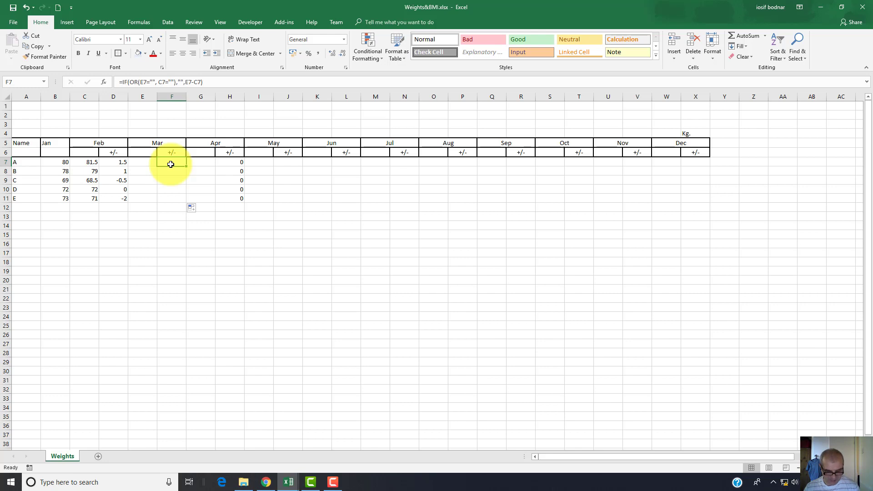
key("ctrl+c")
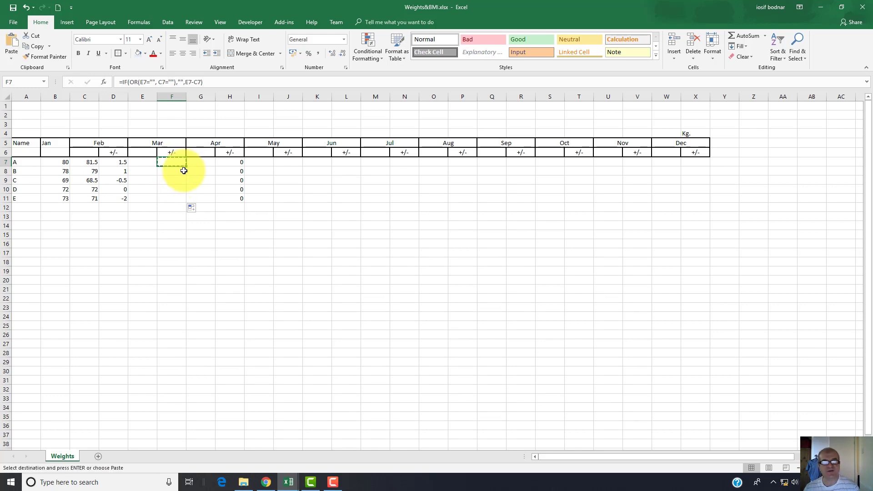
left_click(235, 163)
key("ctrl+v")
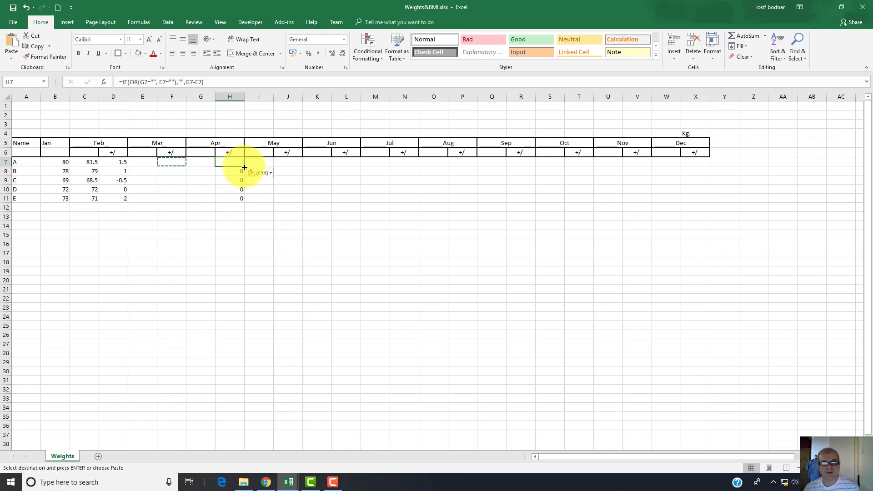
left_click_drag(245, 168, 245, 203)
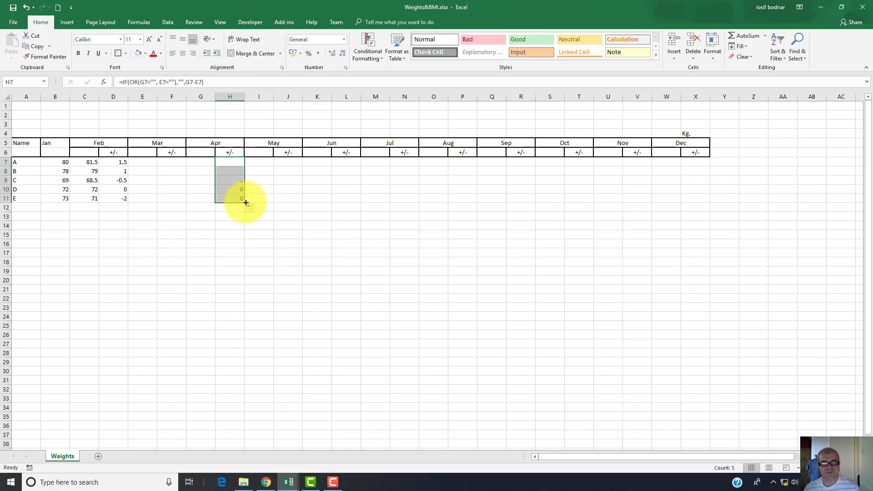
double_click(230, 163)
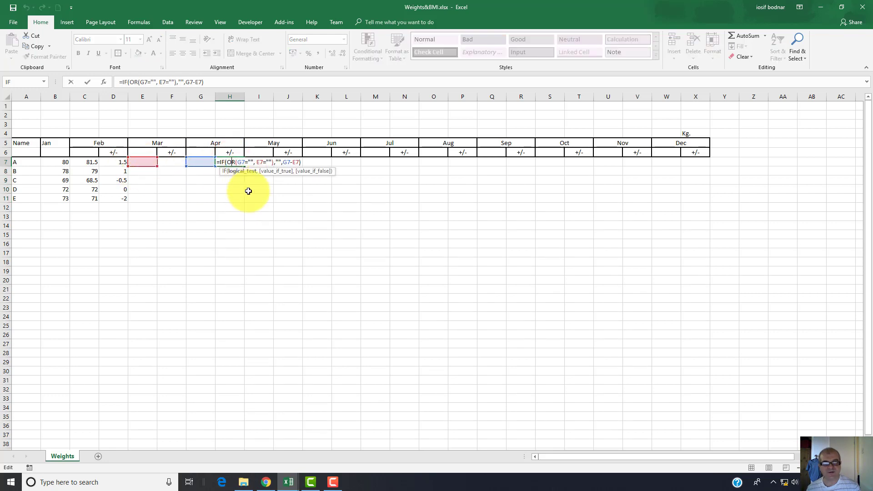
key("Return")
- Copy the H7 formula into row 7 of every +/- column from May through December (J7 to X7)
left_click(230, 161)
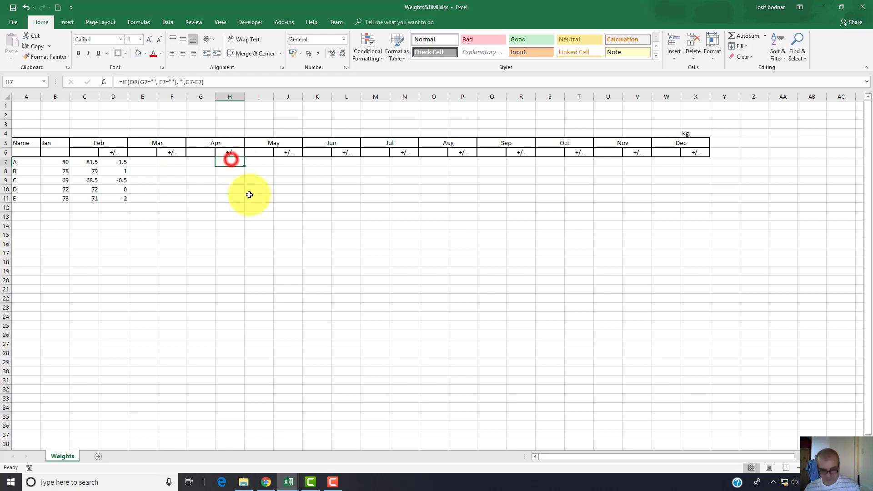
key("ctrl+c")
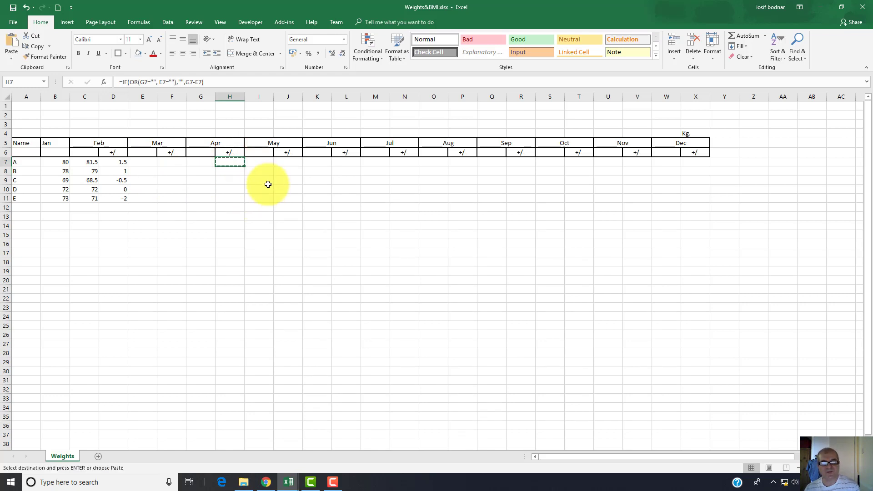
left_click(291, 163)
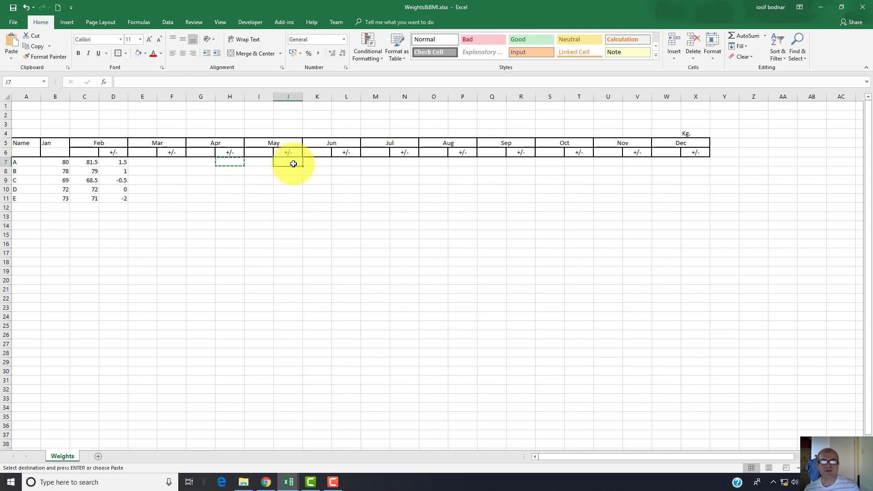
key("ctrl+v")
left_click(404, 162)
key("ctrl+v")
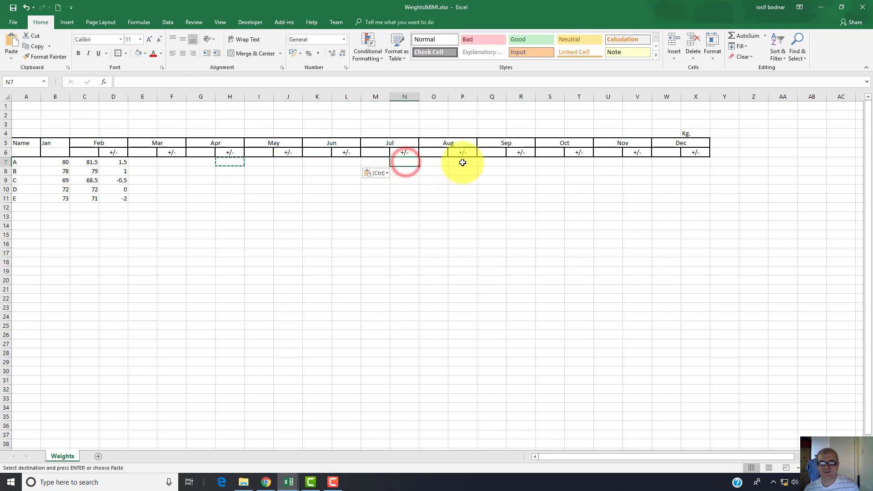
key("ctrl+v")
left_click(462, 162)
key("ctrl+v")
key("ctrl+v")
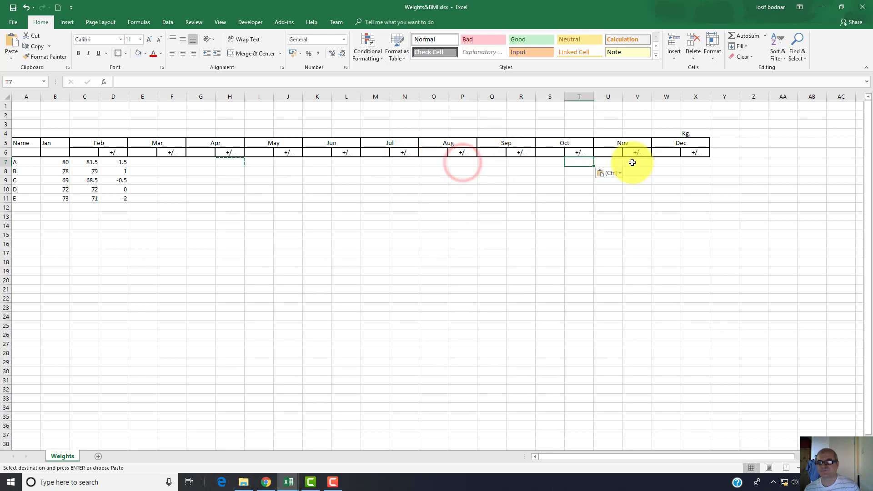
left_click(634, 162)
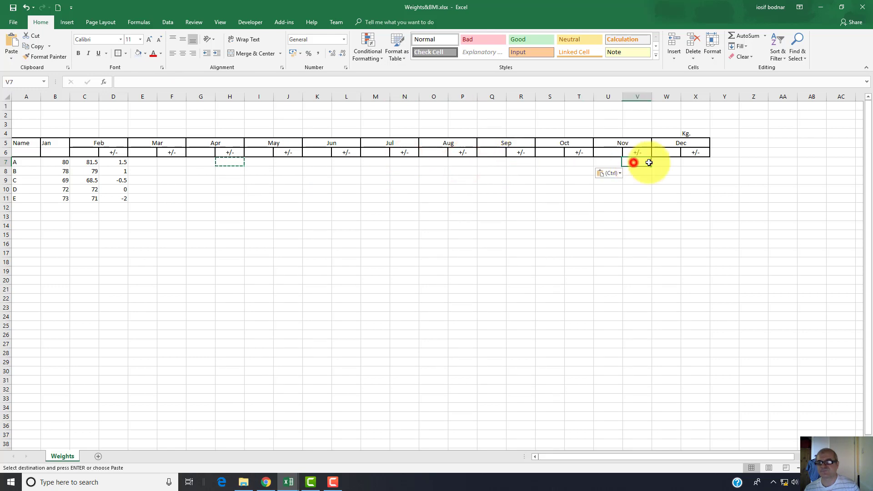
key("ctrl+v")
left_click(695, 163)
key("ctrl+v")
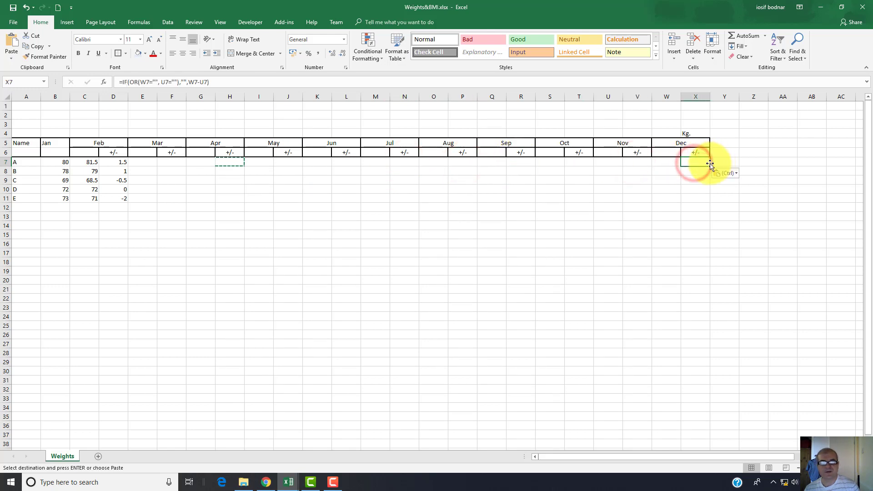
- Fill the row 7 difference formulas down the data rows in the +/- columns from May through December
left_click(231, 188)
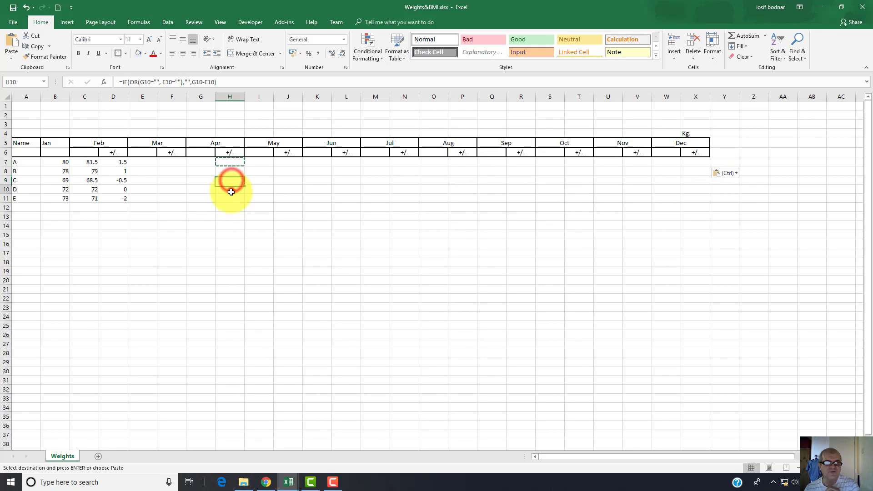
left_click(230, 199)
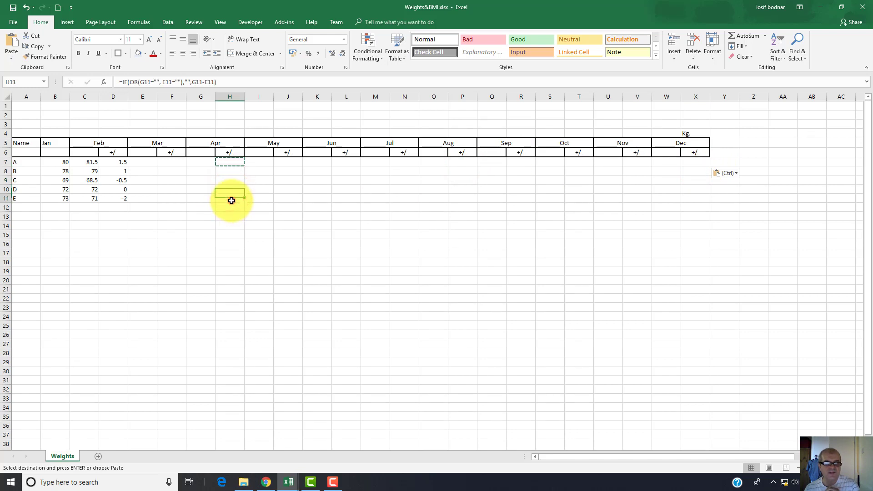
left_click(293, 162)
left_click_drag(303, 167, 304, 198)
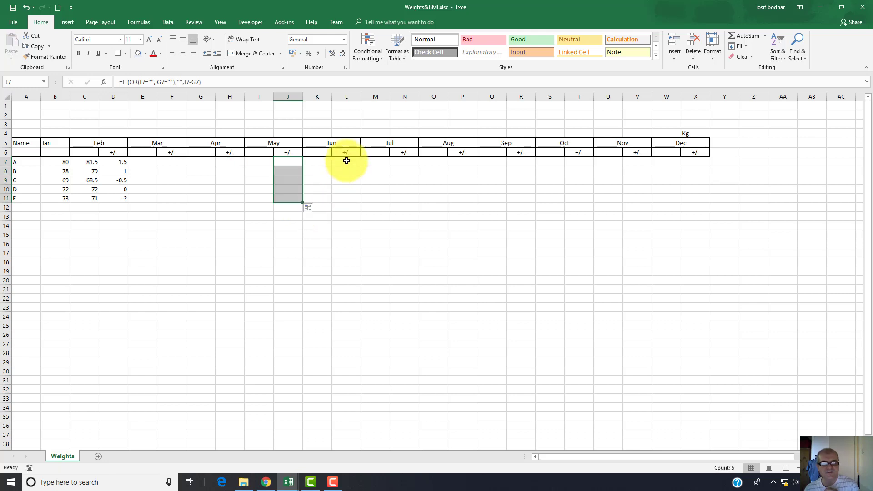
left_click(347, 161)
left_click_drag(360, 167, 360, 203)
left_click(410, 161)
left_click_drag(419, 166, 416, 195)
left_click_drag(652, 167, 653, 193)
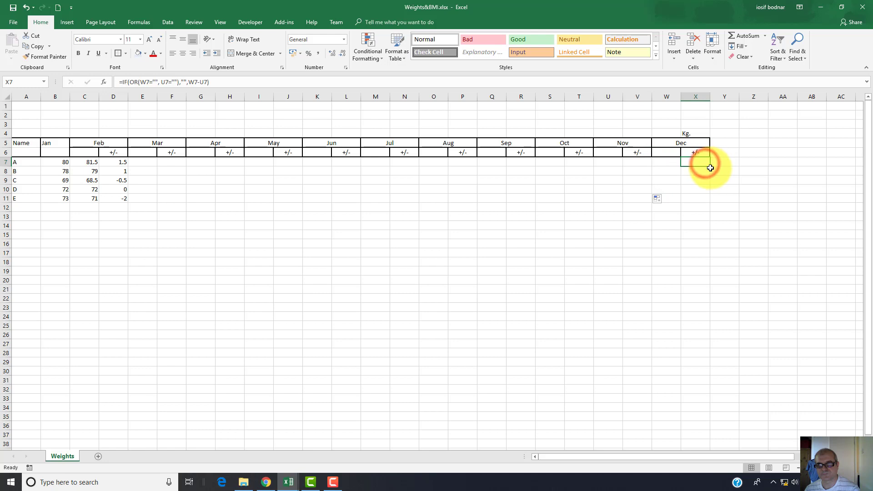
left_click_drag(709, 167, 713, 201)
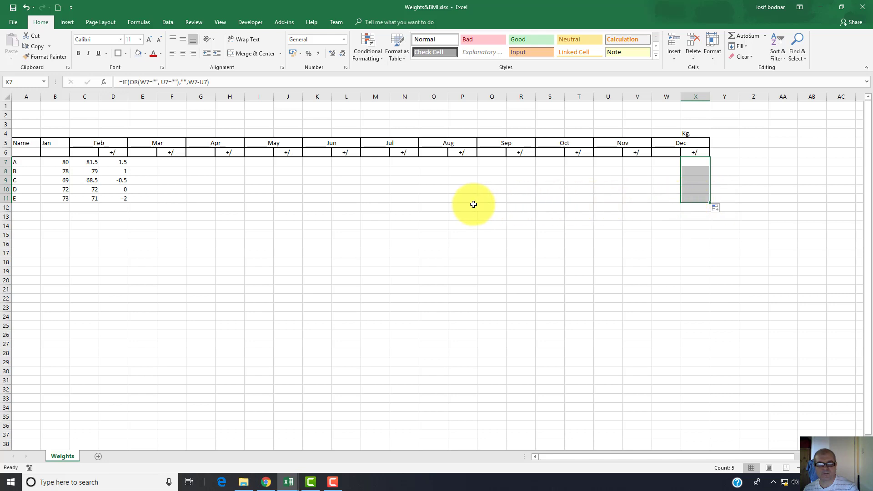
- Extend the November +/- formula from V10 to V11, and check row 11 in the October and September +/- columns
left_click(667, 198)
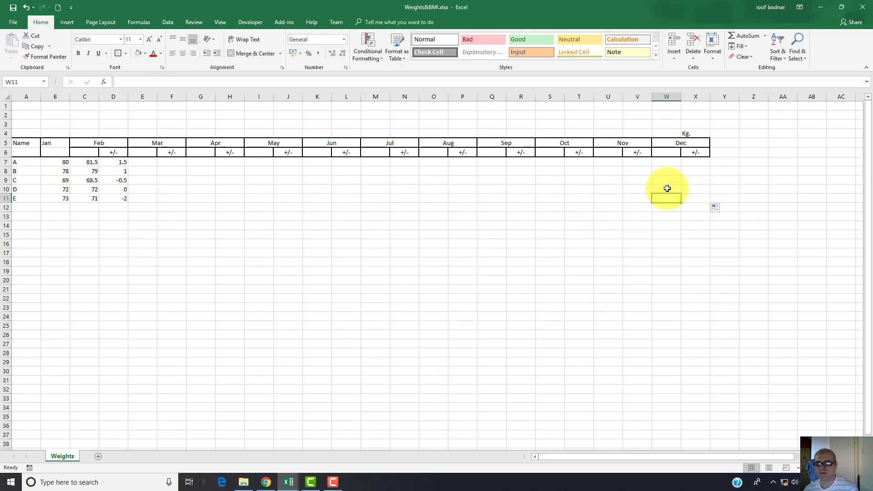
left_click(667, 189)
left_click(679, 197)
left_click(636, 163)
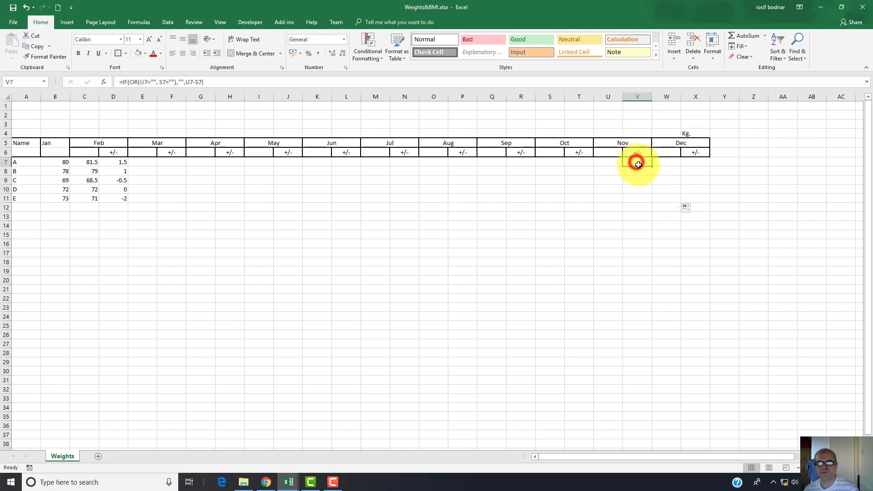
left_click(641, 202)
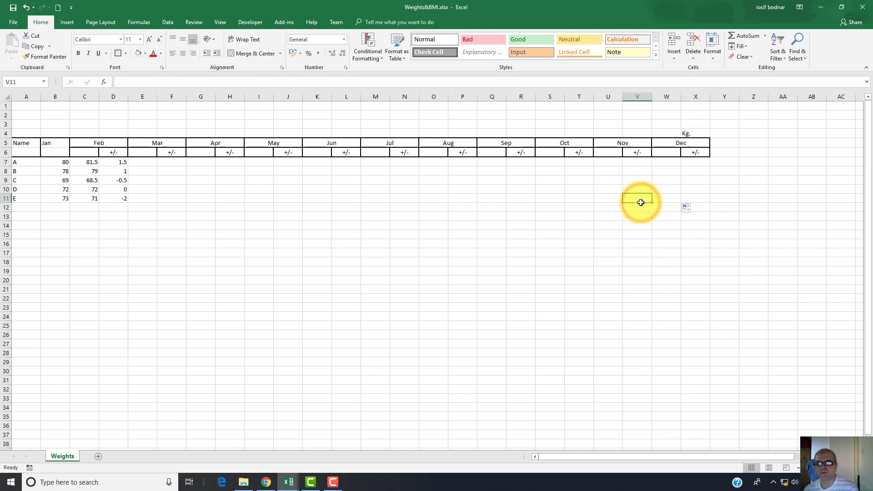
left_click(641, 189)
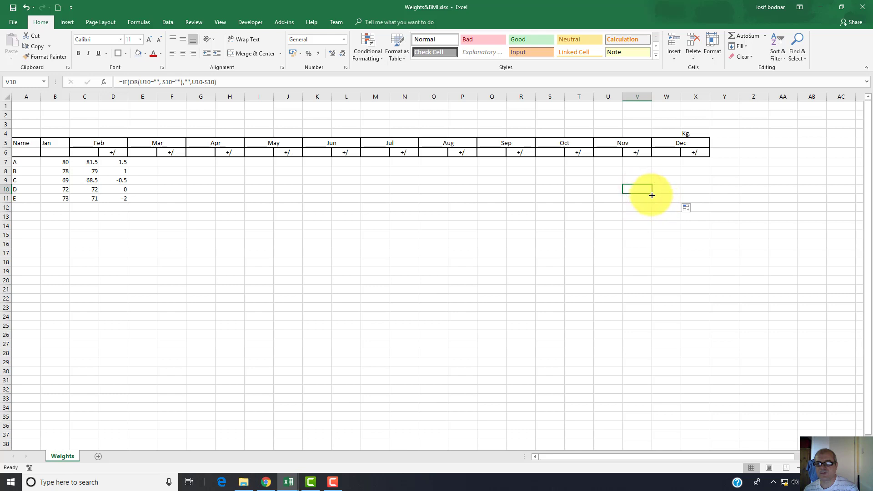
left_click_drag(651, 193, 643, 201)
left_click(582, 198)
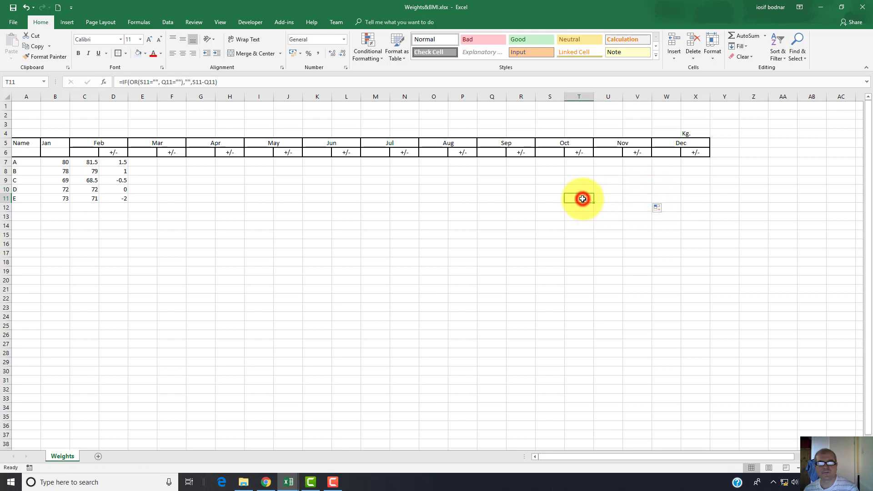
left_click(523, 198)
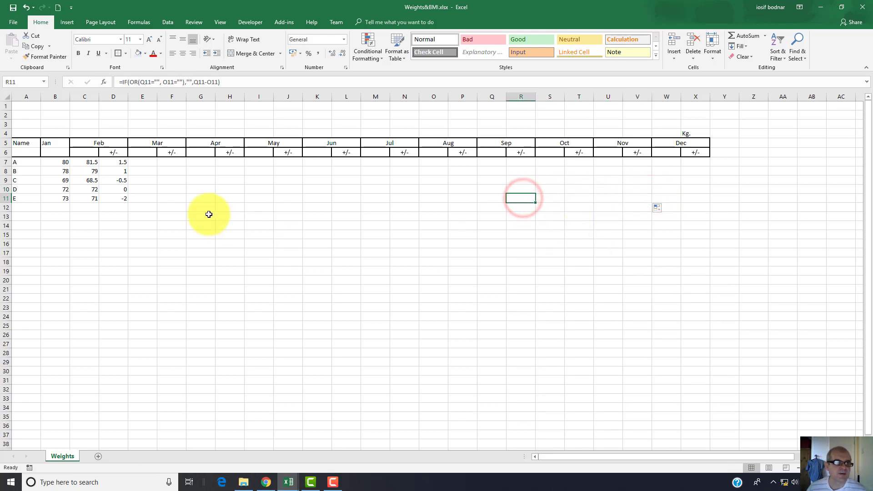
- Examine the difference formulas down the March +/- column from F7 to F10 and across row 7 to August's P7
left_click(166, 164)
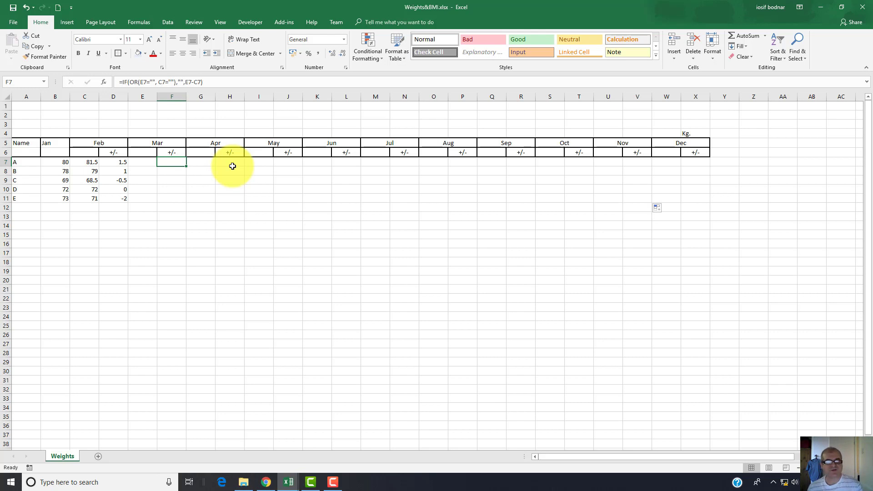
key("Down")
key("Down")
key("Down")
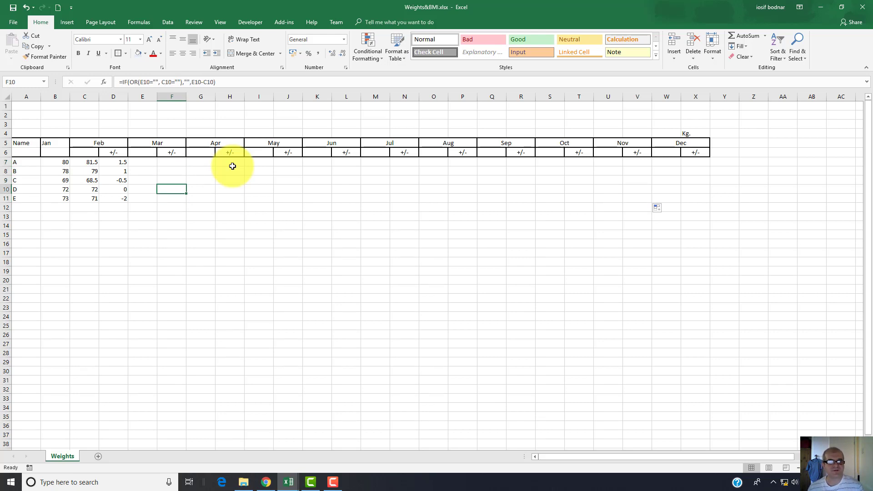
key("Up")
key("Up")
key("Up")
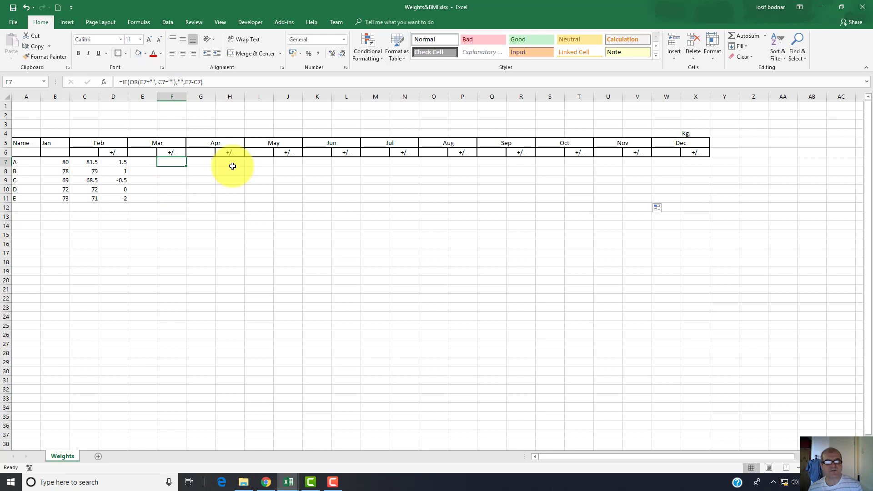
key("Right")
key("Right")
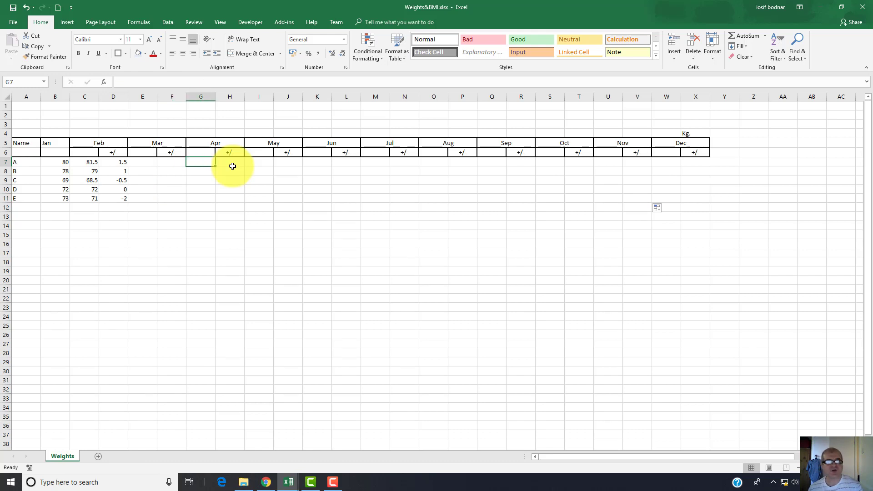
key("Right")
key("Right")
key("Right")
key("Right")
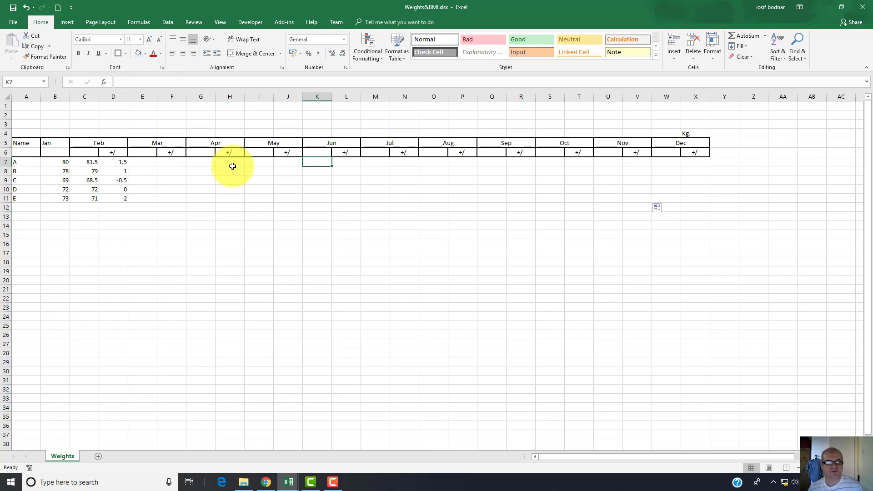
key("Right")
key("Right")
key("Right")
key("Right")
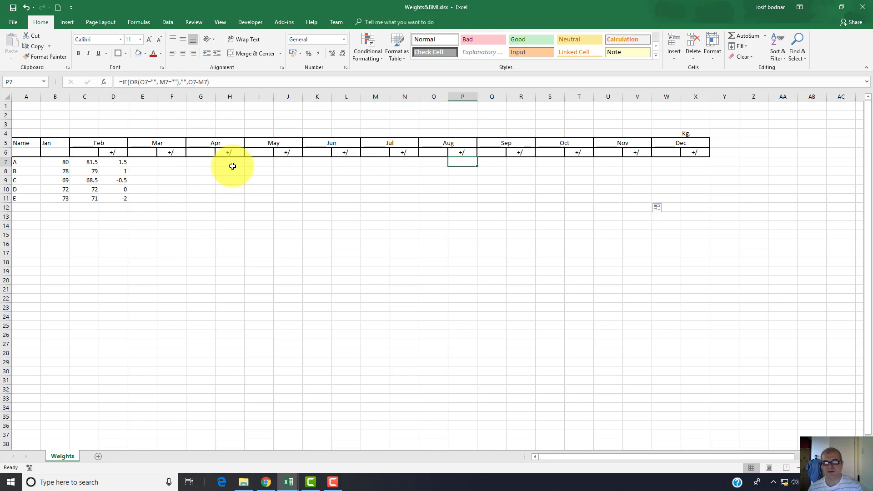
- Examine the difference formulas from August's P11 back to March's F11 and F7, including the weight cells C7 and E7 that F7 references
key("Down")
key("Down")
key("Down")
key("Down")
key("Left")
key("Left")
key("Left")
key("Left")
key("Left")
key("Left")
key("Left")
key("Left")
key("Left")
key("Left")
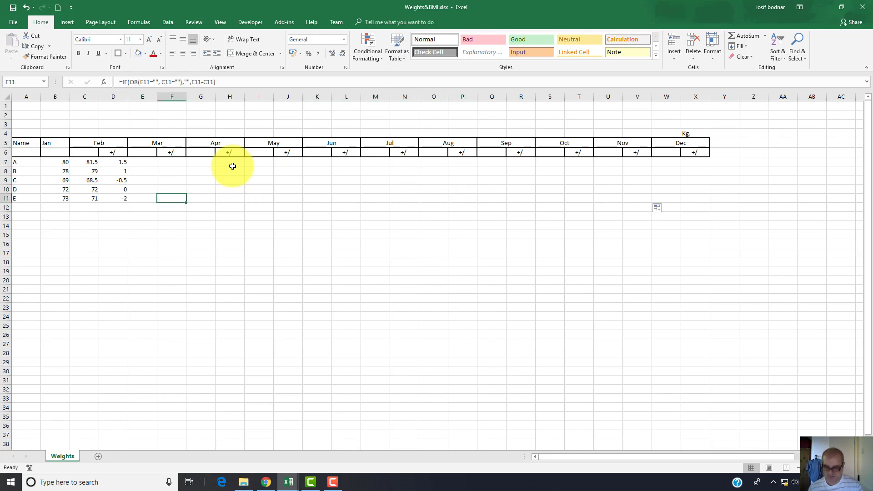
key("Up")
key("Up")
key("Up")
key("Up")
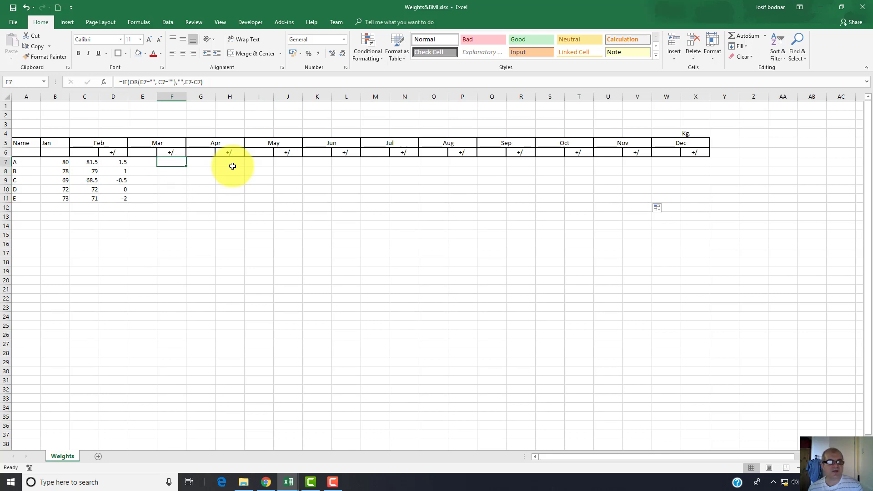
left_click(88, 163)
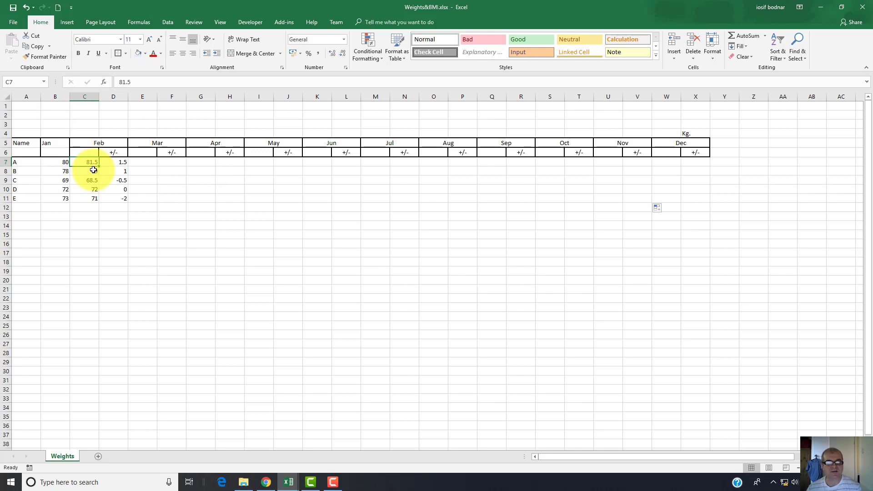
left_click(143, 164)
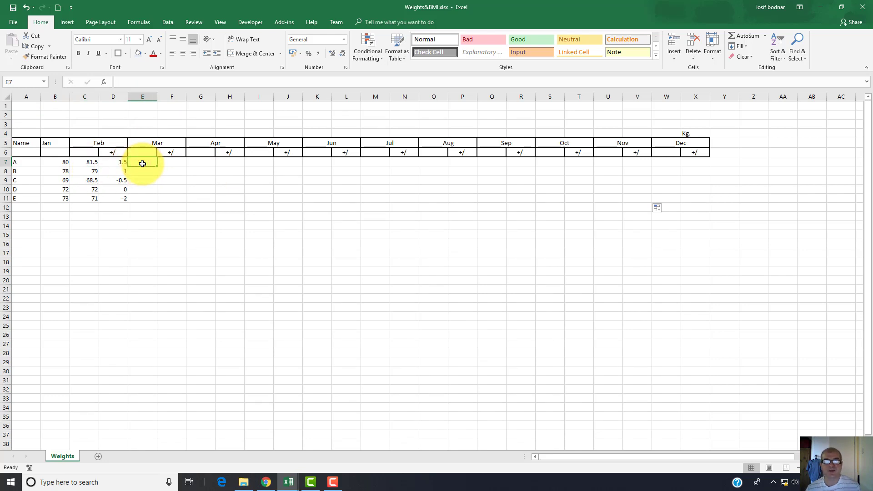
left_click(176, 162)
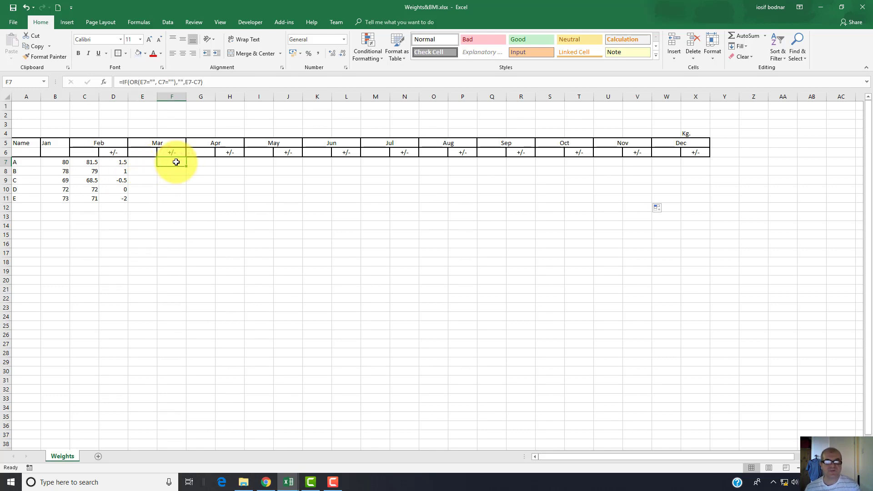
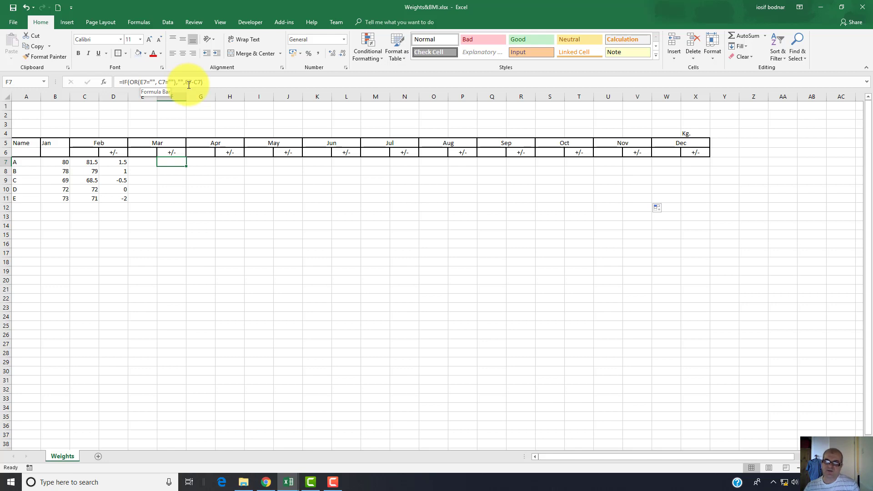
- Enter the March weights 82, 80, 67, 69 and 71 for A through E in E7 to E11
left_click(139, 161)
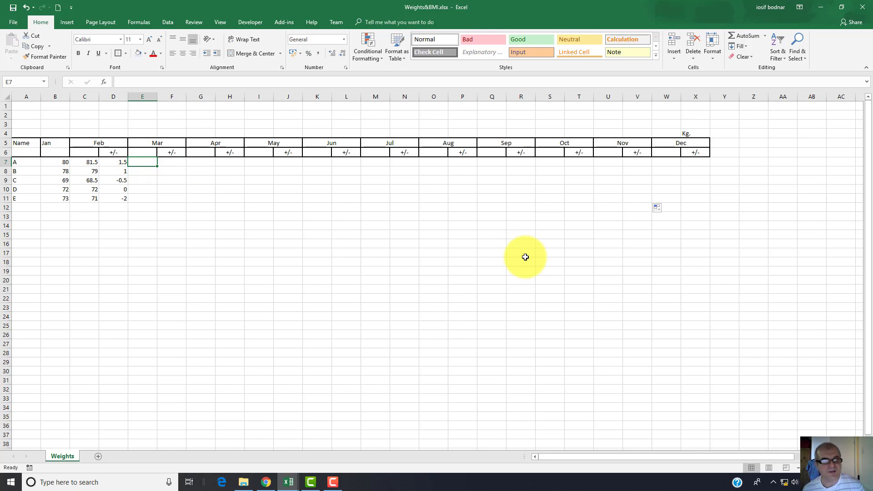
type("82")
key("Return")
type("80")
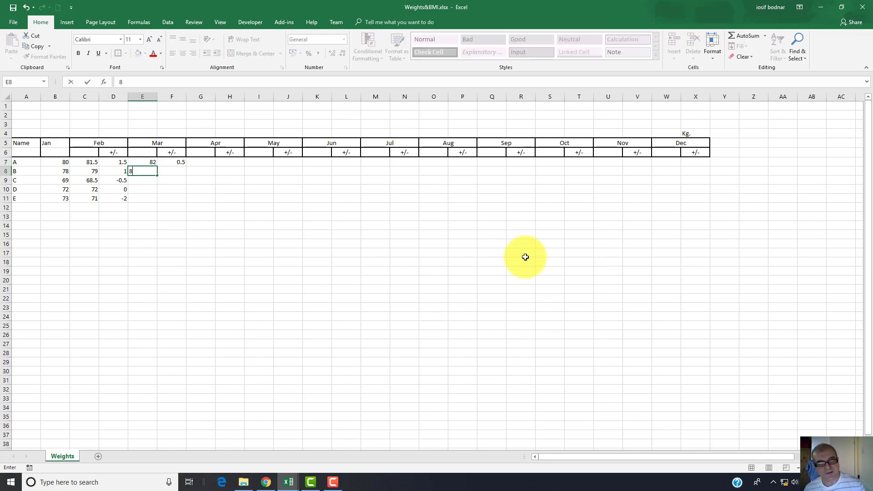
key("Return")
type("67")
key("Return")
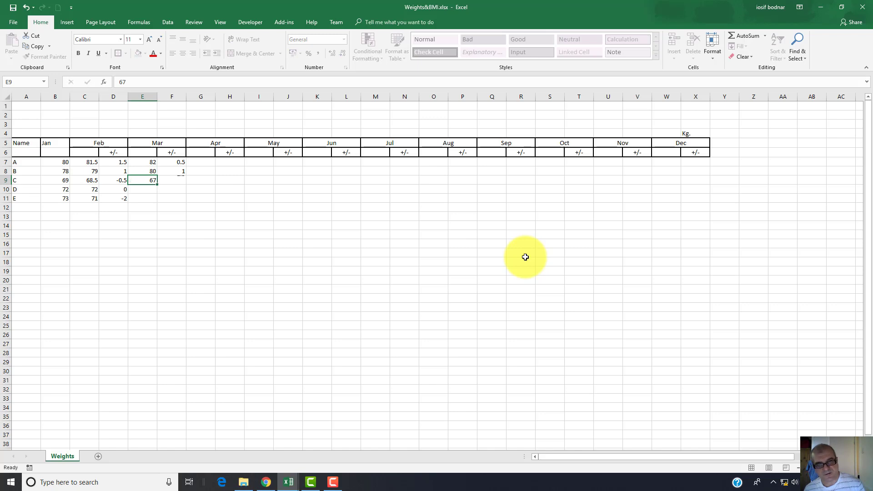
type("69")
key("Return")
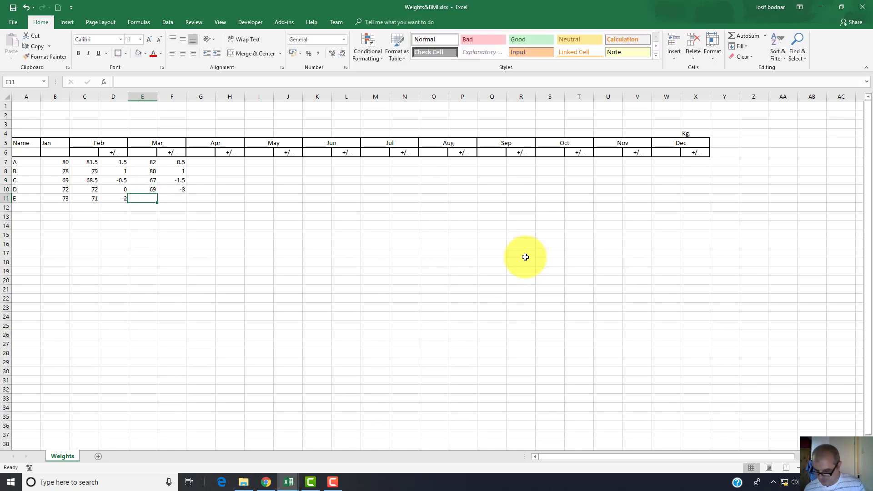
type("71")
key("Return")
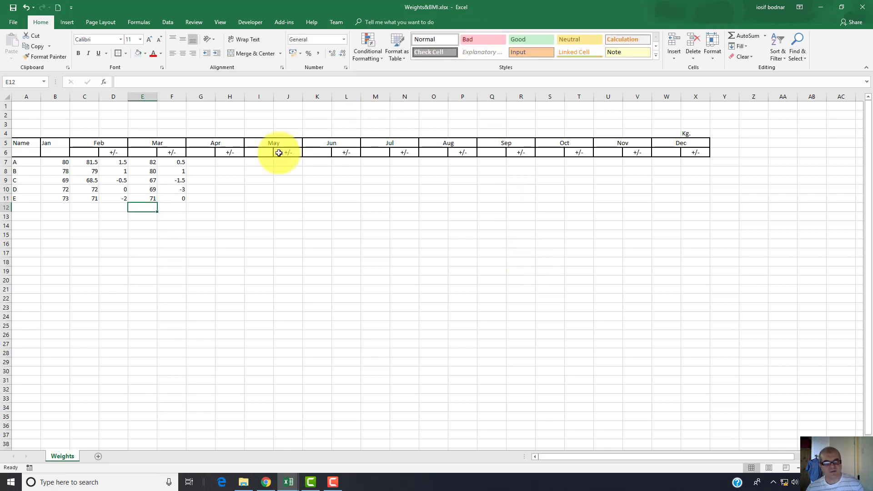
- Check the difference formulas down the March +/- column from F7 to F11 against the entered weights
left_click(143, 172)
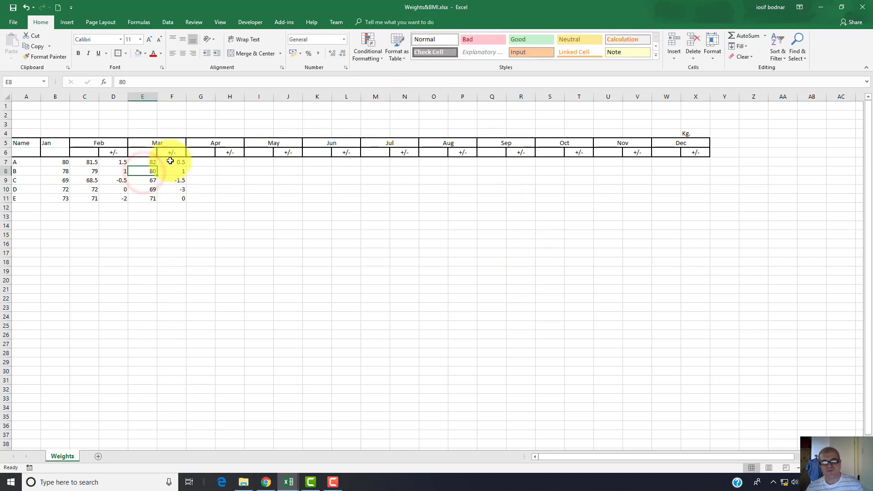
left_click(172, 163)
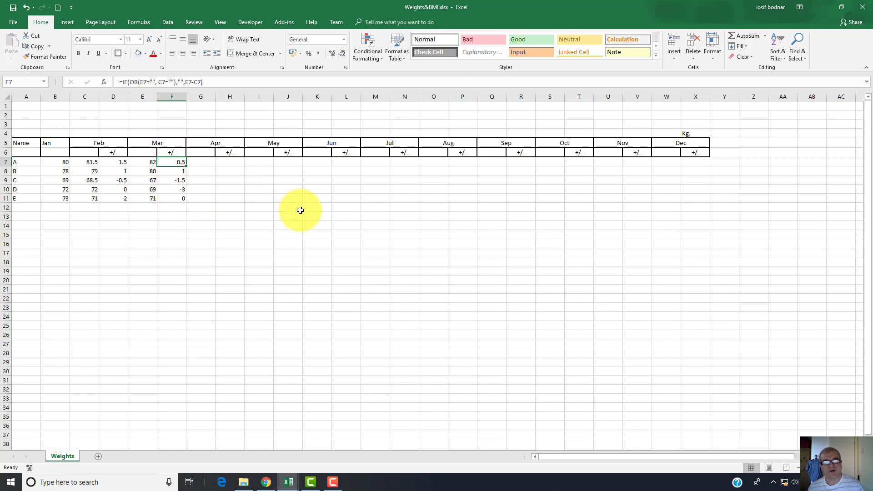
key("Down")
key("Down")
key("Down")
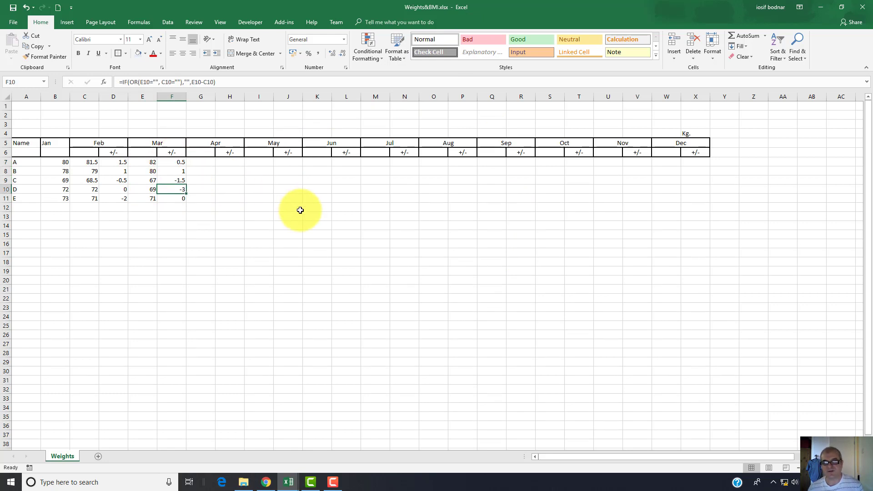
key("Down")
key("Up")
key("Up")
key("Up")
key("Up")
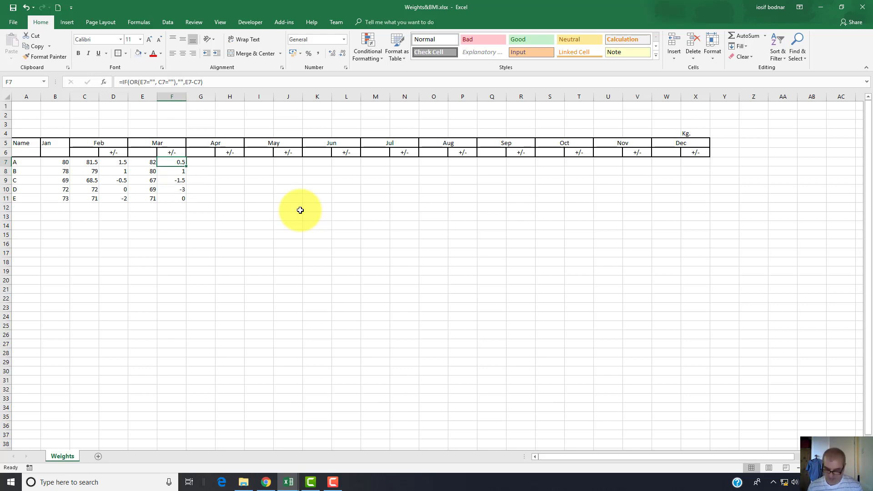
- Examine the difference formulas down the April +/- column from H7 to H11, and the April weight cell G7
key("Right")
key("Right")
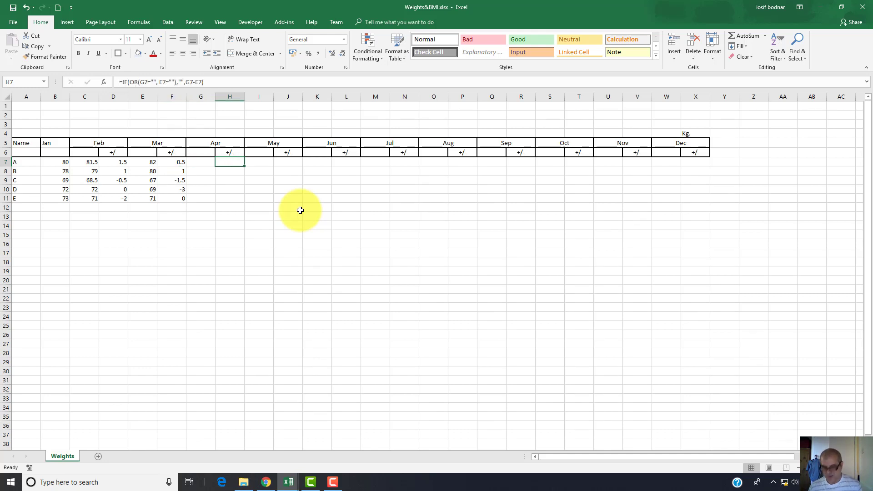
key("Down")
key("Down")
key("Down")
key("Down")
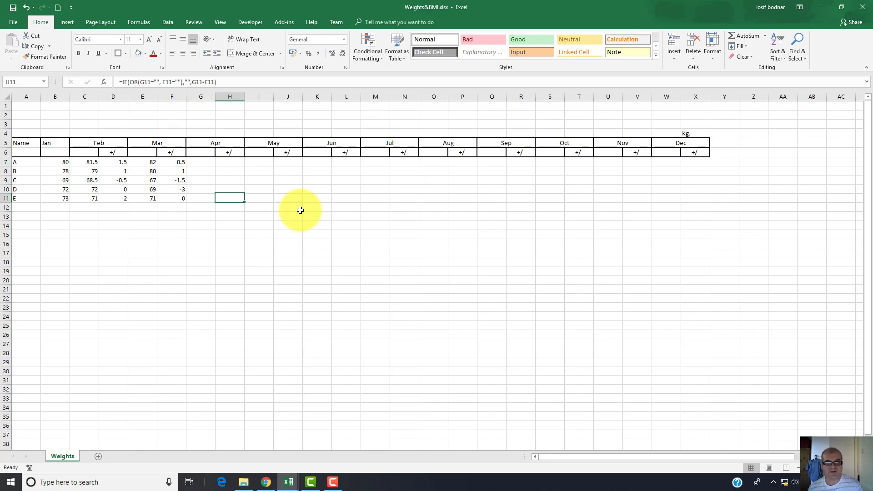
key("Up")
key("Up")
key("Up")
key("Up")
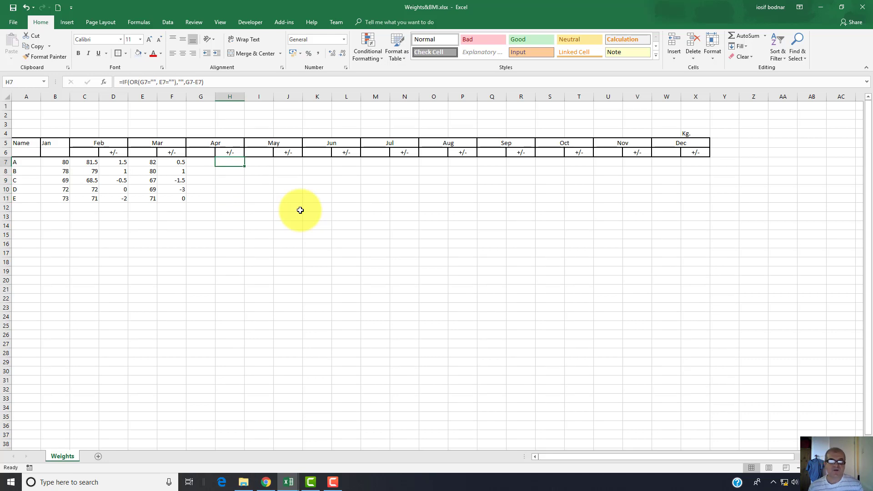
key("Left")
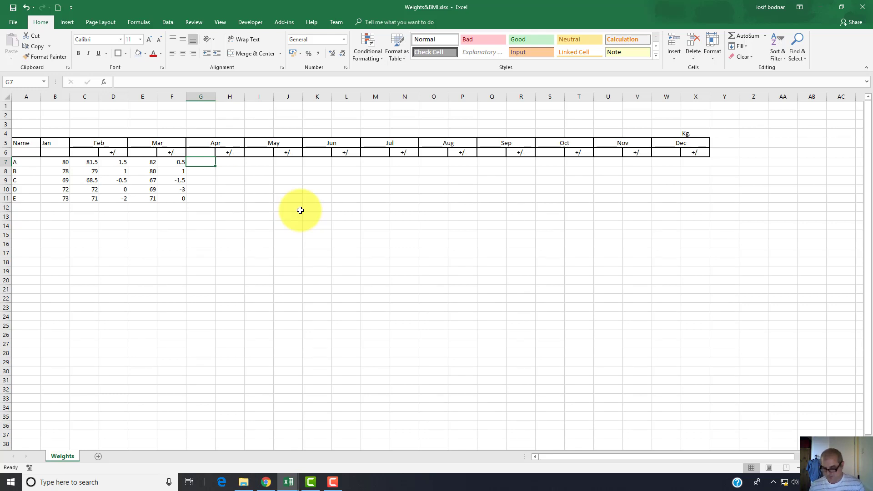
key("Right")
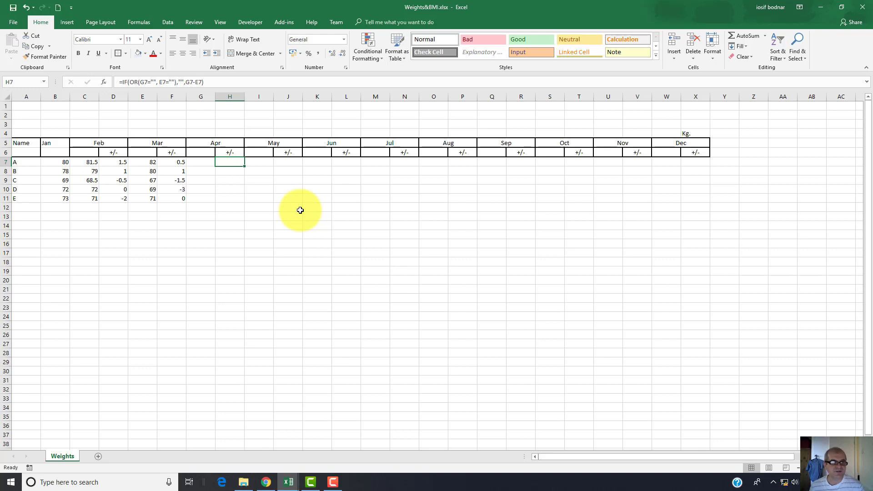
- Enter the April weights 81, 79, 66, 68 and 70 for A through E in G7 to G11
key("Left")
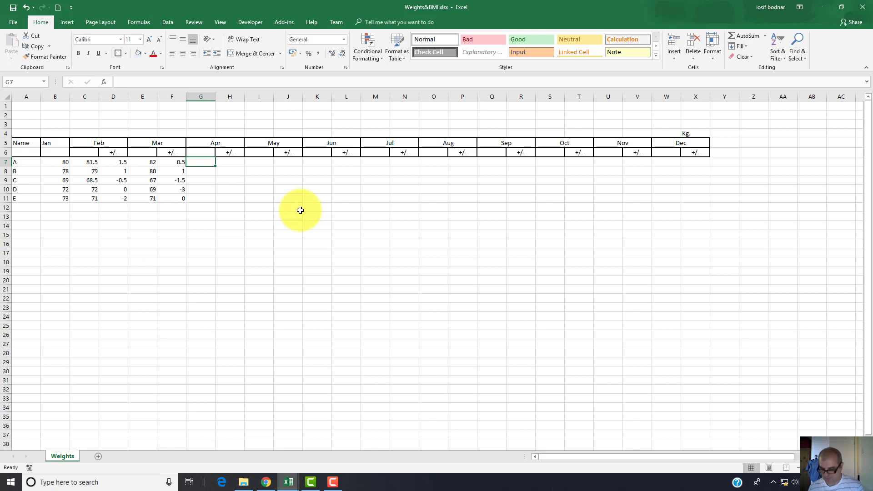
type("81")
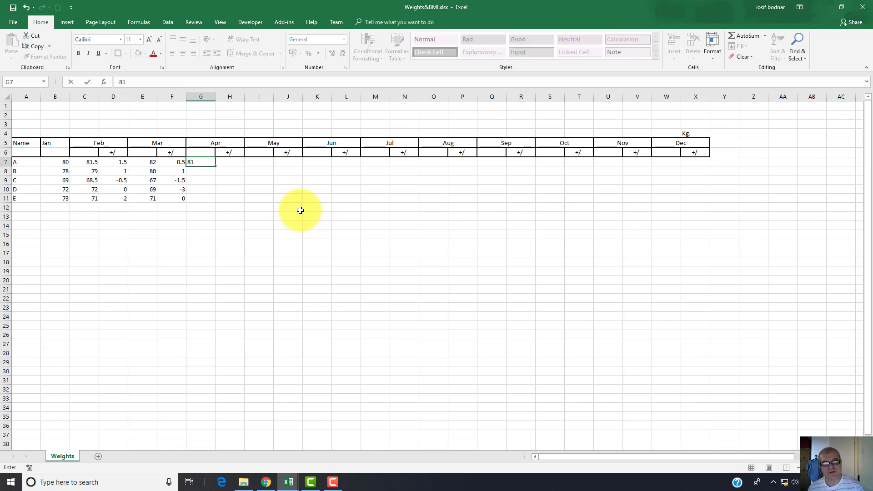
key("Return")
type("79")
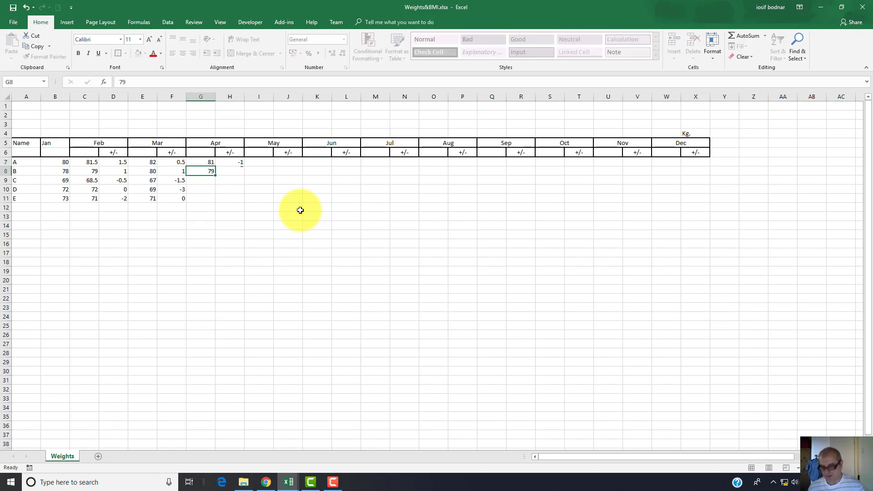
key("Return")
type("66")
key("Return")
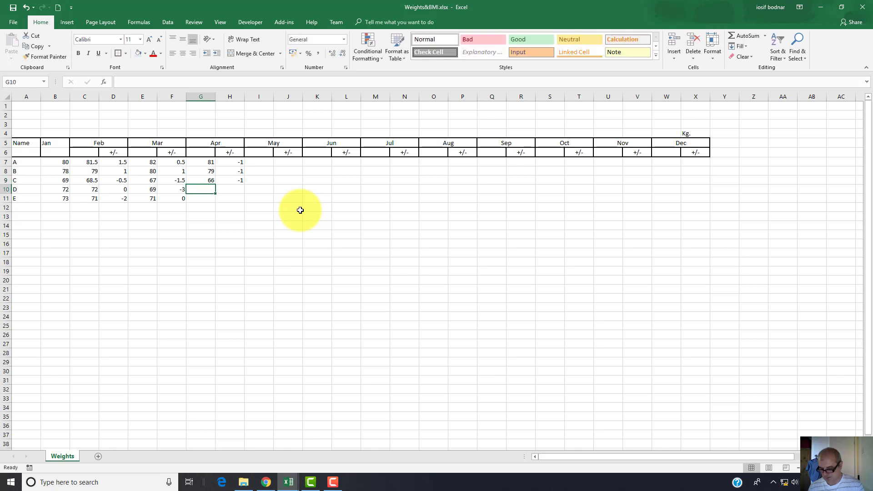
type("68")
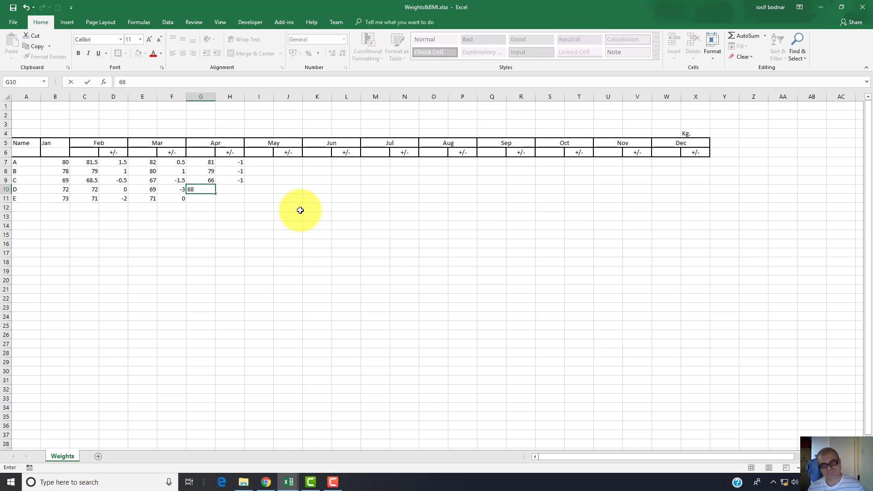
key("Return")
type("7")
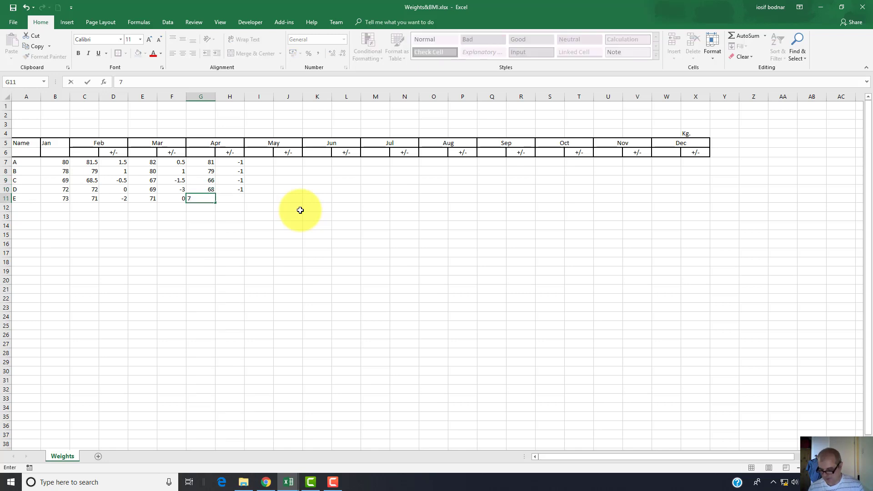
type("0")
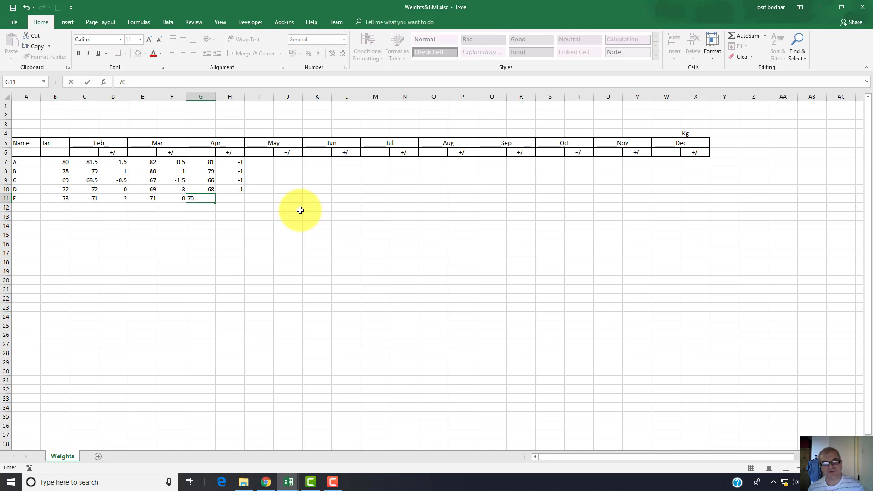
key("Tab")
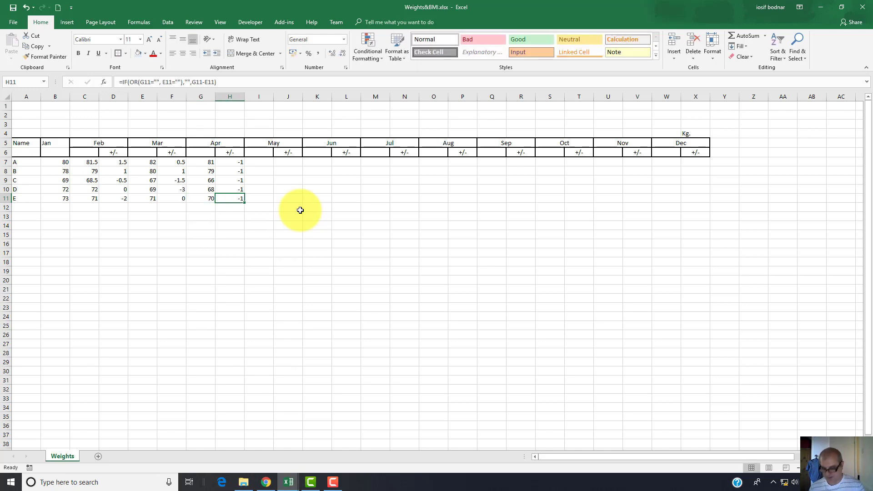
- Enter the May weights 82.5, 79, 67, 68 and 70 for A through E in I7 to I11
key("Up")
key("Up")
key("Up")
key("Up")
key("Right")
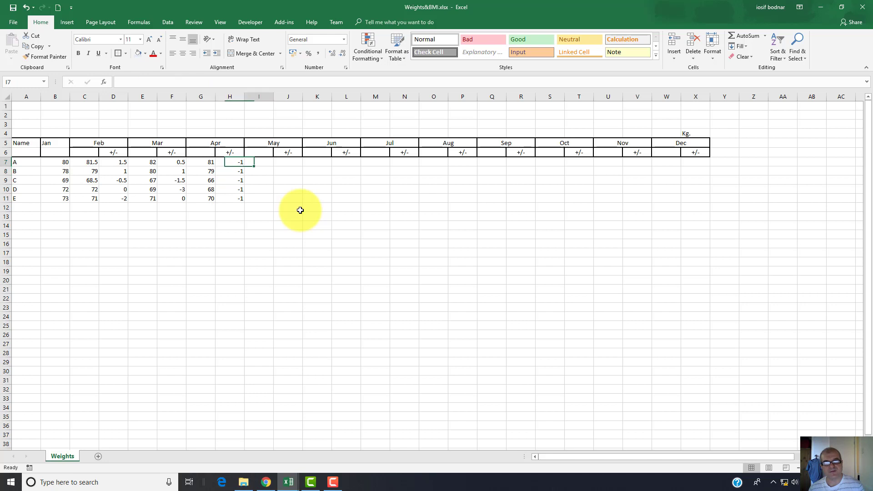
type("82.5")
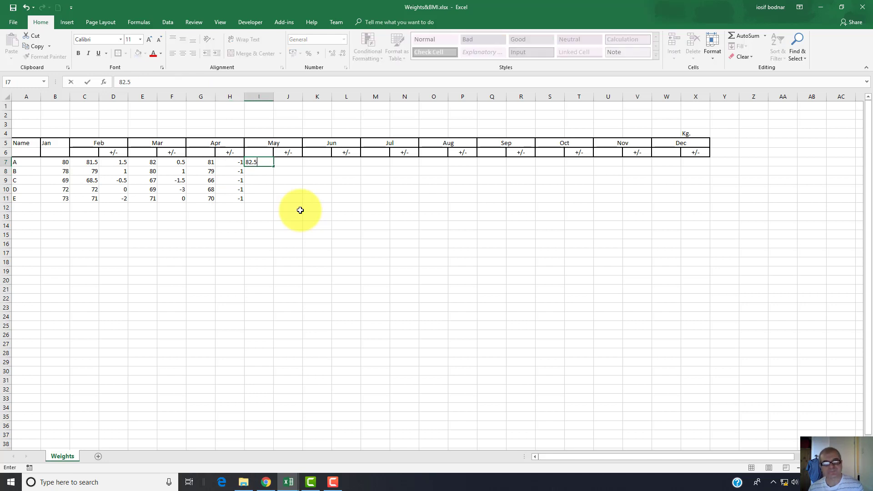
key("Return")
type("79")
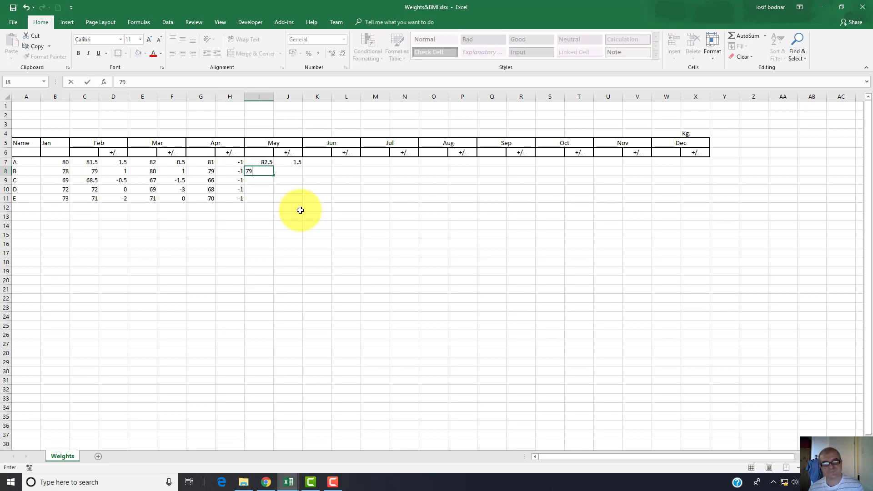
key("Return")
type("67")
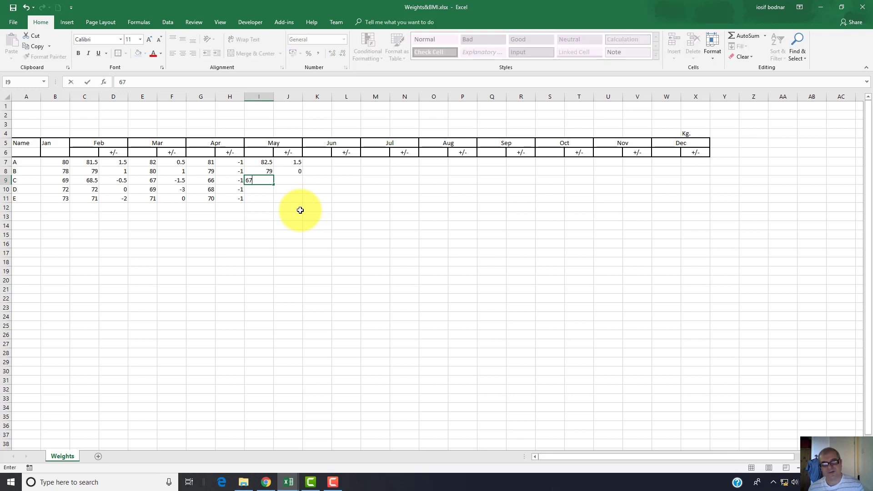
key("Return")
type("68")
key("Return")
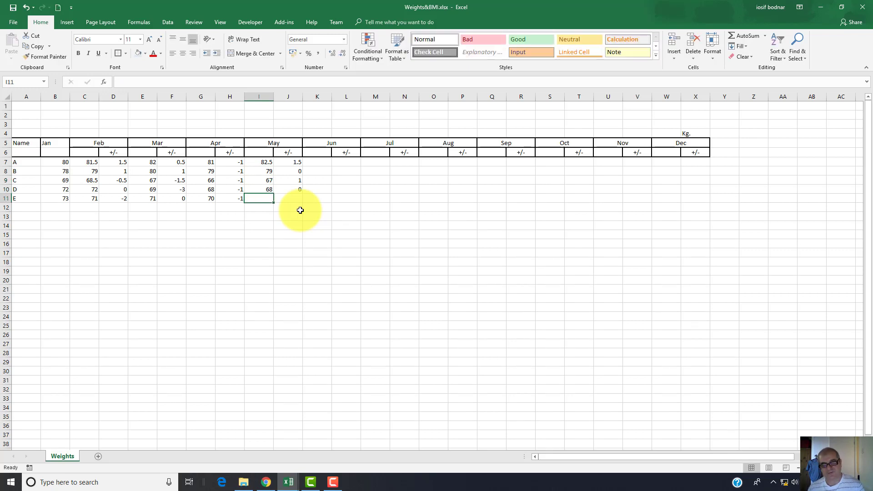
type("70")
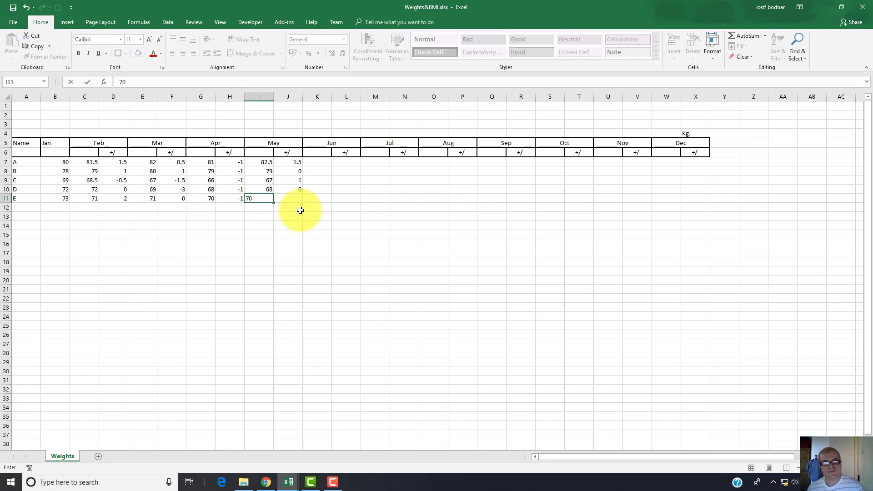
key("Right")
key("Right")
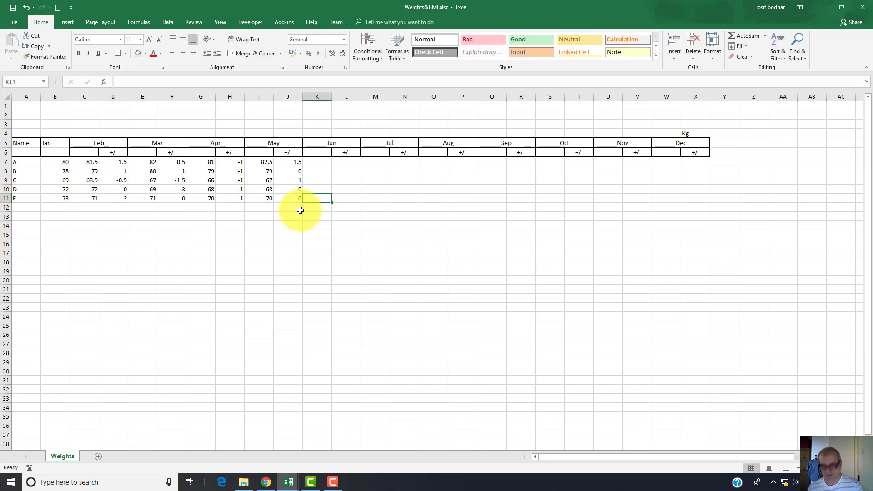
- Enter the June weights 86, 79, 67, 67 and 72 for A through E in K7 to K11
key("Up")
key("Up")
key("Up")
key("Up")
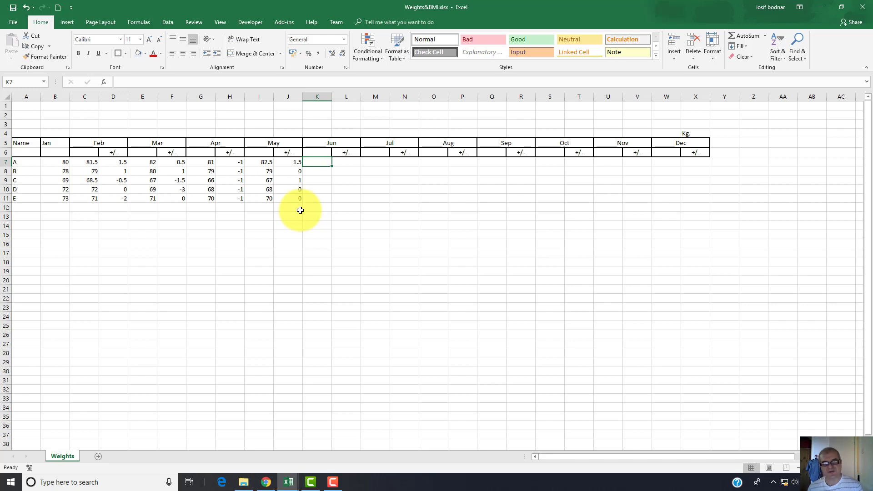
type("86")
key("Return")
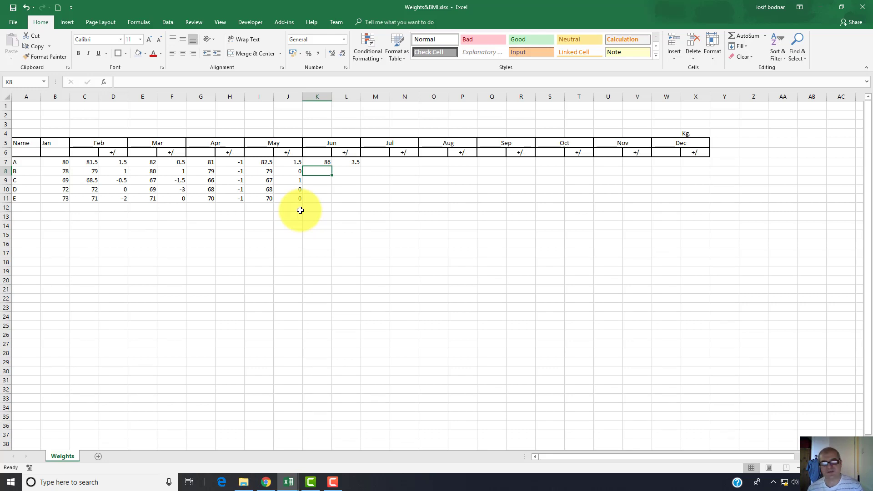
type("79")
key("Return")
type("67")
key("Return")
type("67")
key("Return")
type("72")
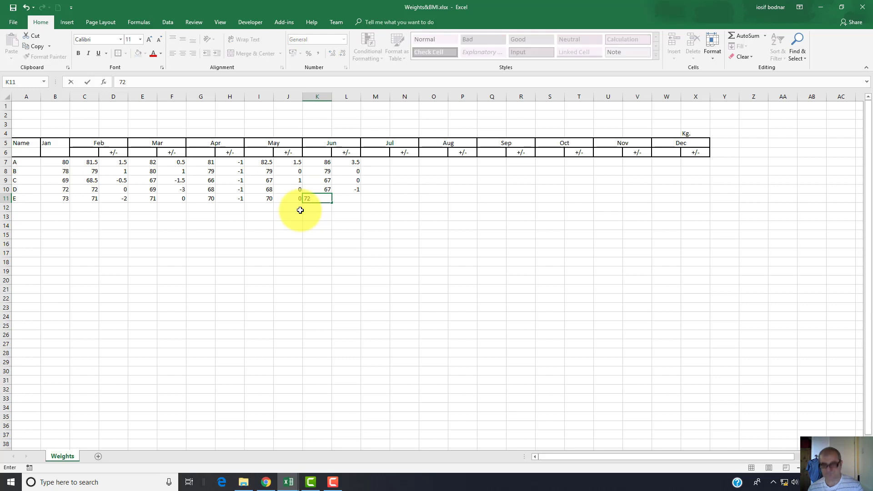
type("2")
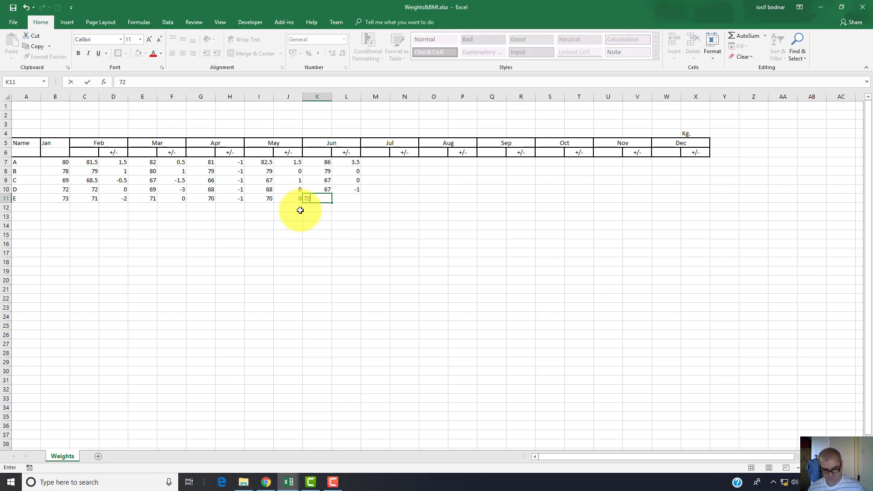
key("Return")
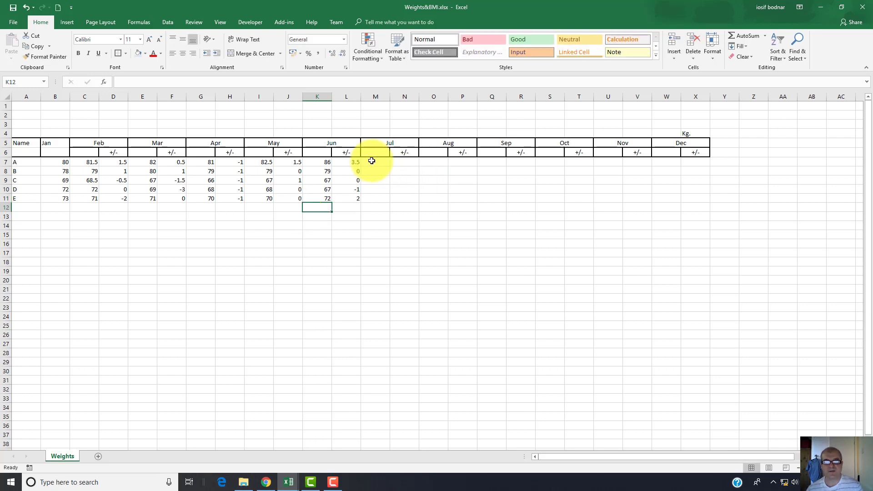
- Enter the July weights 76, 79, 67, 67 and 72 for A through E in M7 to M11
left_click(377, 162)
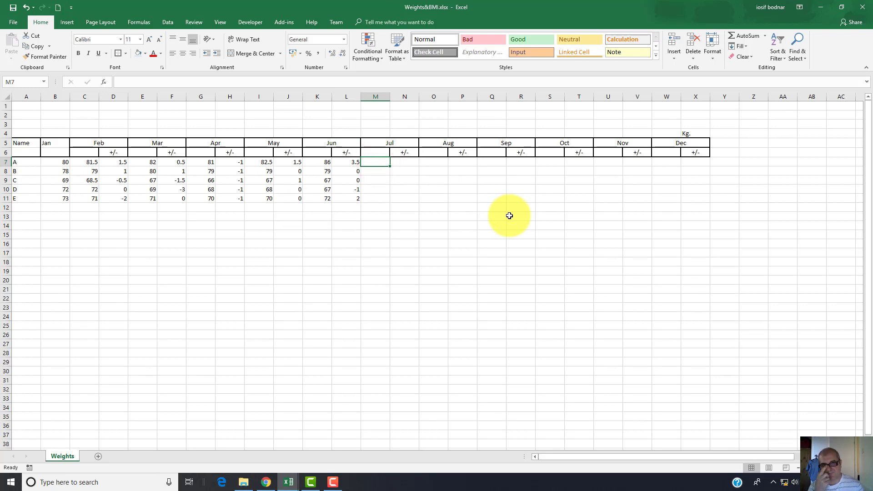
type("76")
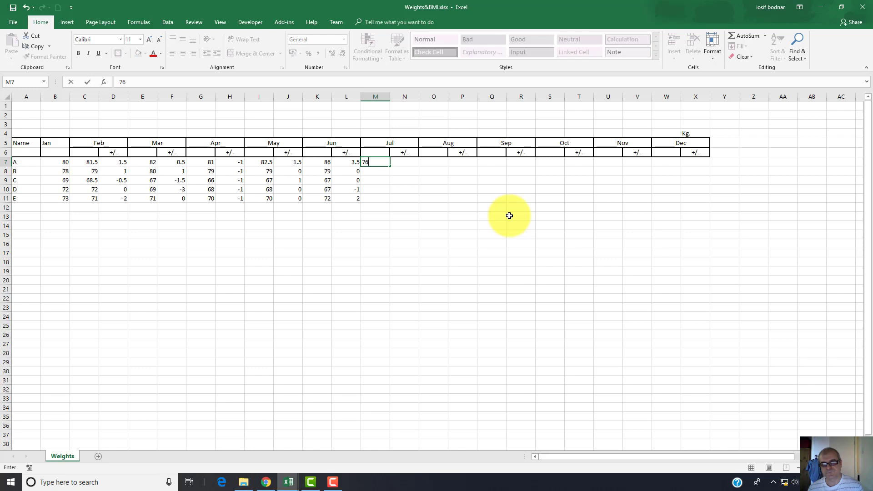
key("Return")
type("79")
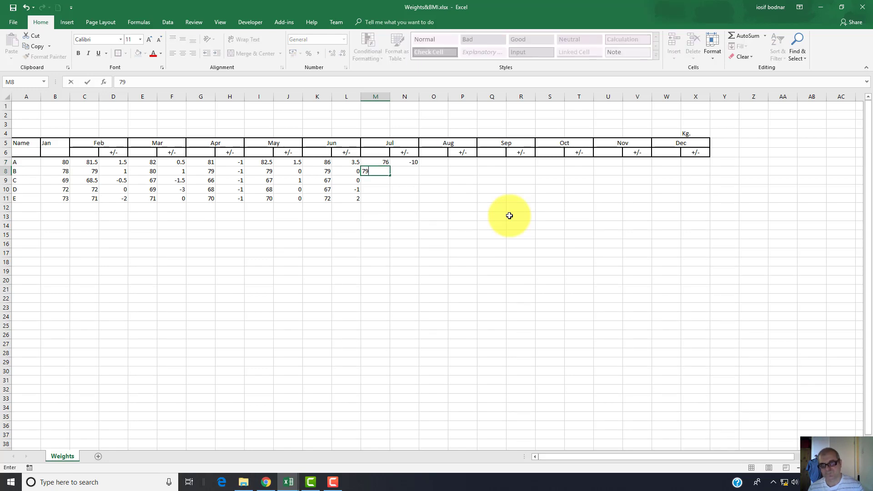
key("Return")
type("67")
key("Return")
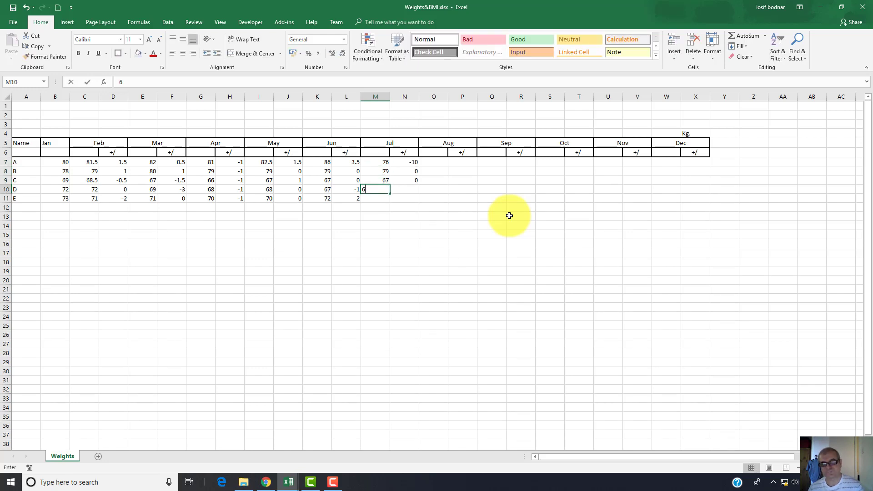
type("67")
key("Return")
type("72")
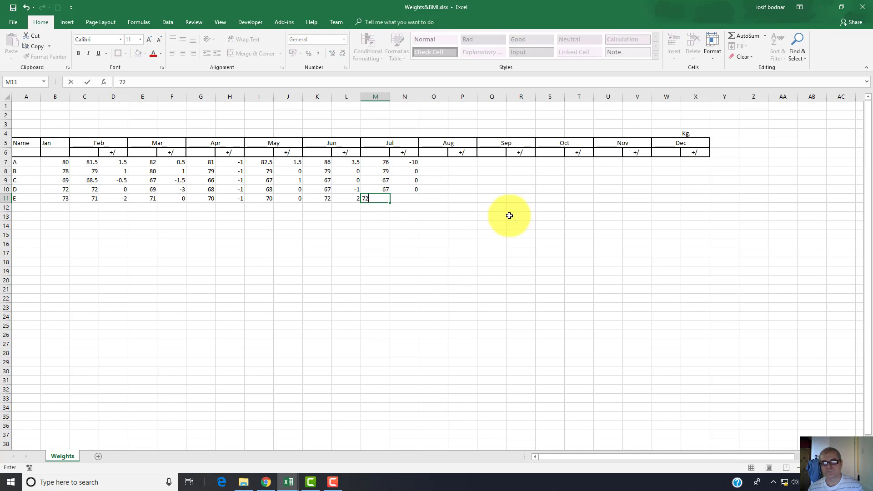
left_click(437, 162)
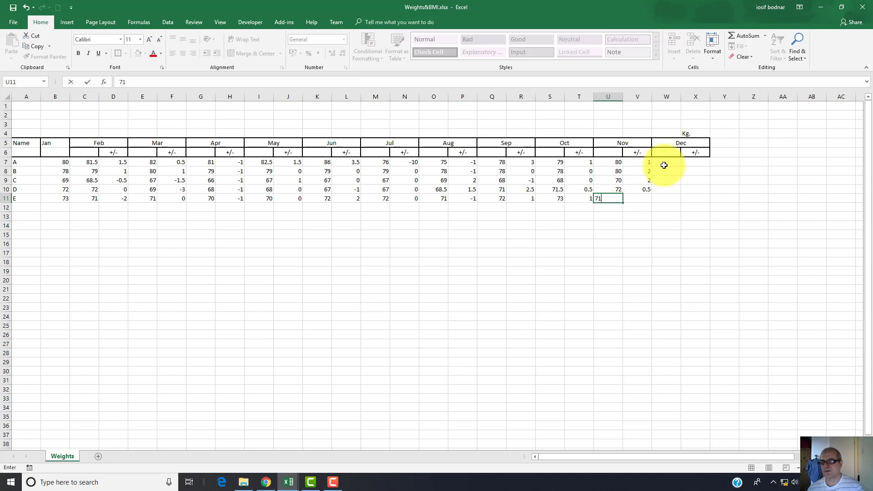
- Enter the December weights 81, 81, 71, 73 and 72 for A through E in W7 to W11
left_click(665, 164)
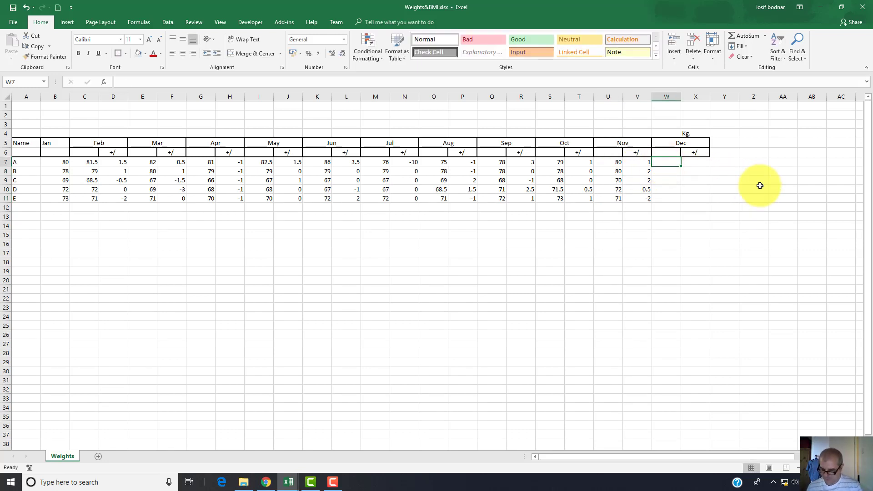
type("81")
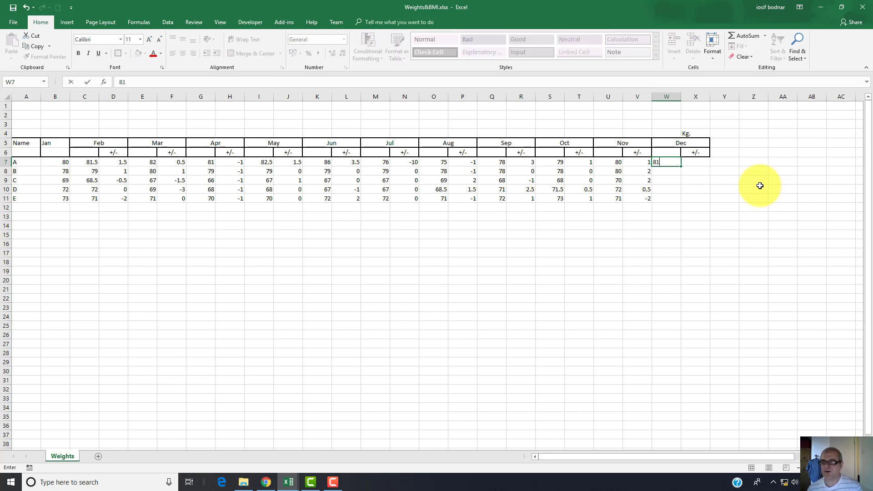
key("Return")
type("81")
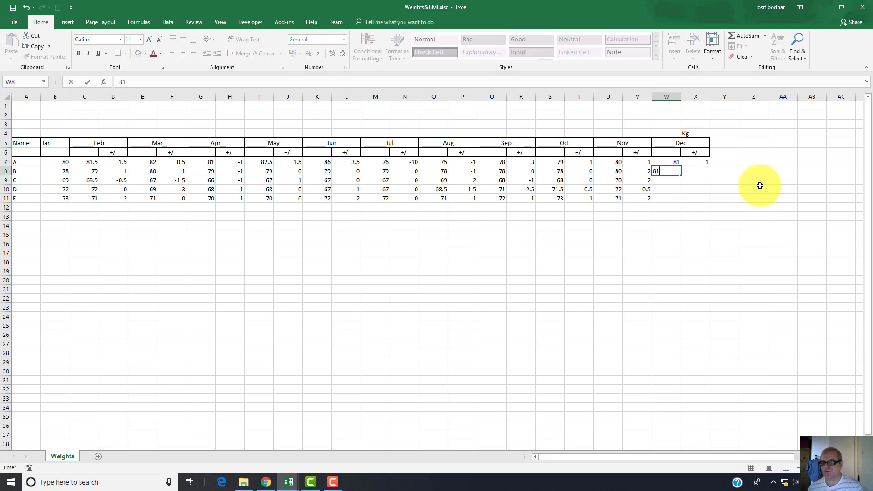
key("Return")
type("71")
key("Return")
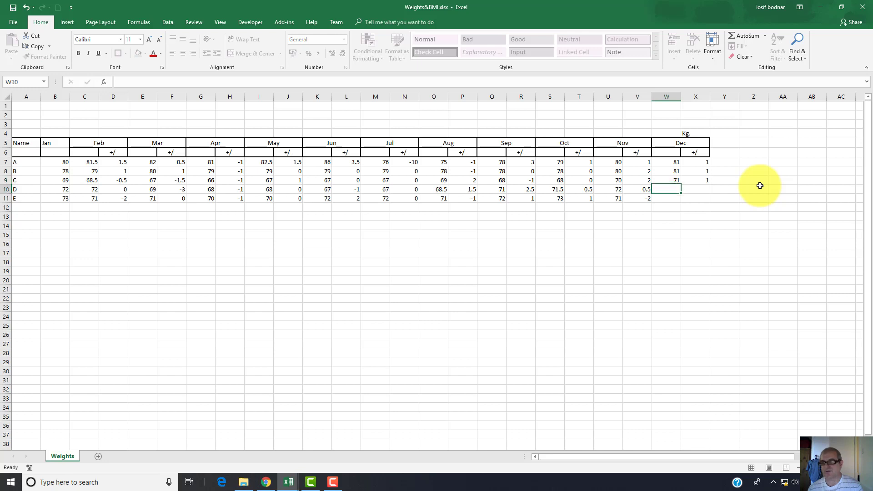
type("7")
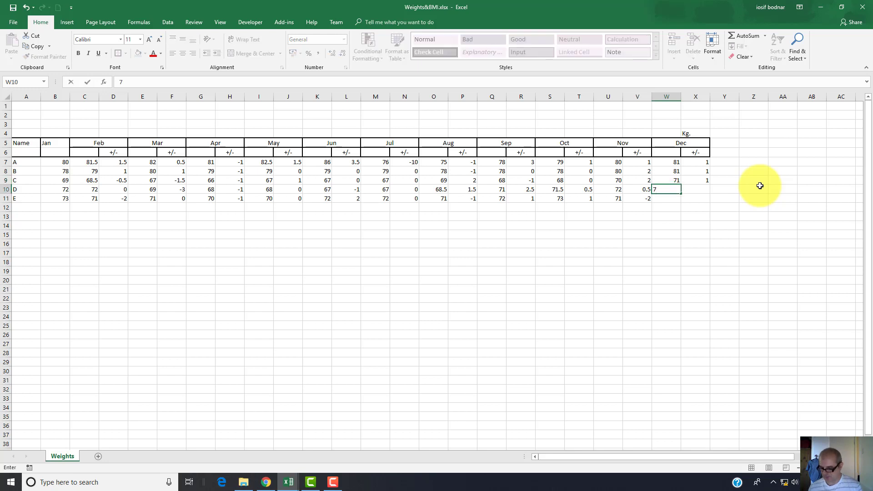
type("3")
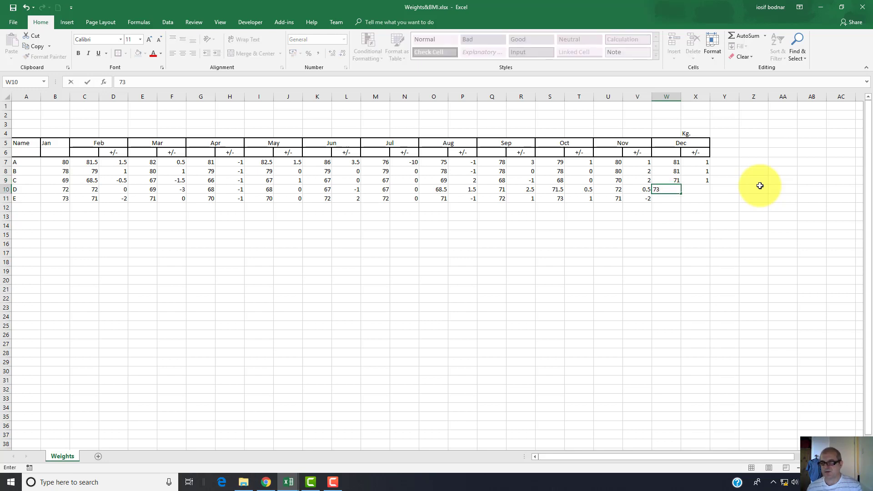
key("Return")
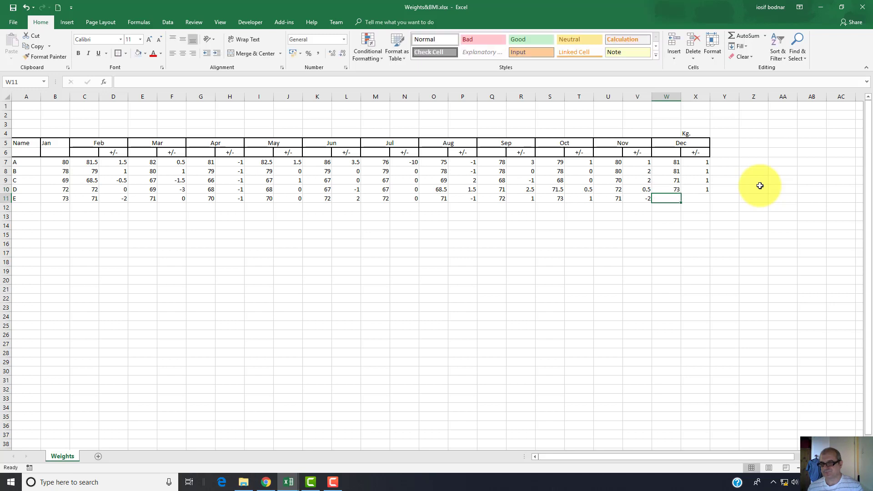
type("72")
key("Return")
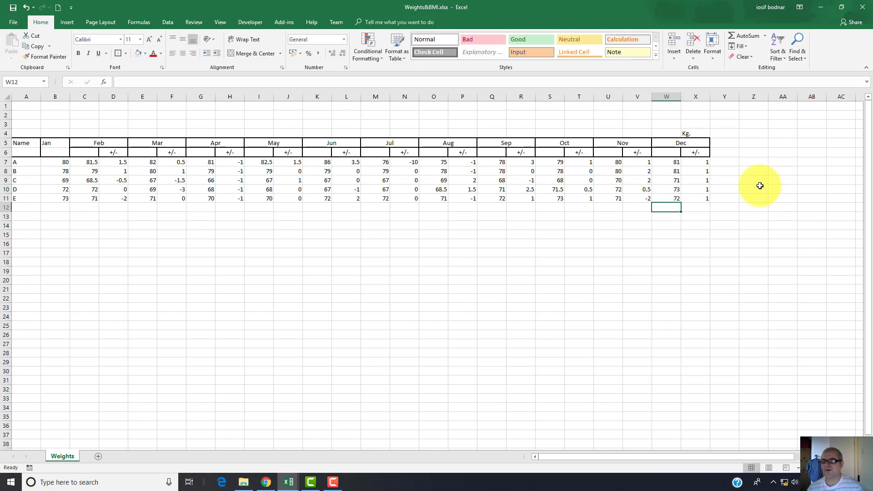
left_click(22, 164)
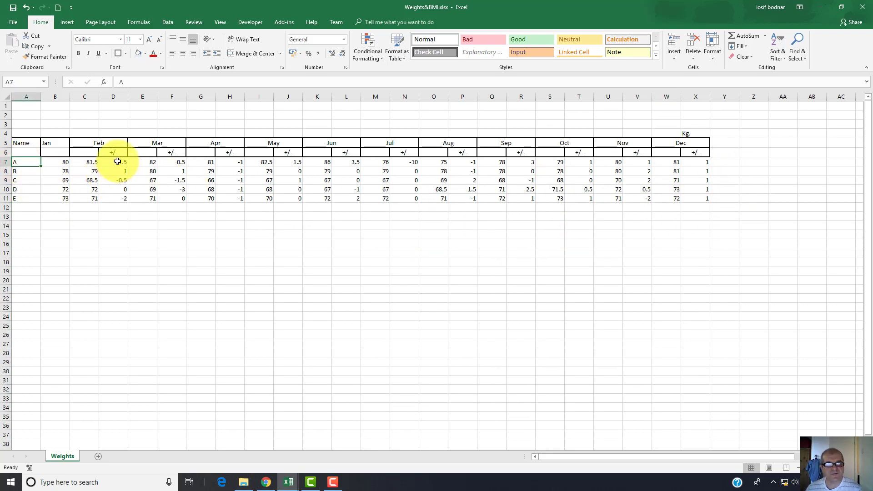
left_click(117, 162)
left_click(119, 171)
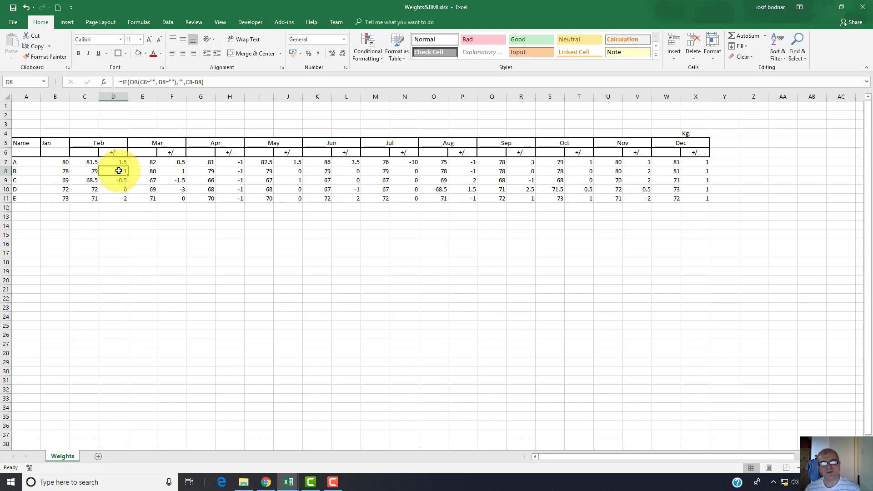
- Apply all borders and thick outside borders to the data range A7:X11
left_click_drag(20, 162, 709, 196)
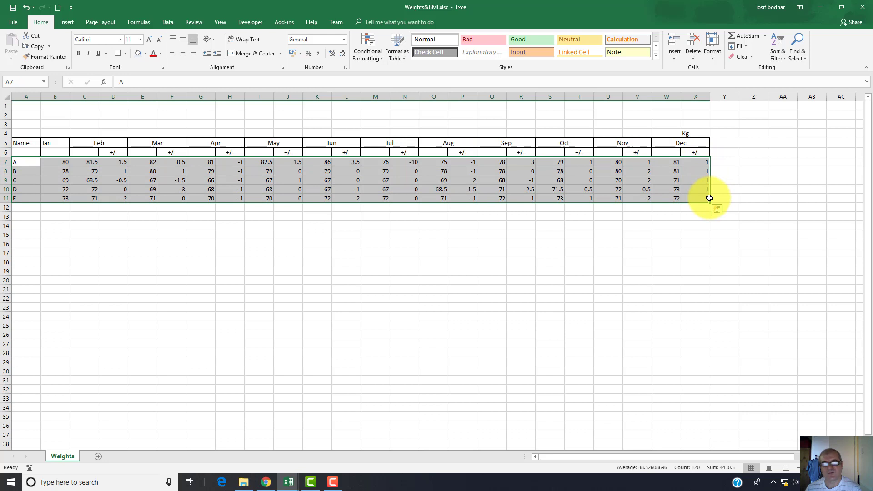
left_click(125, 54)
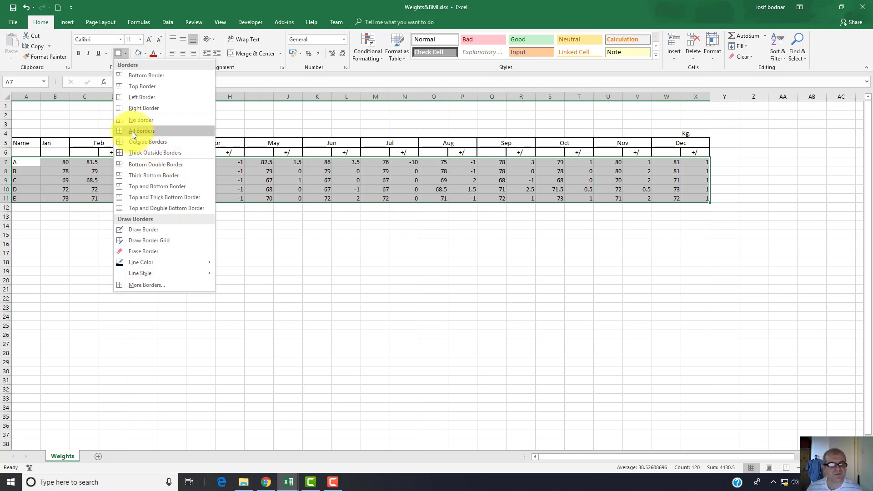
left_click(149, 130)
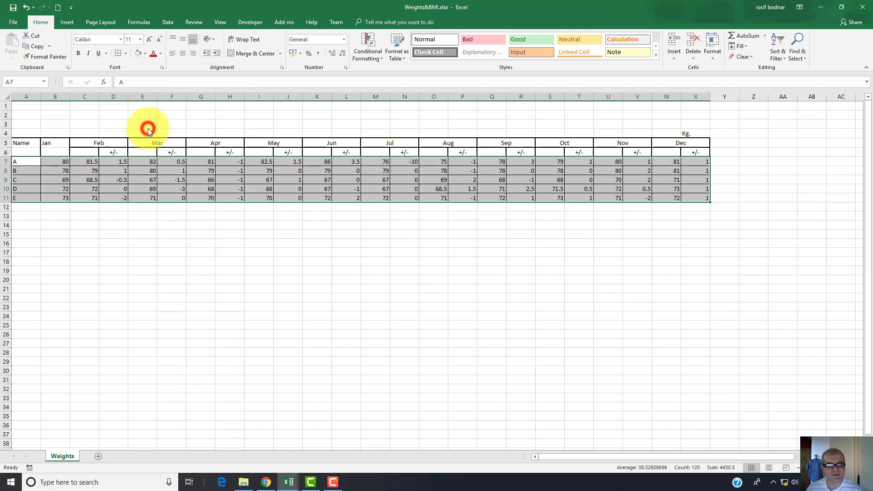
left_click(124, 53)
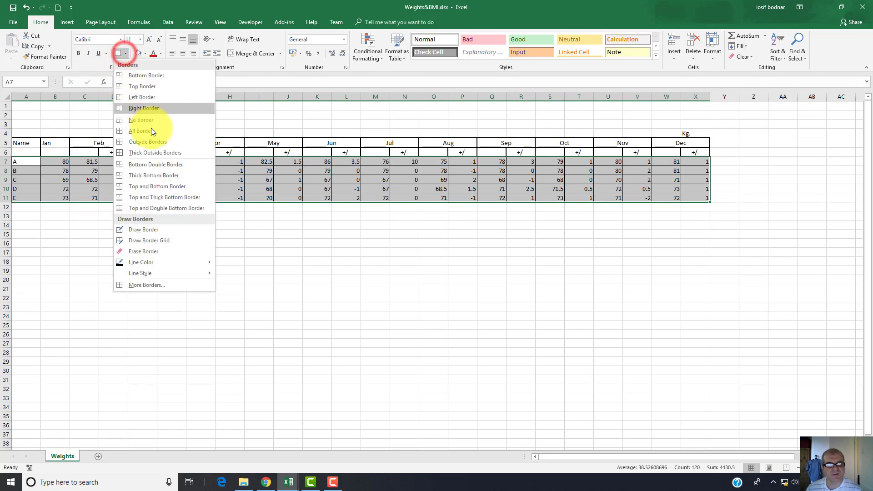
left_click(148, 153)
left_click(231, 235)
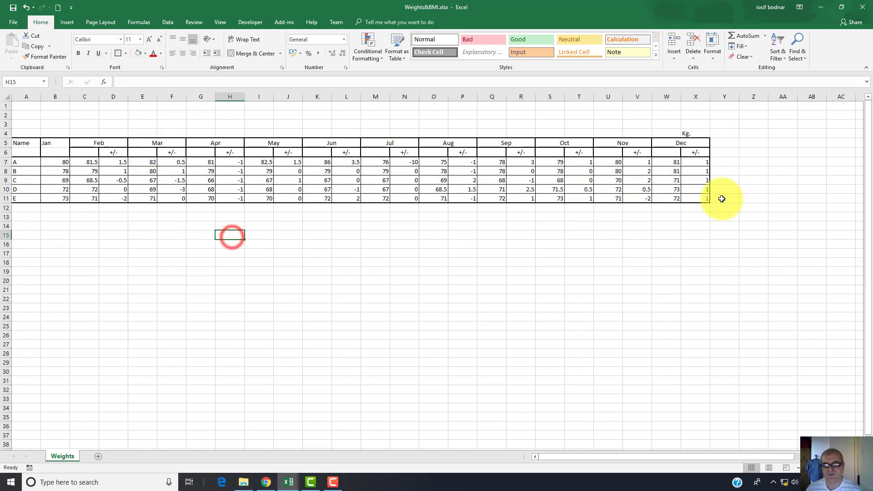
- Enter the title "Weight Differences" in A2 and merge and center it across A2:X2
left_click(31, 116)
type("We")
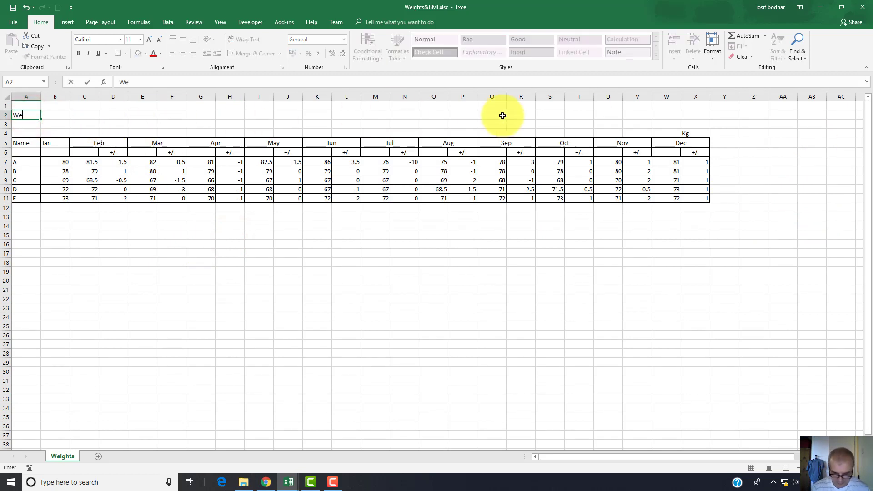
type("igh")
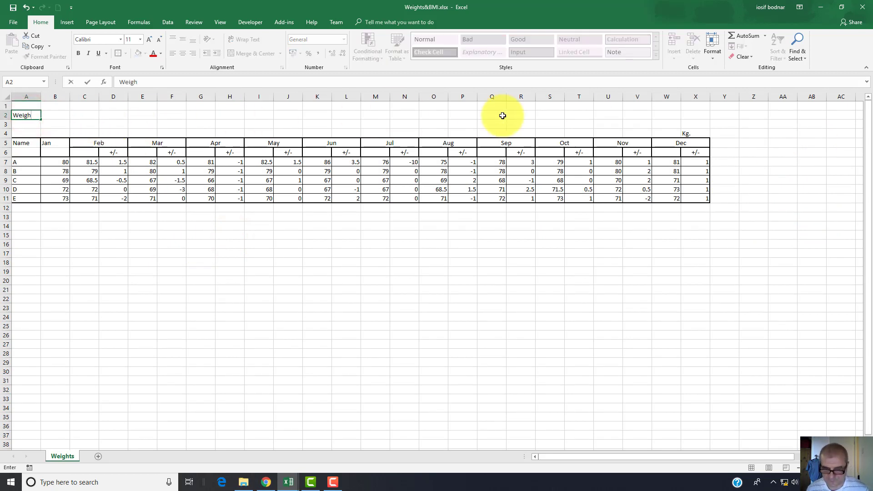
type("t ")
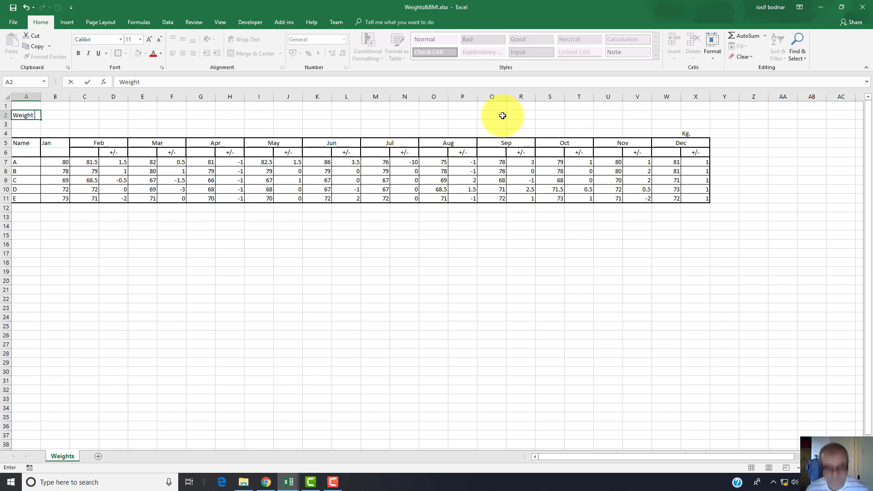
type("D")
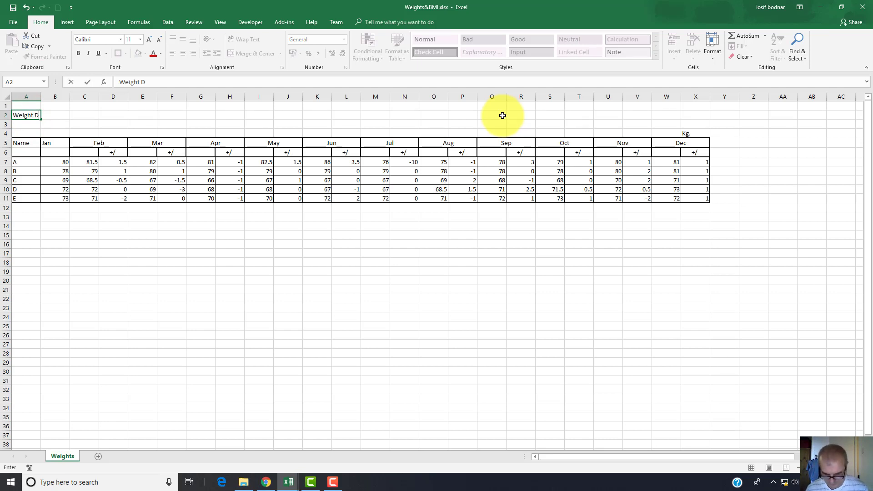
type("iffer")
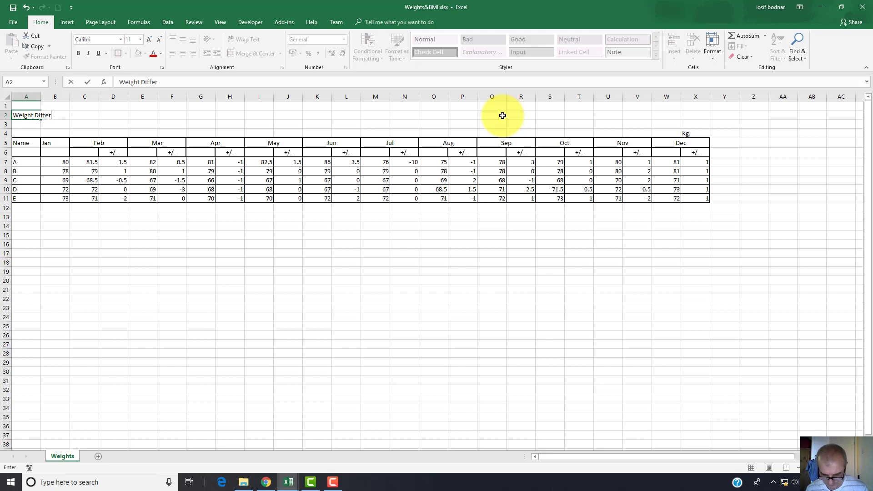
type("enc")
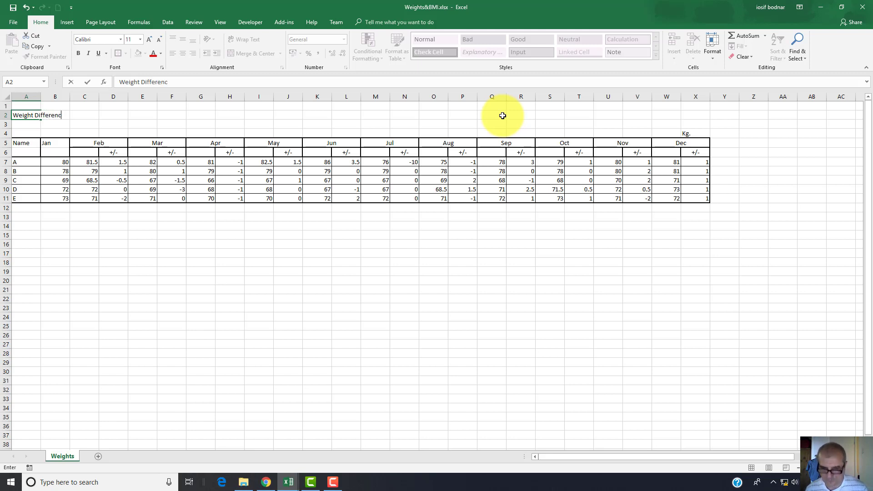
type("es")
key("Return")
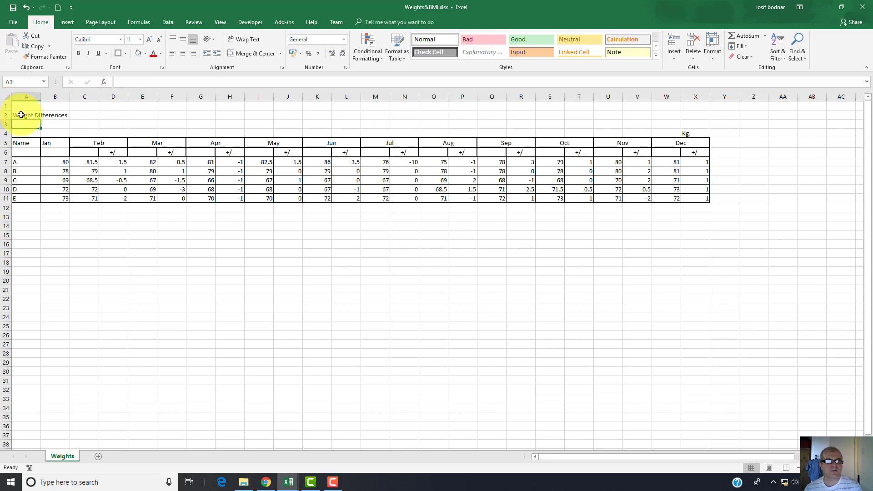
left_click_drag(21, 115, 708, 116)
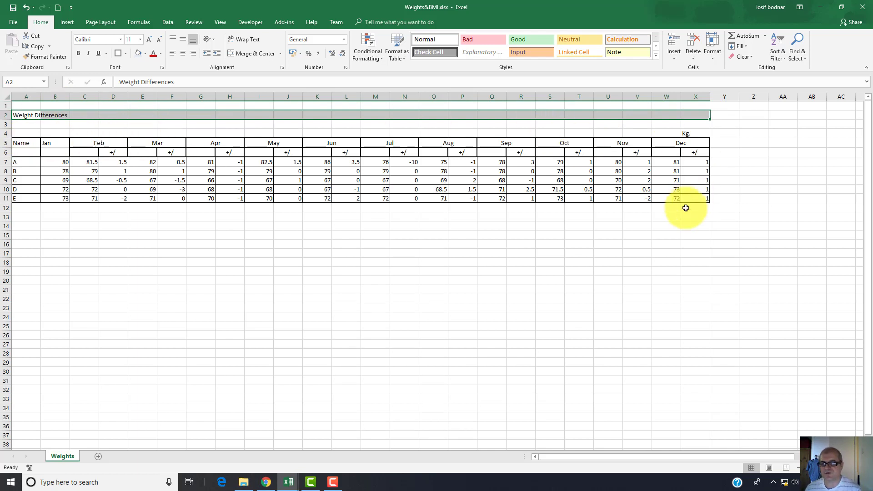
left_click(252, 55)
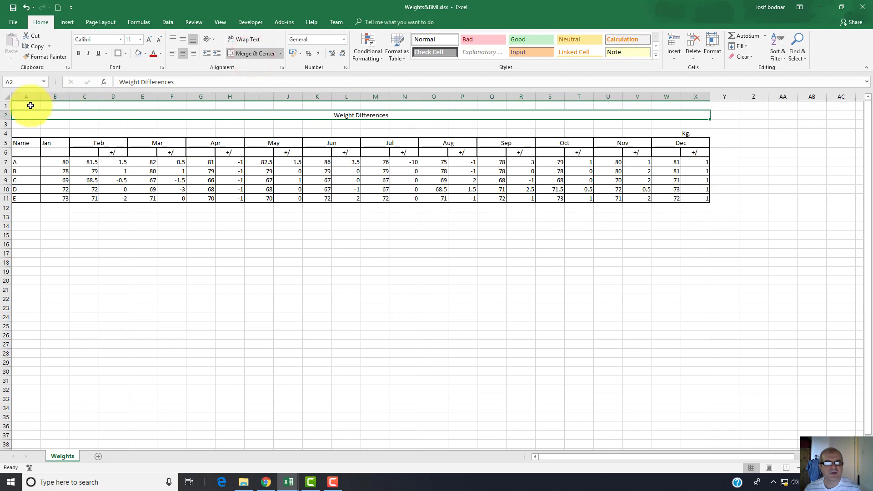
- Fill the title block A1:X4 with light orange and the header rows A5:X6 with light blue
mouse_move(29, 104)
left_mouse_down()
mouse_move(598, 119)
mouse_move(685, 133)
left_mouse_up()
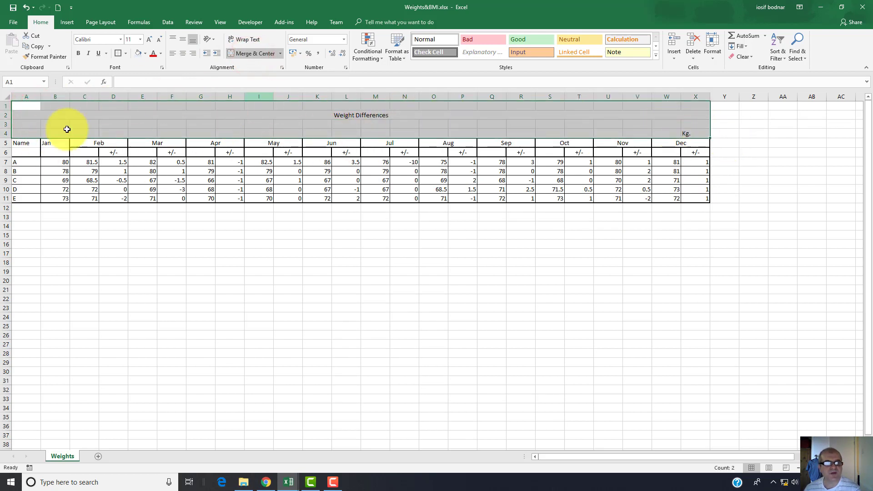
left_click(145, 53)
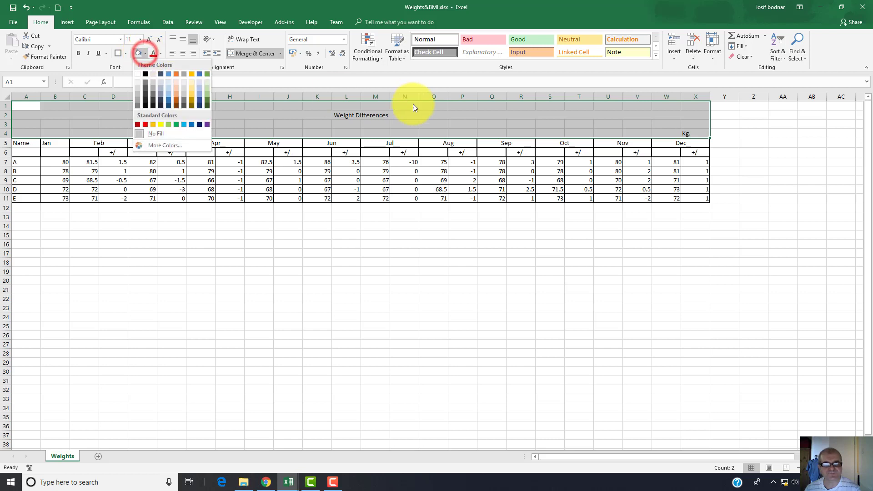
left_click(176, 83)
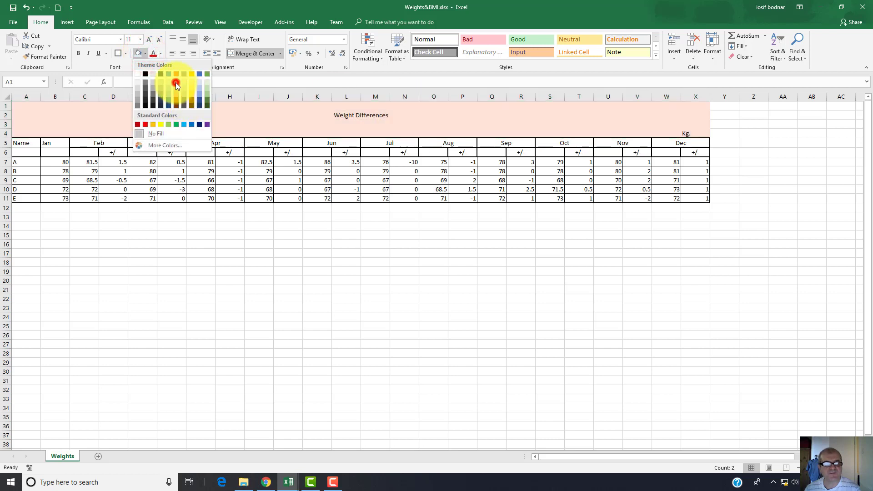
left_click(353, 160)
left_click_drag(22, 143, 696, 150)
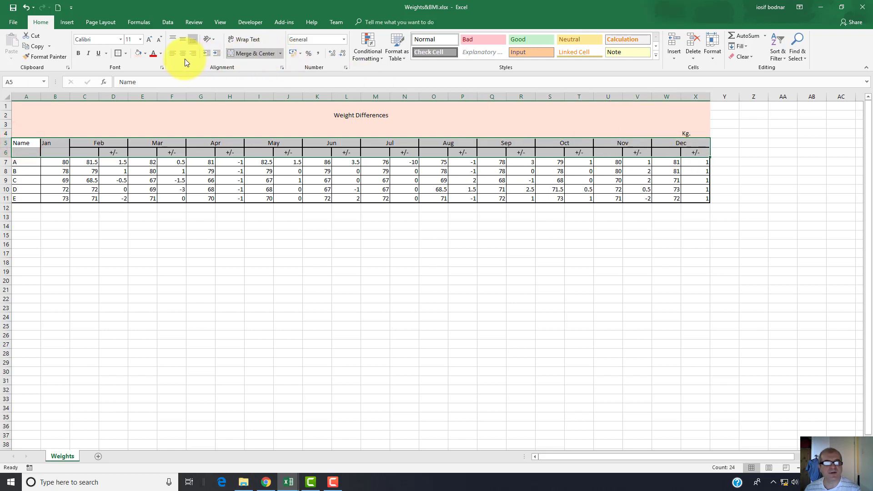
left_click(145, 54)
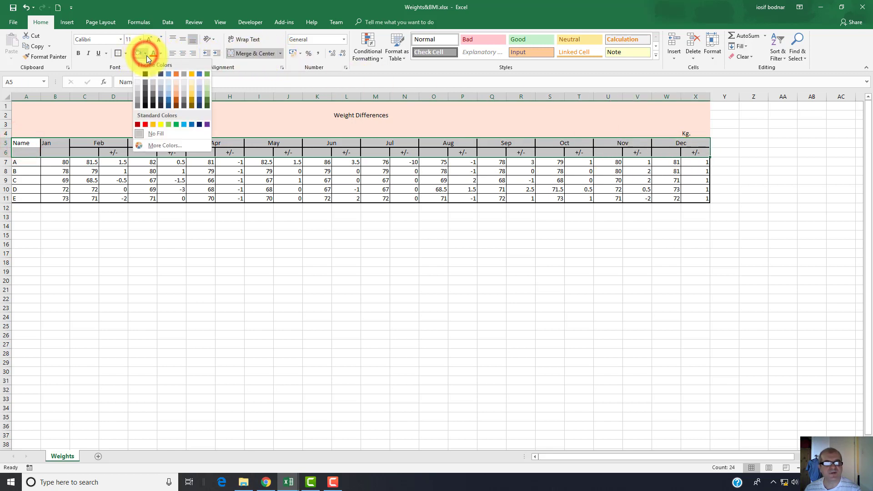
left_click(169, 83)
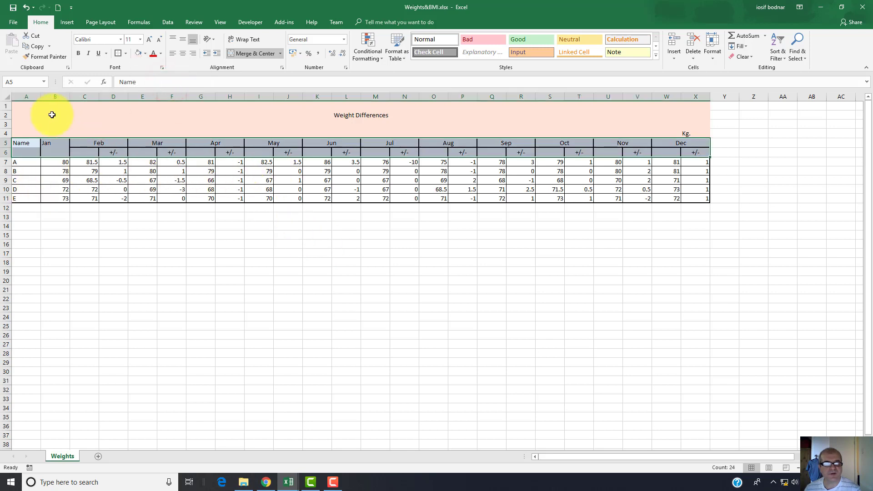
- Apply thick outside borders around the title block A1:X4
mouse_move(29, 106)
left_mouse_down()
mouse_move(593, 127)
mouse_move(607, 134)
left_mouse_up()
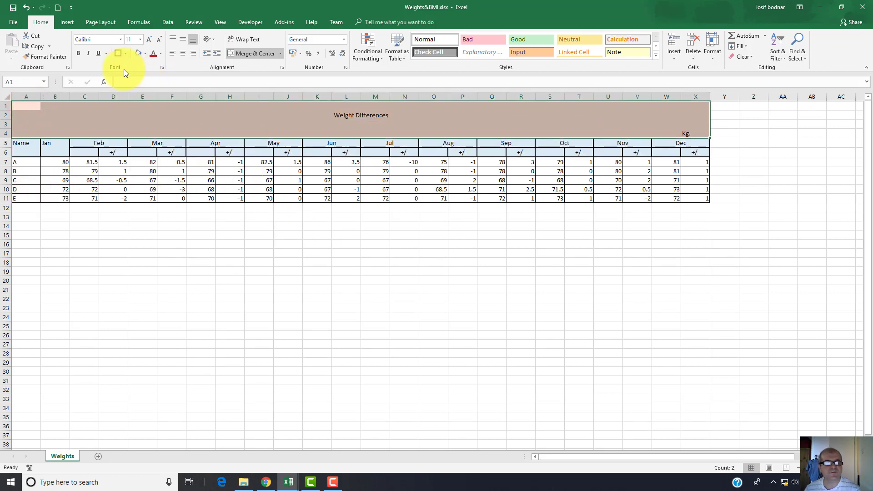
left_click(118, 54)
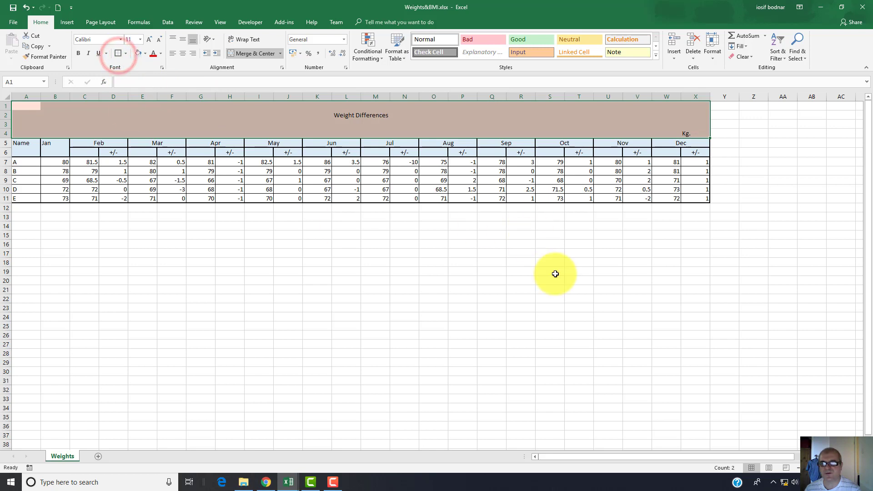
left_click(550, 272)
- Fill row A (A7:X7) with light gray and row B (A8:X8) with light green
left_click_drag(20, 162, 692, 163)
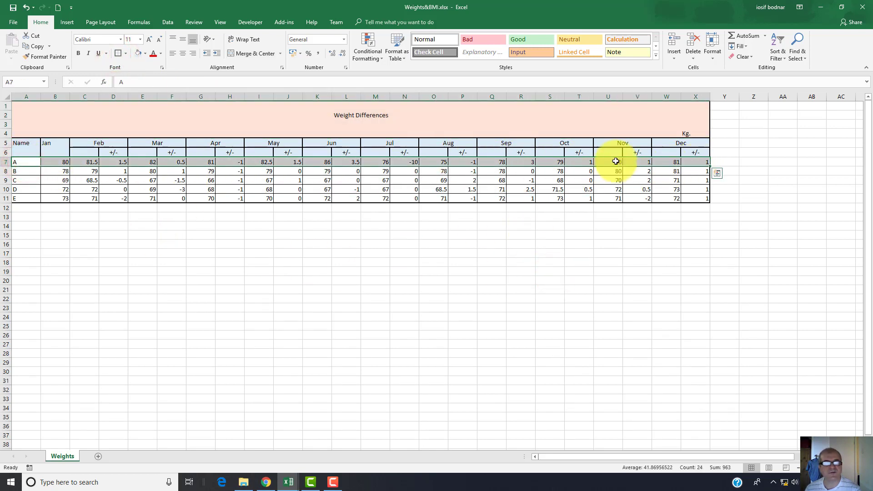
left_click(145, 54)
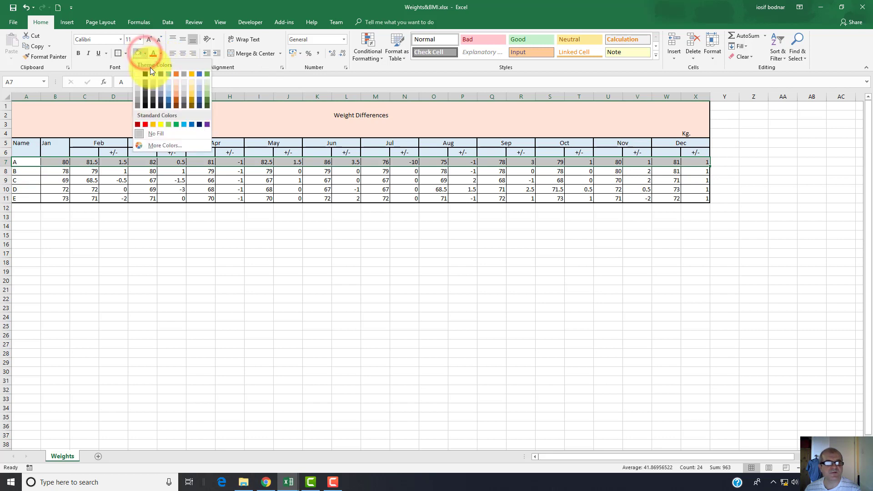
left_click(154, 75)
left_click_drag(25, 171, 696, 171)
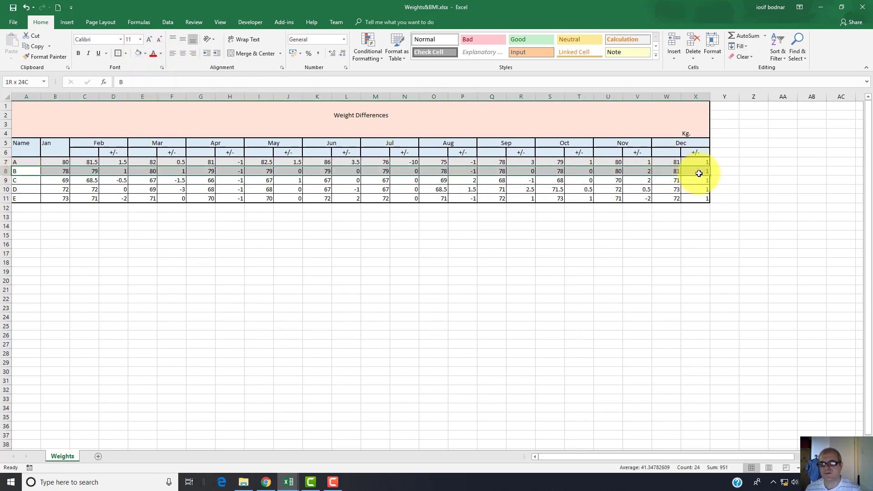
left_click(145, 54)
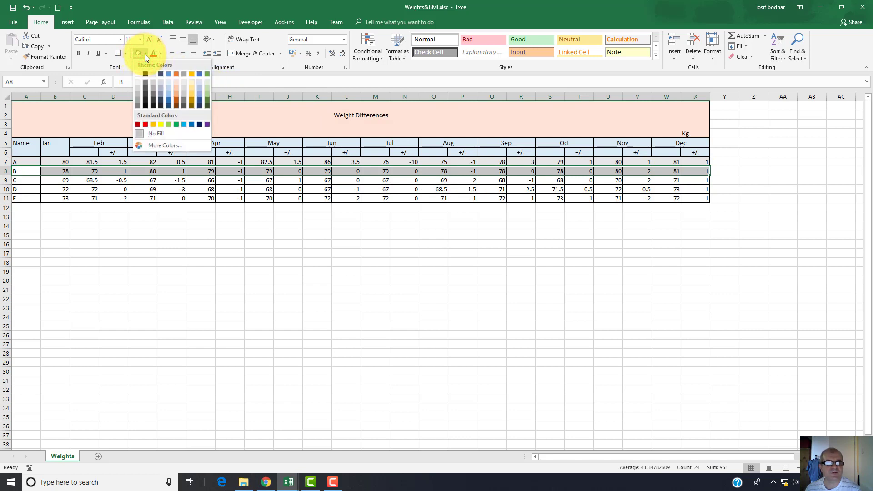
left_click(206, 80)
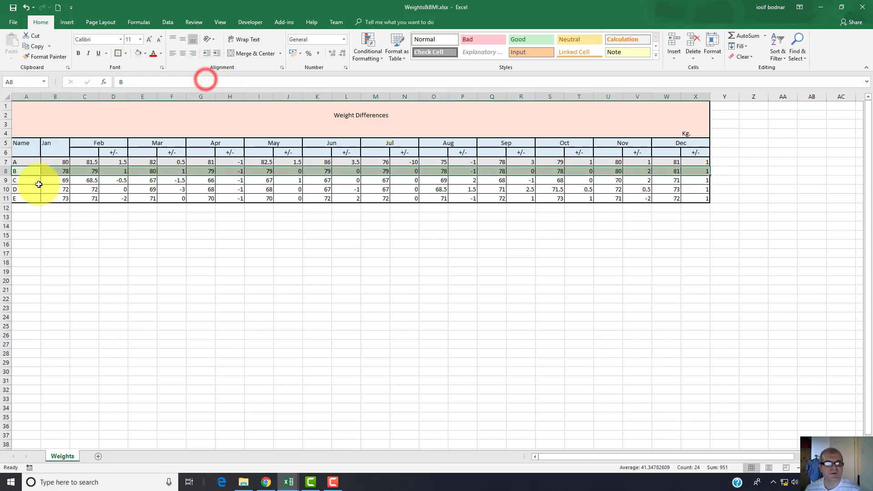
- Fill row C (A9:X9) with light gray and row D (A10:X10) with light green
left_click_drag(21, 180, 693, 182)
left_click(144, 54)
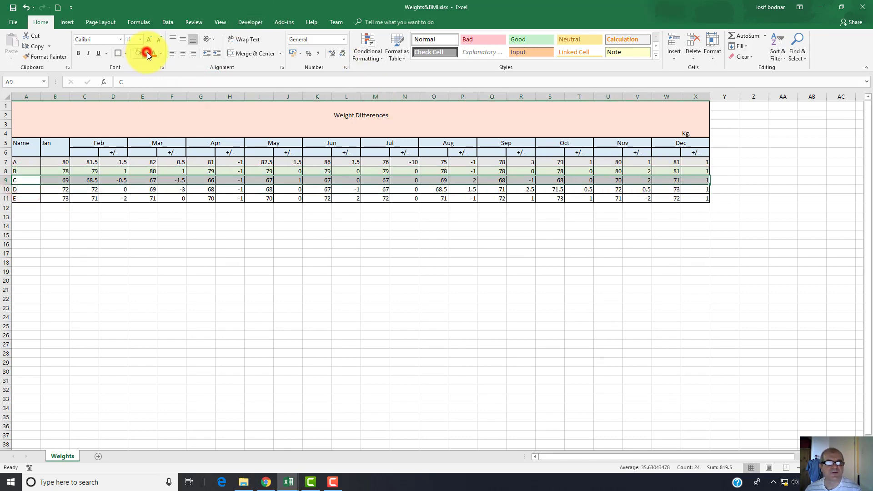
left_click(150, 75)
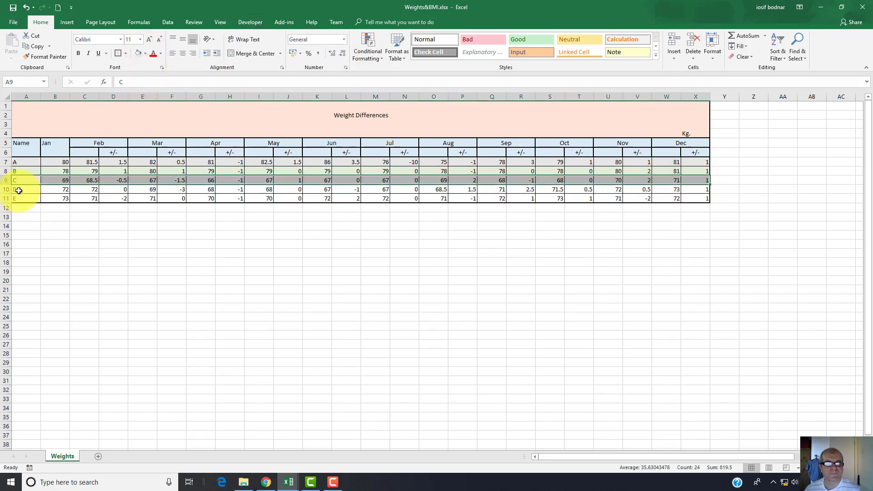
left_click_drag(19, 189, 697, 189)
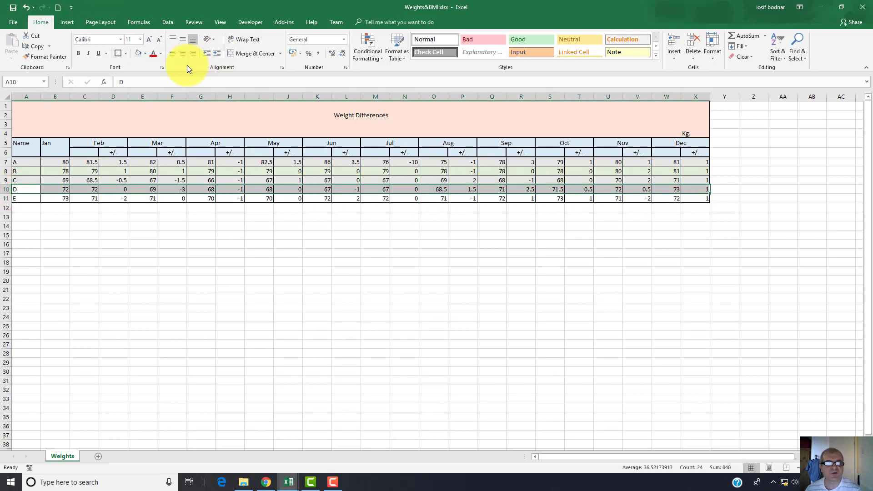
left_click(143, 54)
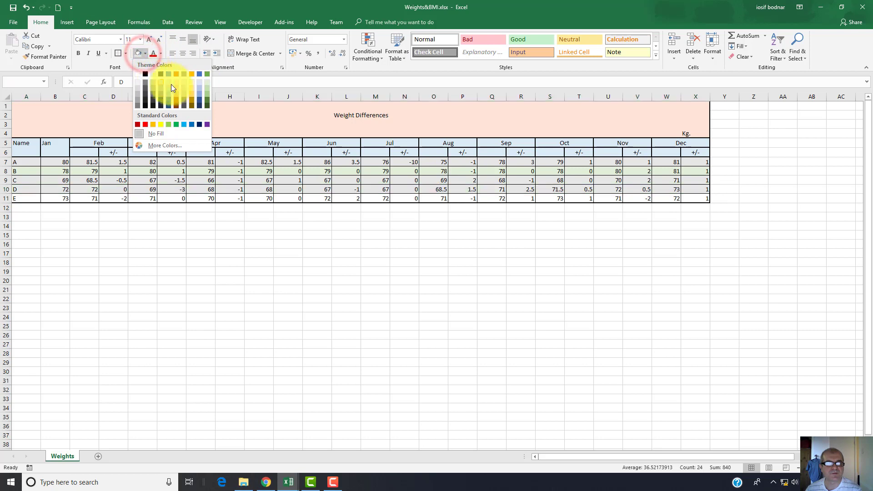
left_click(208, 83)
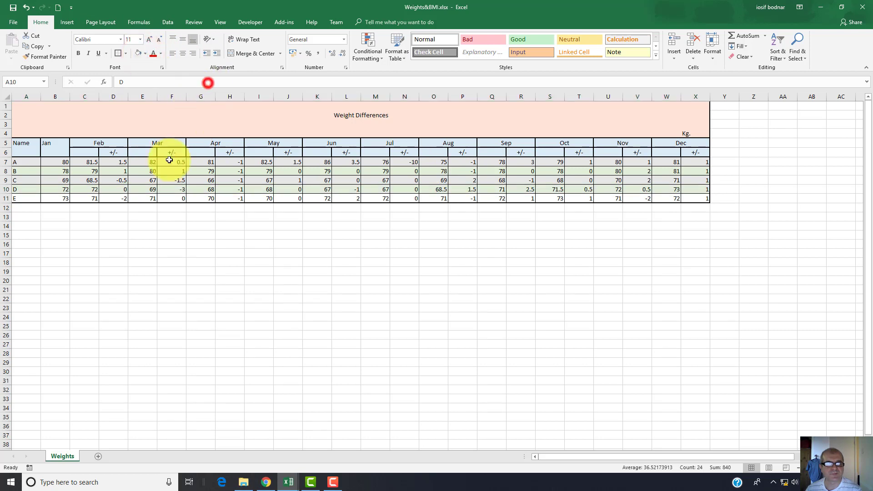
- Fill row E (A11:X11) with light gray to continue the alternating row colors
left_click_drag(24, 198, 705, 199)
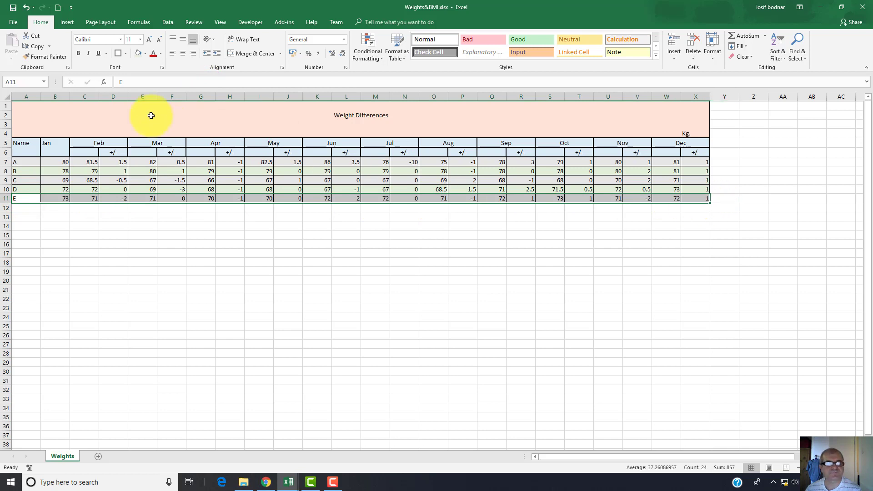
left_click(144, 54)
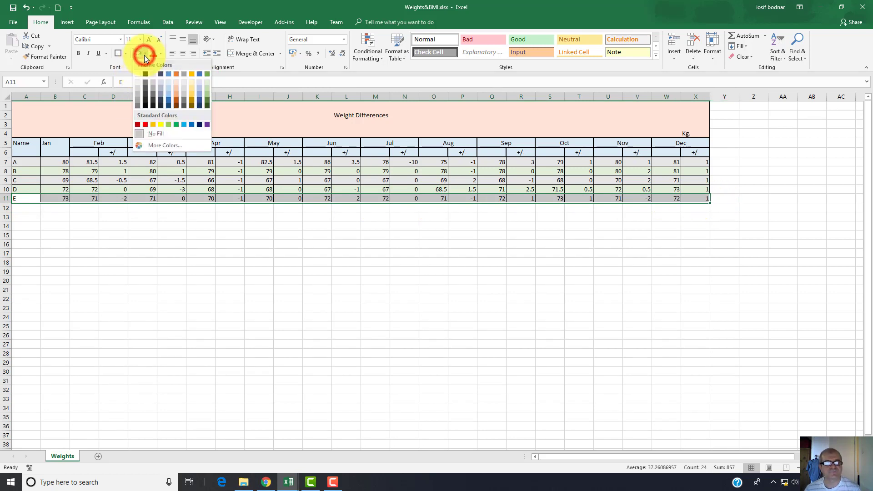
left_click(152, 73)
left_click(461, 244)
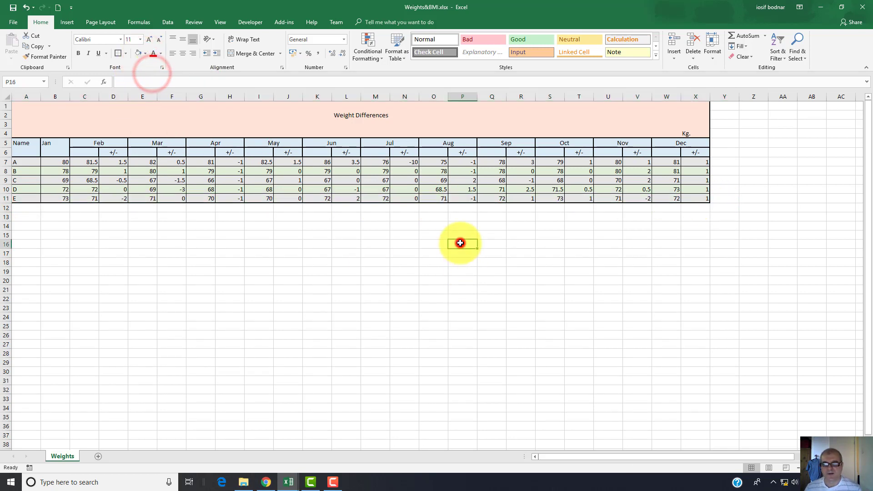
- Delete the February difference formula in D7 and undo the deletion
left_click(696, 169)
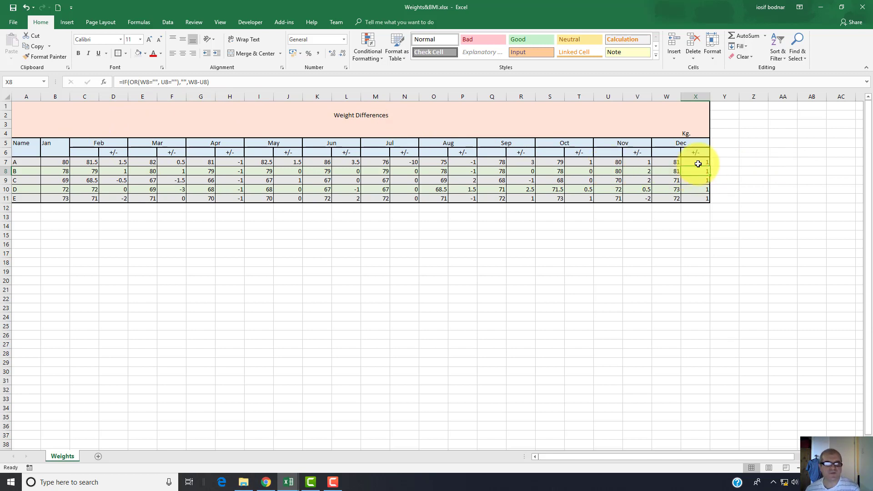
left_click(109, 163)
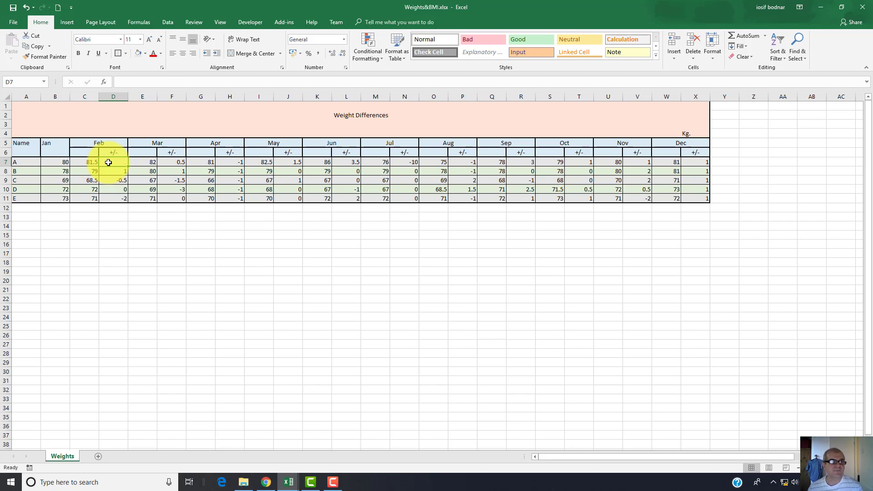
key("Return")
left_click(117, 165)
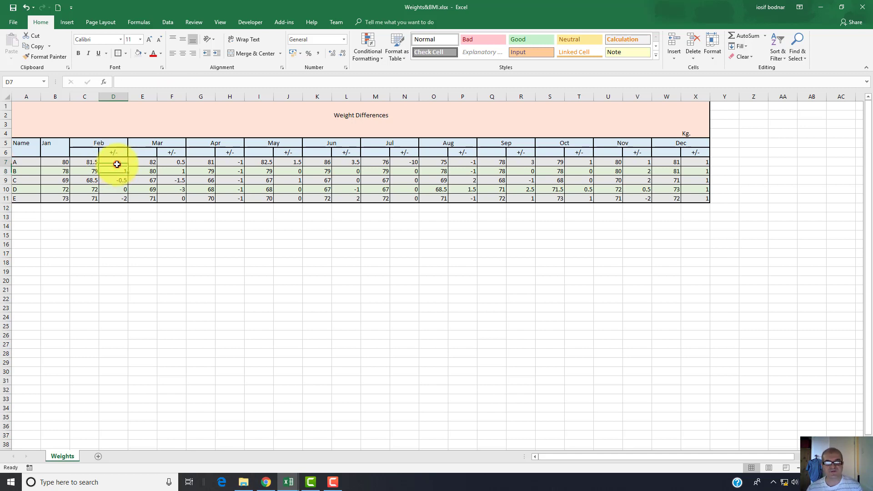
left_click(26, 7)
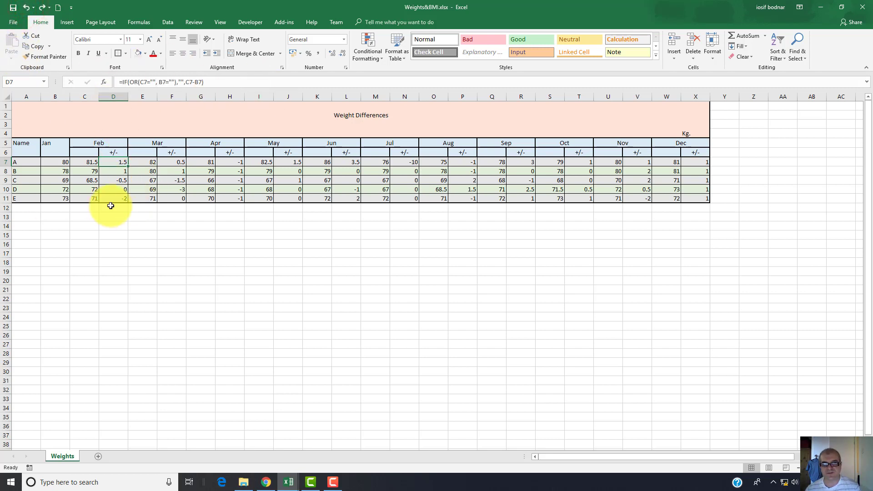
- Inspect the February difference formulas in cells D7 to D11
left_click(123, 171)
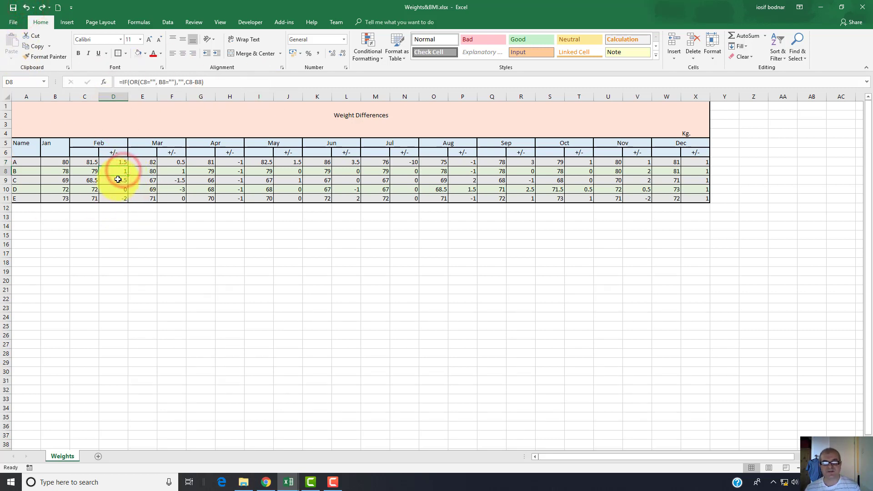
left_click(117, 180)
left_click(121, 191)
left_click(121, 199)
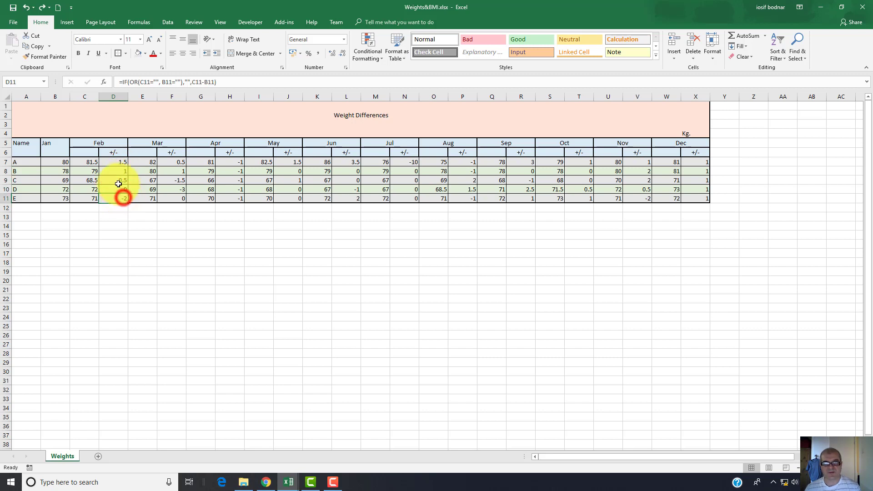
left_click(118, 163)
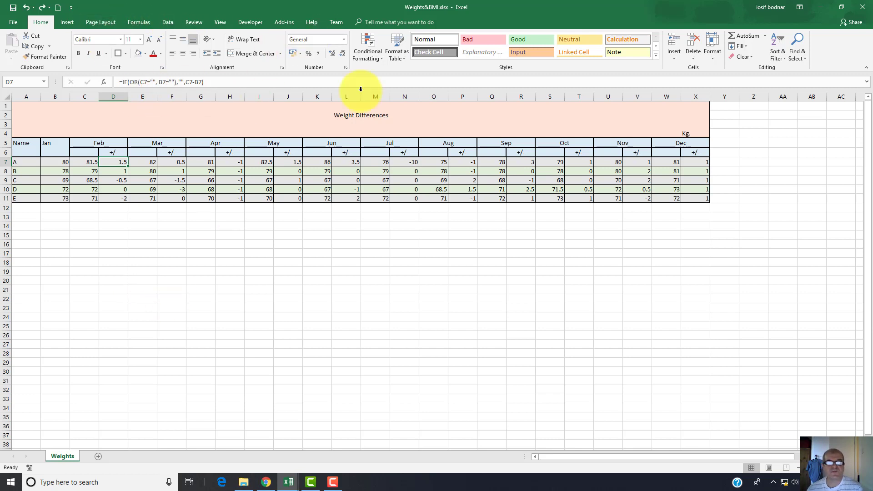
- Review the Locked and Hidden protection options for cell D7 in Format Cells
left_click(346, 68)
left_click_drag(456, 110, 515, 123)
left_click(581, 142)
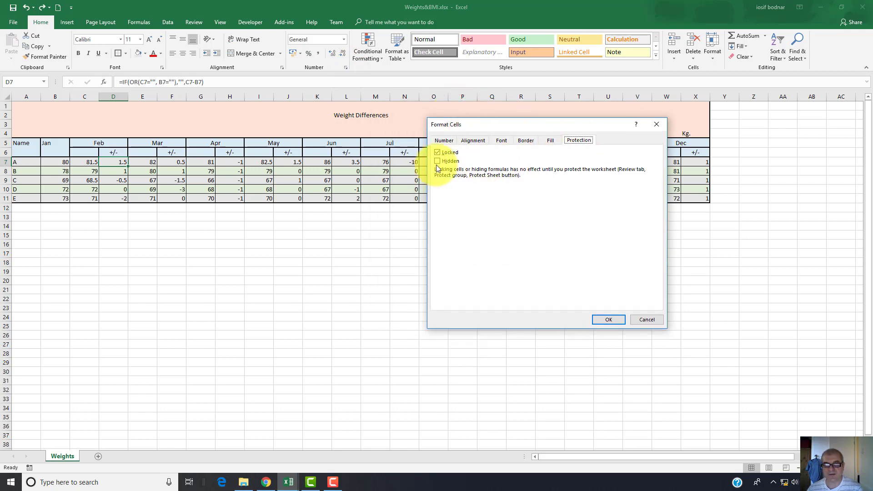
left_click(659, 123)
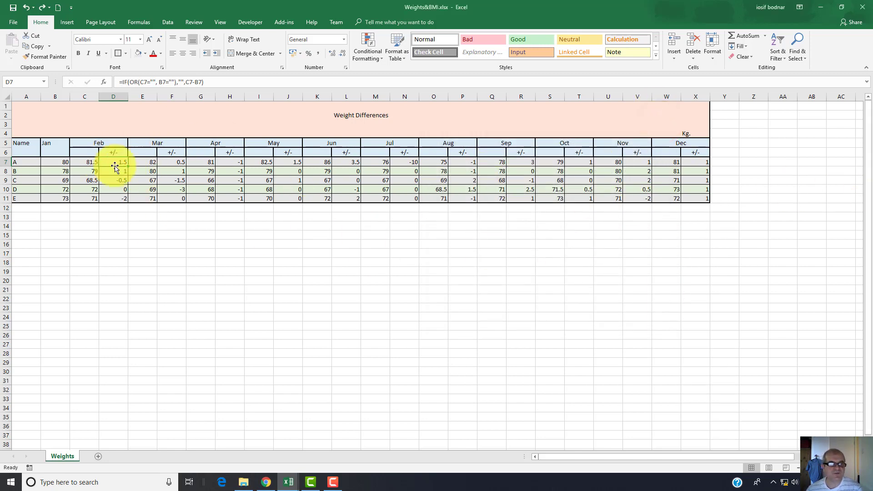
- Set the February difference cells D7:D11 to Hidden in their cell protection options
left_click_drag(111, 162, 119, 197)
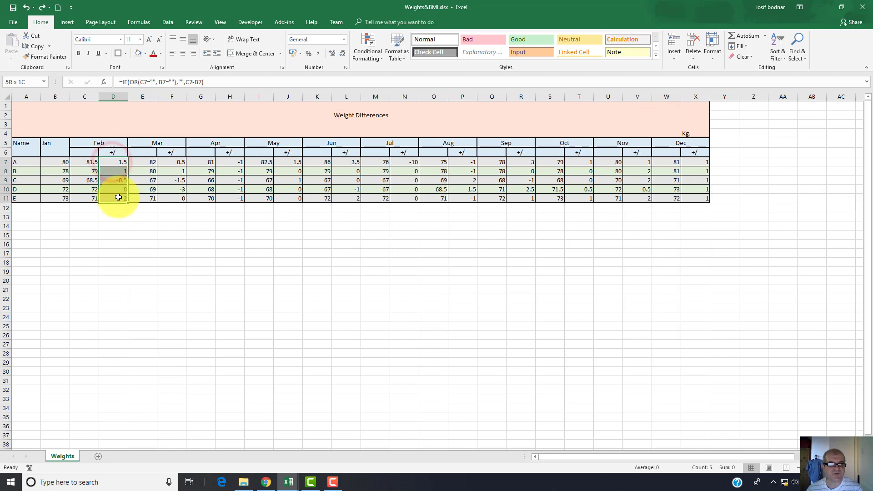
left_click(346, 68)
left_click(577, 140)
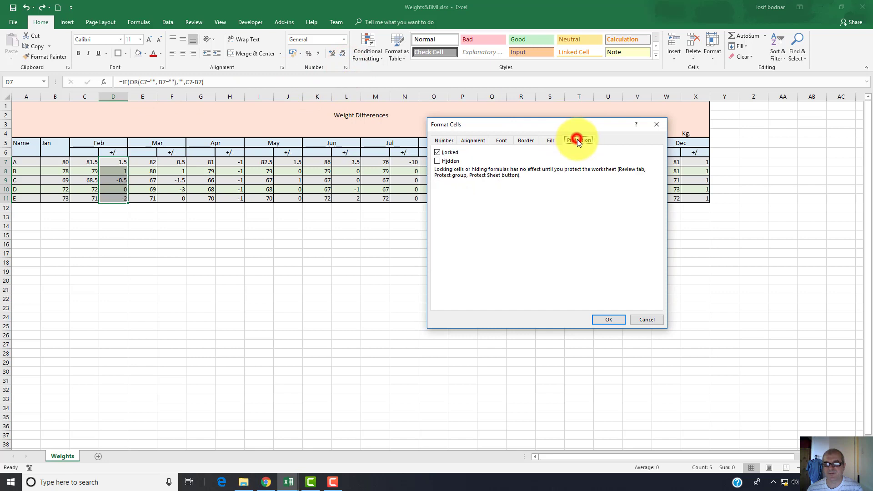
left_click(438, 161)
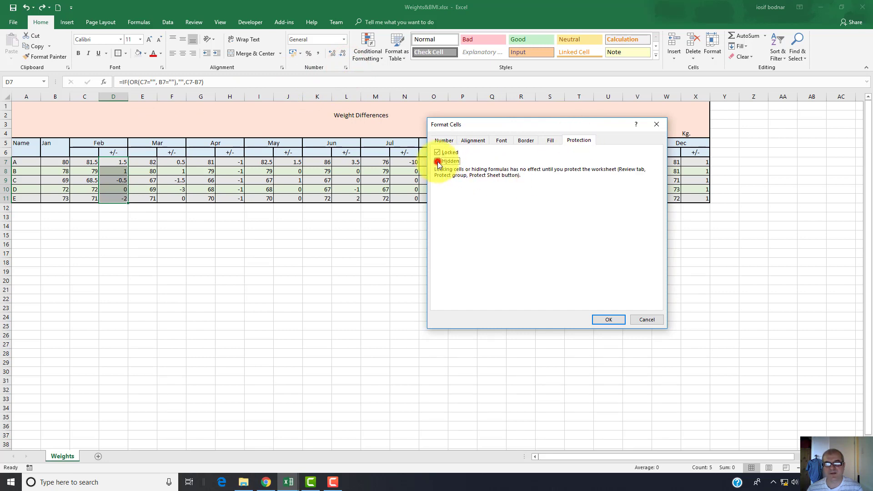
left_click(617, 319)
- Set the March difference cells F7:F11 to Hidden in their cell protection options
left_click_drag(178, 162, 179, 199)
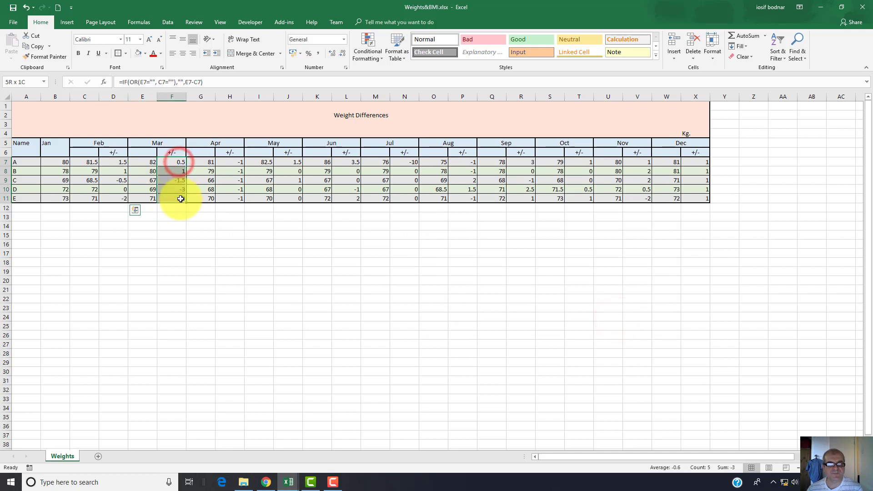
left_click(345, 69)
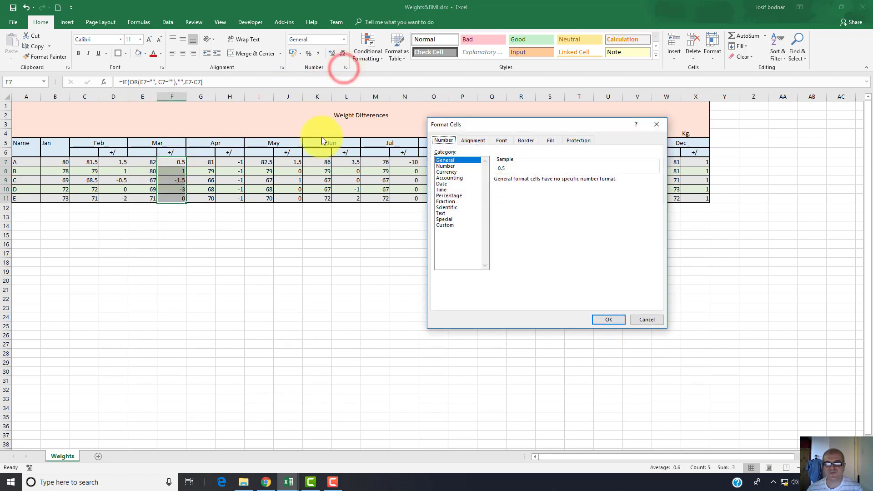
left_click(584, 141)
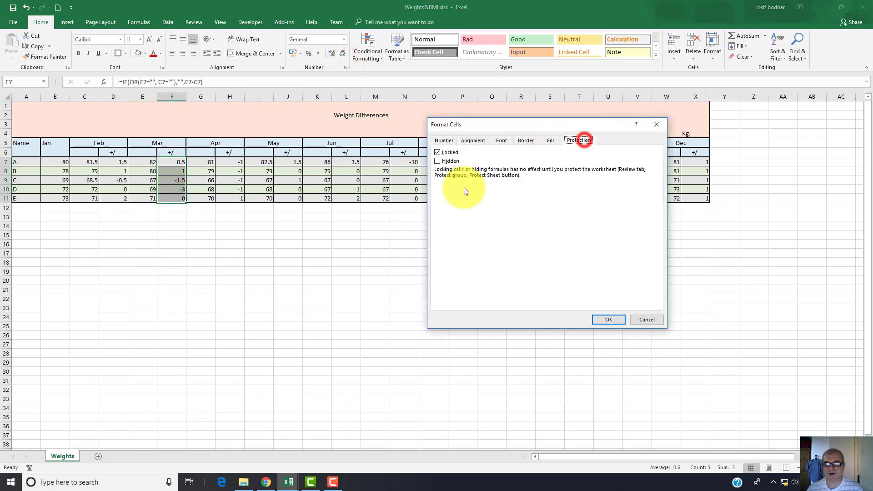
left_click(439, 161)
left_click(609, 319)
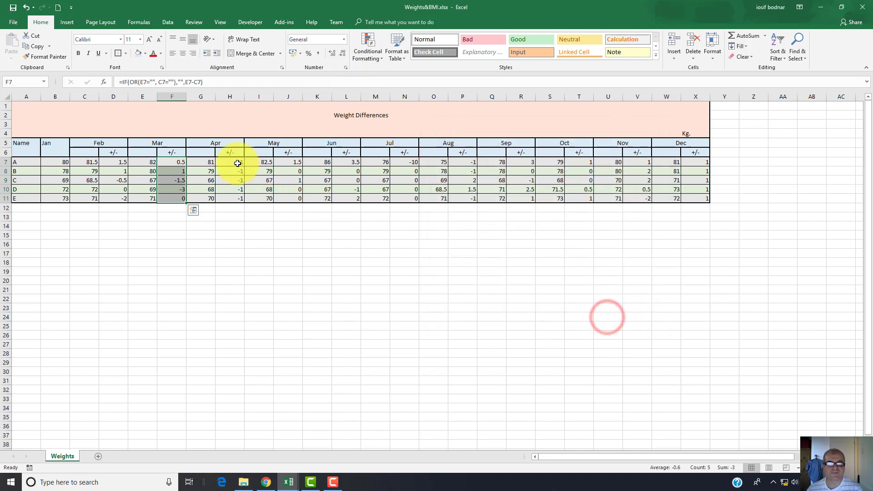
- Set the April difference cells H7:H11 to Hidden in their cell protection options
left_click_drag(236, 163, 234, 199)
left_click(346, 68)
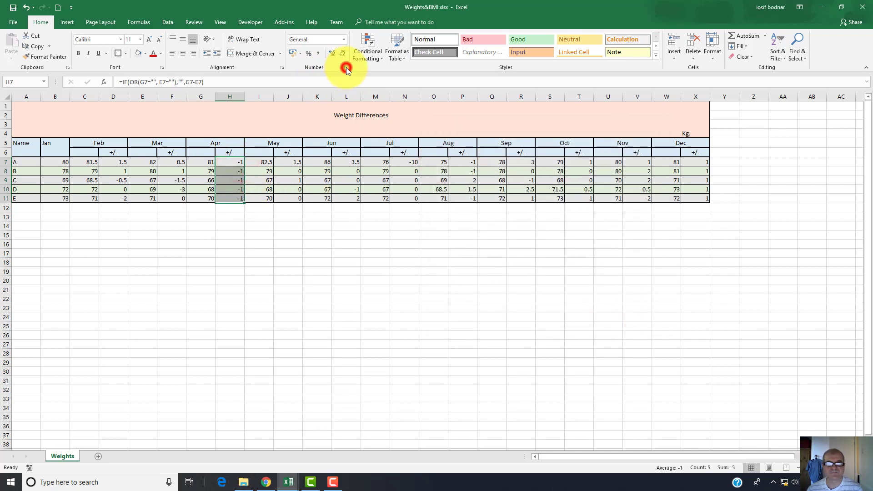
left_click(576, 141)
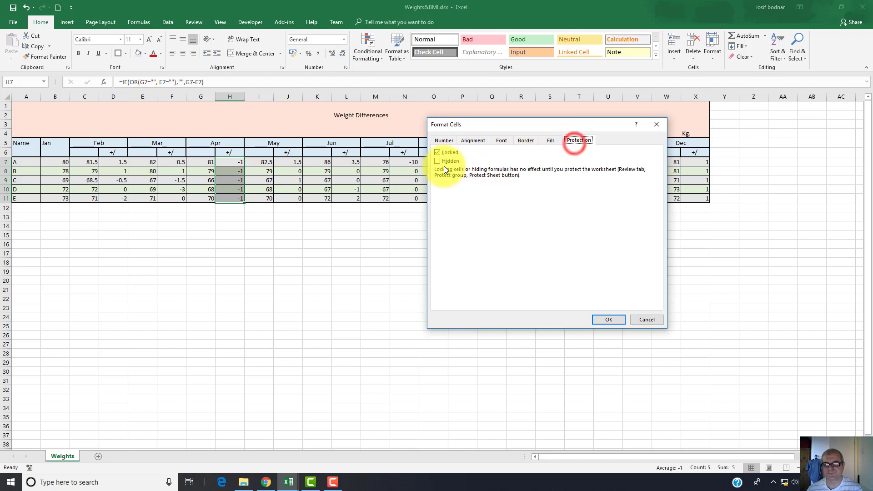
left_click(439, 162)
left_click(607, 320)
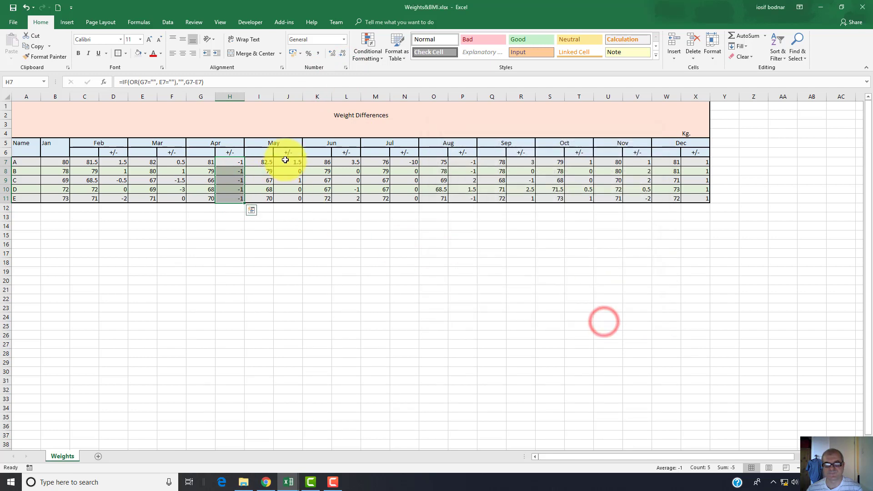
- Set the May difference cells J7:J11 to Hidden in their cell protection options
left_click_drag(288, 162, 293, 196)
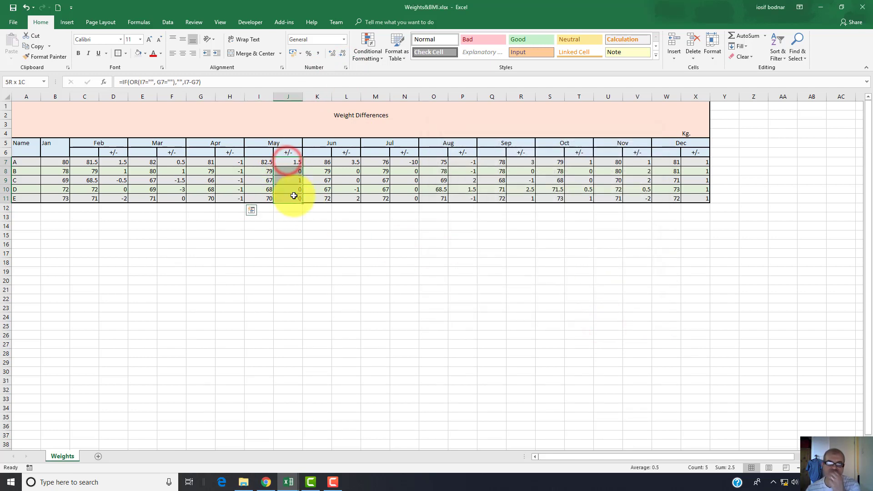
left_click(346, 68)
left_click(582, 140)
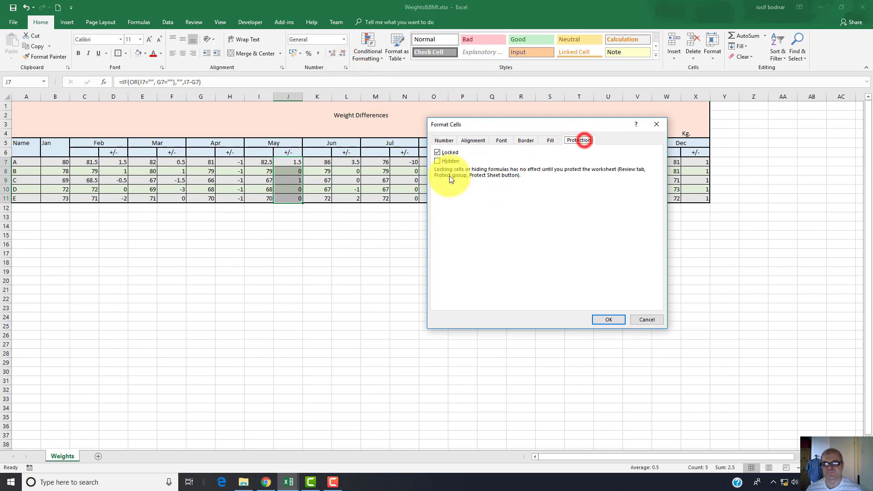
left_click(438, 161)
left_click(609, 319)
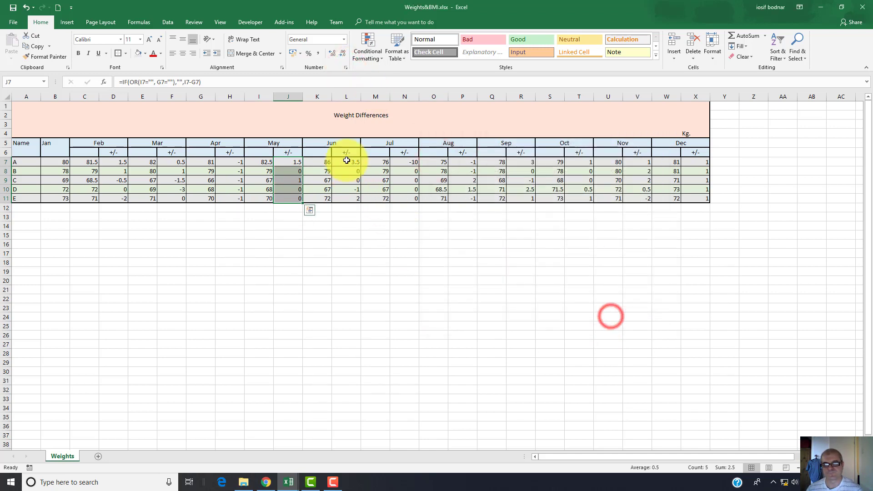
- Set the June difference cells L7:L11 to Hidden in their cell protection options
left_click_drag(347, 161, 350, 200)
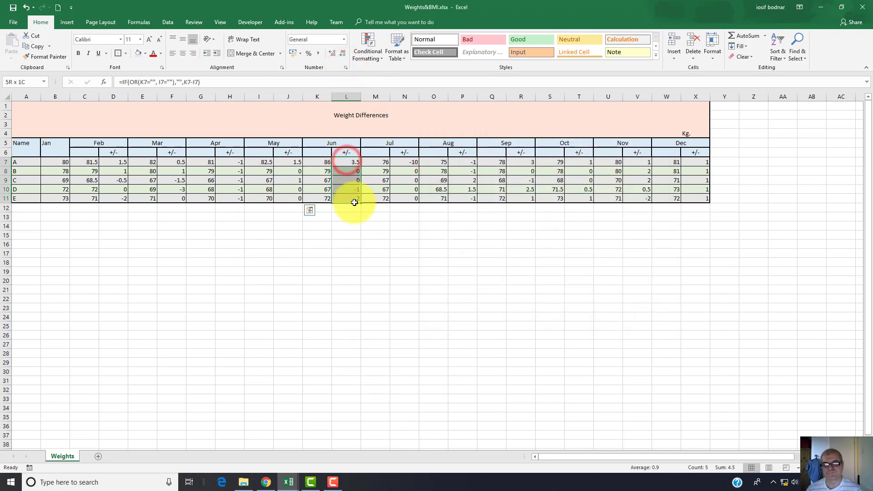
left_click(345, 68)
left_click(579, 140)
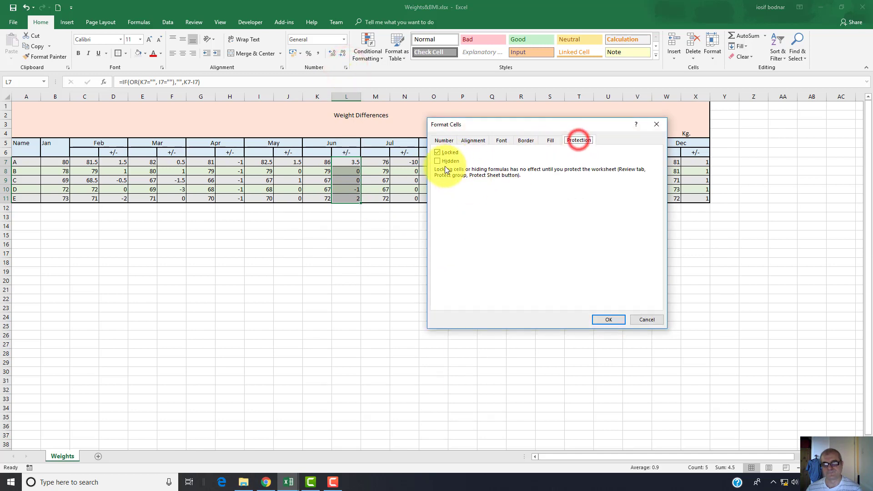
left_click(438, 161)
left_click(609, 319)
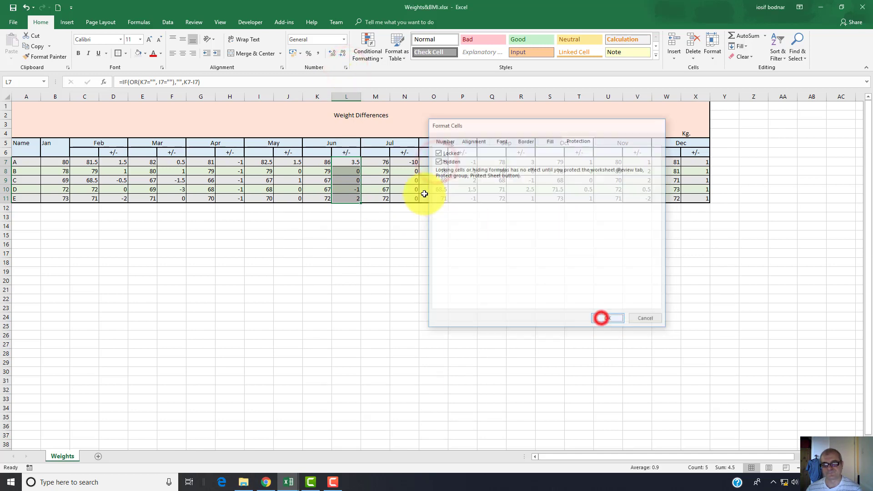
- Set the November difference cells V7:V11 to Hidden in their cell protection options
left_click(400, 162)
left_click_drag(637, 162, 637, 199)
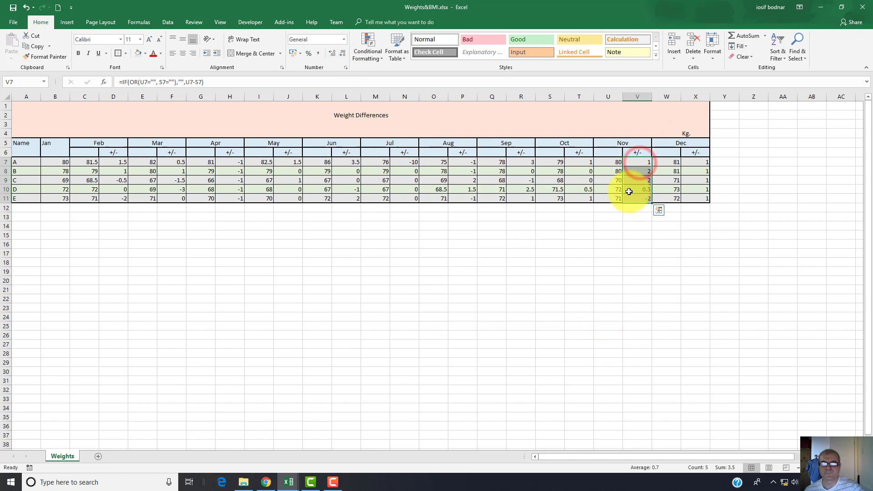
left_click(345, 68)
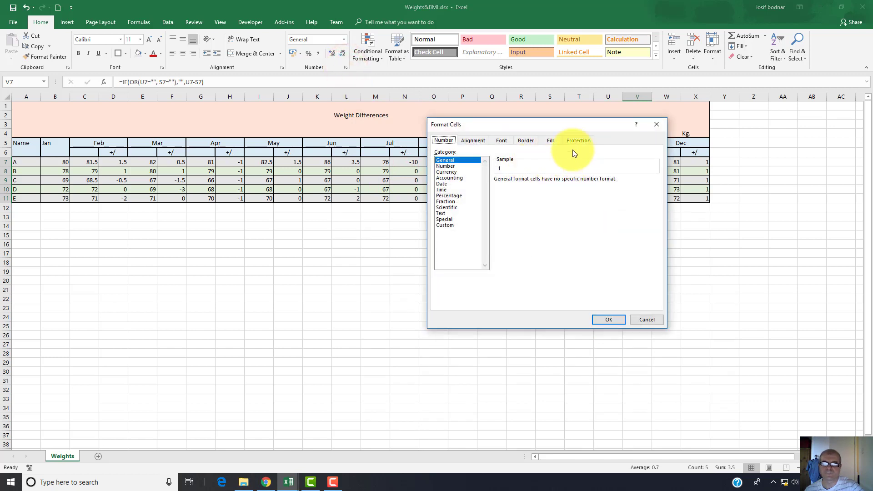
left_click(579, 140)
left_click(438, 161)
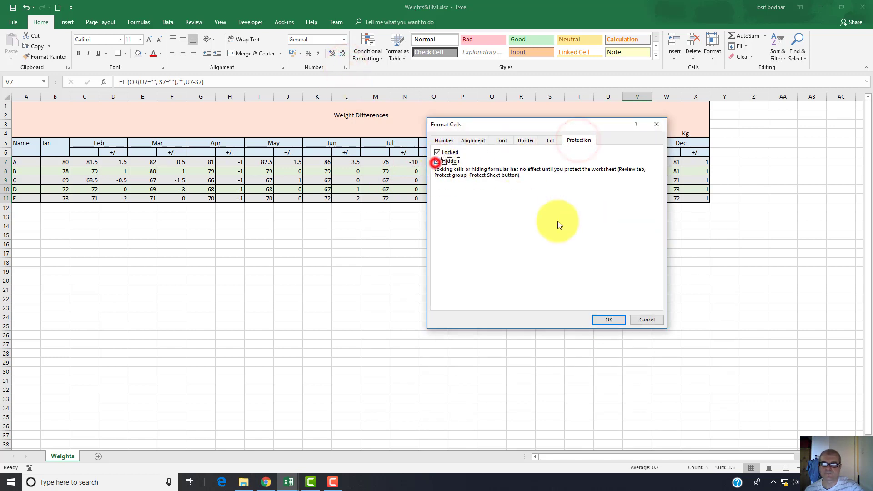
left_click(600, 320)
- Set the December difference cells X7:X11 to Hidden in their cell protection options
left_click_drag(696, 162, 701, 199)
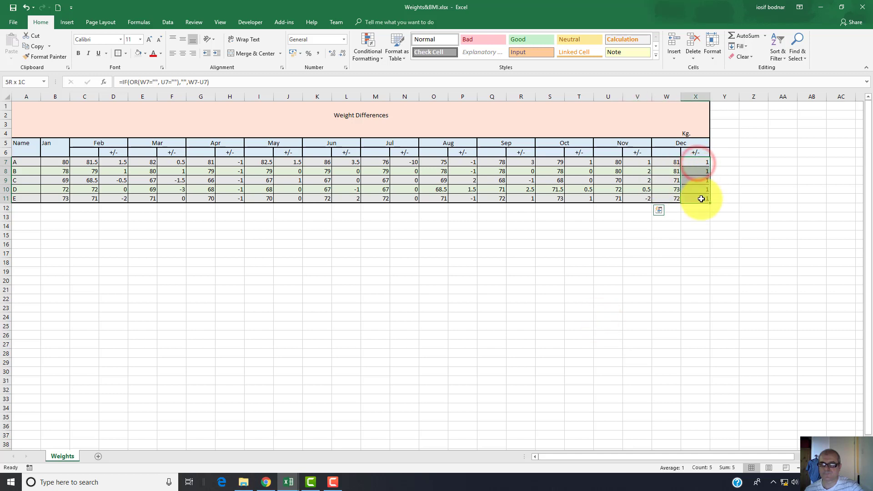
left_click(346, 68)
left_click(579, 140)
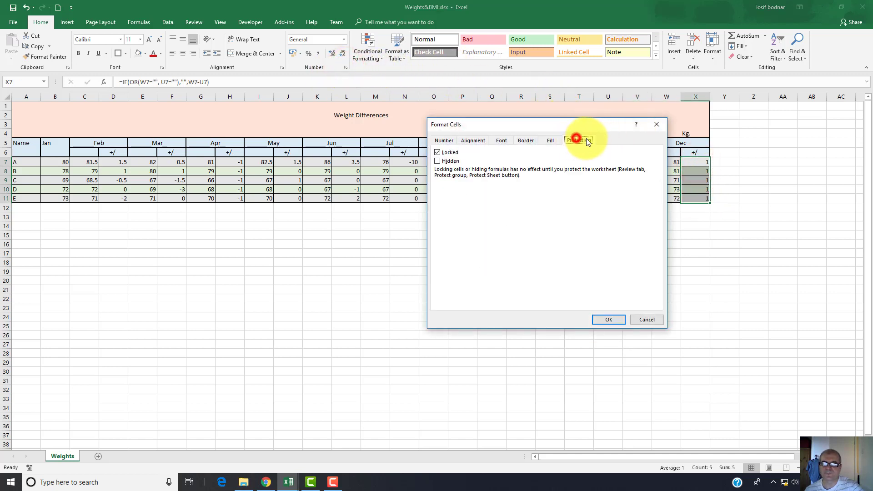
left_click(437, 161)
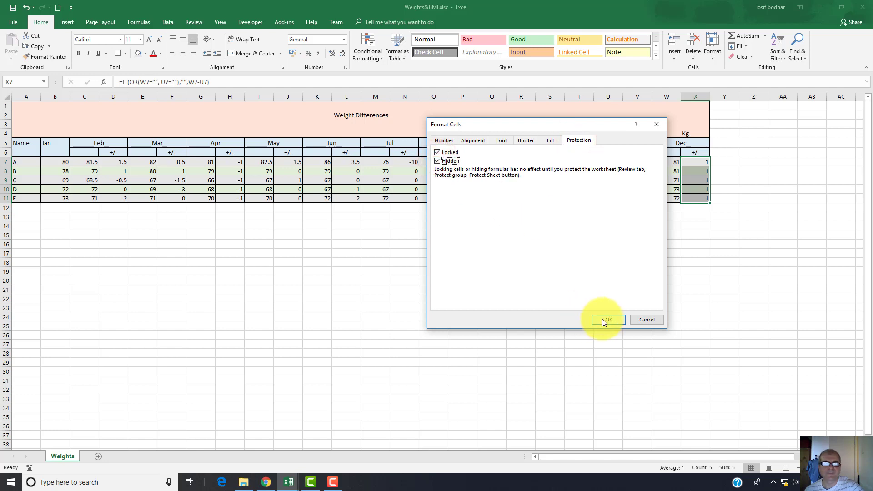
left_click(603, 320)
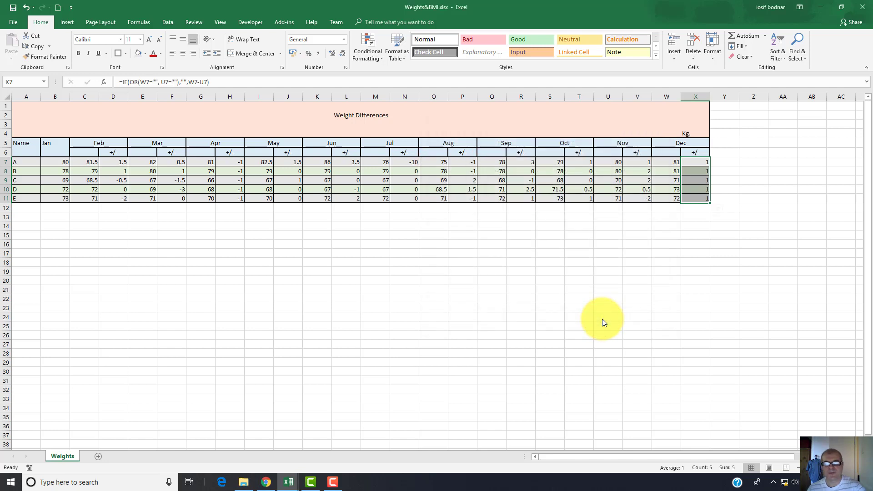
left_click(693, 162)
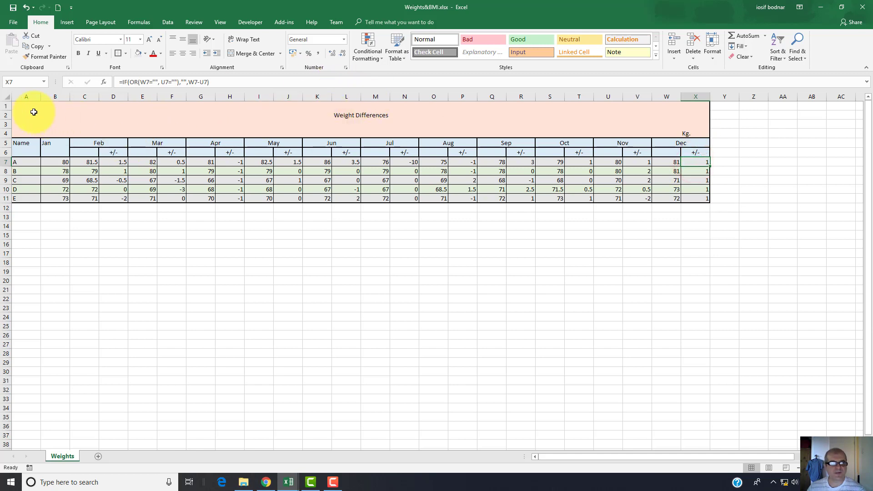
- Format the "Weight Differences" title in row 2 as bold with a font size of 24
left_click(335, 116)
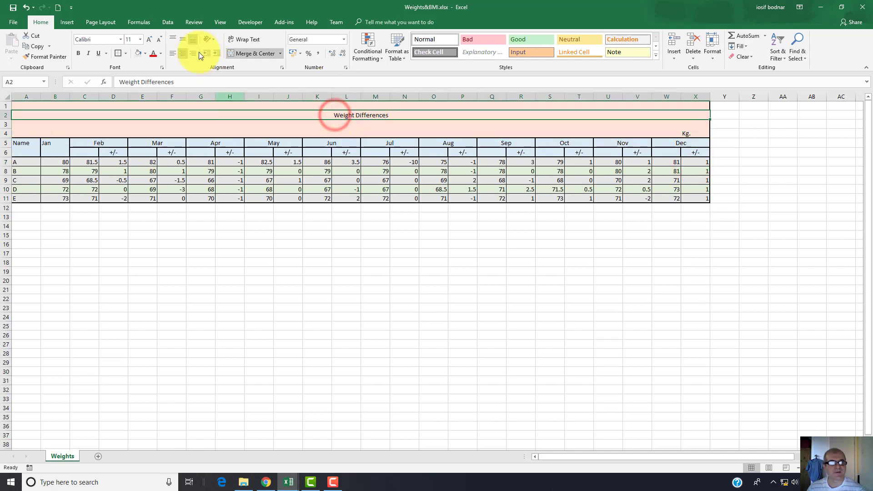
left_click(140, 39)
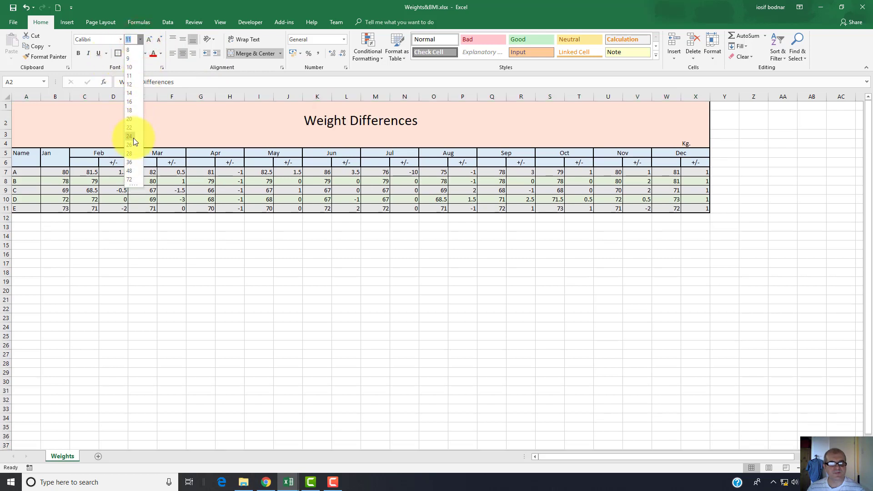
left_click(133, 138)
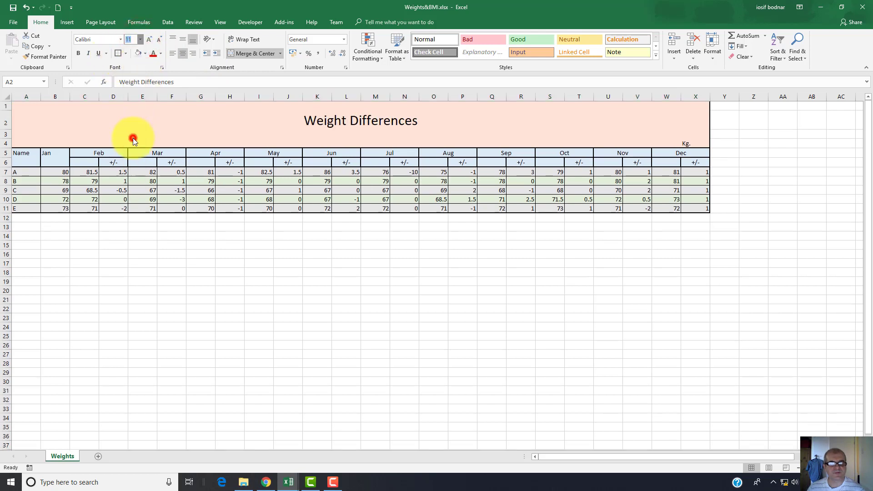
left_click(79, 53)
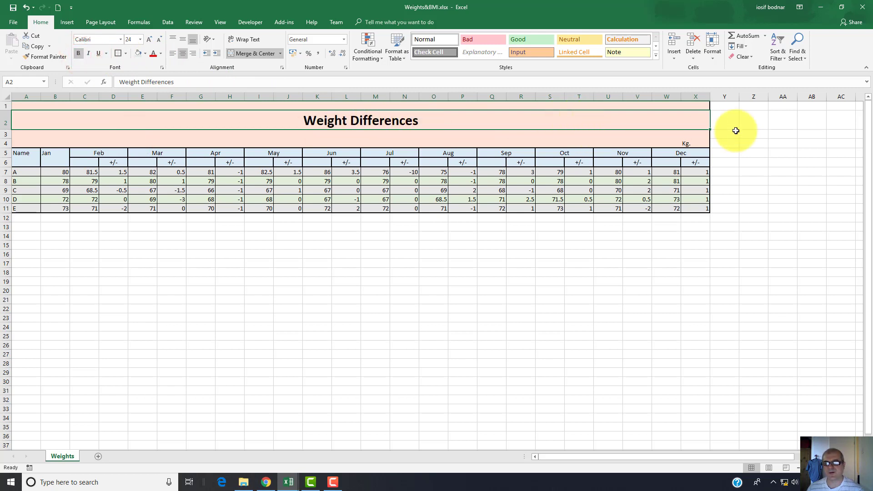
left_click(750, 133)
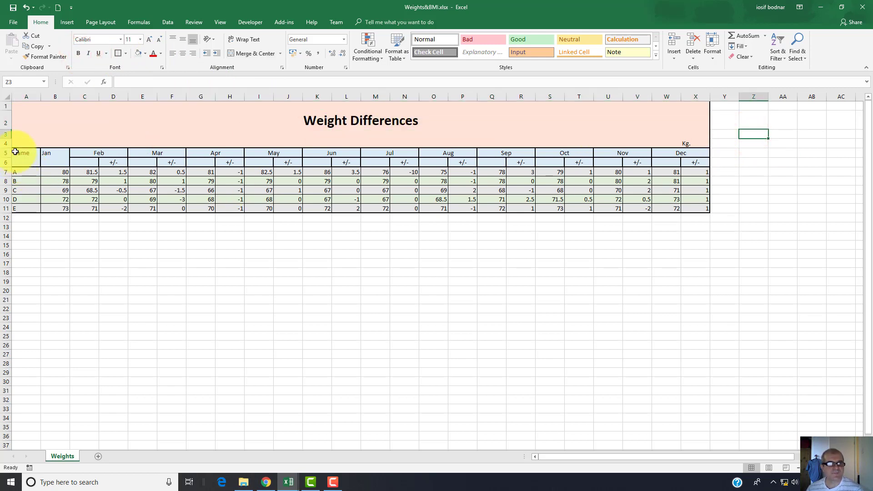
- Set the font size of the whole table A5:X11, including its header rows, to 12
left_click_drag(13, 154, 690, 208)
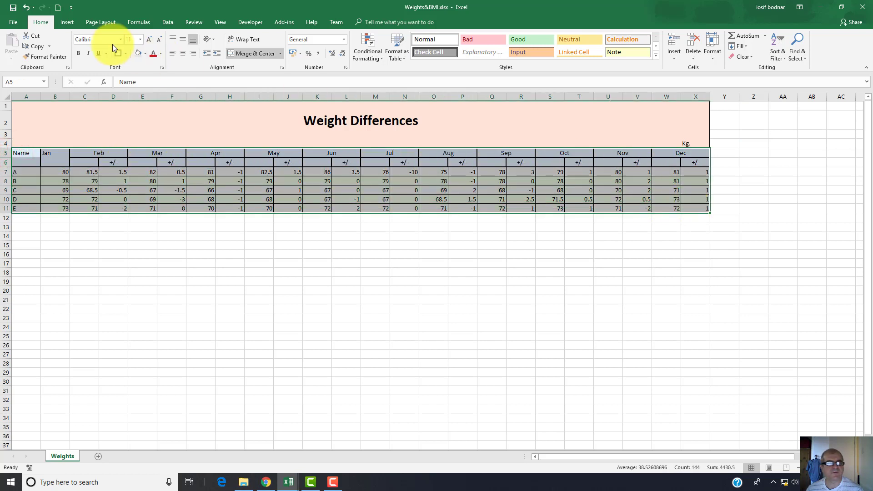
left_click(141, 40)
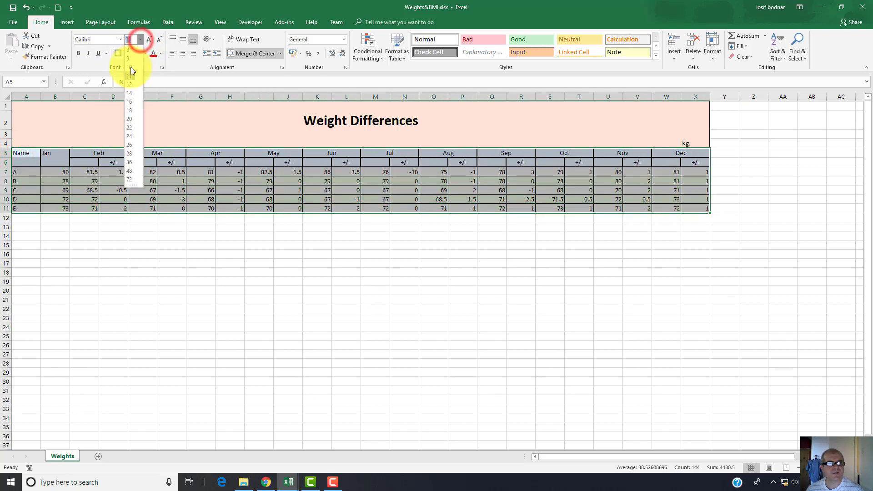
left_click(129, 76)
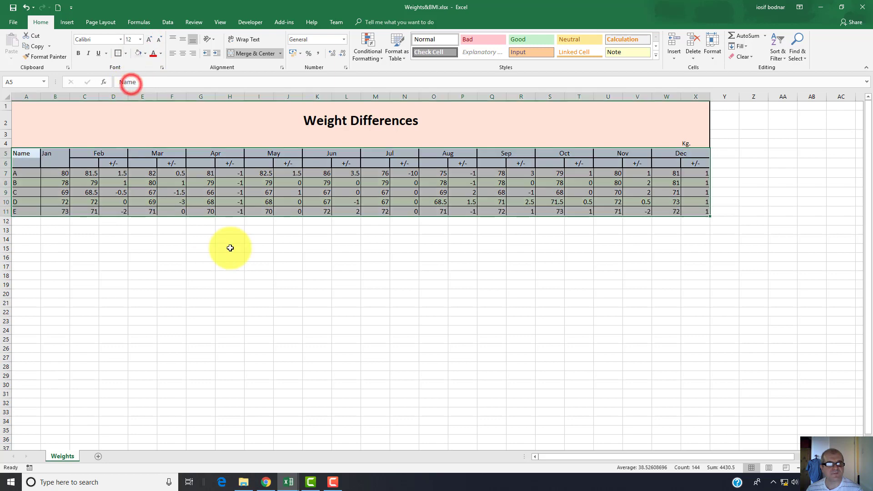
left_click(287, 267)
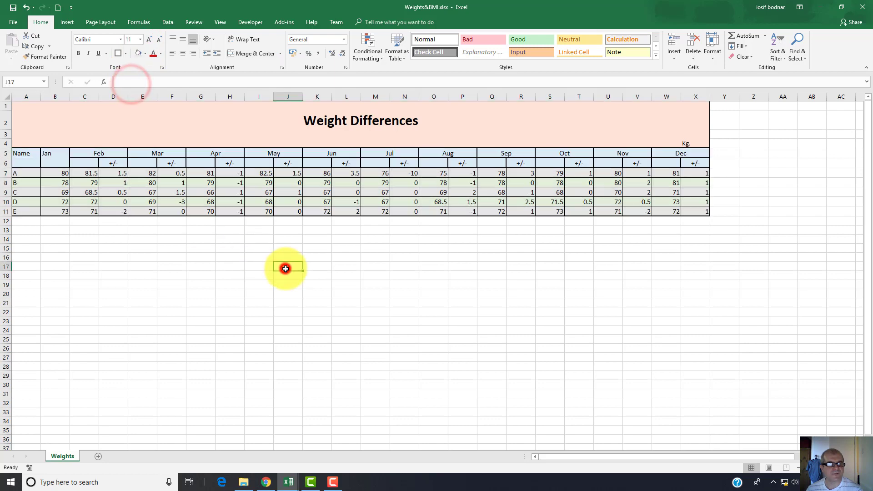
- Clear the February difference formula for row A in cell D7 and undo the deletion
left_click(117, 172)
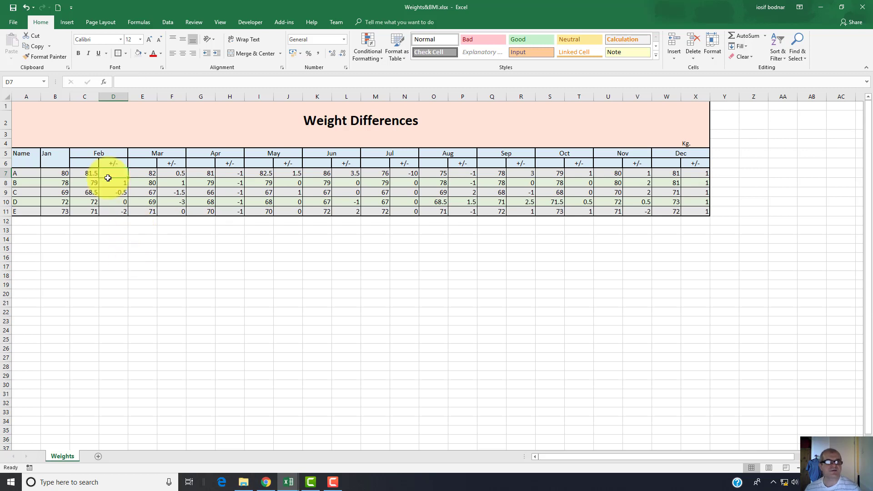
left_click(26, 8)
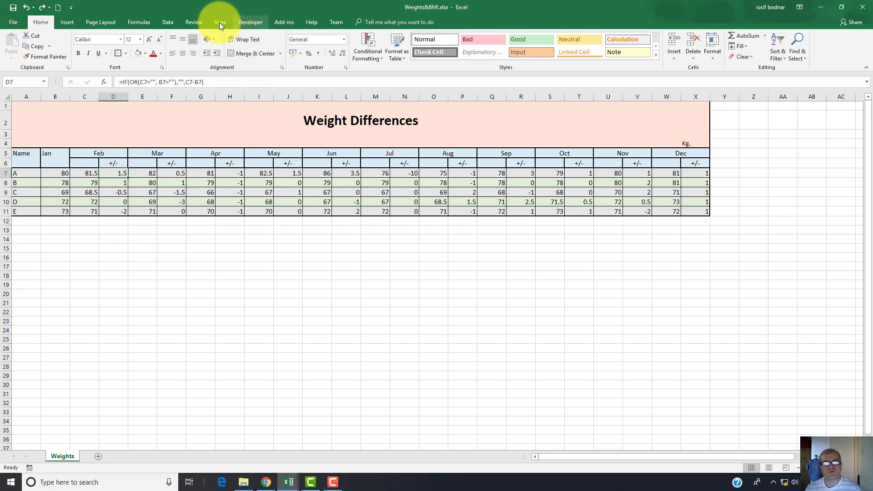
- Protect the Weights sheet with a password, keeping the default permissions, and re-enter the password for confirmation
left_click(198, 23)
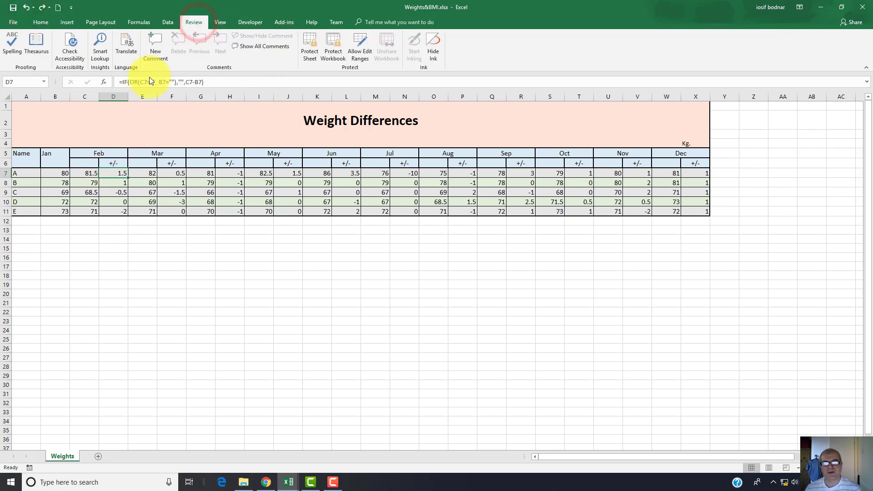
left_click(312, 54)
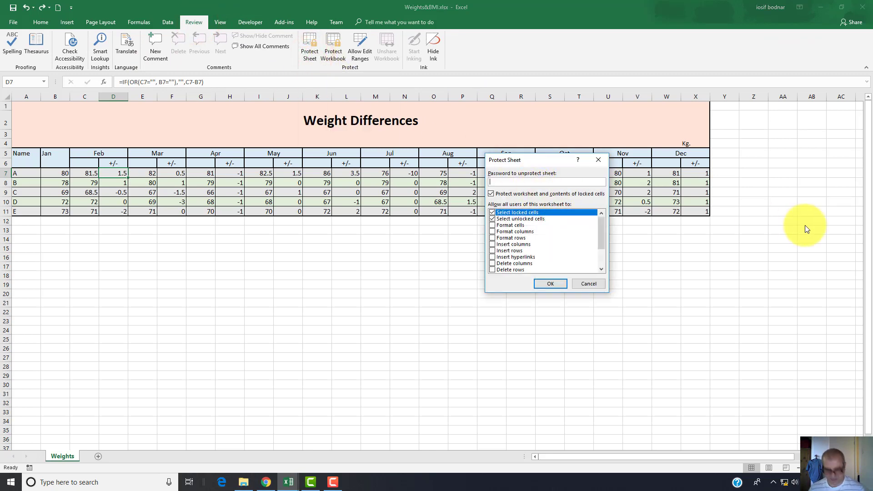
type("•••••")
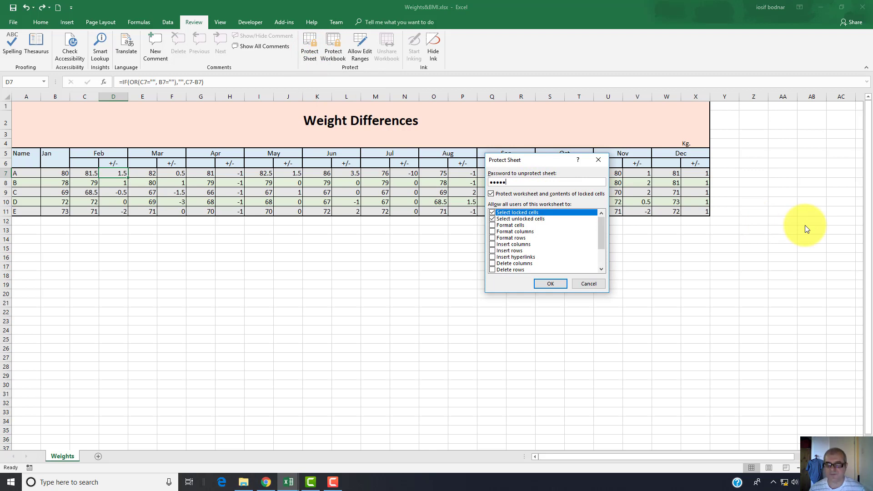
left_click(553, 286)
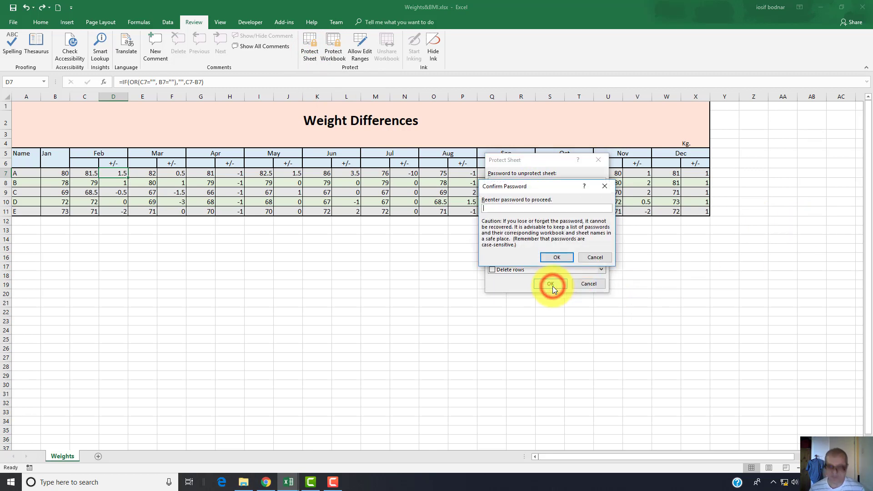
type("•••••")
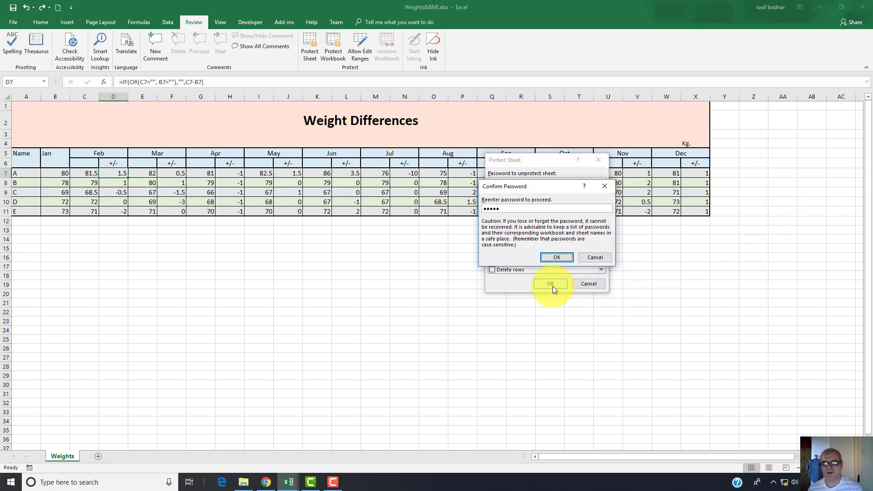
key("Return")
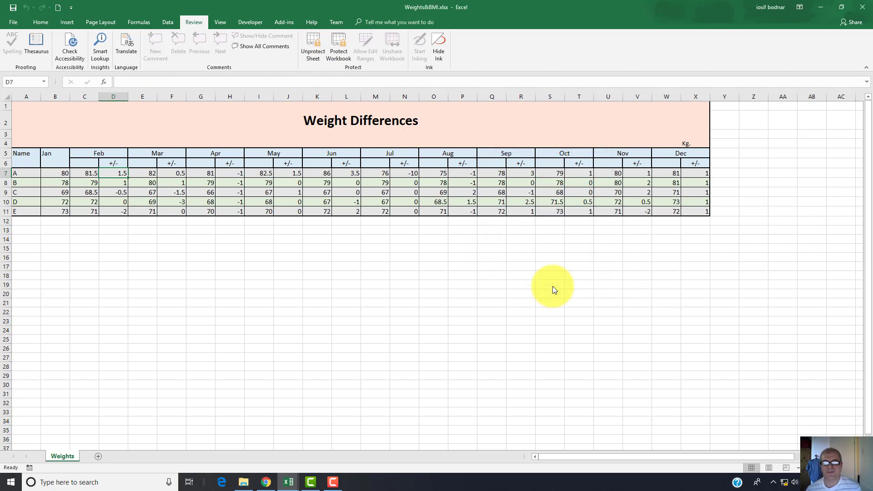
- Check whether the formulas are hidden in the difference cells of the February, March, April and June columns
left_click(115, 182)
left_click(116, 176)
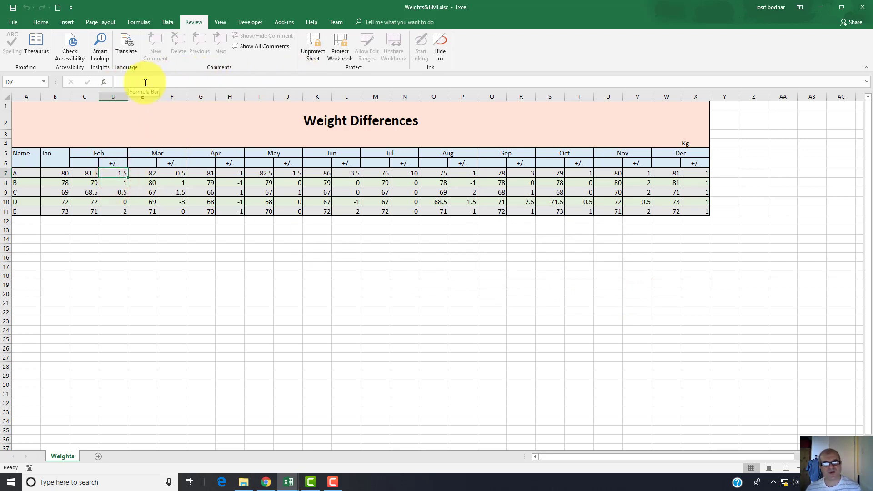
left_click(119, 199)
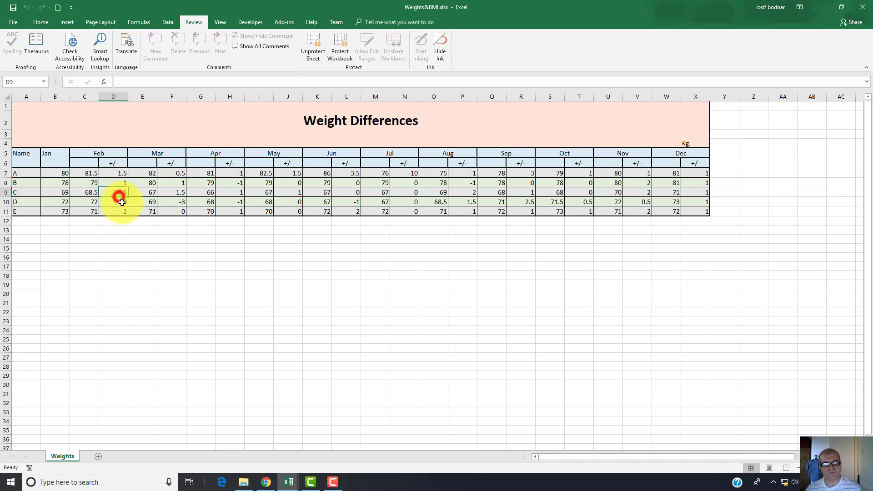
left_click(172, 173)
left_click(176, 185)
left_click(179, 192)
left_click(180, 201)
left_click(237, 191)
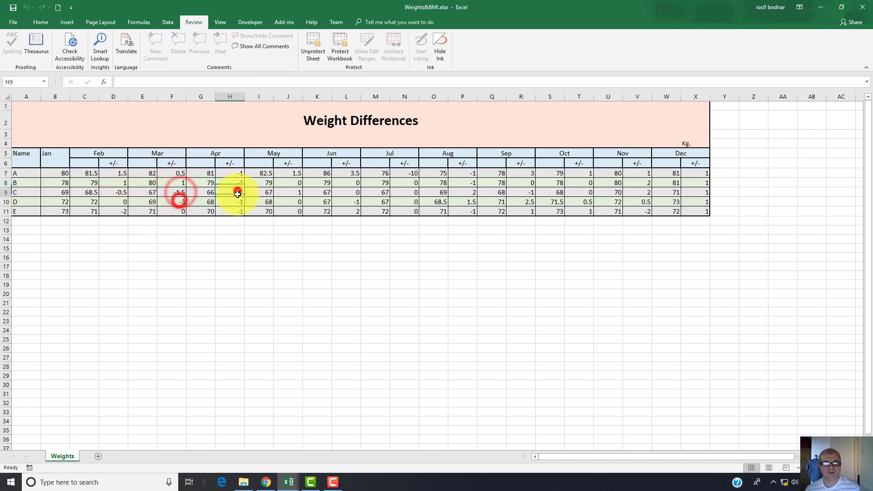
left_click(237, 201)
left_click(237, 208)
left_click(353, 174)
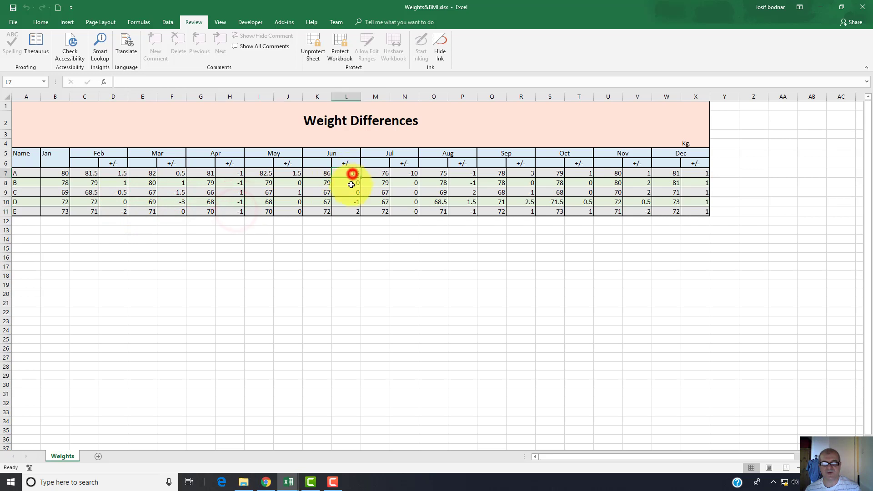
left_click(350, 184)
left_click(355, 200)
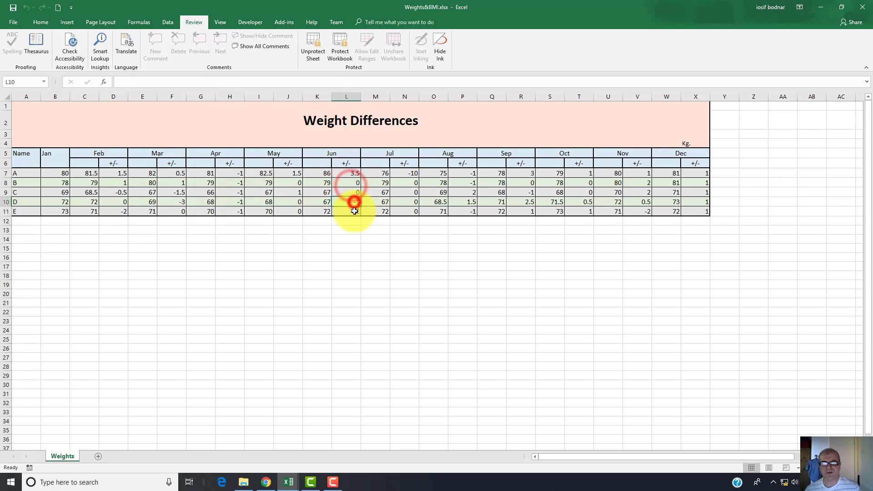
- Test the sheet protection by trying to edit the June difference cells L7, L9 and L10
left_click(352, 173)
double_click(352, 173)
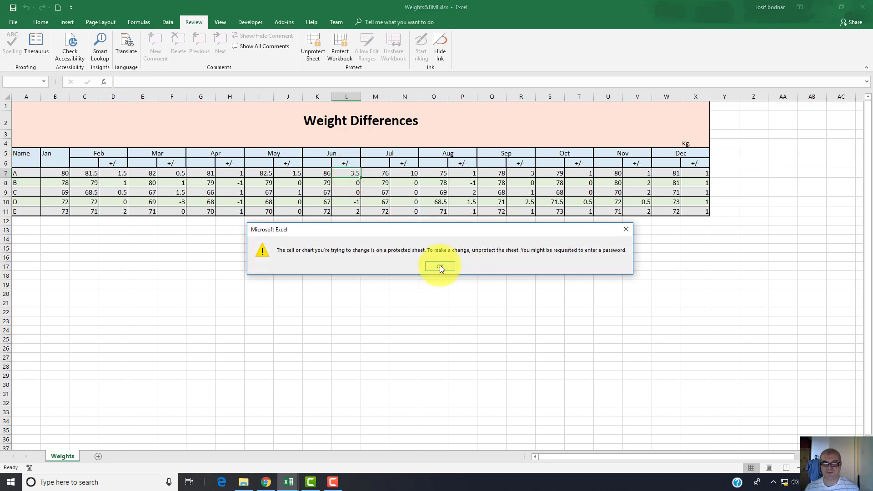
left_click(440, 267)
double_click(351, 193)
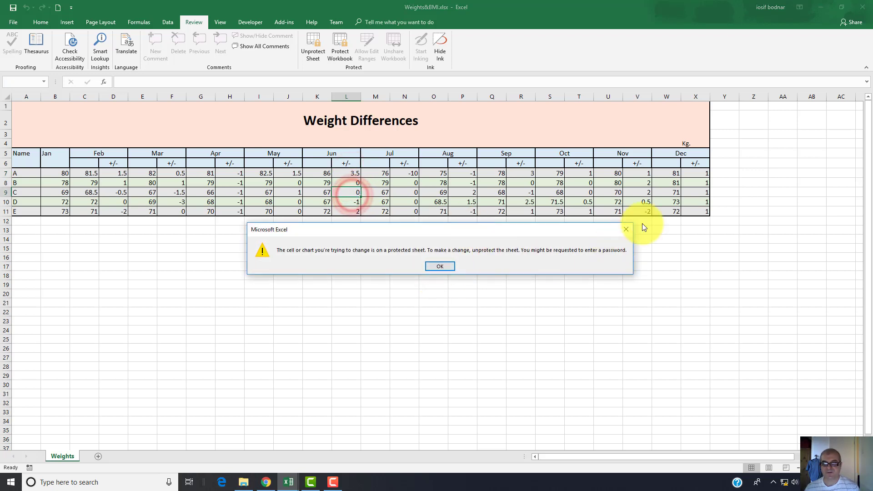
left_click(628, 229)
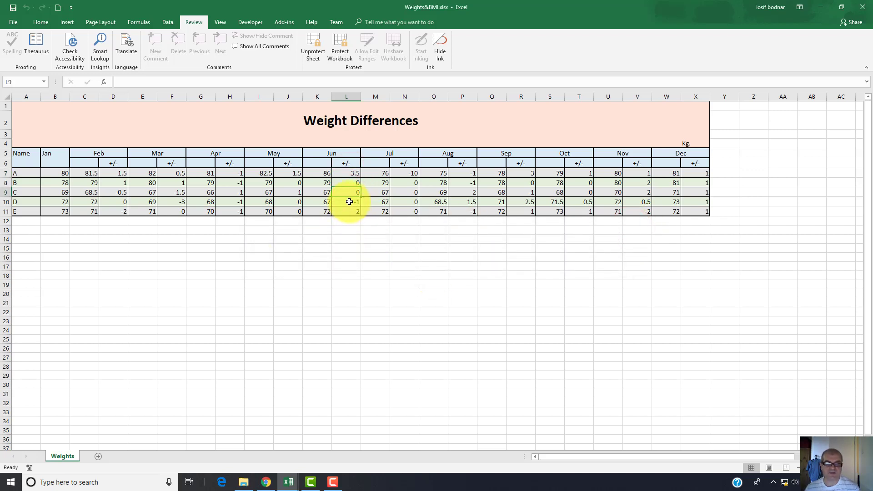
double_click(349, 202)
left_click(629, 231)
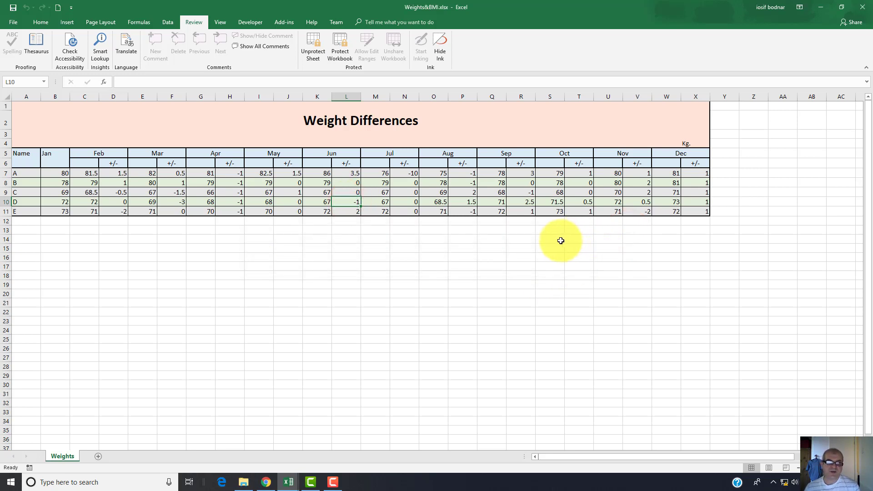
- Try to edit the September weight in Q7 and the August weights in O10 and O11 on the protected sheet
left_click(499, 174)
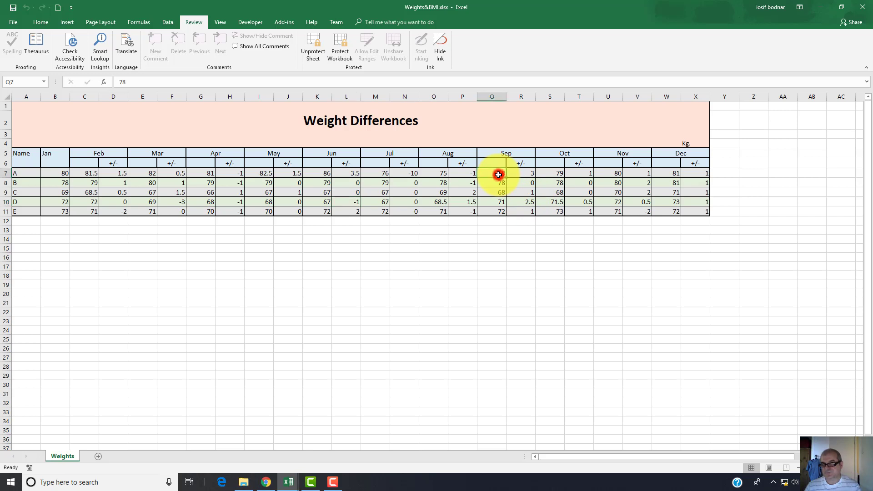
double_click(498, 175)
left_click(627, 228)
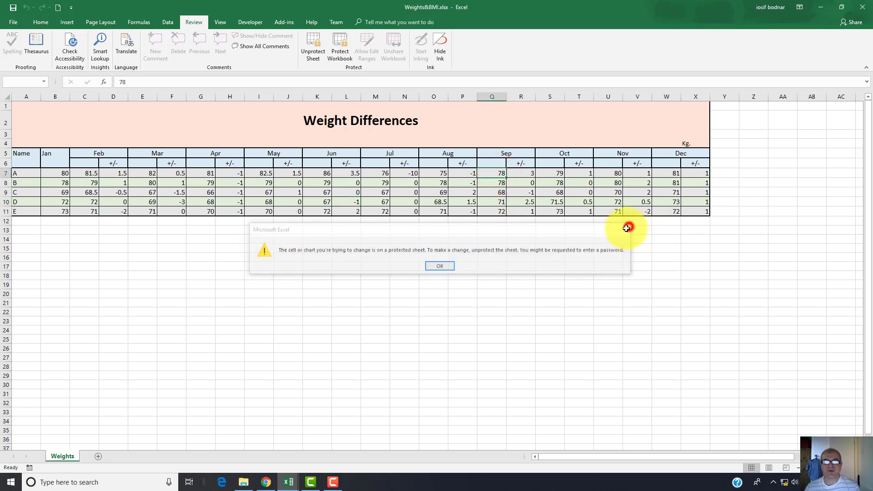
double_click(438, 202)
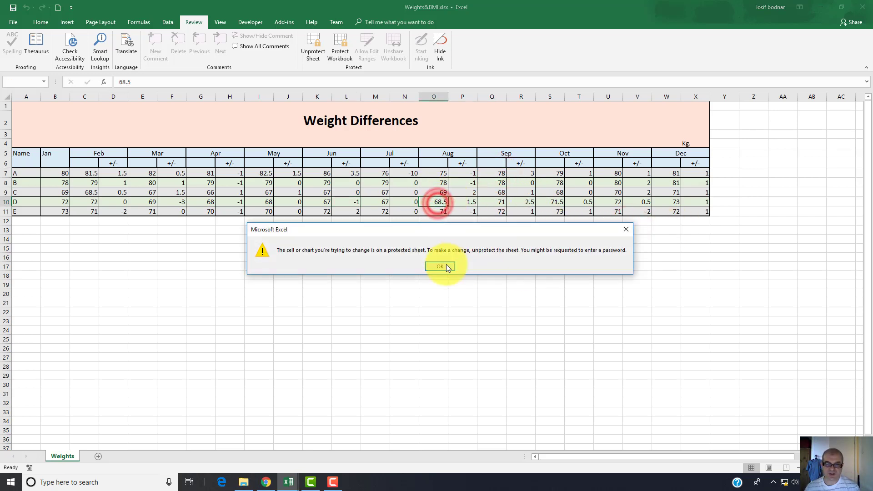
left_click(446, 265)
double_click(431, 211)
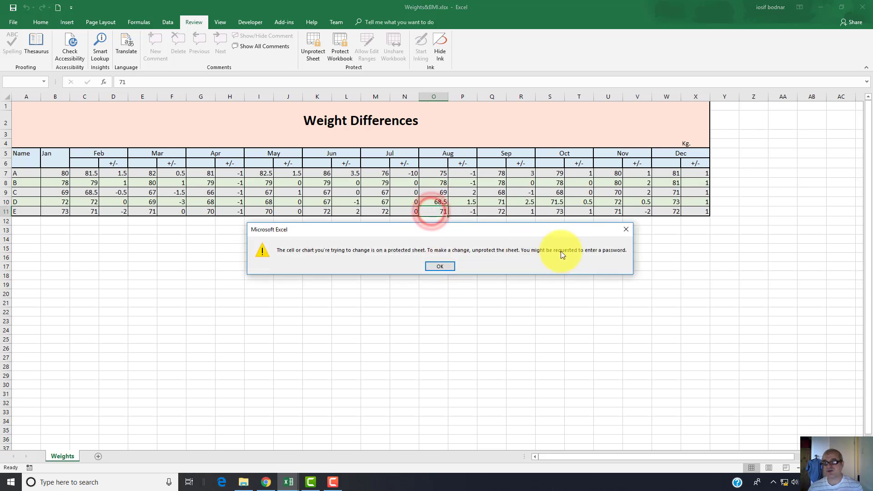
left_click(626, 229)
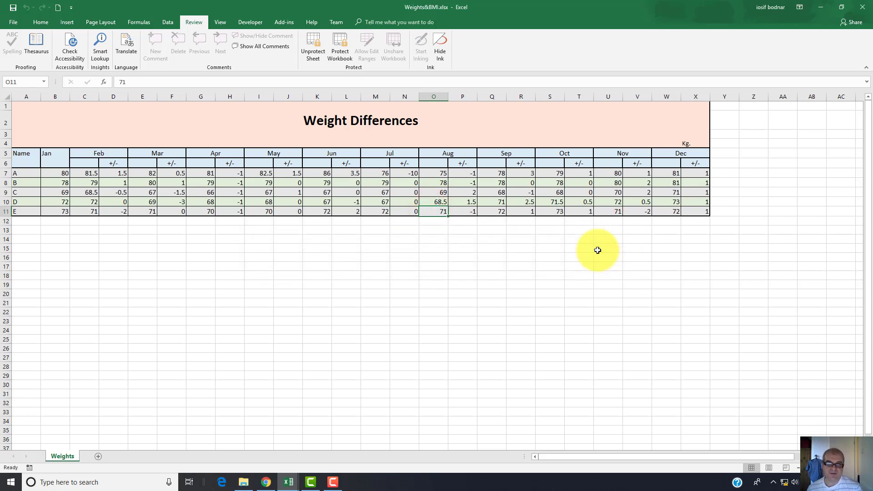
- Try to edit the December weights in cells W7, W8 and W9 on the protected sheet
double_click(663, 174)
key("Escape")
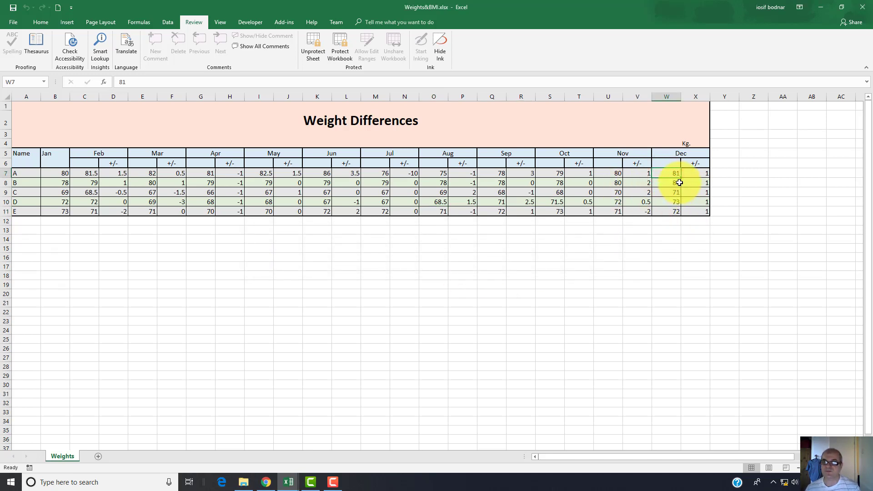
left_click(679, 182)
double_click(680, 183)
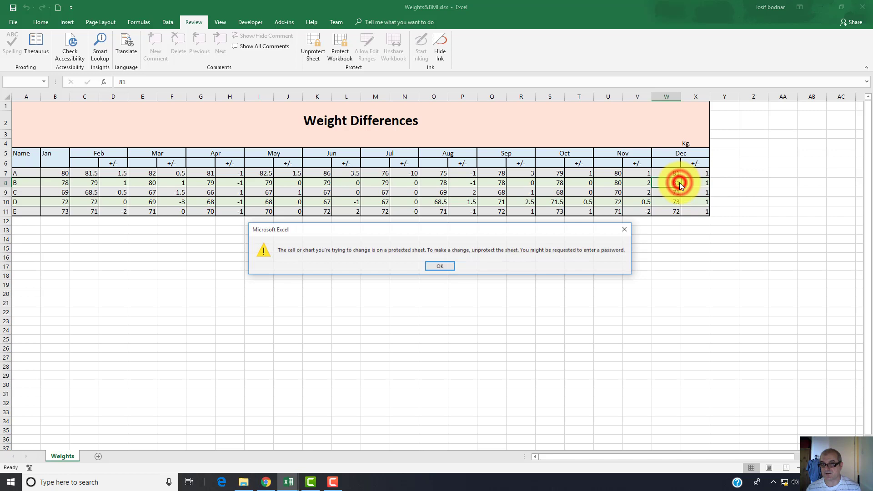
left_click(626, 231)
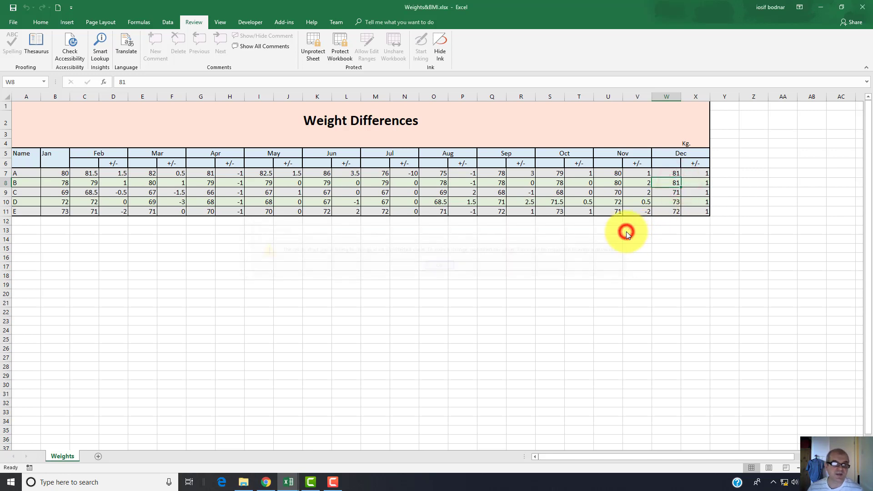
left_click(667, 193)
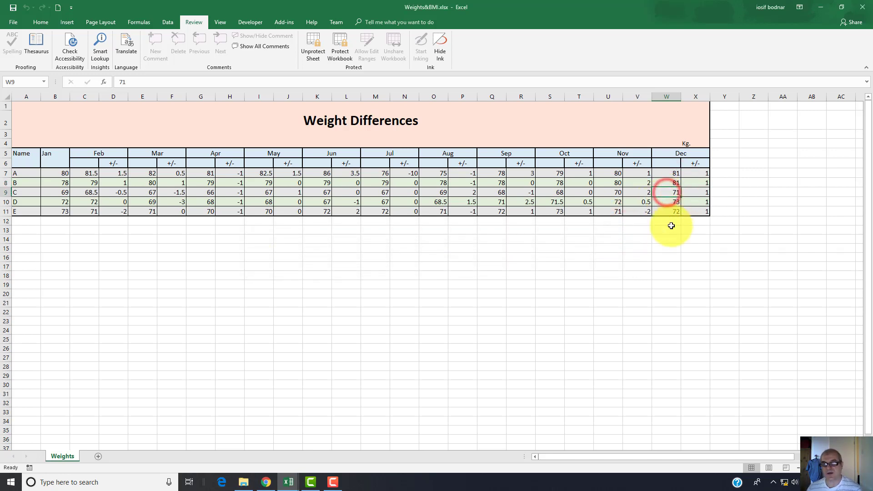
double_click(666, 191)
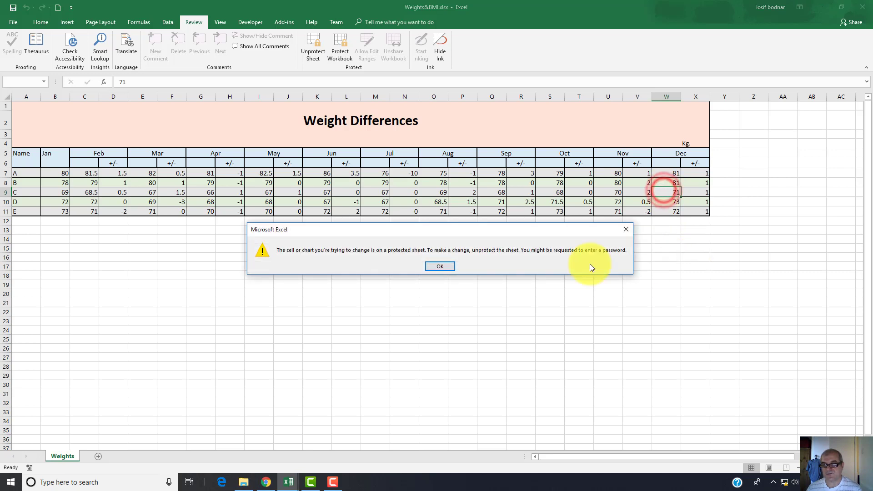
left_click(626, 229)
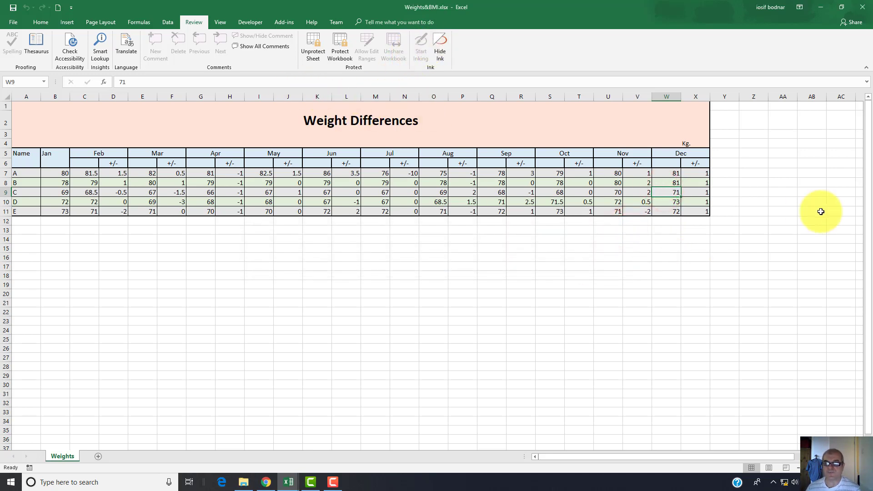
- Unprotect the sheet with its password and clear the December weights W7:W11 and November weights U7:U11
left_click(308, 51)
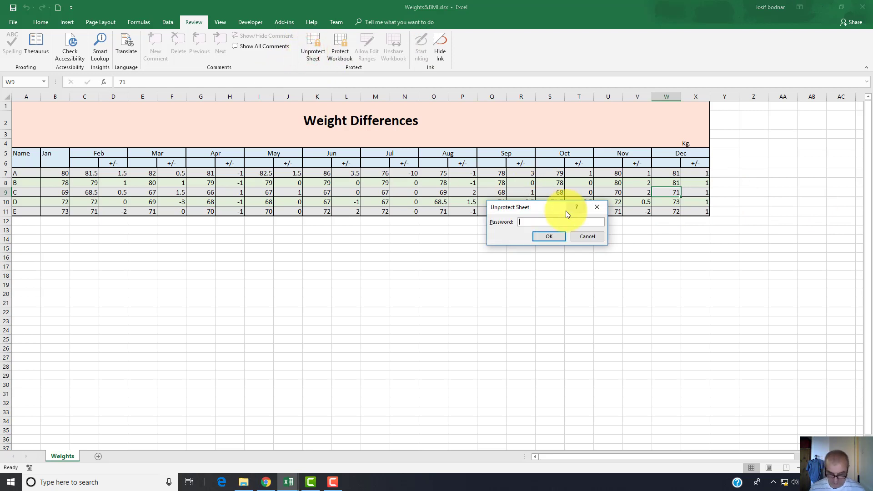
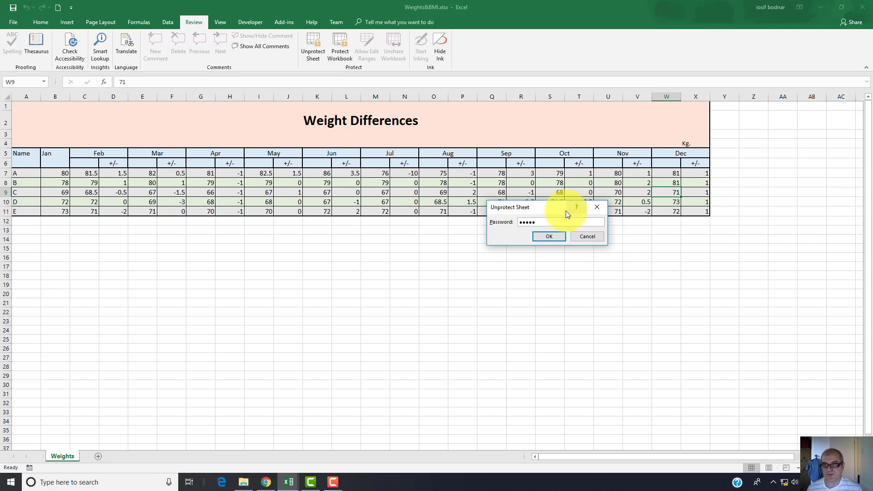
key("Return")
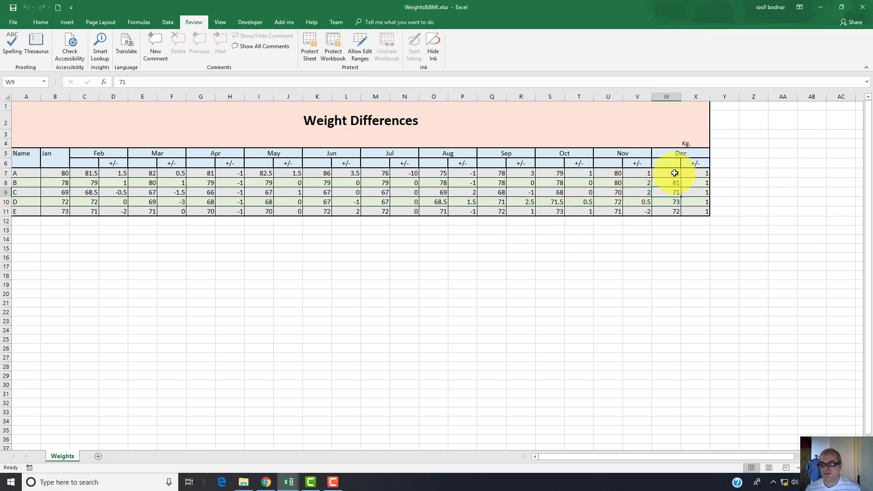
left_click_drag(673, 175, 676, 210)
key("Delete")
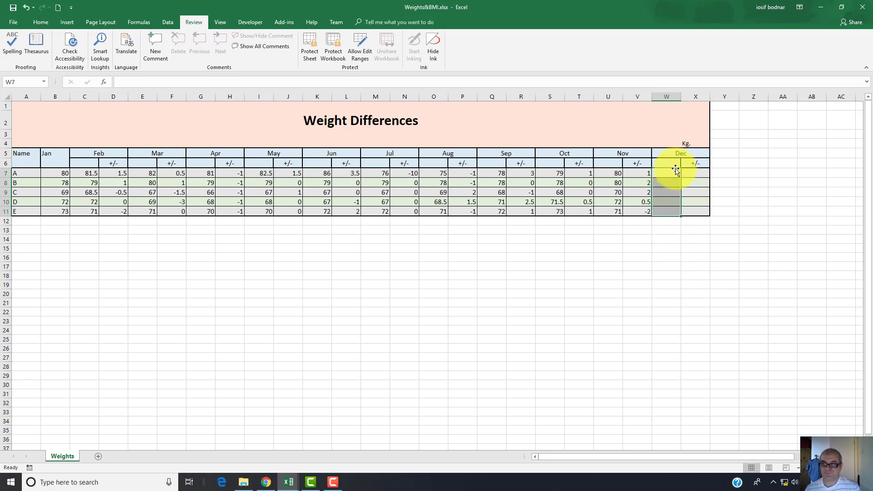
left_click_drag(615, 173, 620, 210)
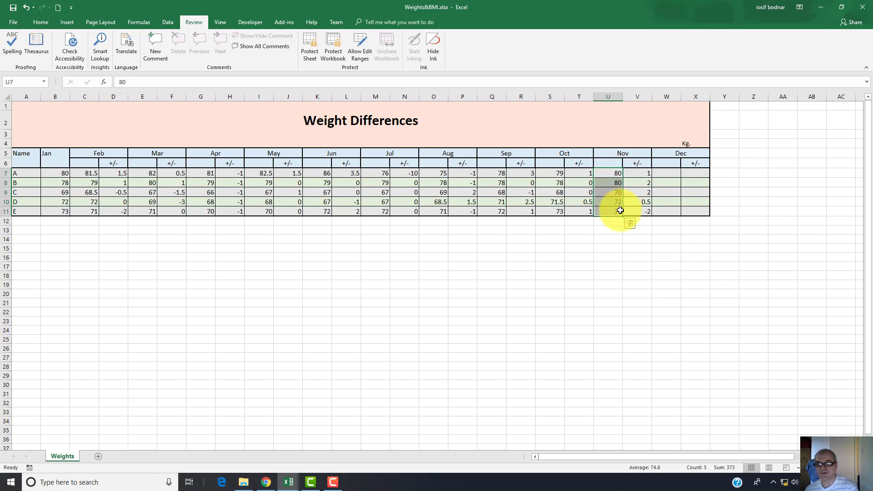
key("Delete")
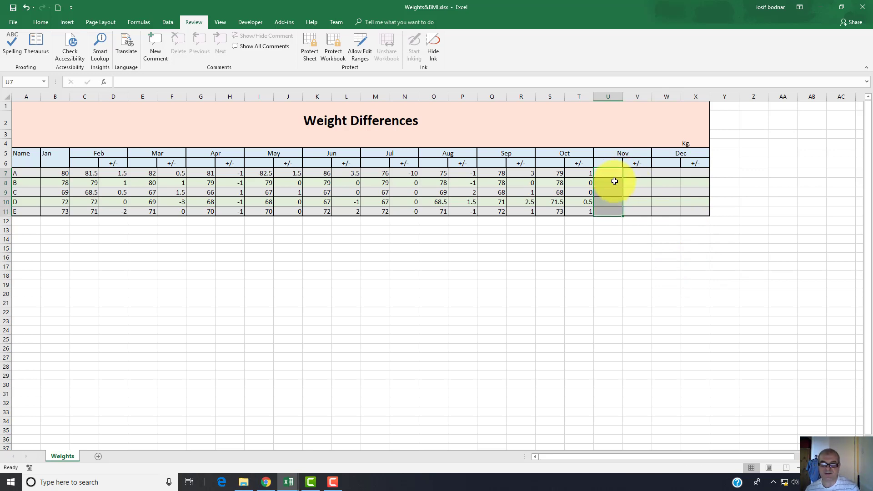
- Inspect the emptied December cell W7 and the formulas in the November difference cells V7 and V8
left_click(665, 174)
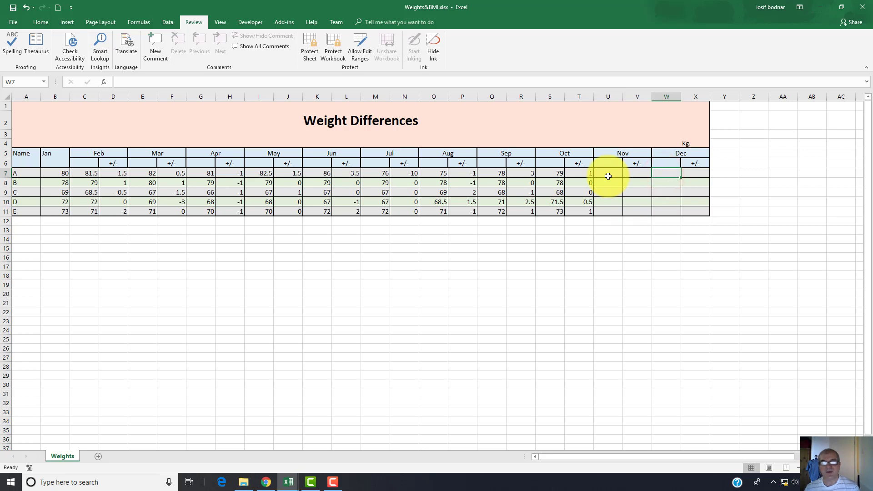
left_click(631, 174)
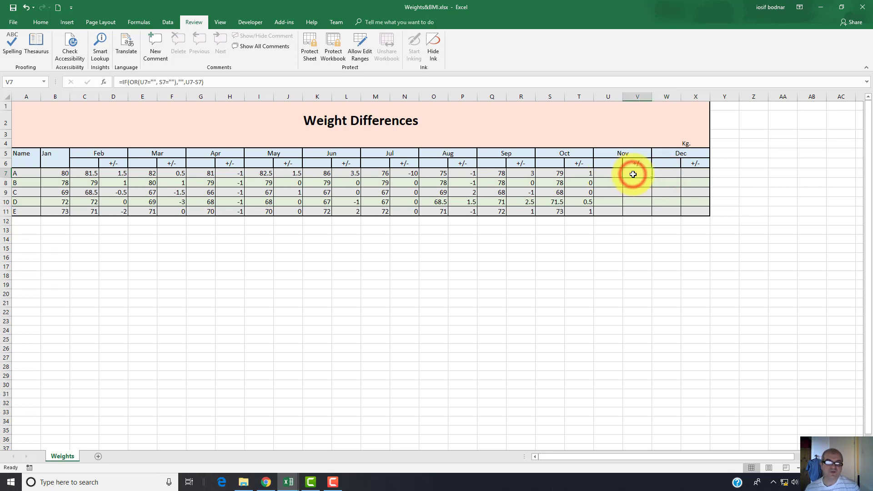
left_click(634, 184)
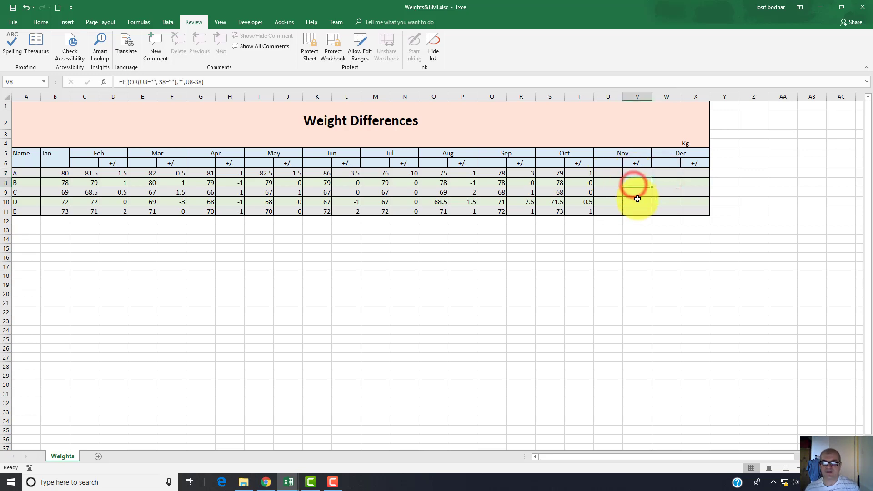
- Inspect the formulas in the November difference cell V10 and the December difference cell X7
left_click(637, 203)
left_click(692, 174)
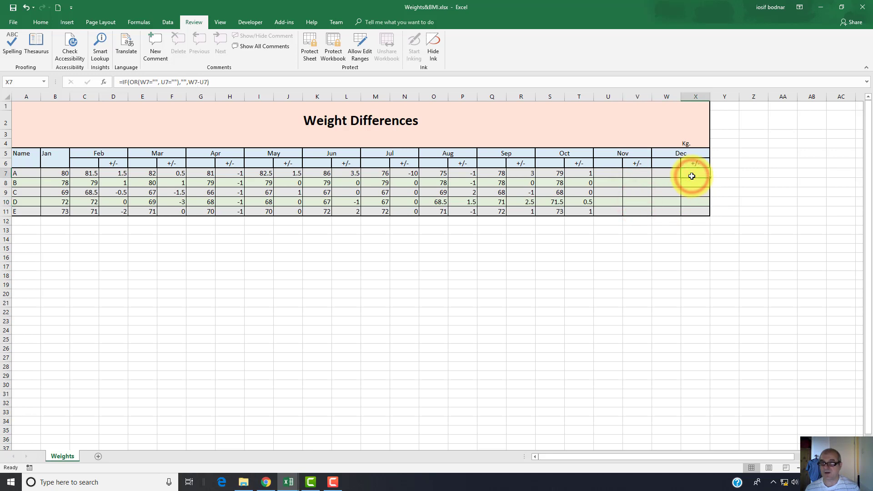
- Remove the Locked protection attribute from the November weight cells U7:U11
left_click_drag(612, 172, 613, 210)
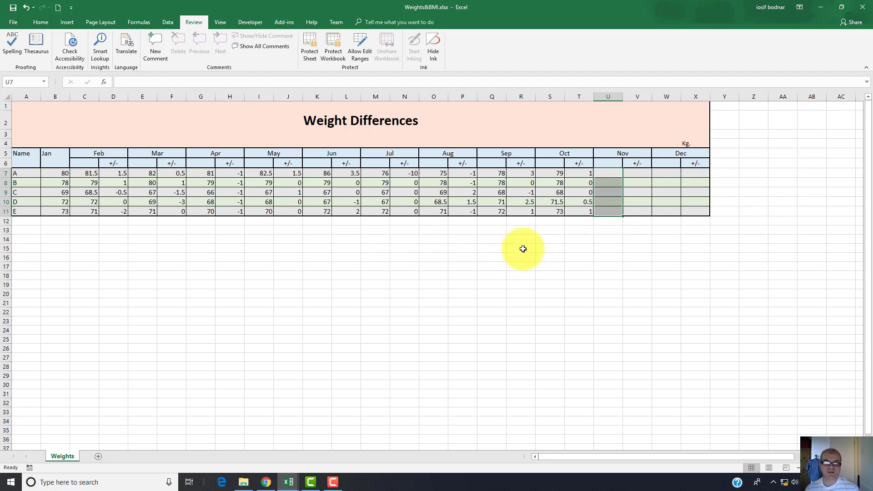
left_click(40, 21)
left_click(346, 68)
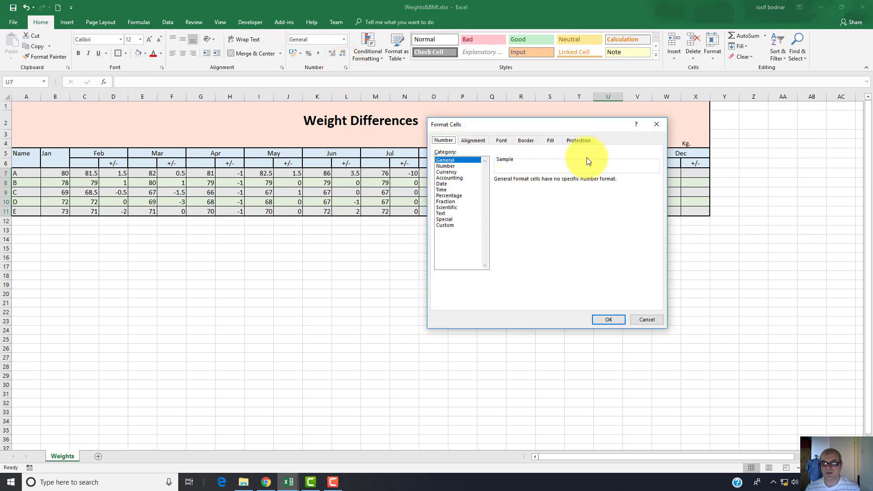
left_click(578, 140)
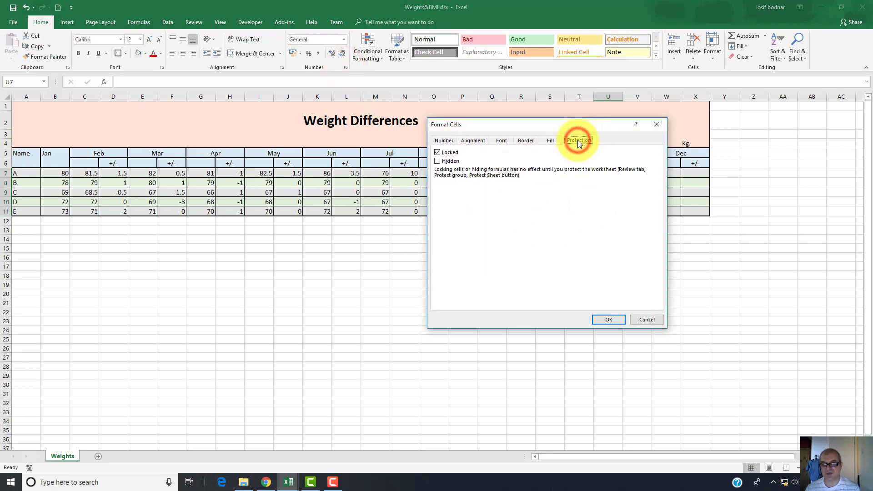
left_click(438, 153)
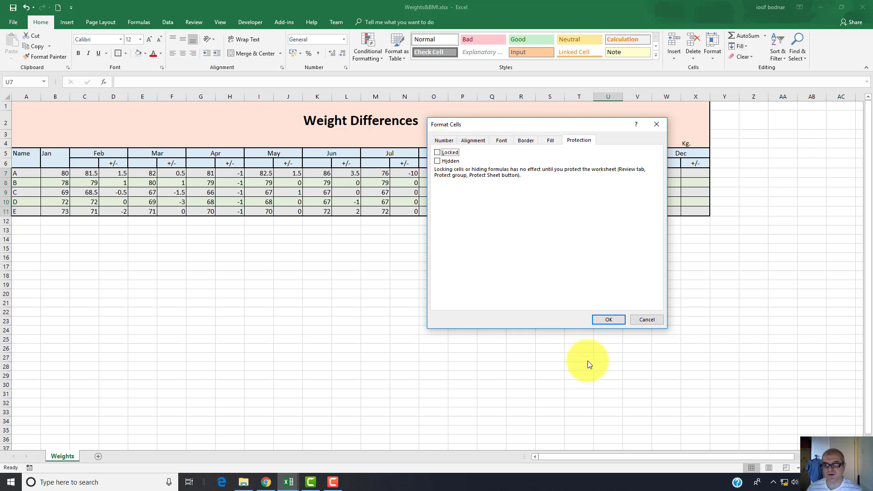
left_click(610, 319)
- Remove the Locked protection attribute from the December weight cells W7:W11
left_click_drag(666, 173, 662, 212)
left_click(346, 67)
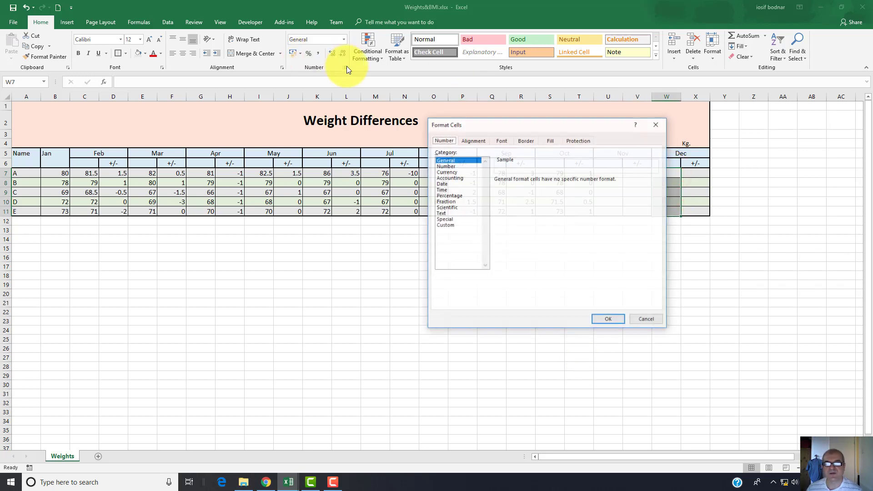
left_click(577, 140)
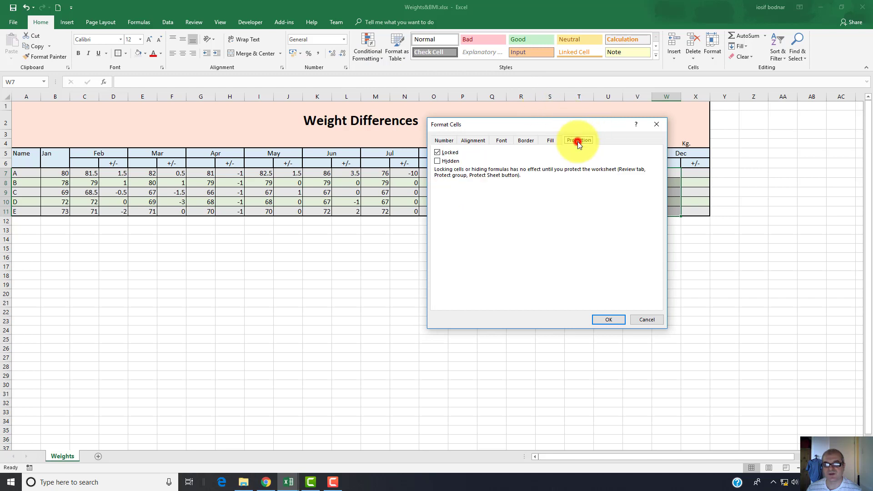
left_click(438, 152)
left_click(610, 318)
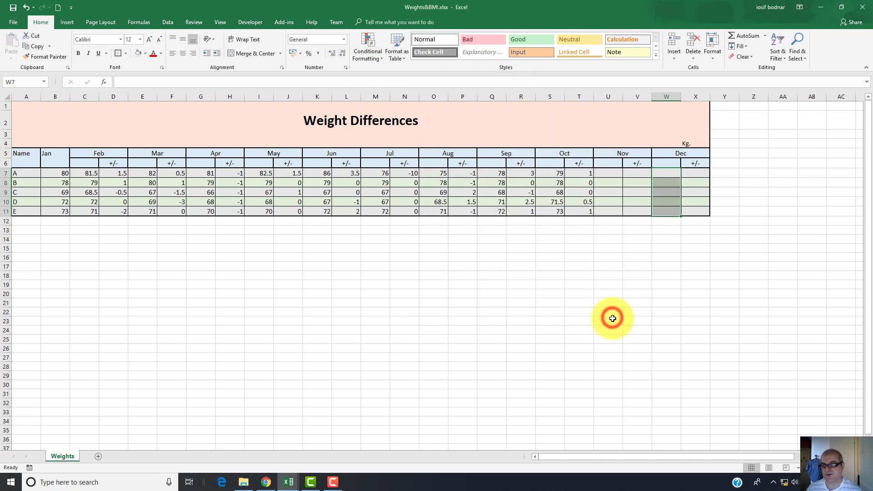
- Protect the Weights sheet with the sheet password, keeping the default permissions, and reenter the password to confirm it
left_click(195, 22)
left_click(307, 58)
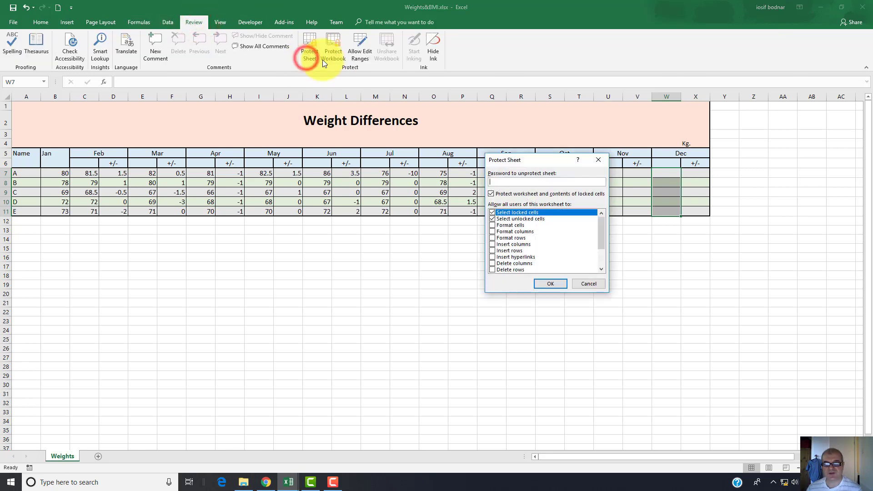
type("••")
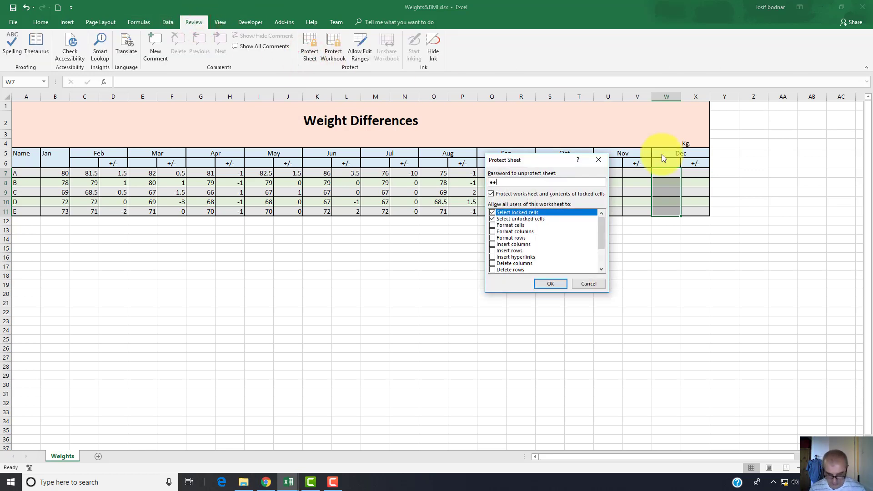
type("•••")
key("Return")
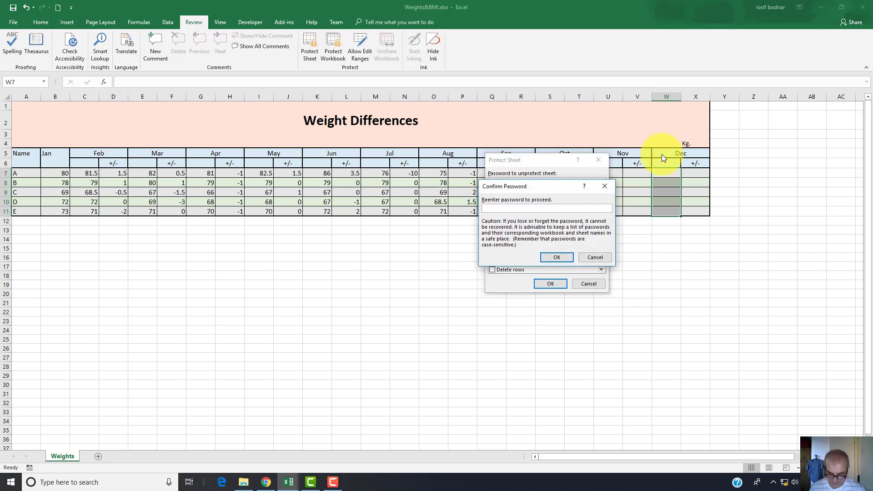
type("•••••")
key("Return")
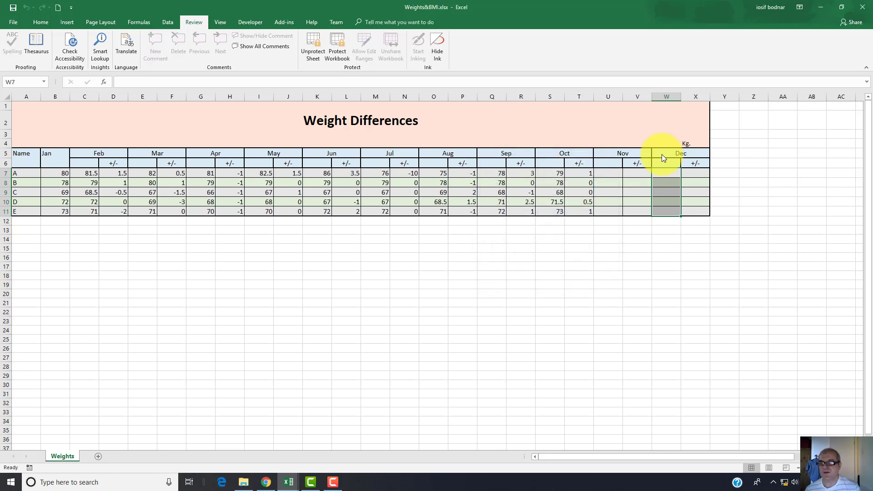
- Try to edit the October weight in S7 and the September weight in Q7 on the protected sheet
left_click(610, 173)
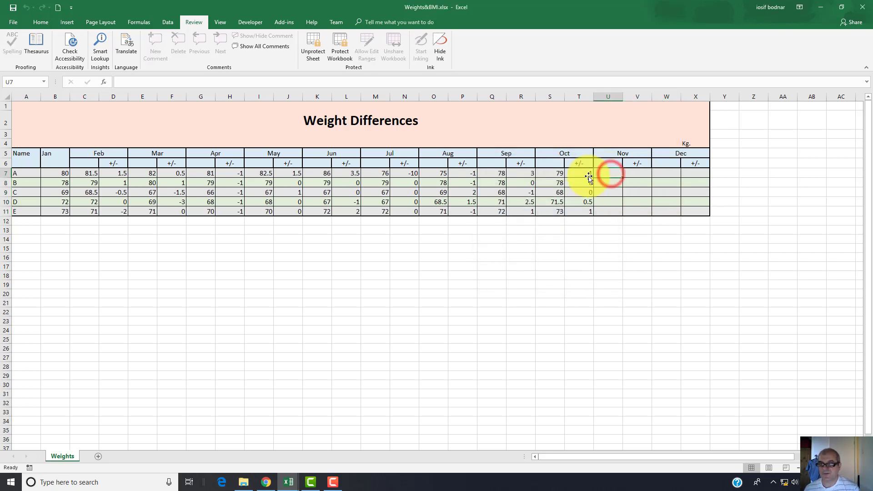
left_click(555, 173)
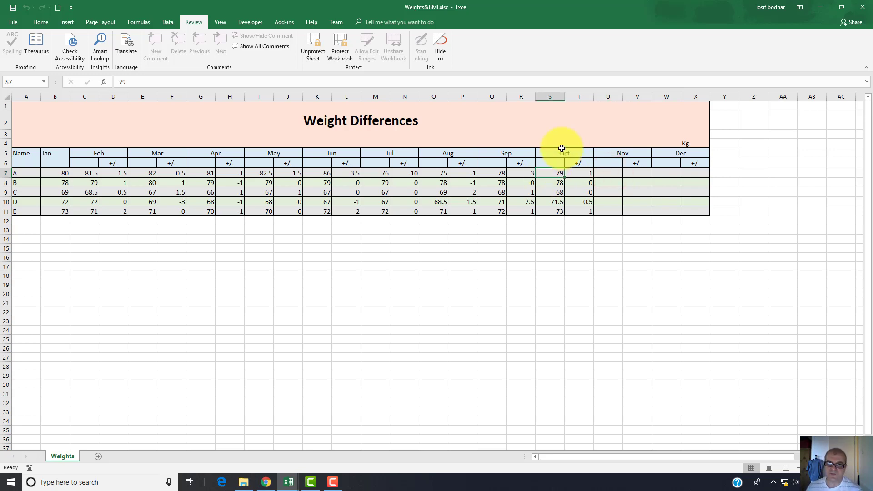
double_click(559, 173)
left_click(440, 267)
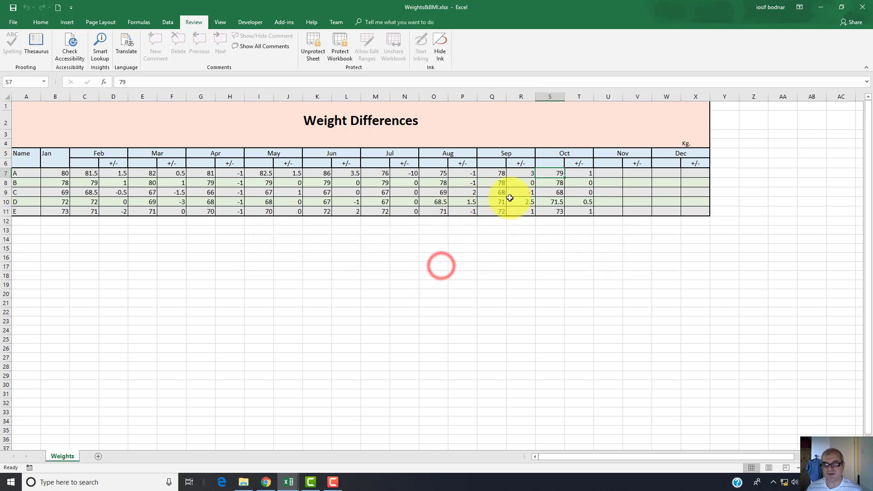
left_click(495, 176)
double_click(496, 176)
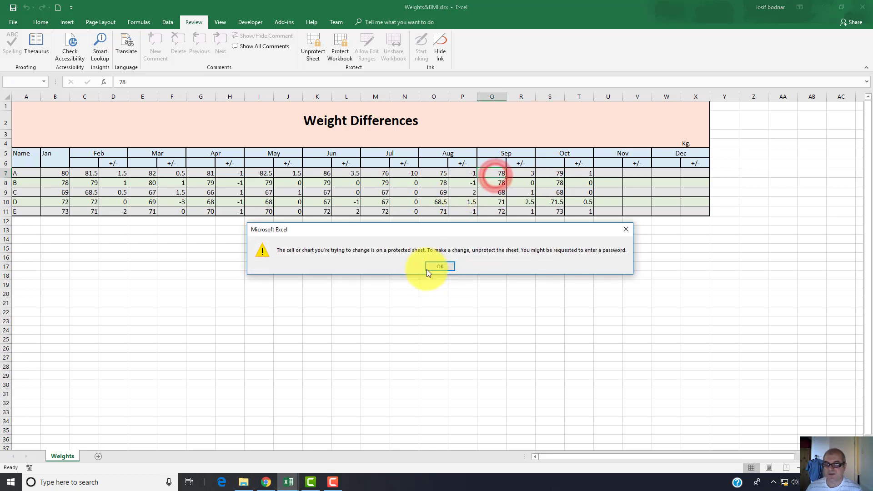
left_click(433, 266)
- Enter the November weights 80, 81, 69, 71 and 74 for A to E in cells U7:U11
left_click(606, 172)
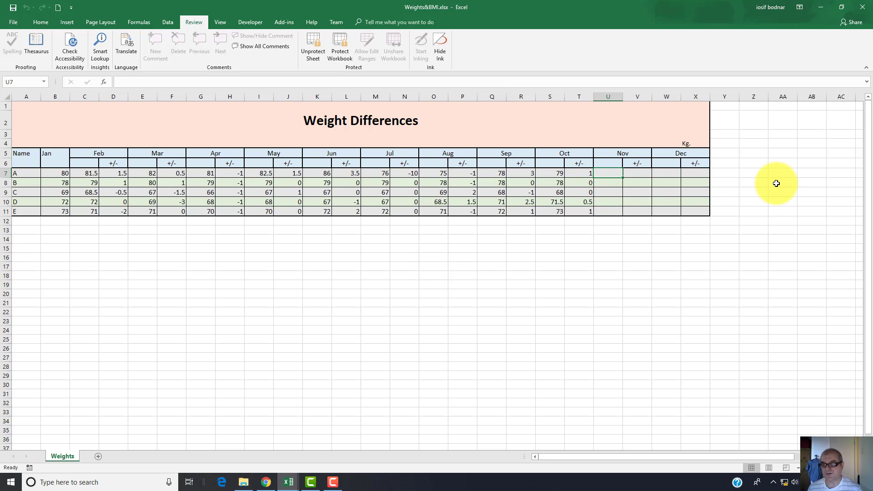
type("80")
key("Return")
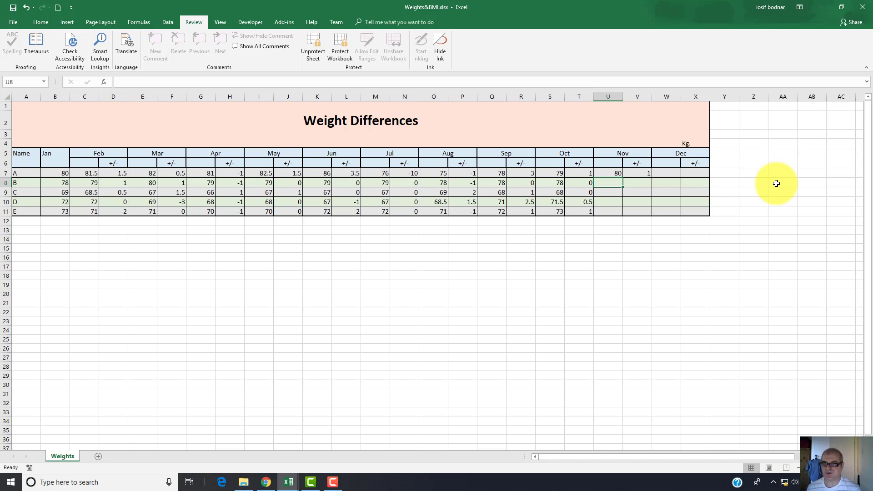
type("81")
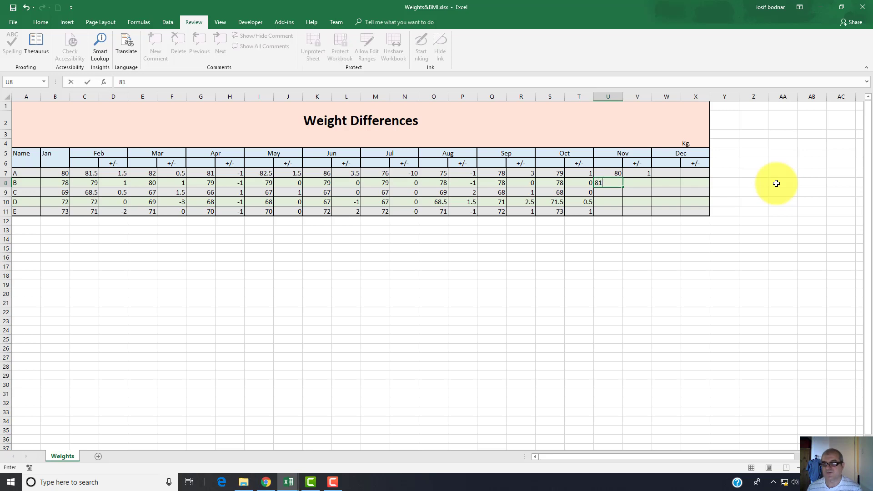
key("Return")
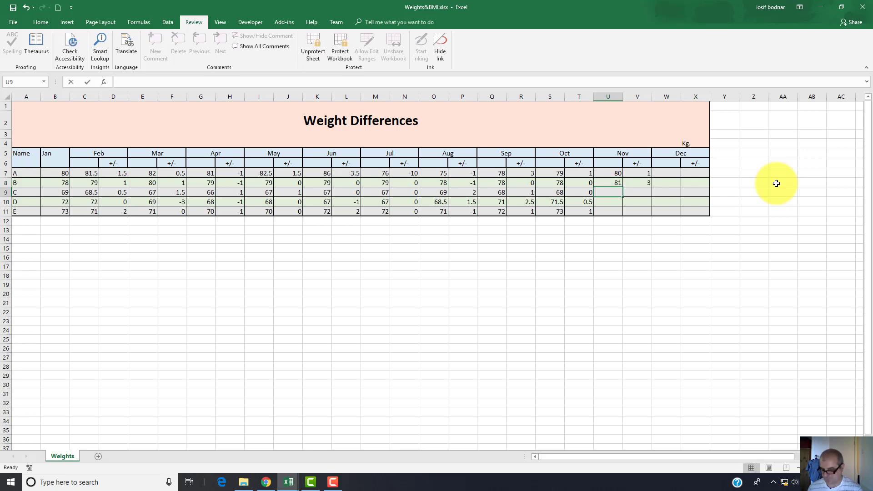
type("69")
key("Return")
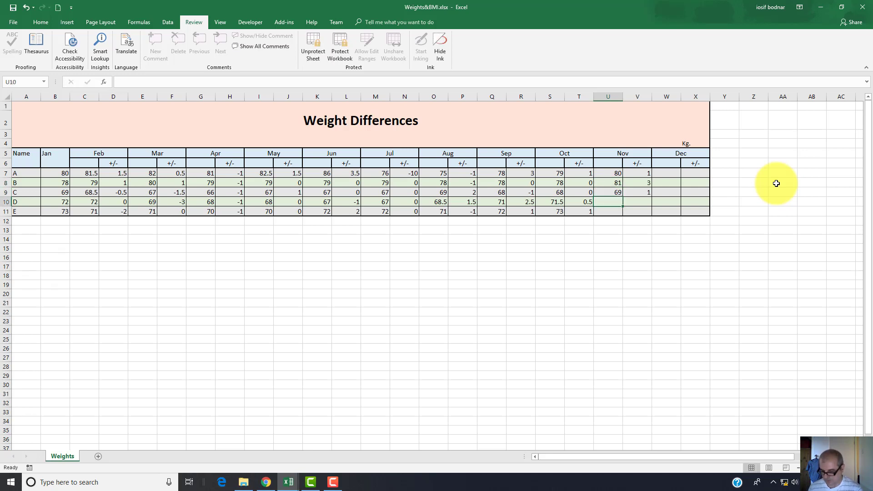
type("71")
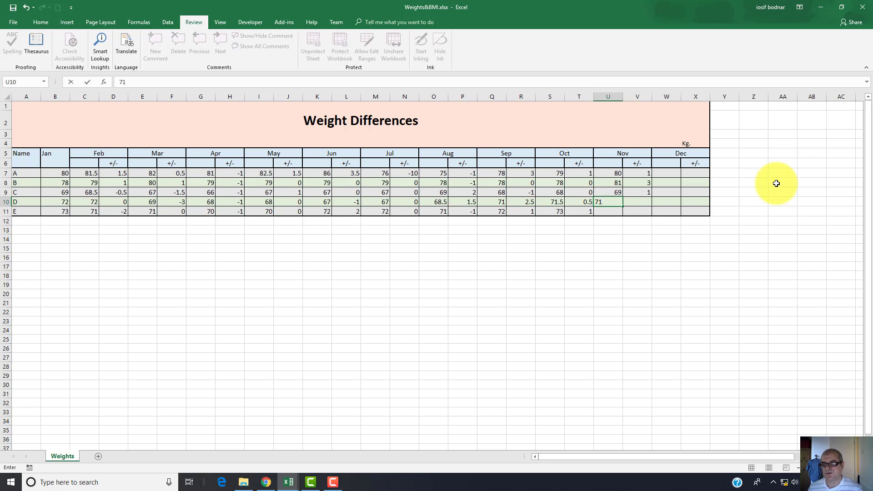
key("Return")
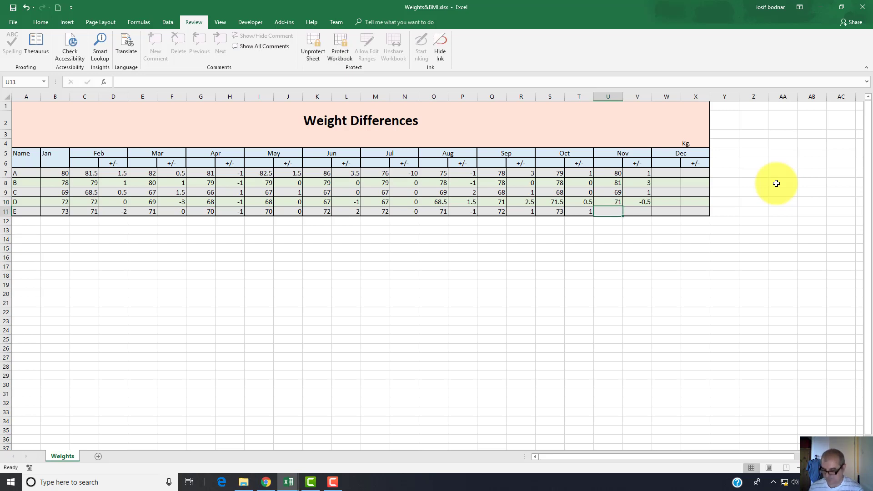
type("74")
- Enter the December weights 83, 82, 68, 70 and 73 for A to E in cells W7:W11
left_click(667, 173)
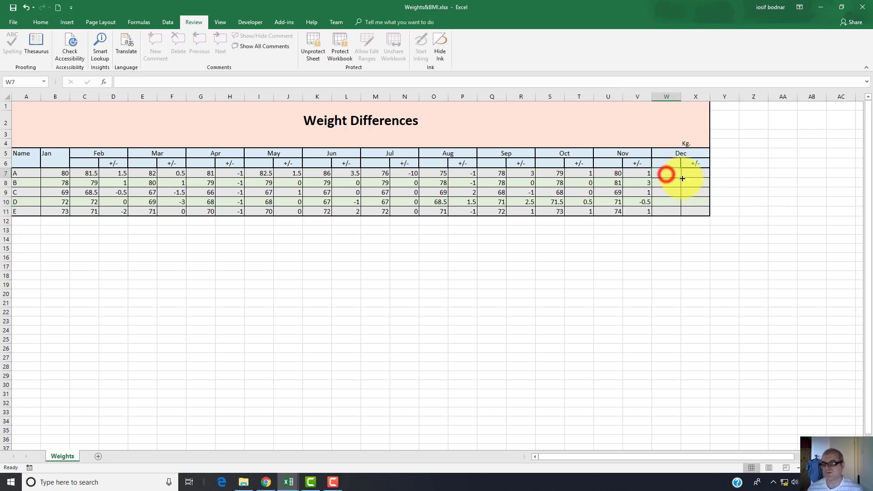
type("83")
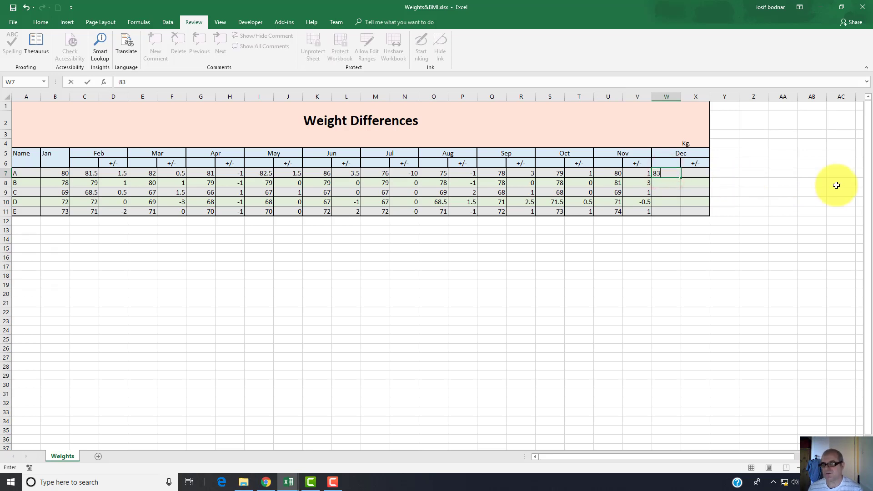
key("Return")
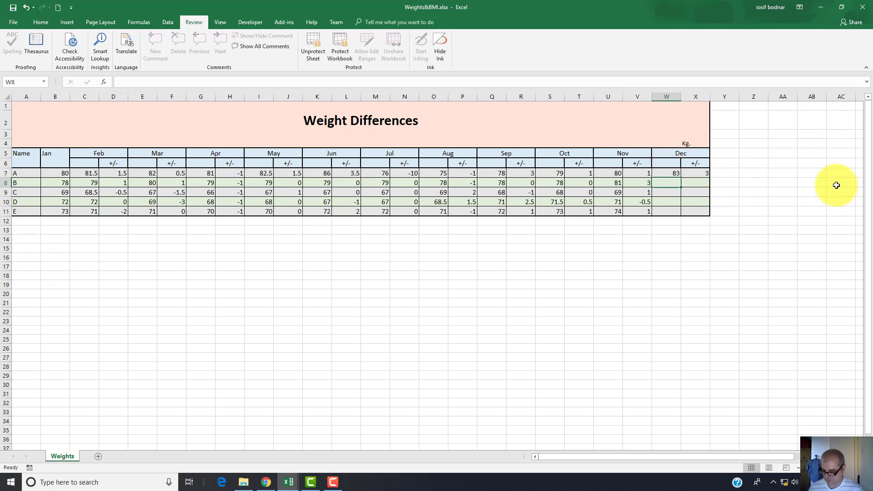
type("82")
key("Return")
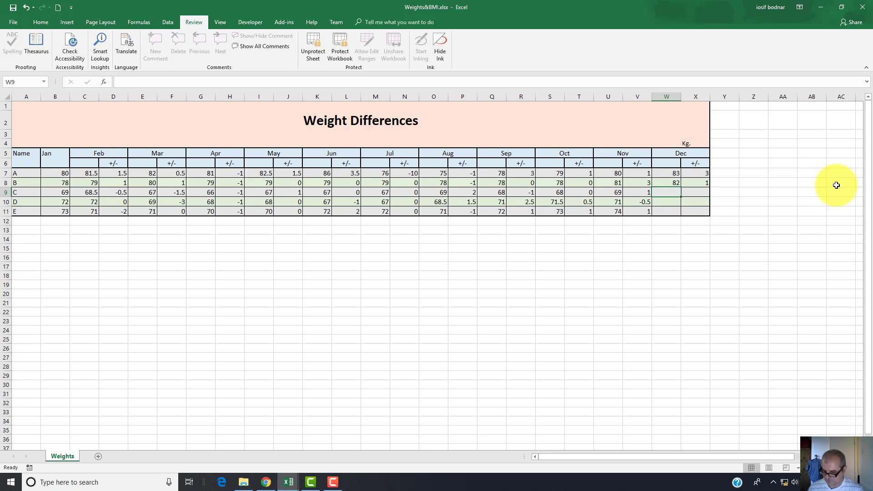
type("68")
key("Return")
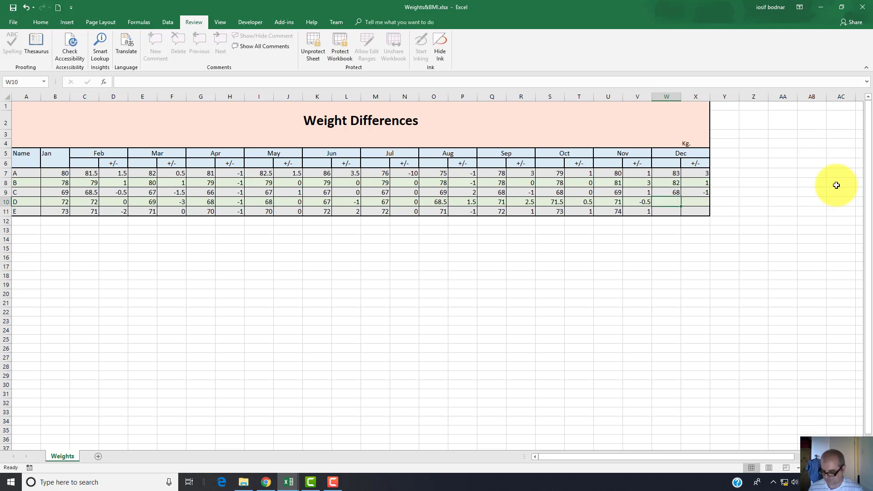
type("70")
key("Return")
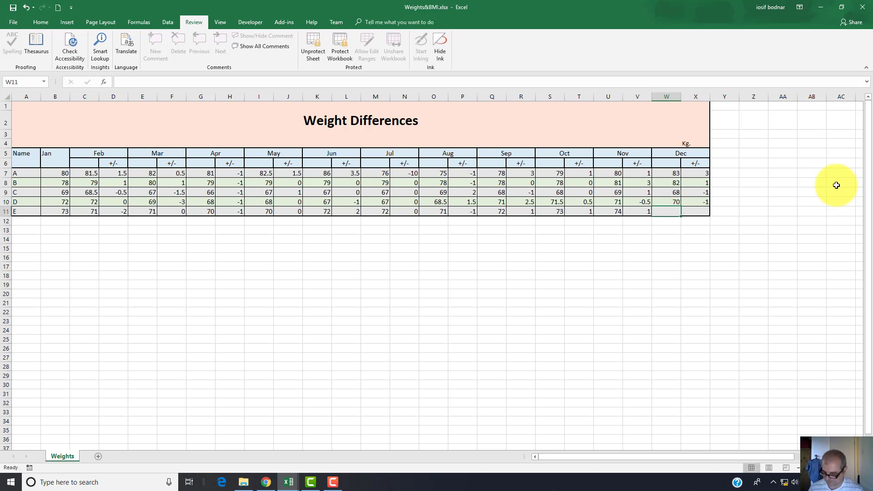
type("73")
key("Return")
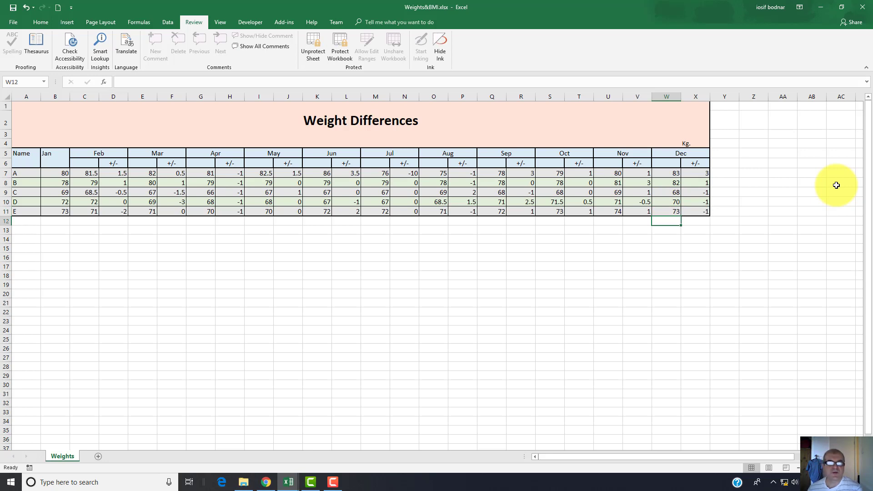